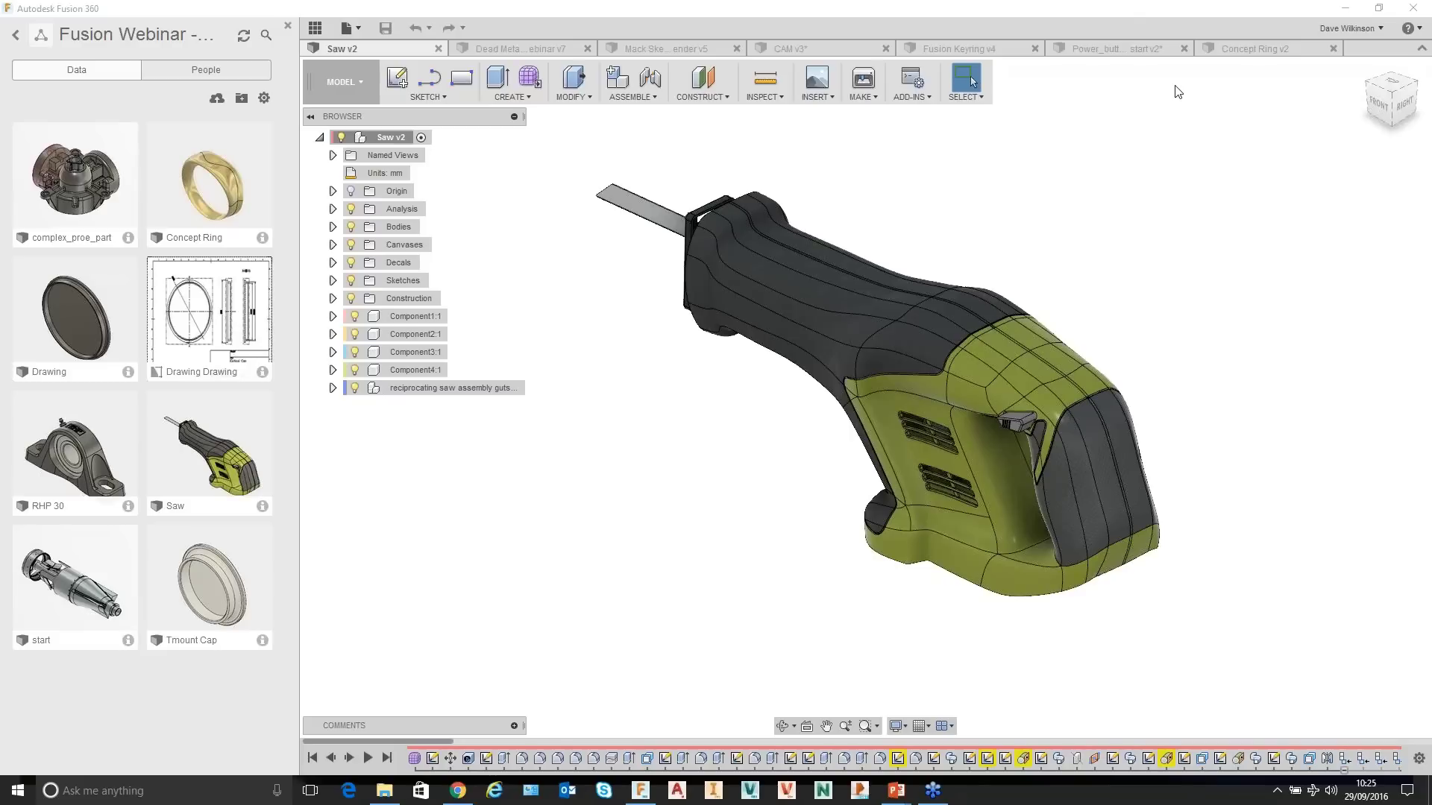
# Go up to the full list of projects and look through it from start to end.
pyautogui.click(314, 28)
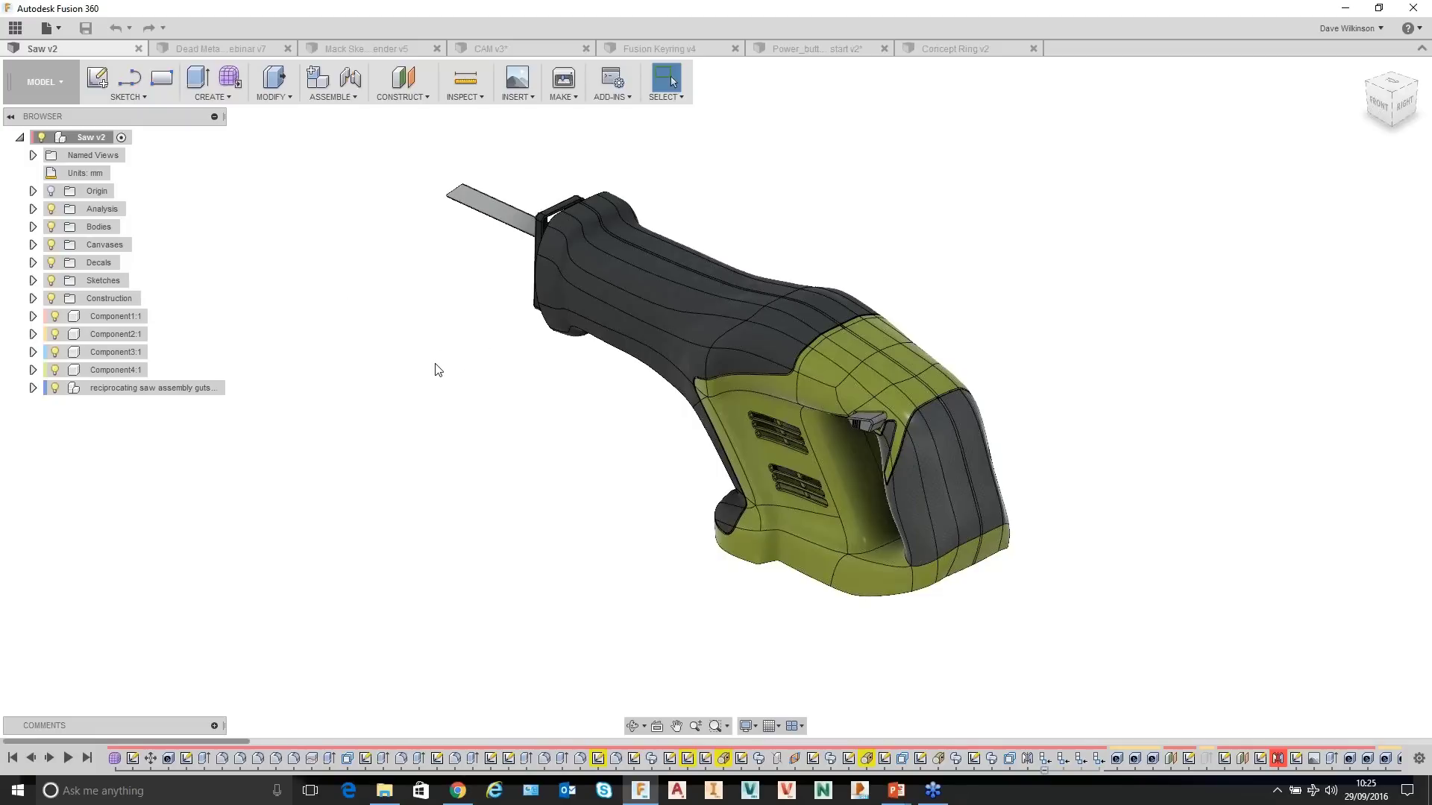
pyautogui.moveTo(437, 371); pyautogui.dragTo(453, 378, button='middle')
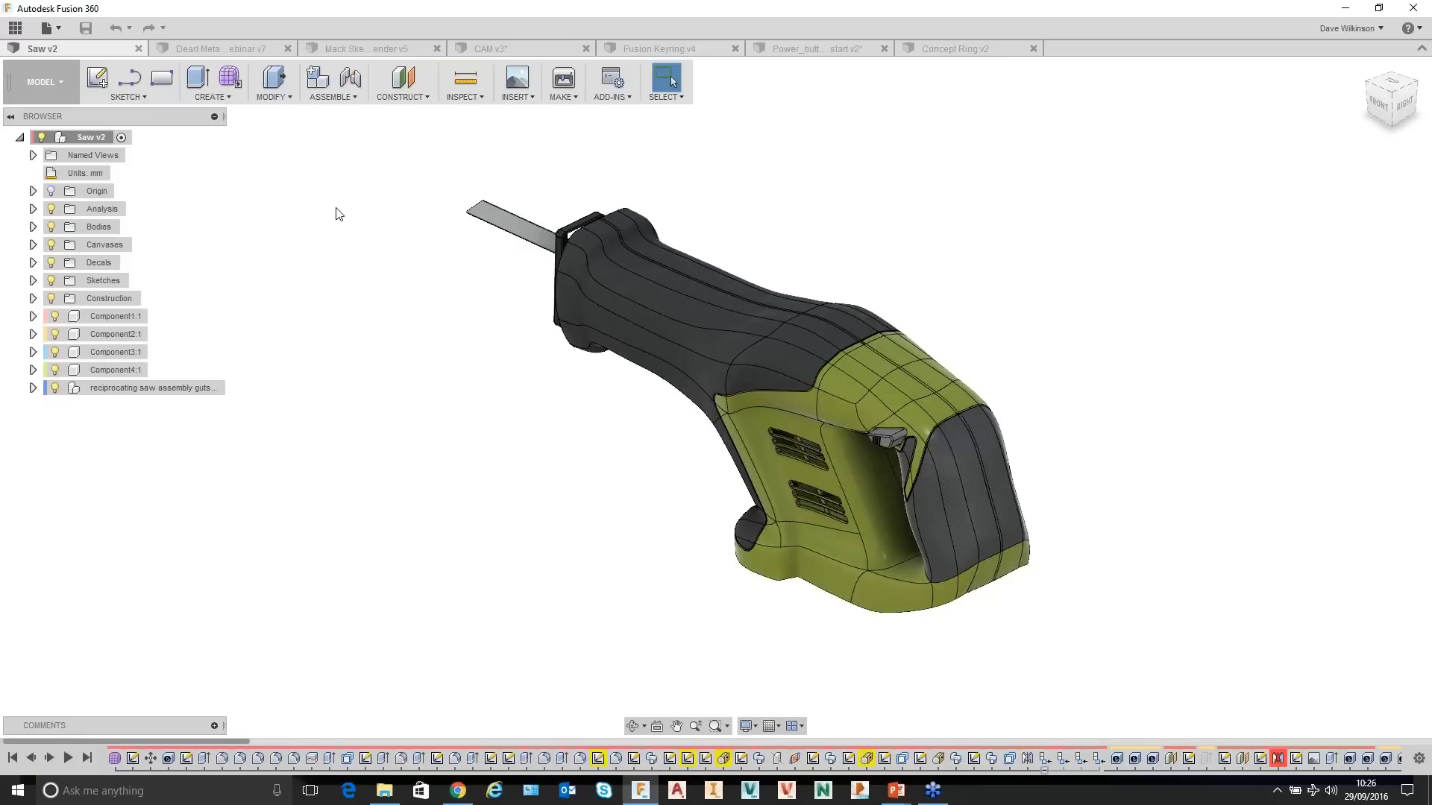
pyautogui.click(15, 29)
pyautogui.click(15, 36)
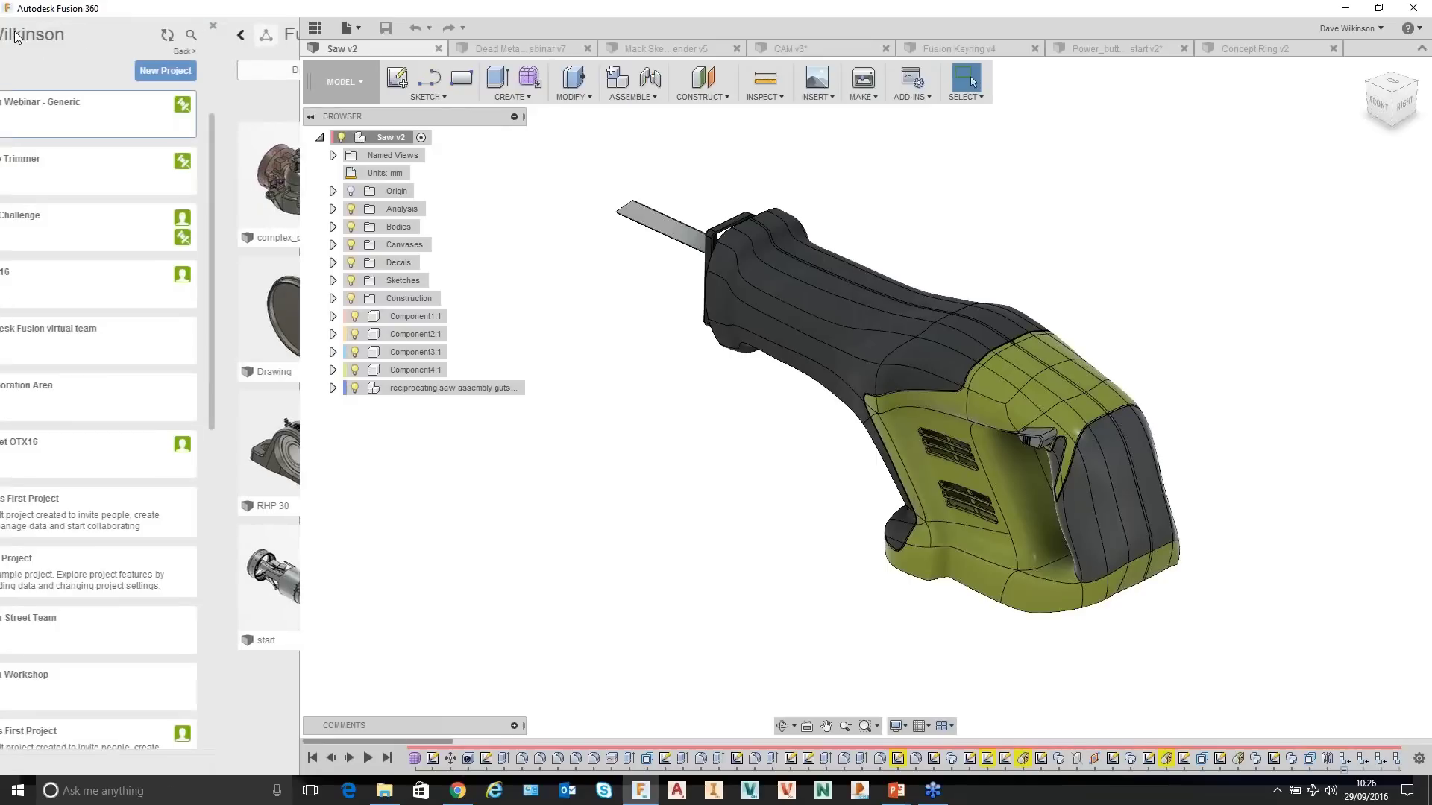
pyautogui.scroll(2, 284, 142)
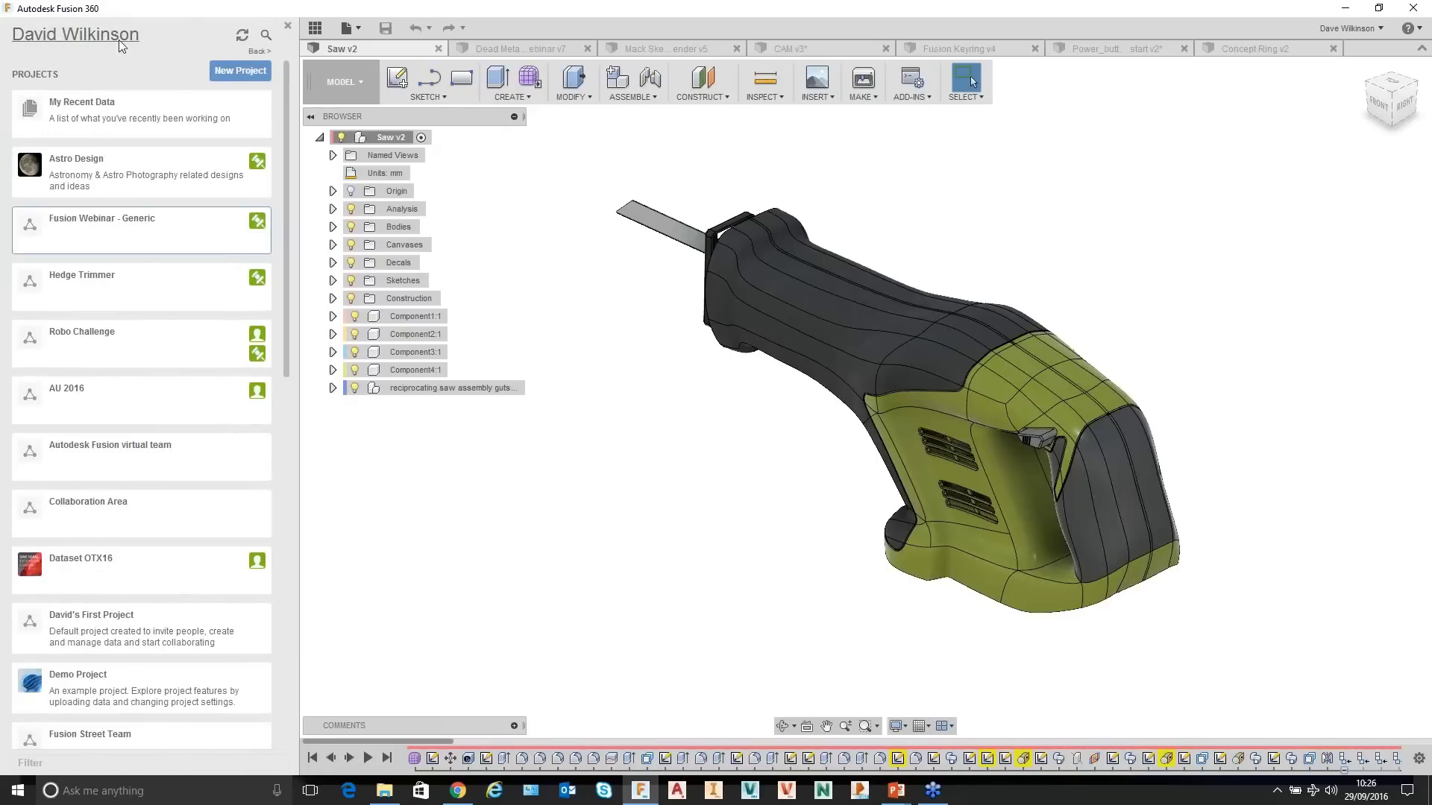
pyautogui.moveTo(285, 101); pyautogui.dragTo(296, 315)
pyautogui.scroll(-3, 297, 317)
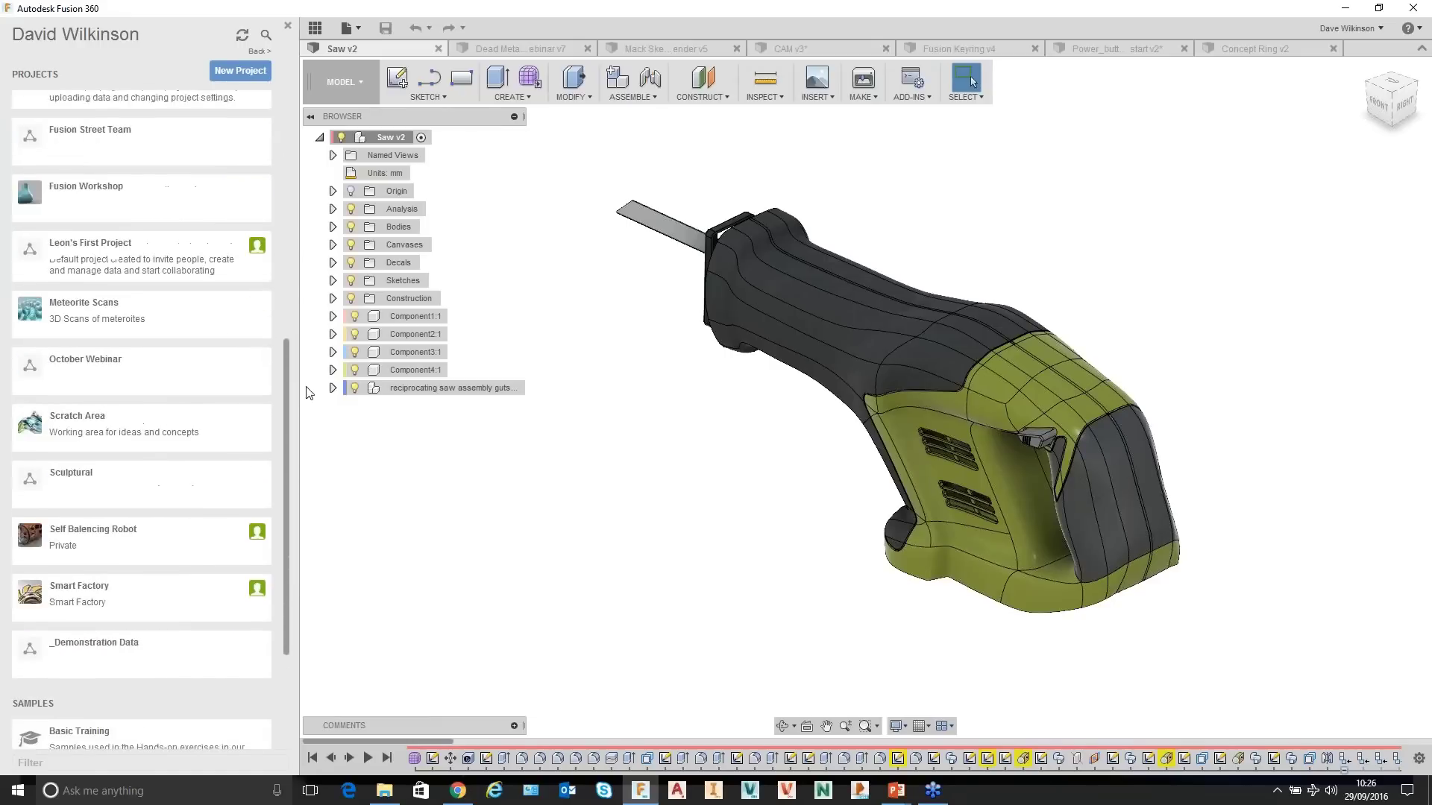
pyautogui.scroll(10, 296, 292)
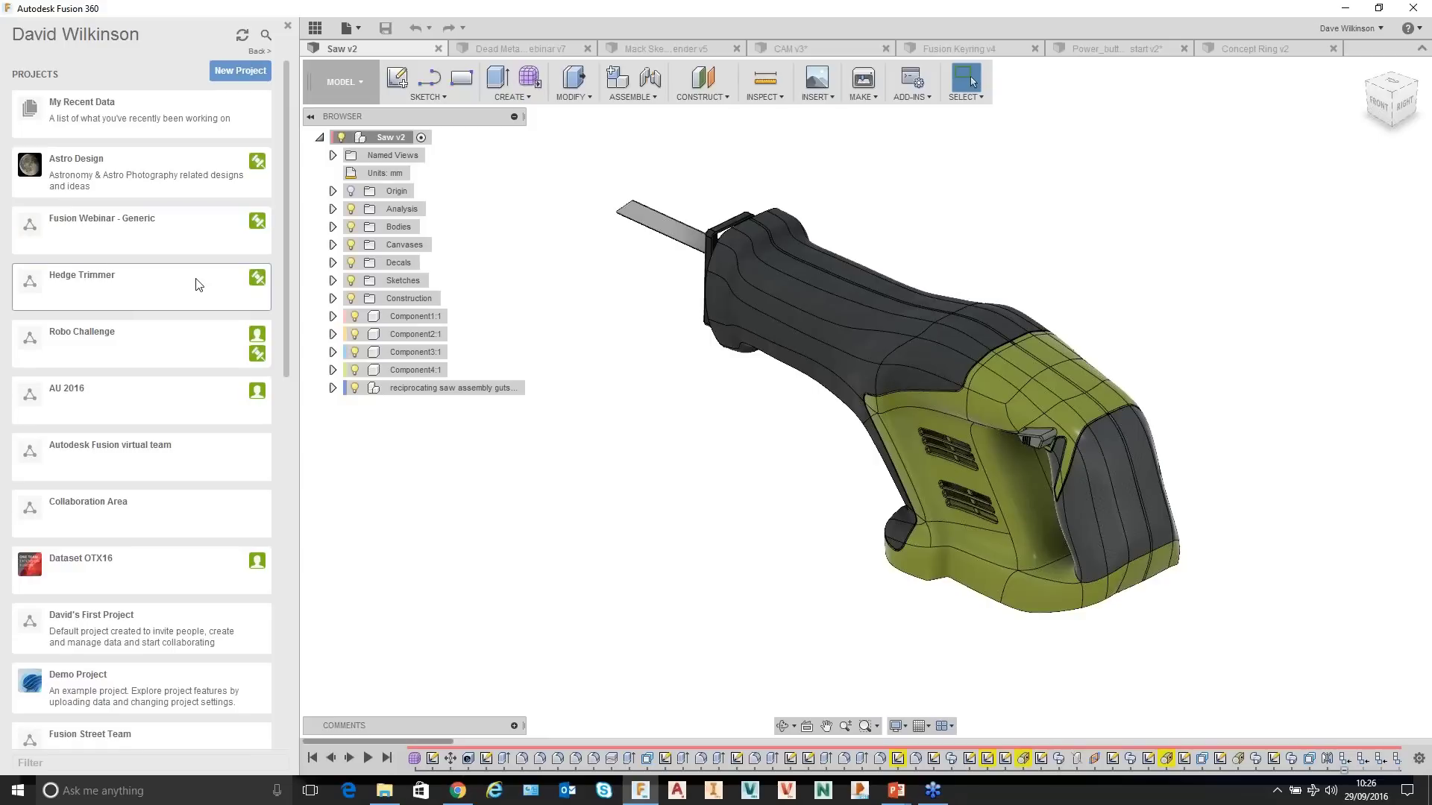
# Check the data folders and the members of the Hedge Trimmer project, and return to the project list.
pyautogui.click(114, 281)
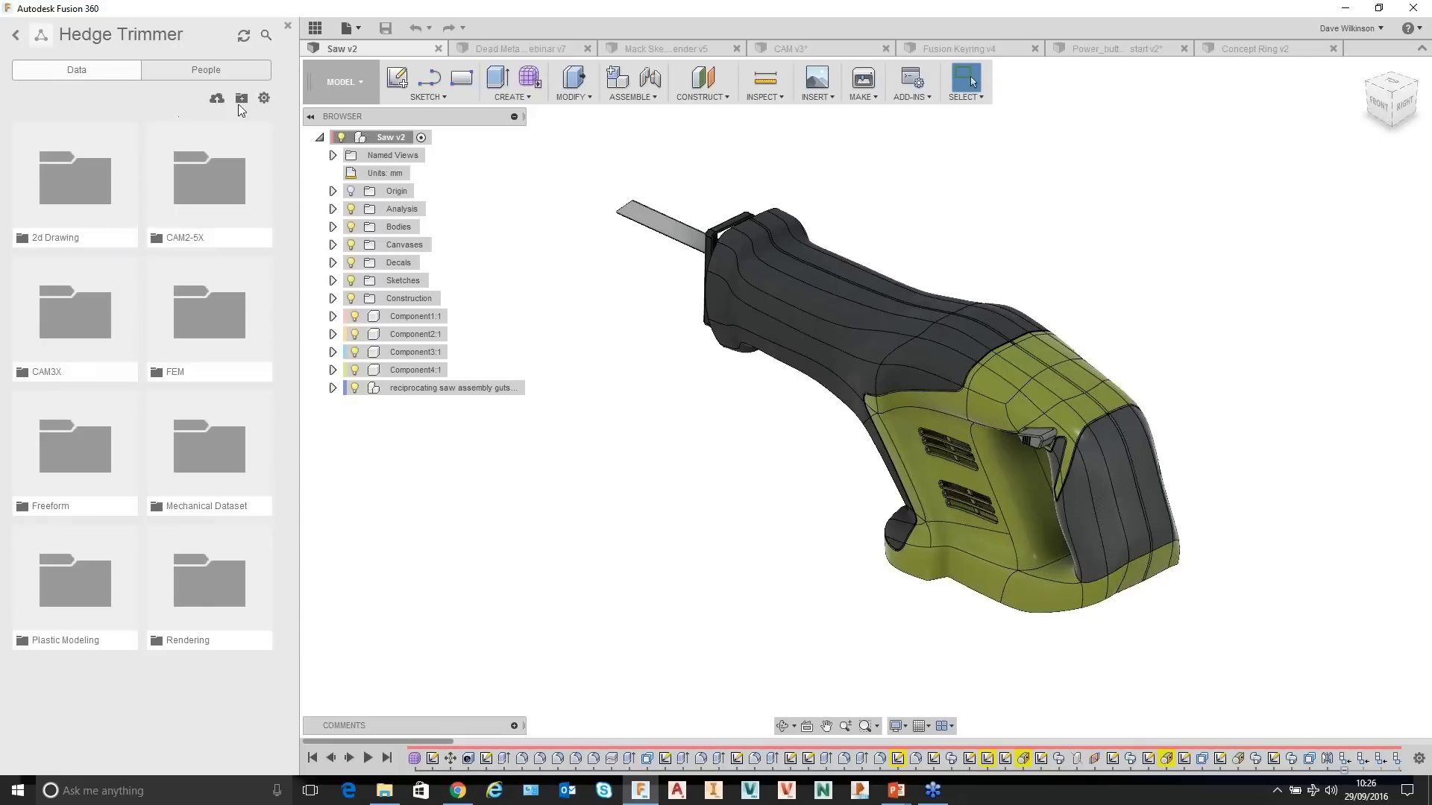
pyautogui.click(205, 72)
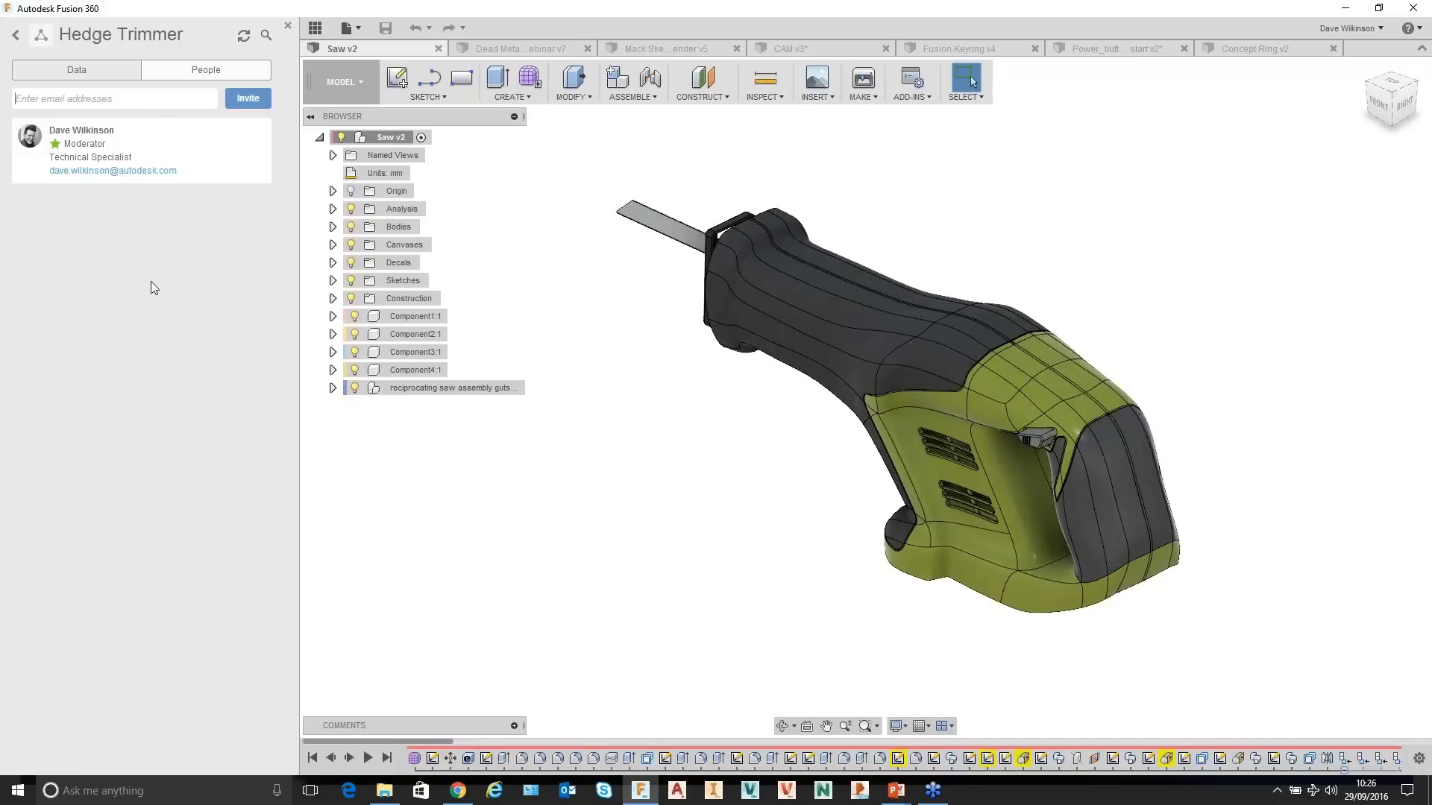
pyautogui.click(70, 72)
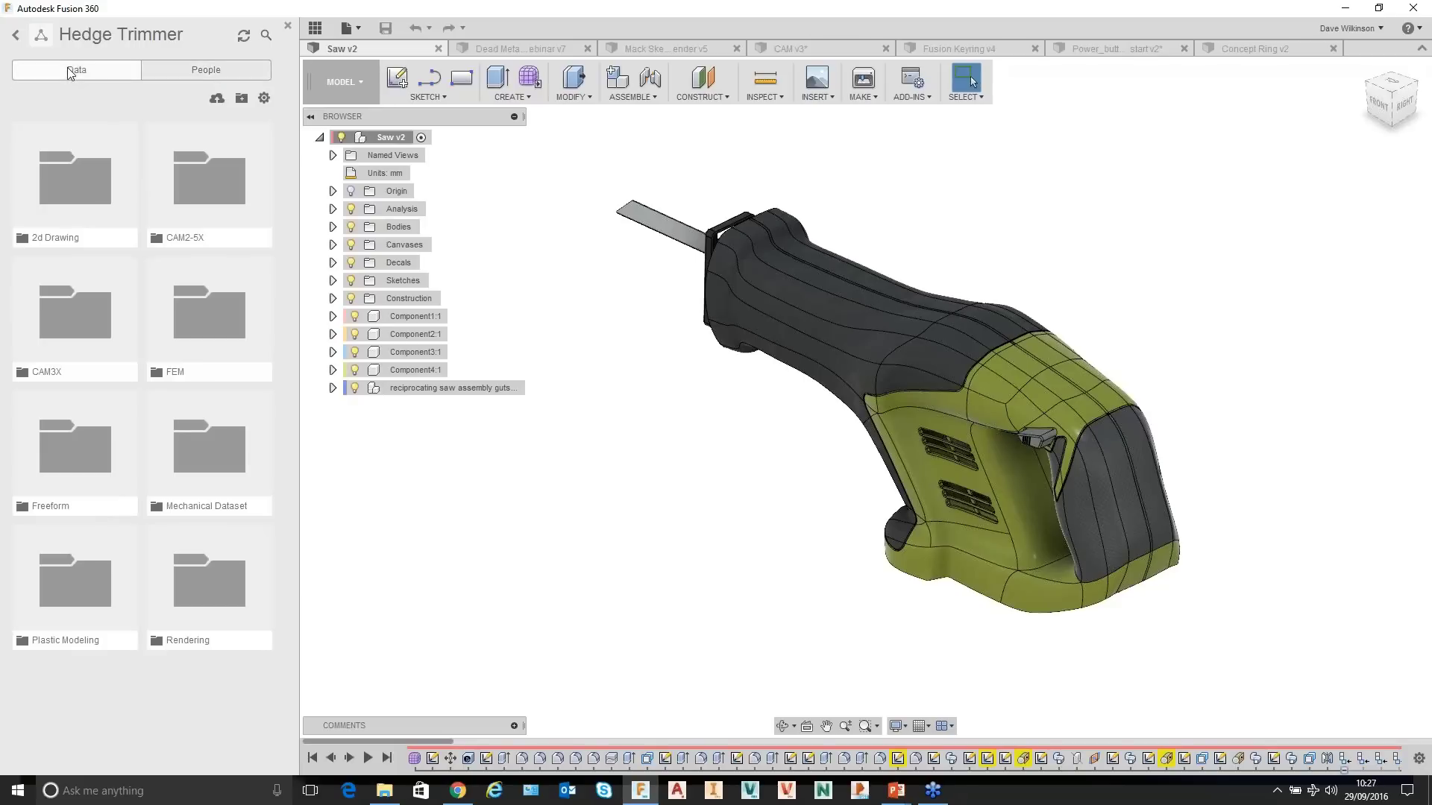
pyautogui.click(16, 36)
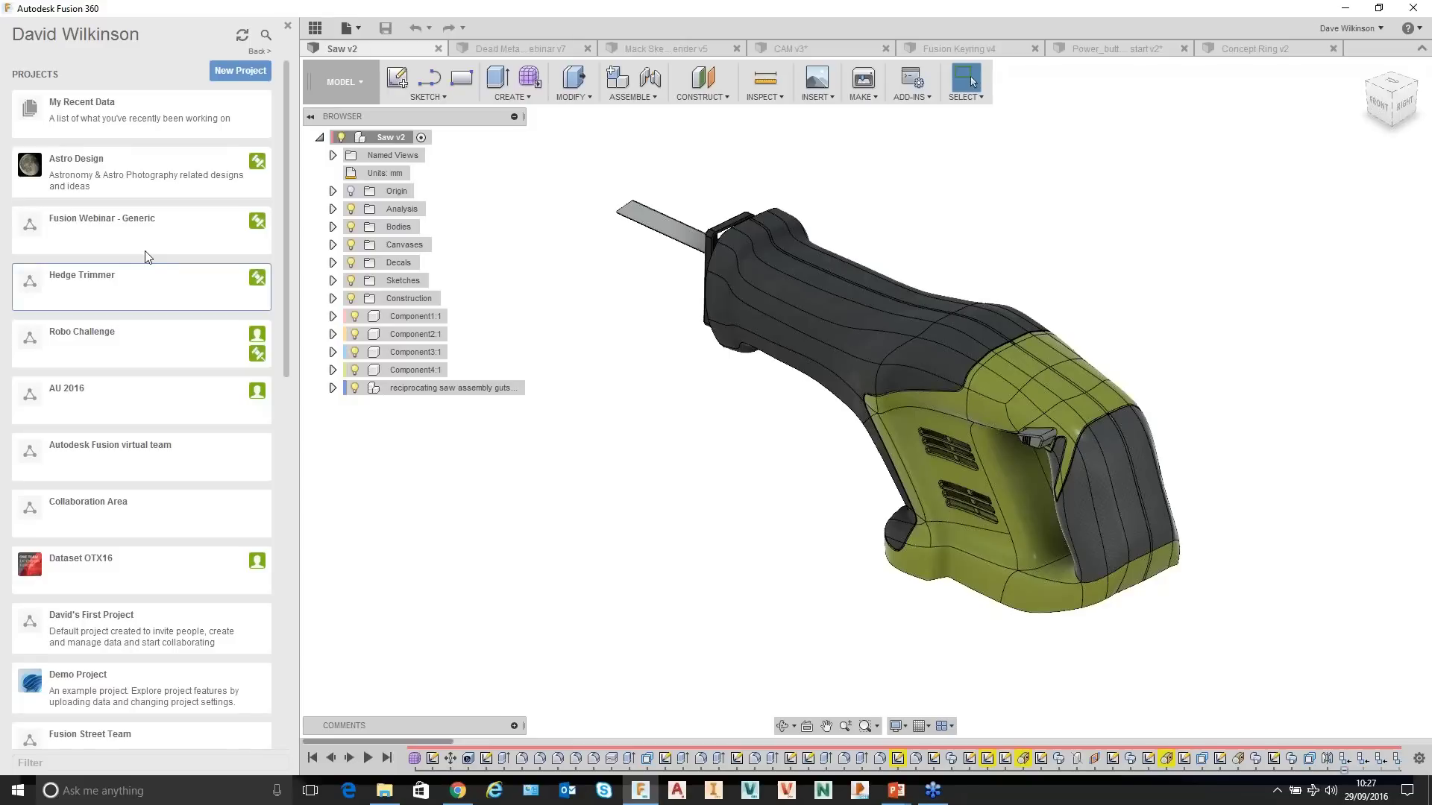
# Review the file details of complex_proe_part in the Fusion Webinar - Generic project, and return to the project list.
pyautogui.click(116, 224)
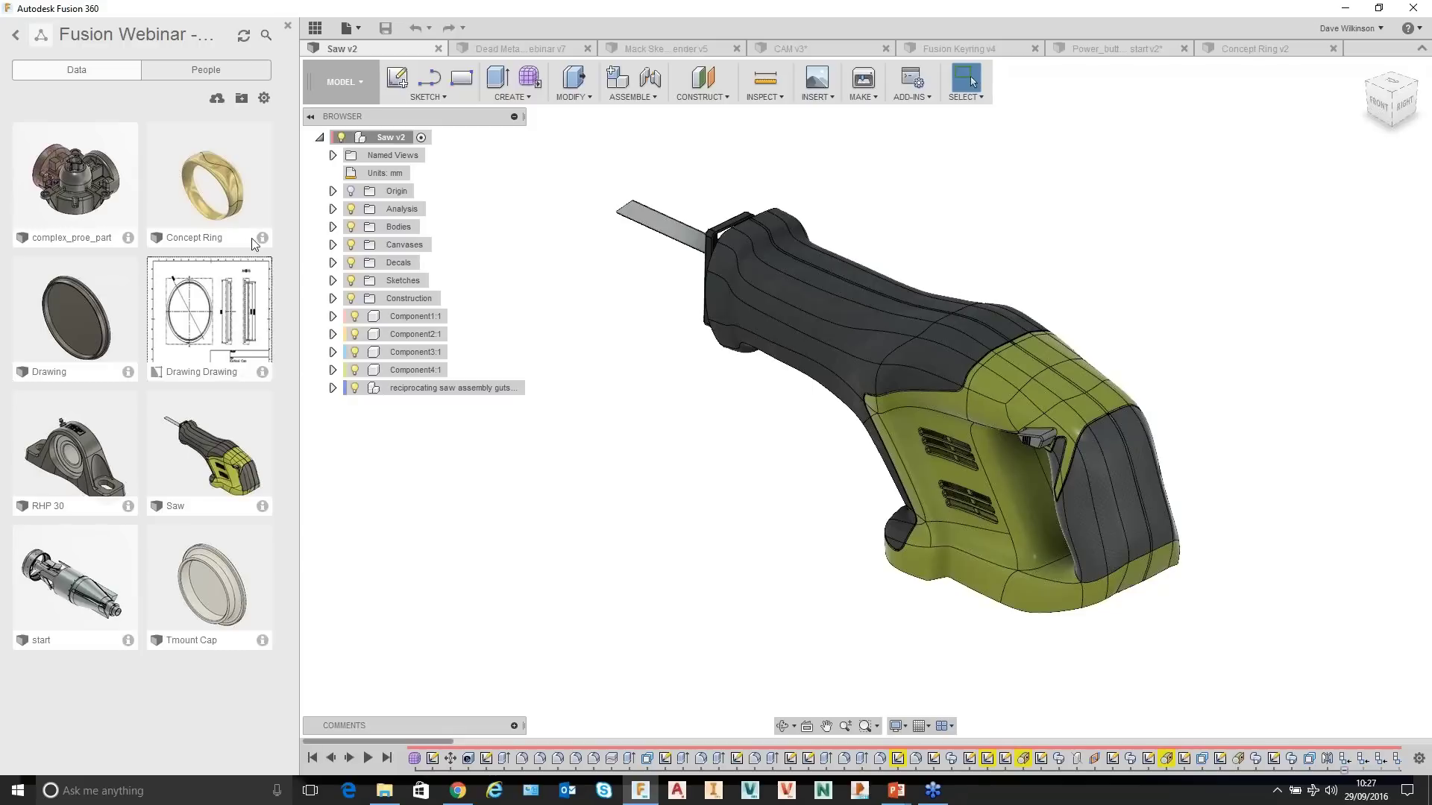
pyautogui.click(128, 237)
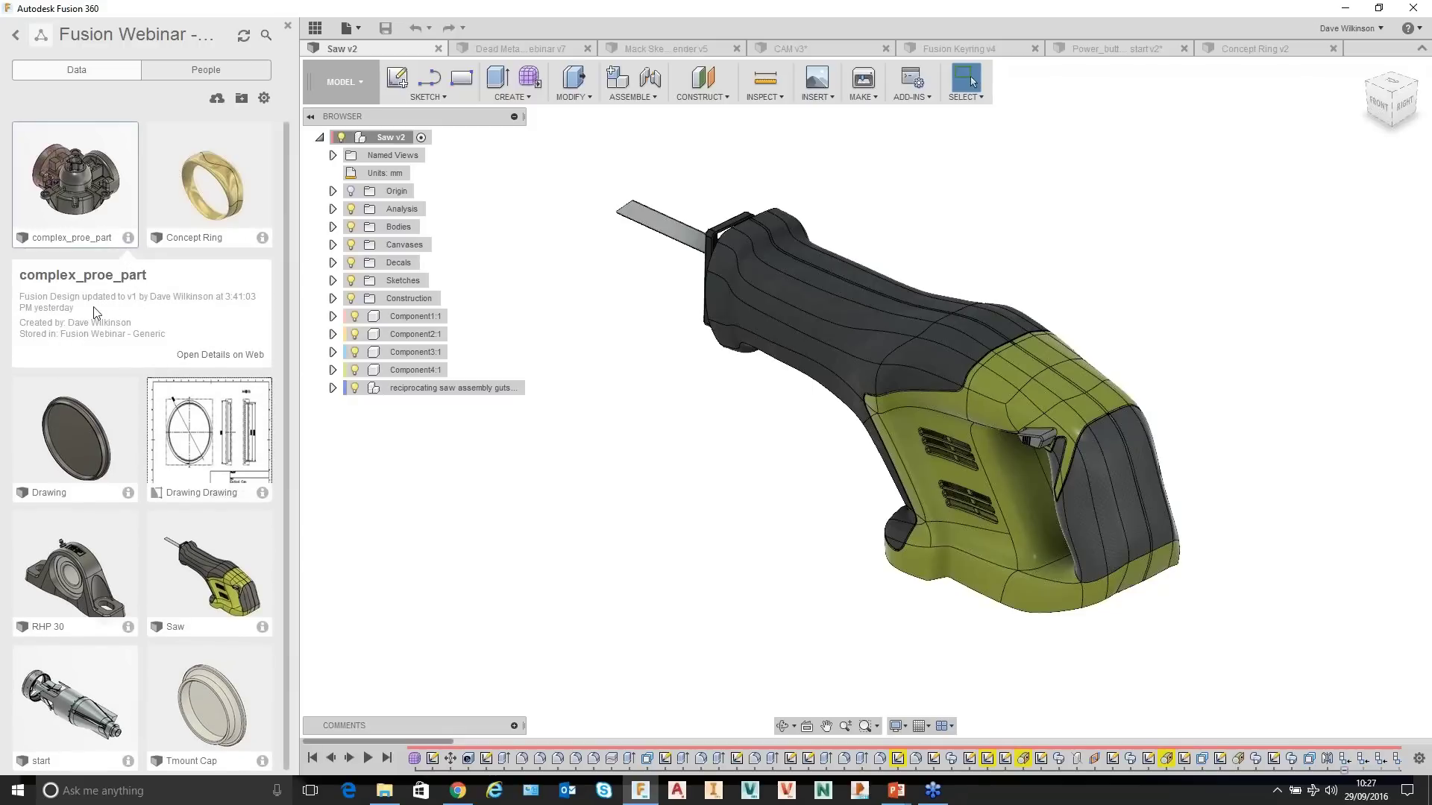
pyautogui.click(128, 239)
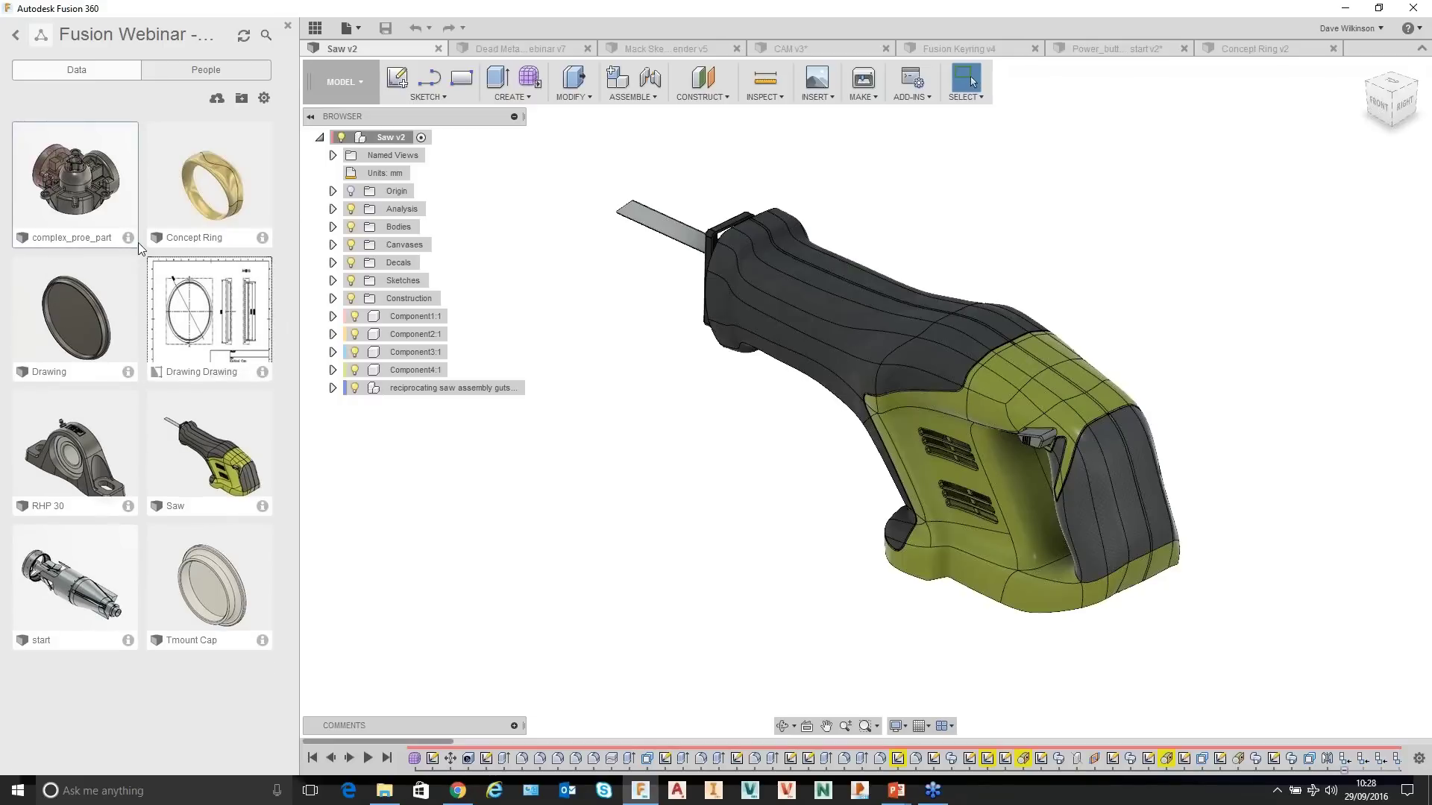
pyautogui.click(16, 35)
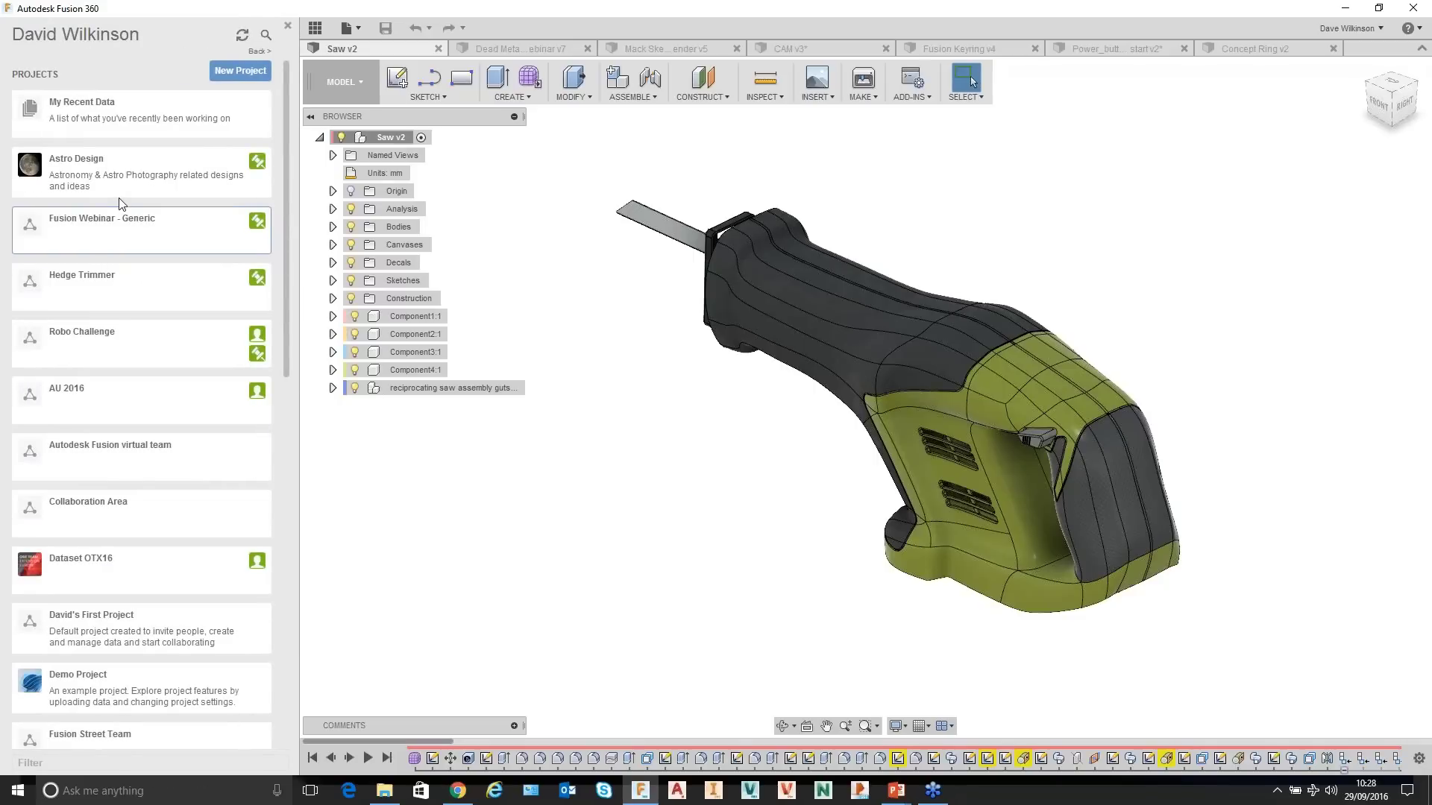
# Close the project list and hide Component4:1, Component3:1 and Component2:1 to expose the inside of the saw.
pyautogui.click(314, 28)
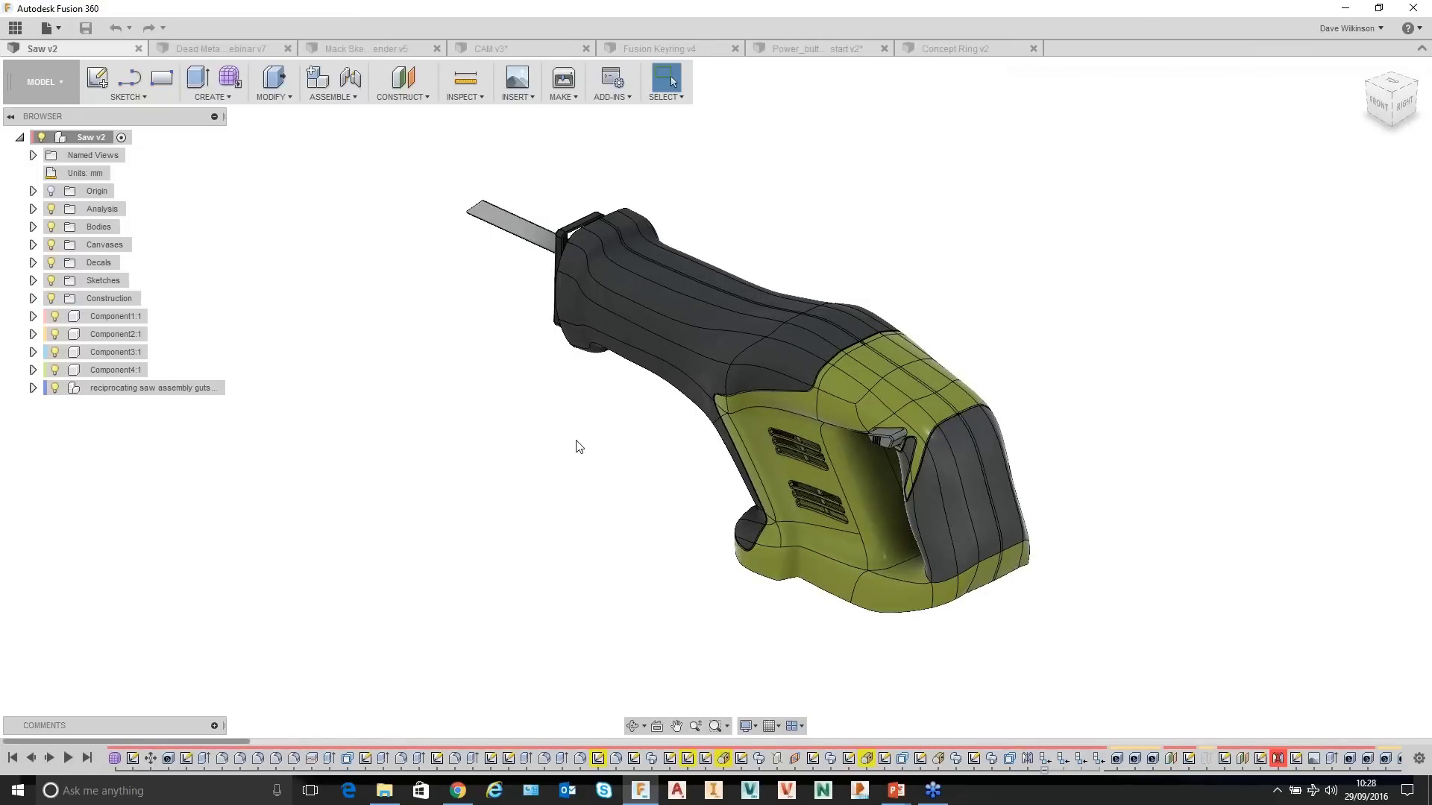
pyautogui.moveTo(575, 433); pyautogui.dragTo(589, 424, button='middle')
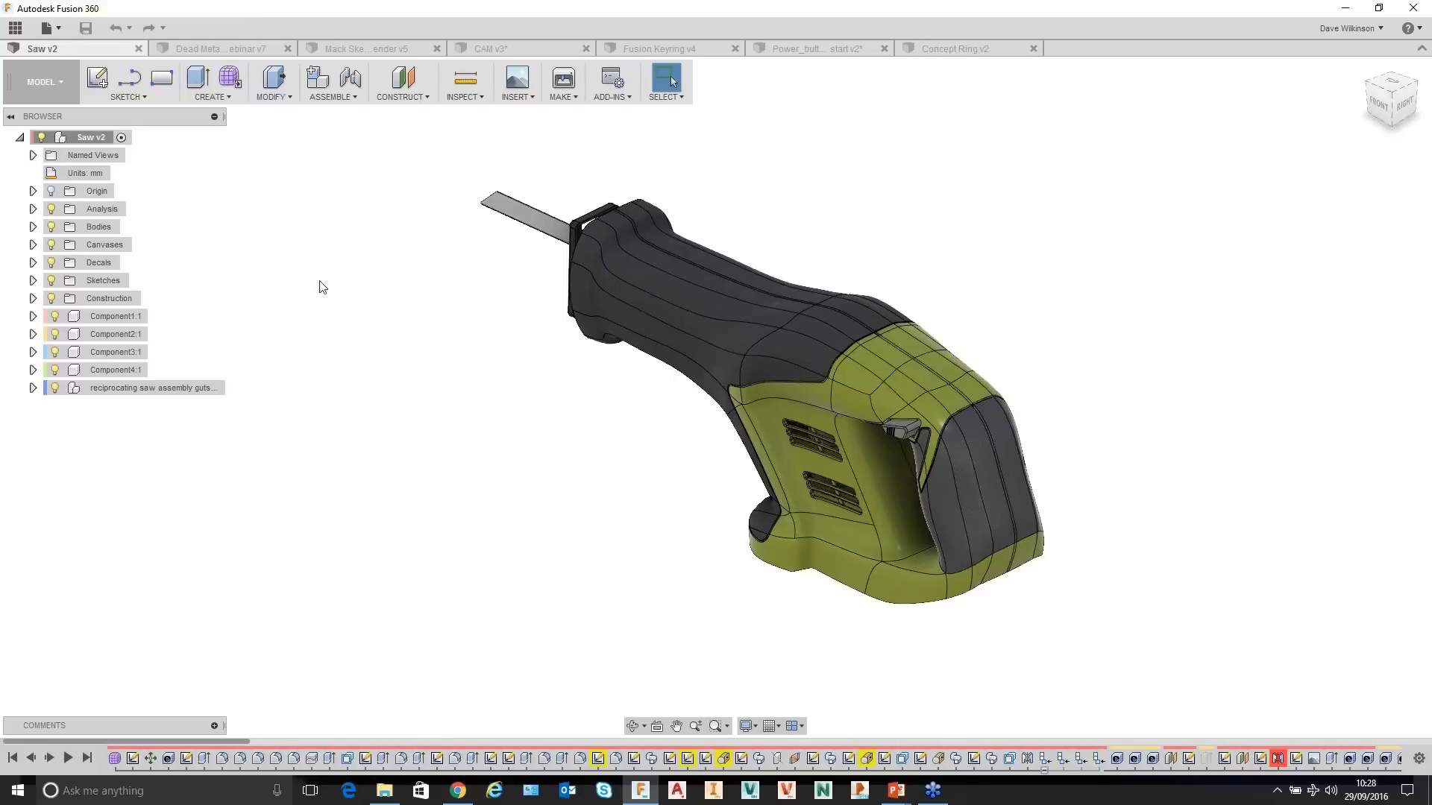
pyautogui.moveTo(429, 379); pyautogui.dragTo(435, 394, button='middle')
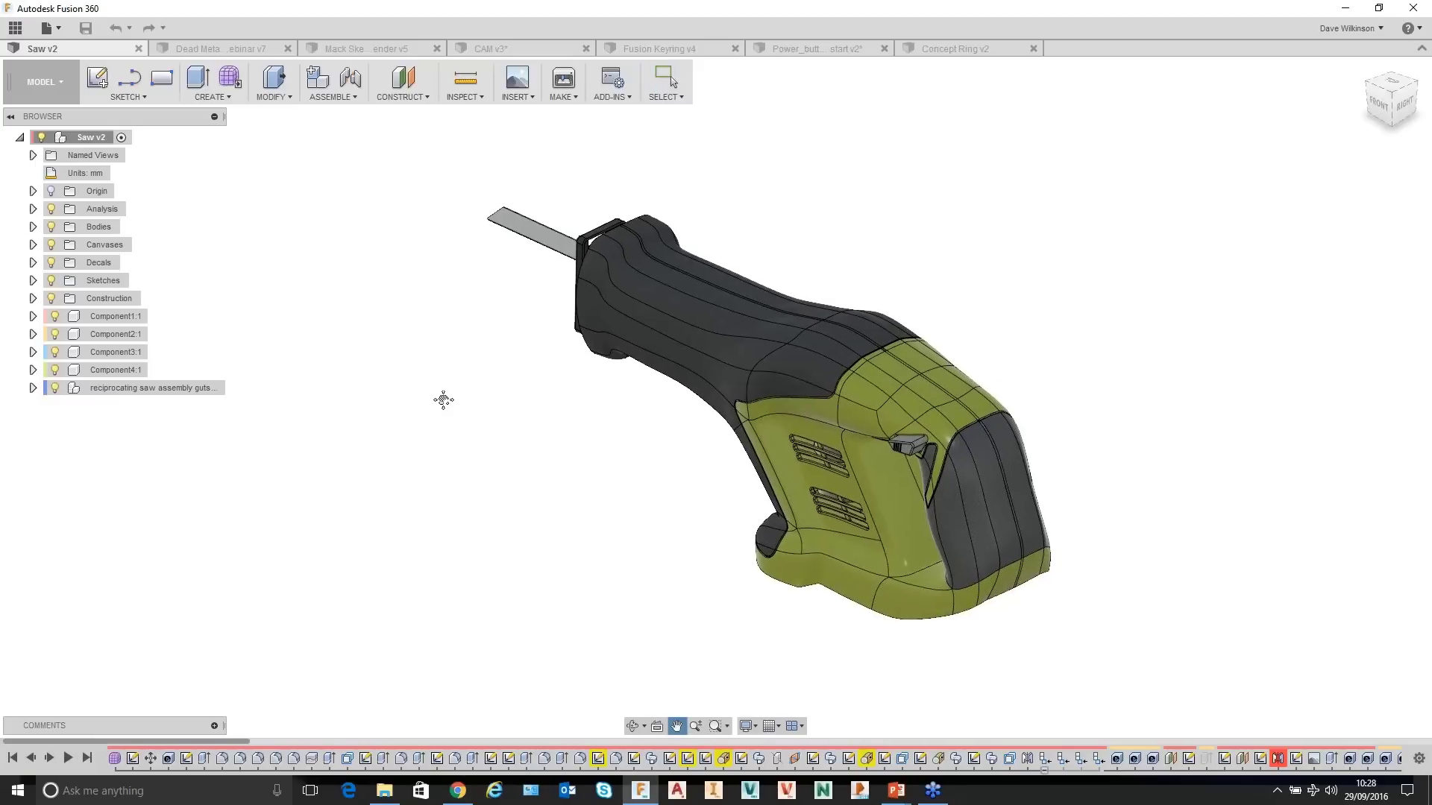
pyautogui.click(56, 368)
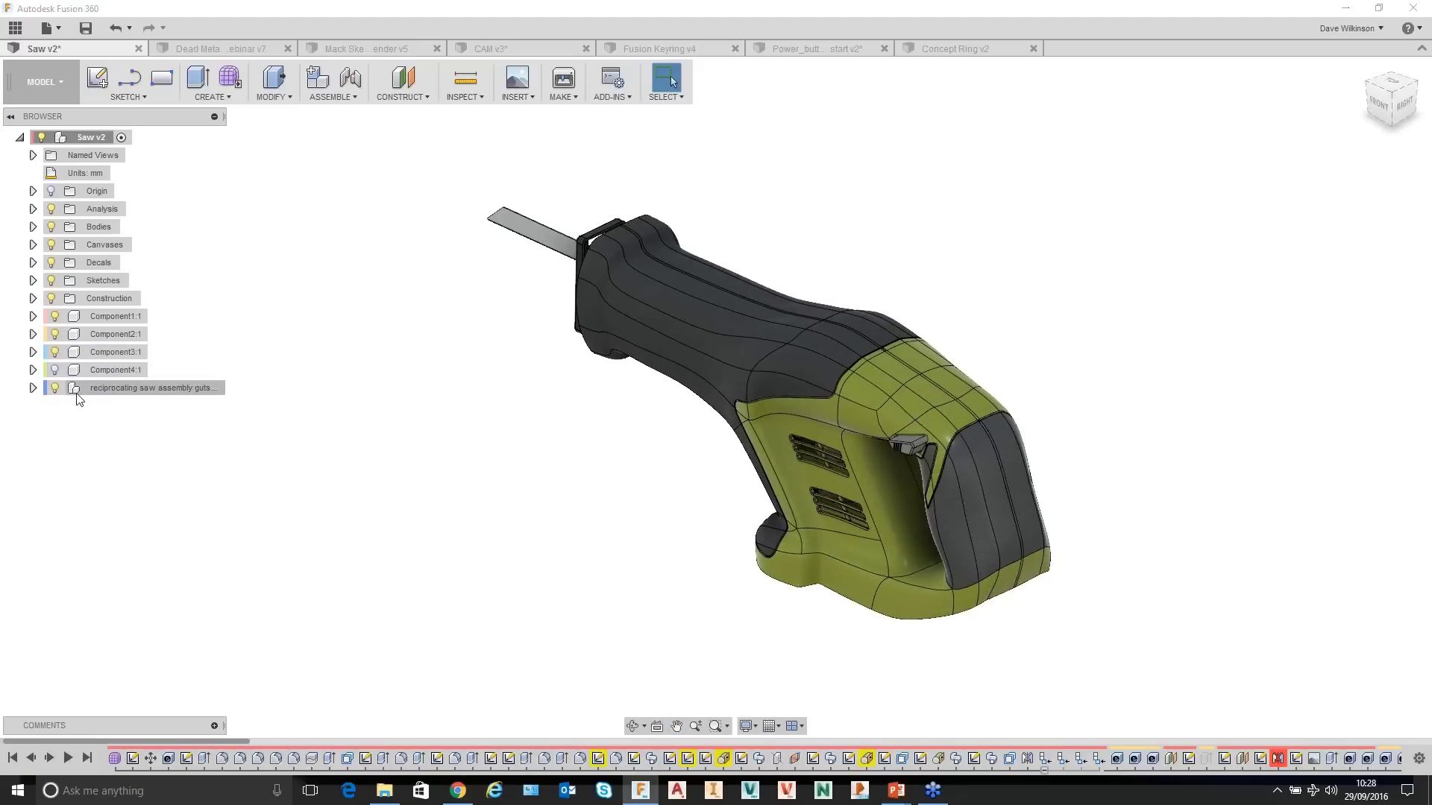
pyautogui.click(56, 351)
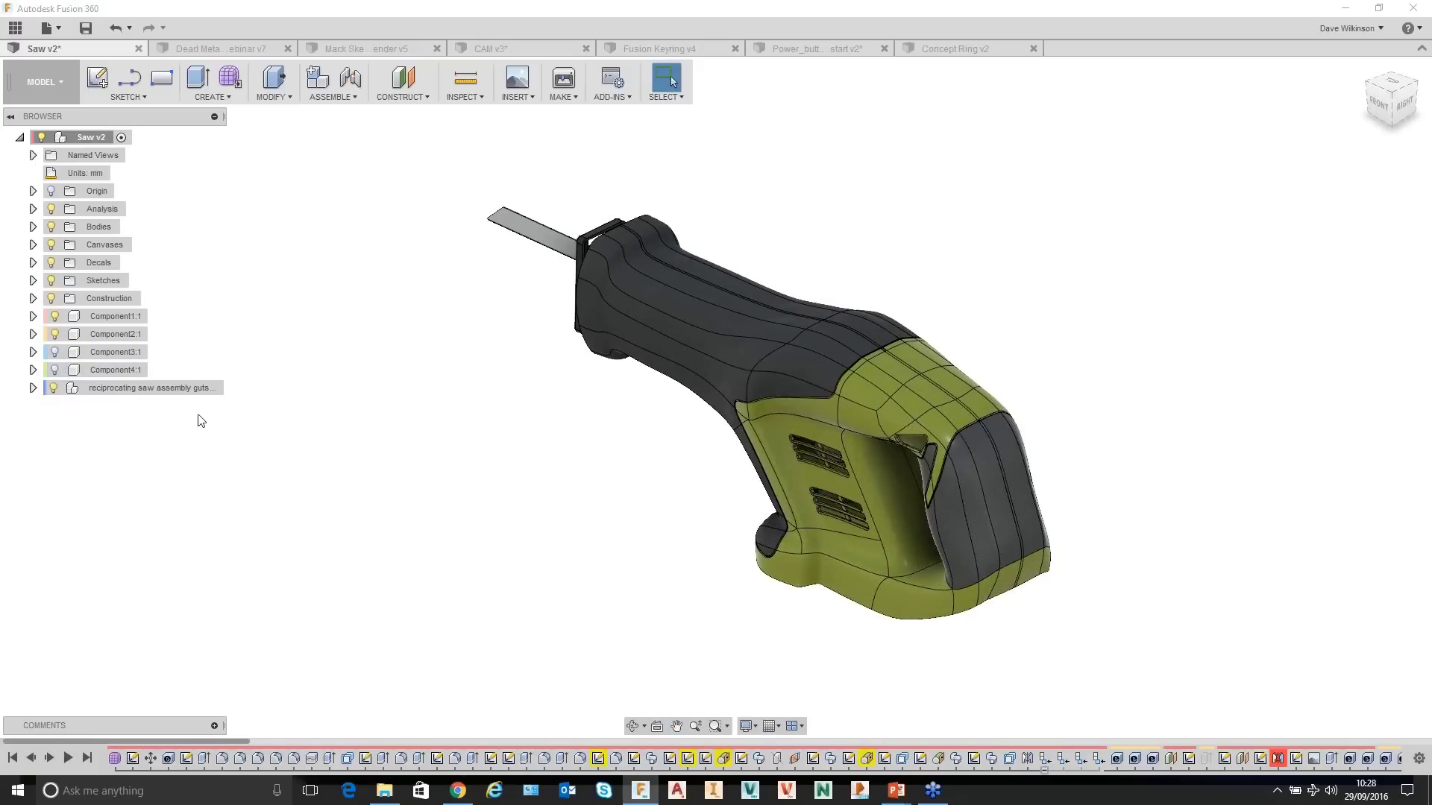
pyautogui.click(53, 335)
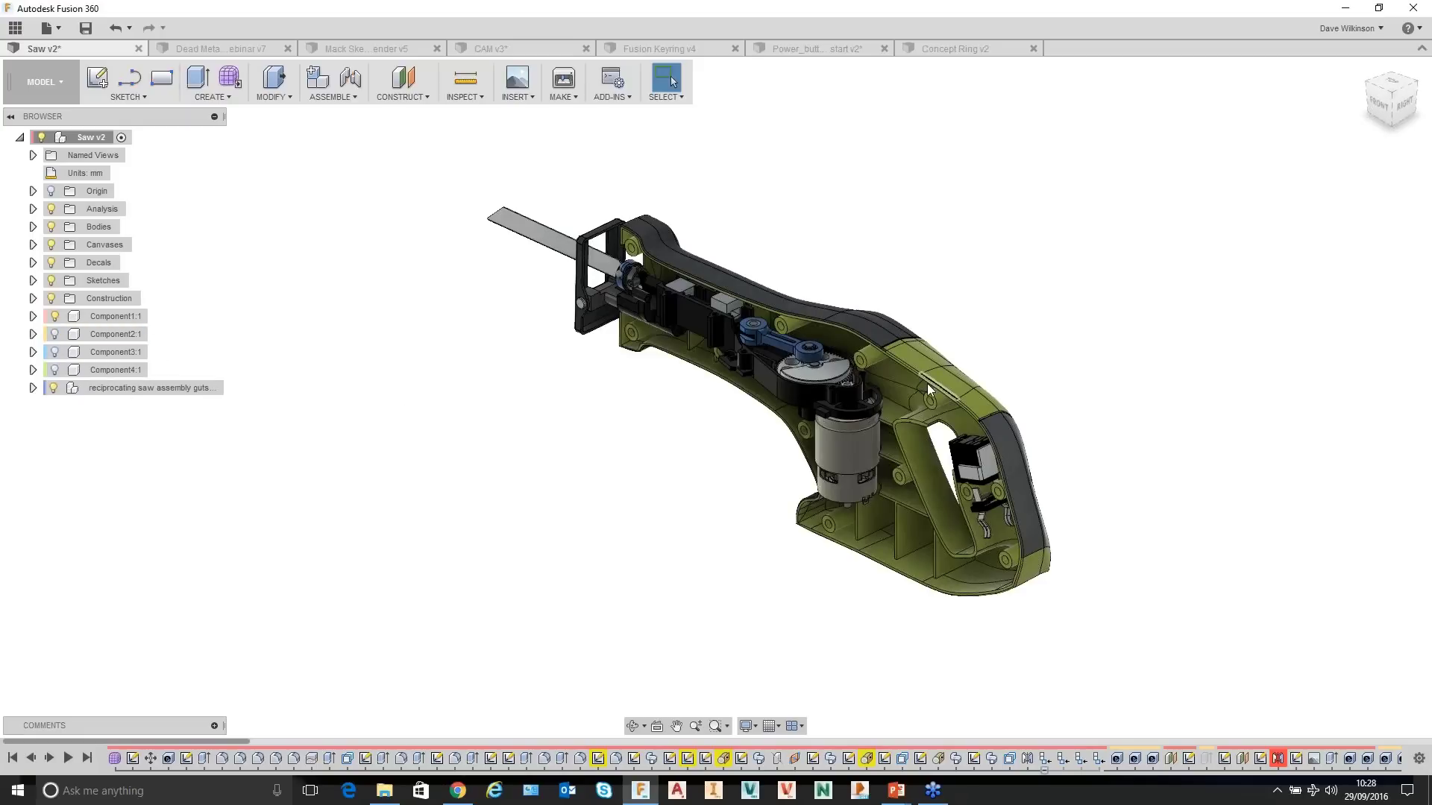
# Examine the saw's motor, gears and drive mechanism up close from different angles using orbit, pan and zoom.
pyautogui.scroll(2, 929, 382)
pyautogui.scroll(3, 932, 381)
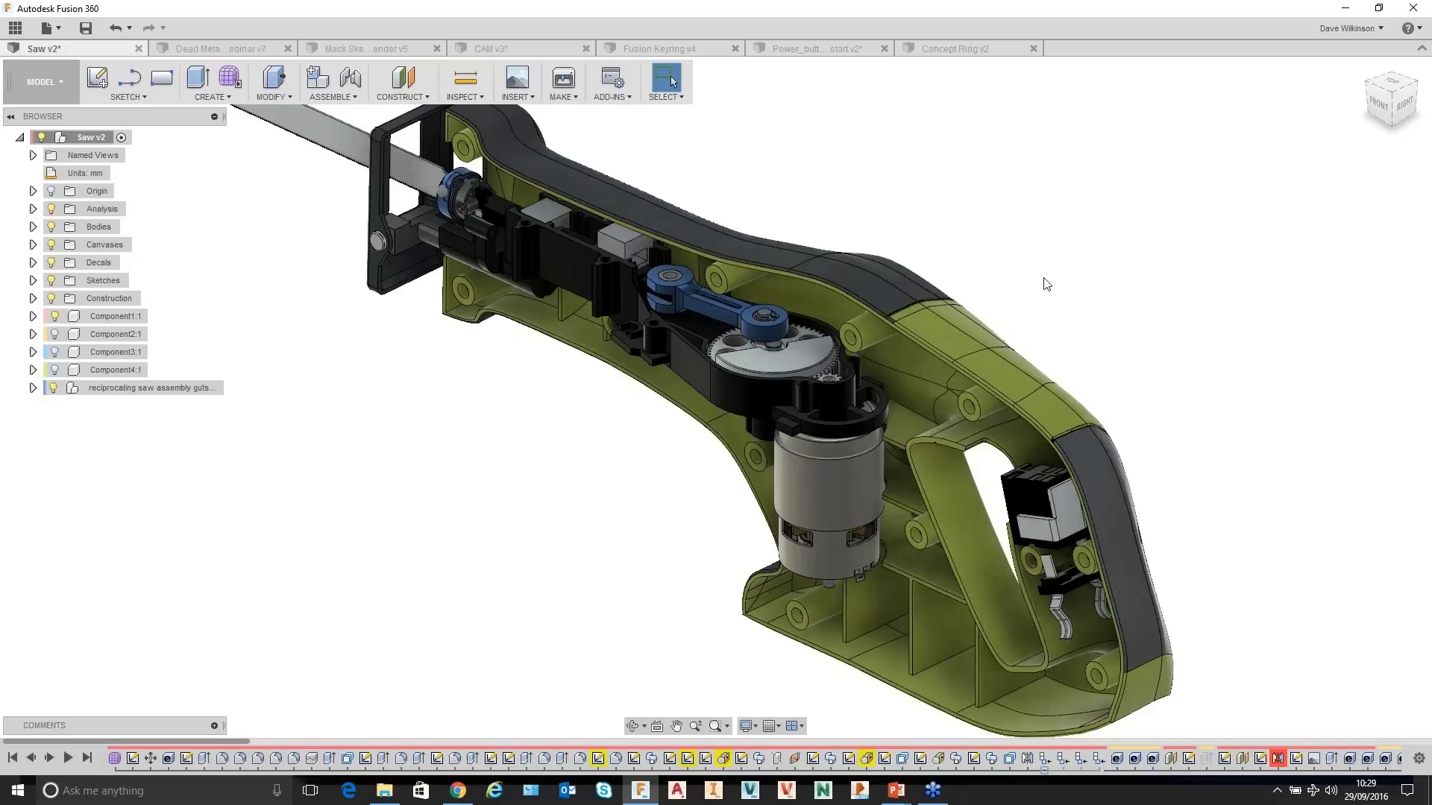
pyautogui.moveTo(1044, 258); pyautogui.dragTo(1077, 268, button='middle')
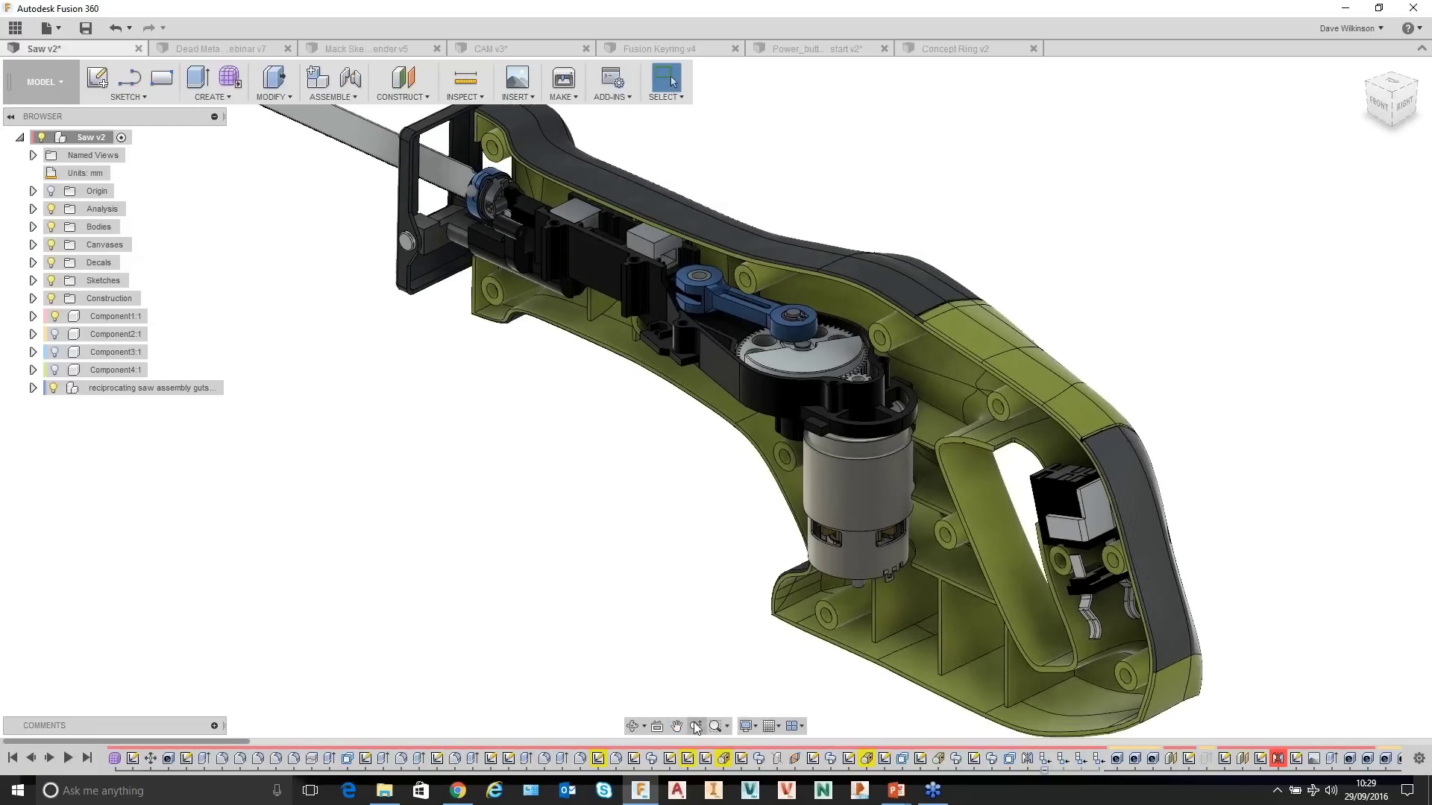
pyautogui.click(635, 728)
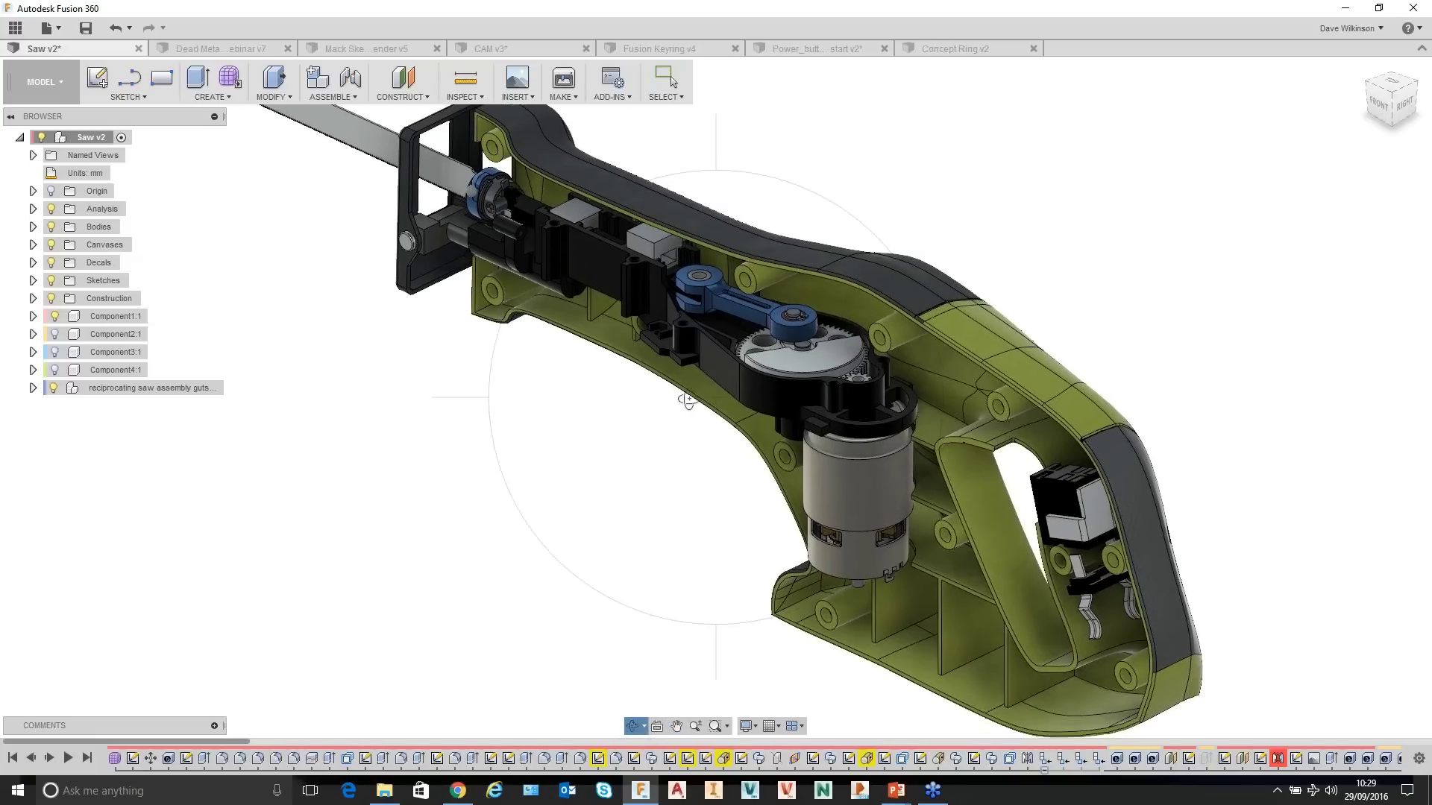
pyautogui.moveTo(687, 401); pyautogui.dragTo(607, 518)
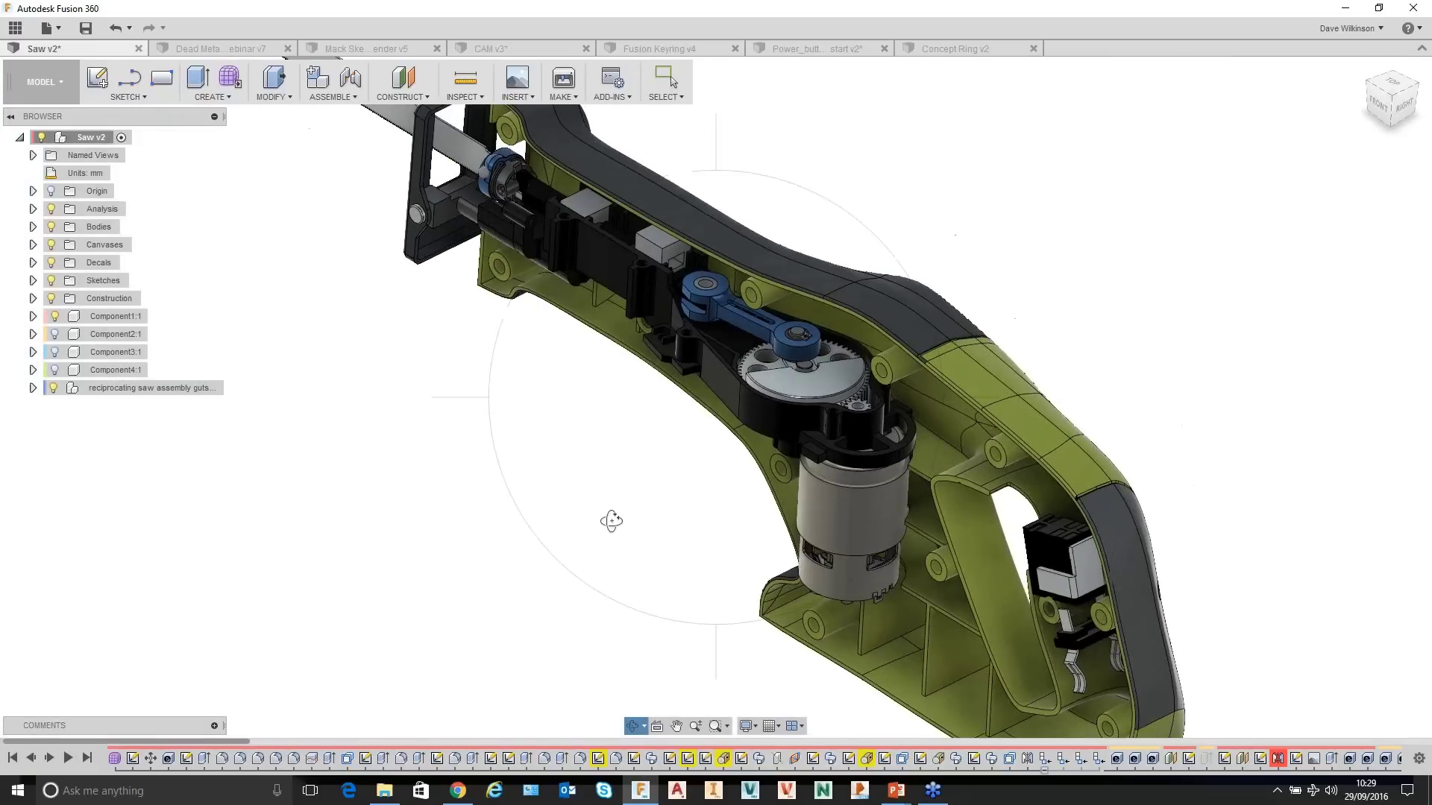
pyautogui.click(677, 729)
pyautogui.moveTo(716, 492); pyautogui.dragTo(720, 623)
pyautogui.click(695, 725)
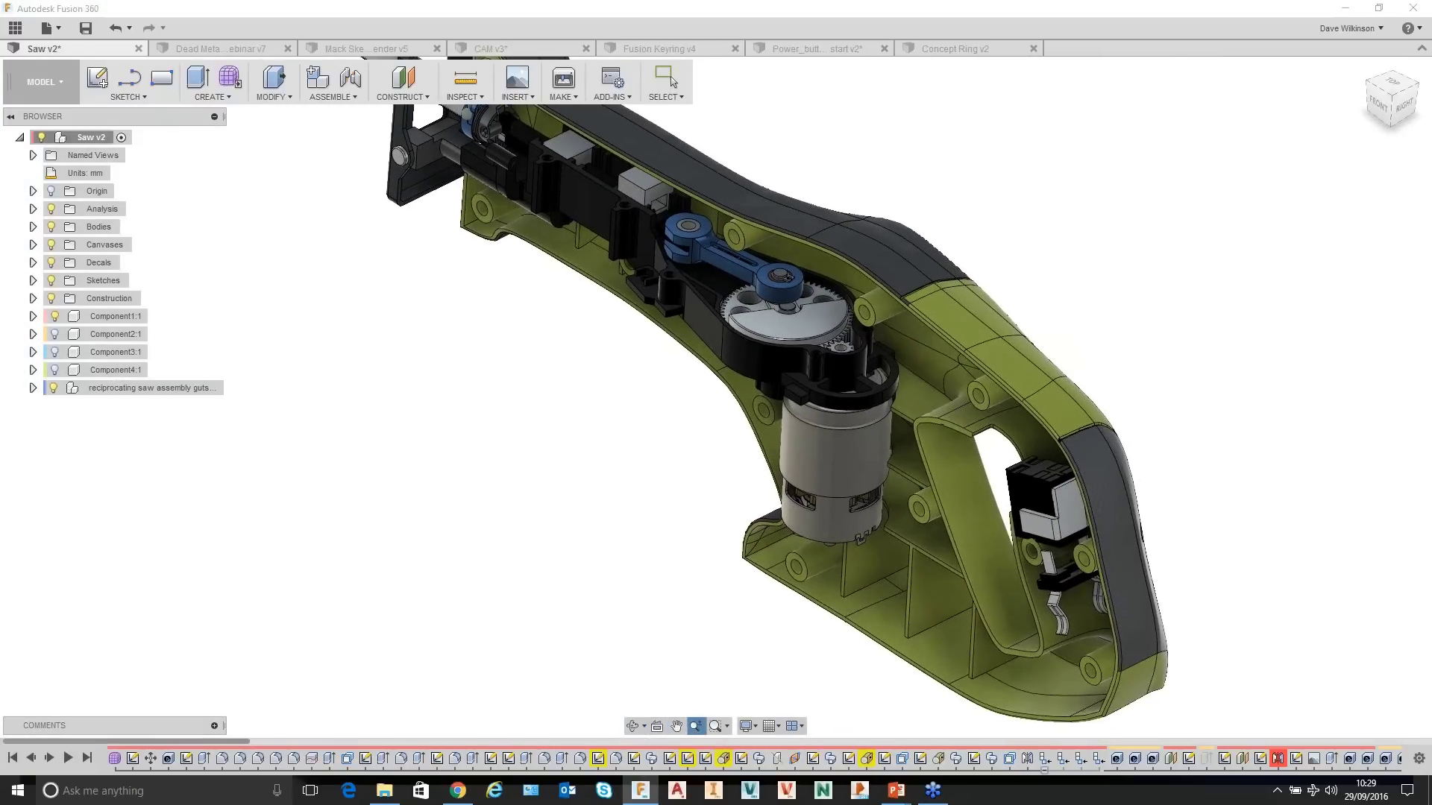
pyautogui.moveTo(736, 562); pyautogui.dragTo(1090, 310)
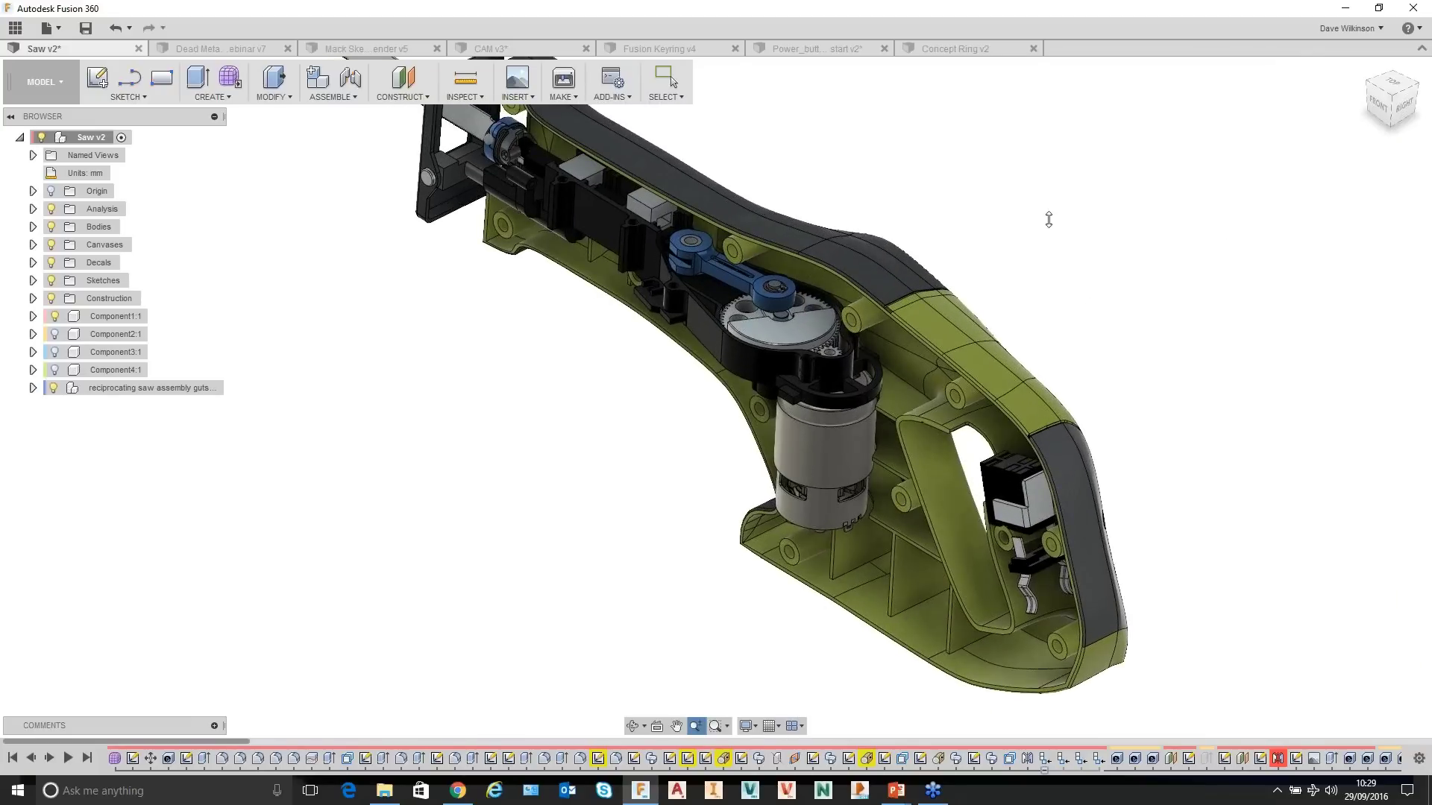
pyautogui.moveTo(898, 219); pyautogui.dragTo(705, 522)
pyautogui.click(666, 78)
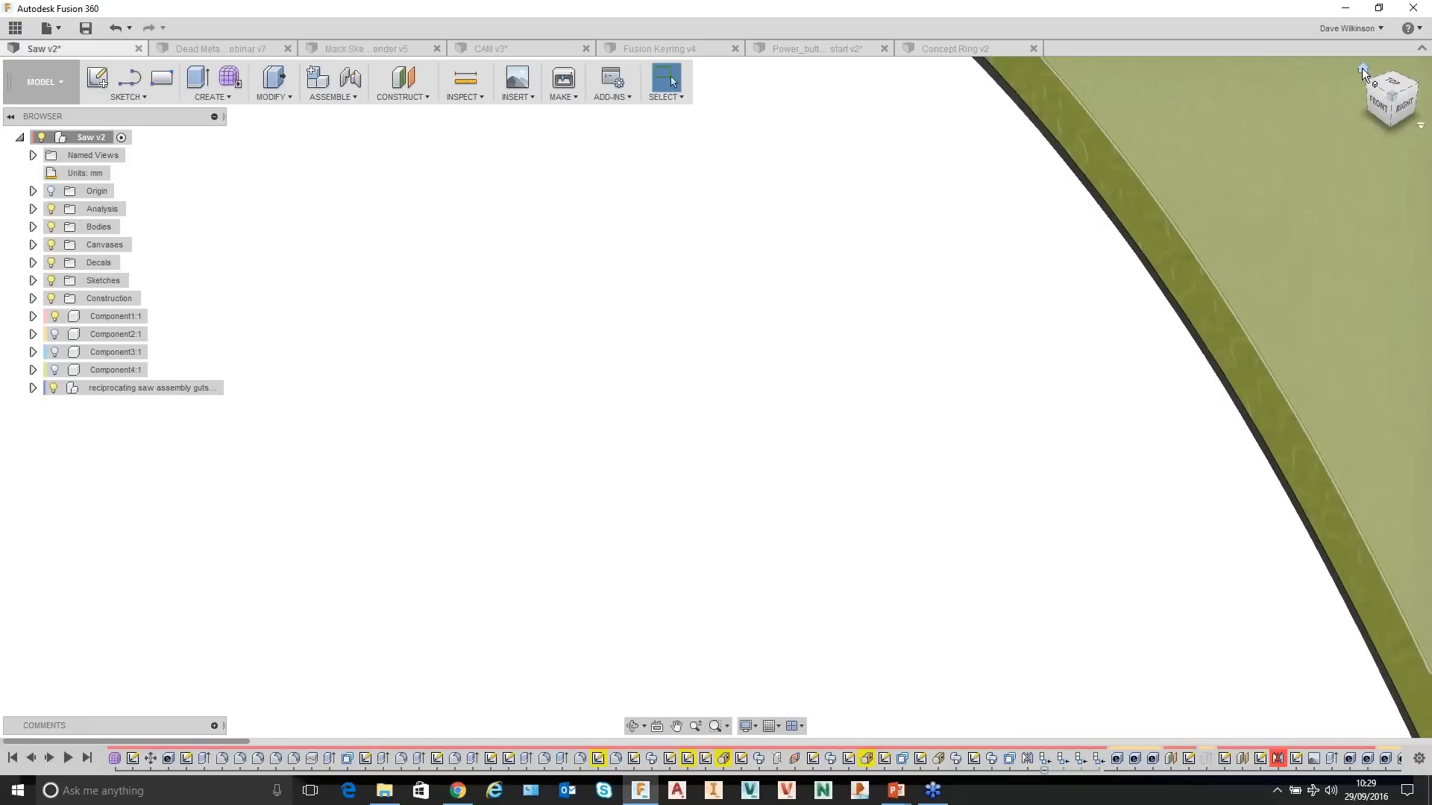
# Restore the home view of the saw and view the opened housing straight from the front.
pyautogui.click(1362, 69)
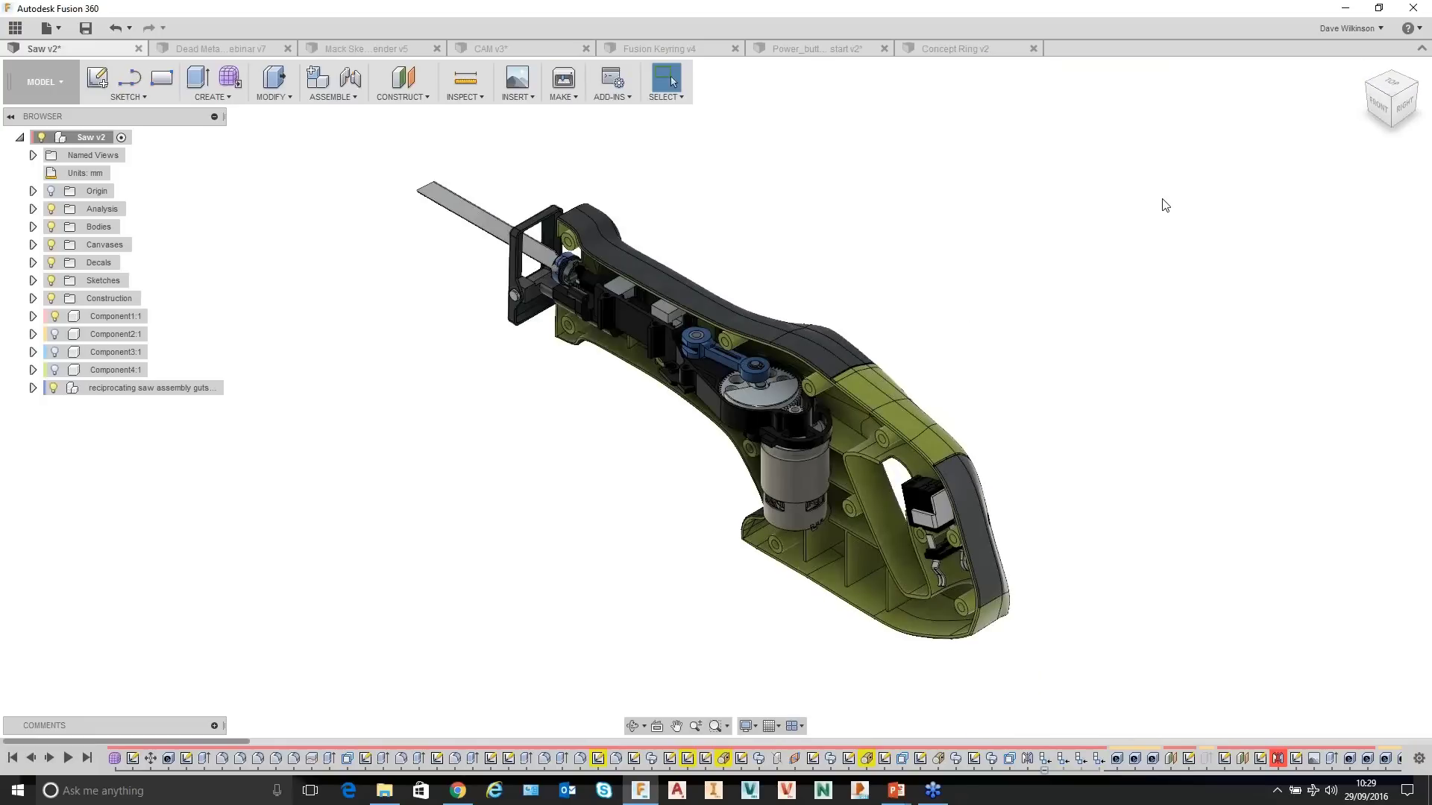
pyautogui.click(1369, 94)
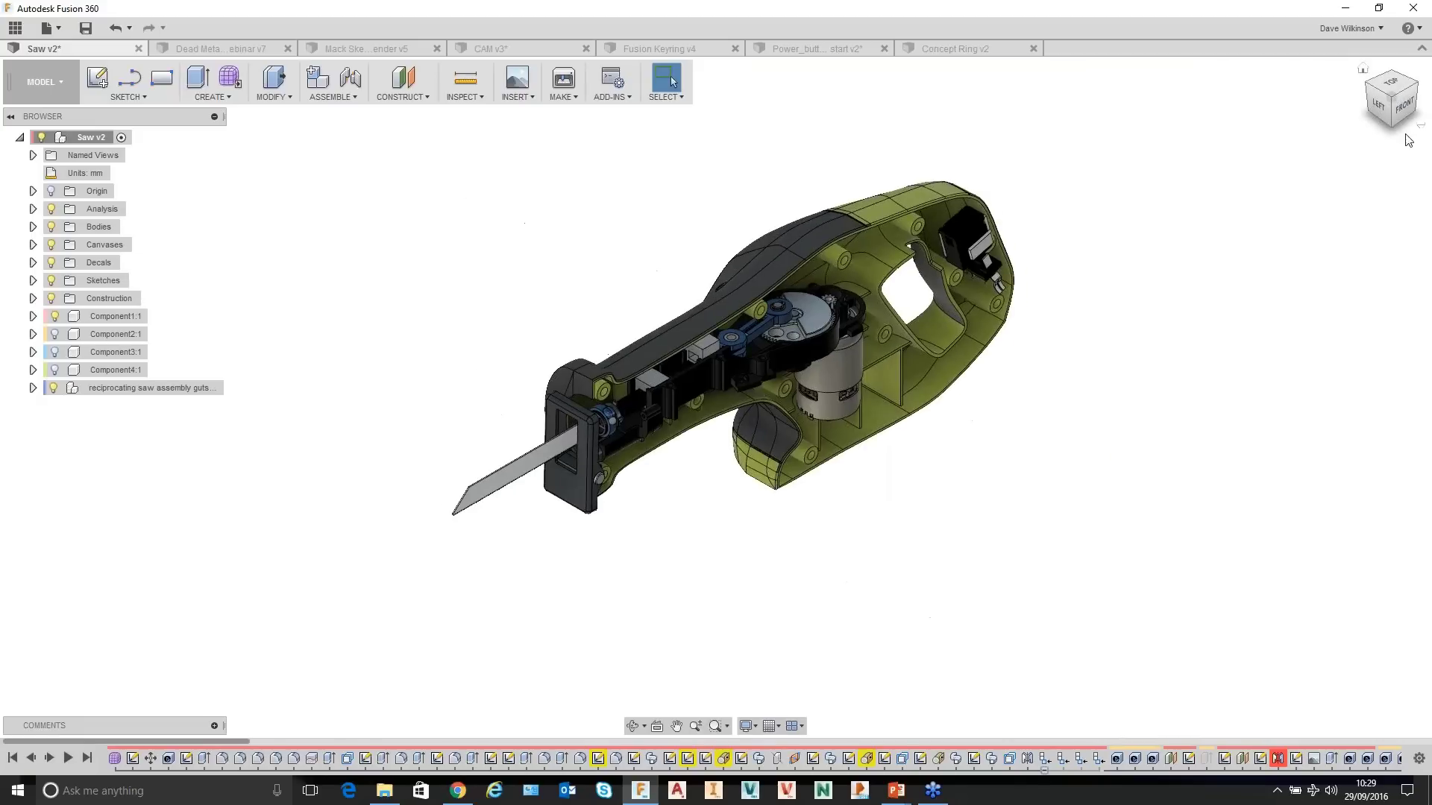
pyautogui.click(1405, 112)
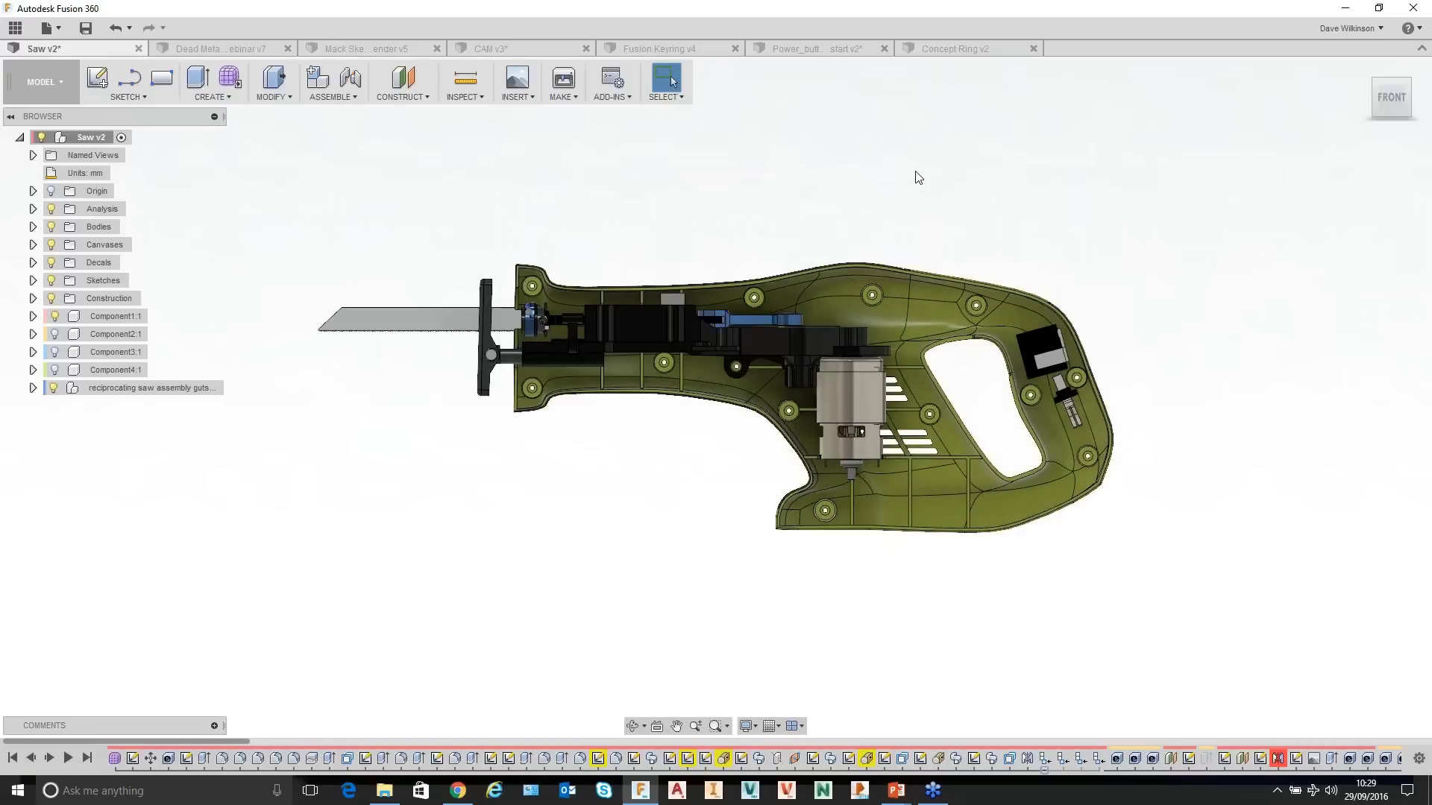
pyautogui.moveTo(916, 170); pyautogui.dragTo(823, 152, button='middle')
pyautogui.scroll(1, 783, 186)
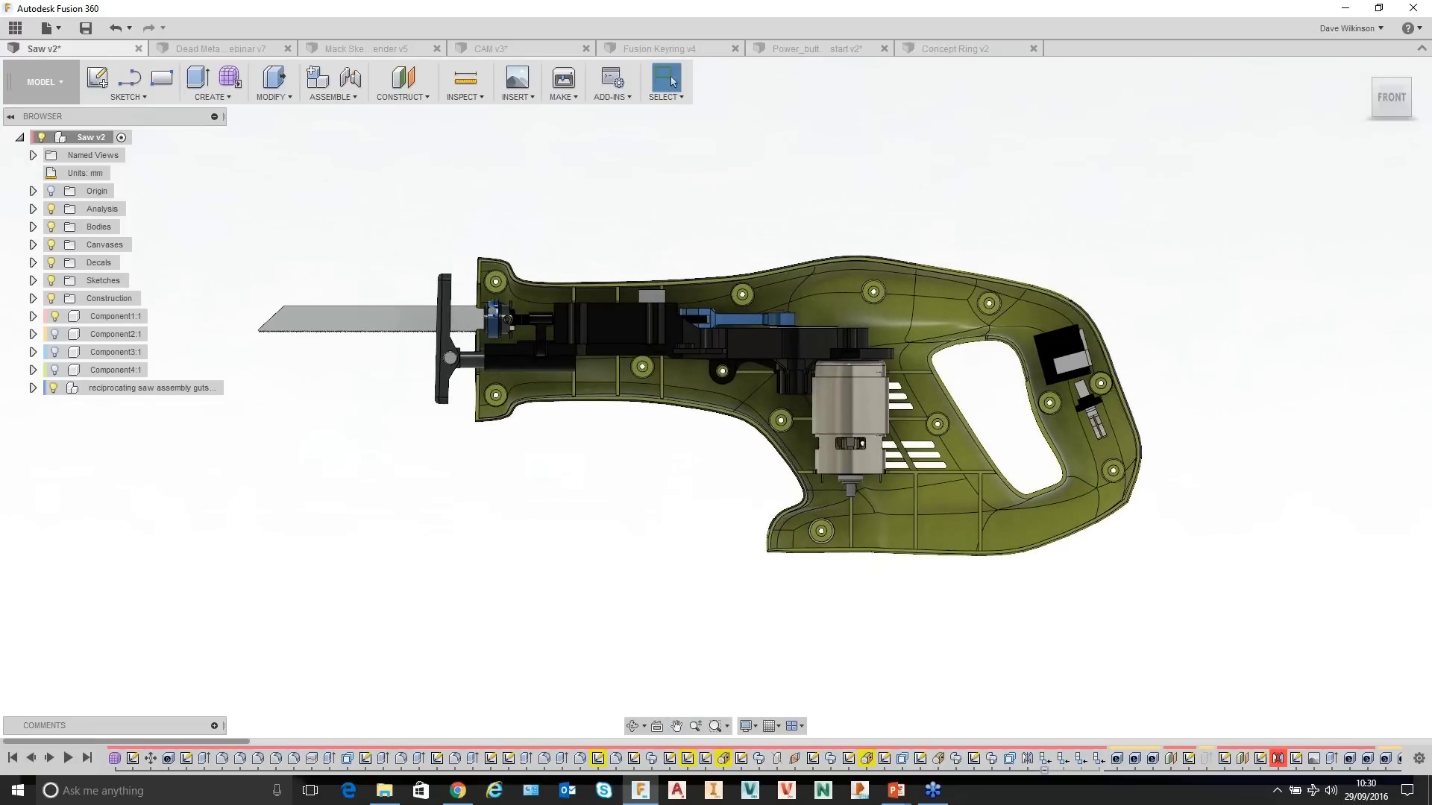
# Look over the designs stored in the Fusion Webinar - Generic project and close the data overview.
pyautogui.click(15, 28)
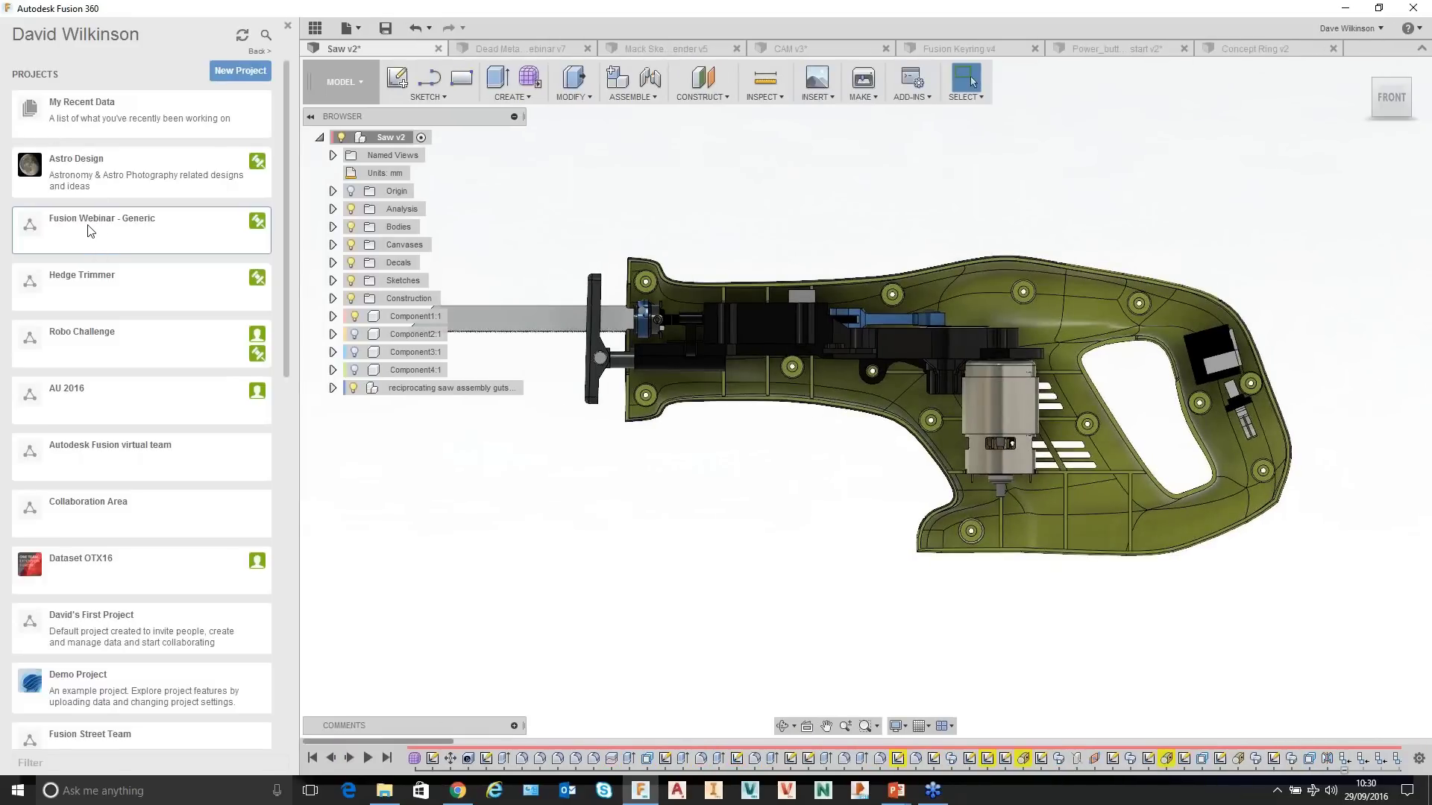
pyautogui.click(97, 237)
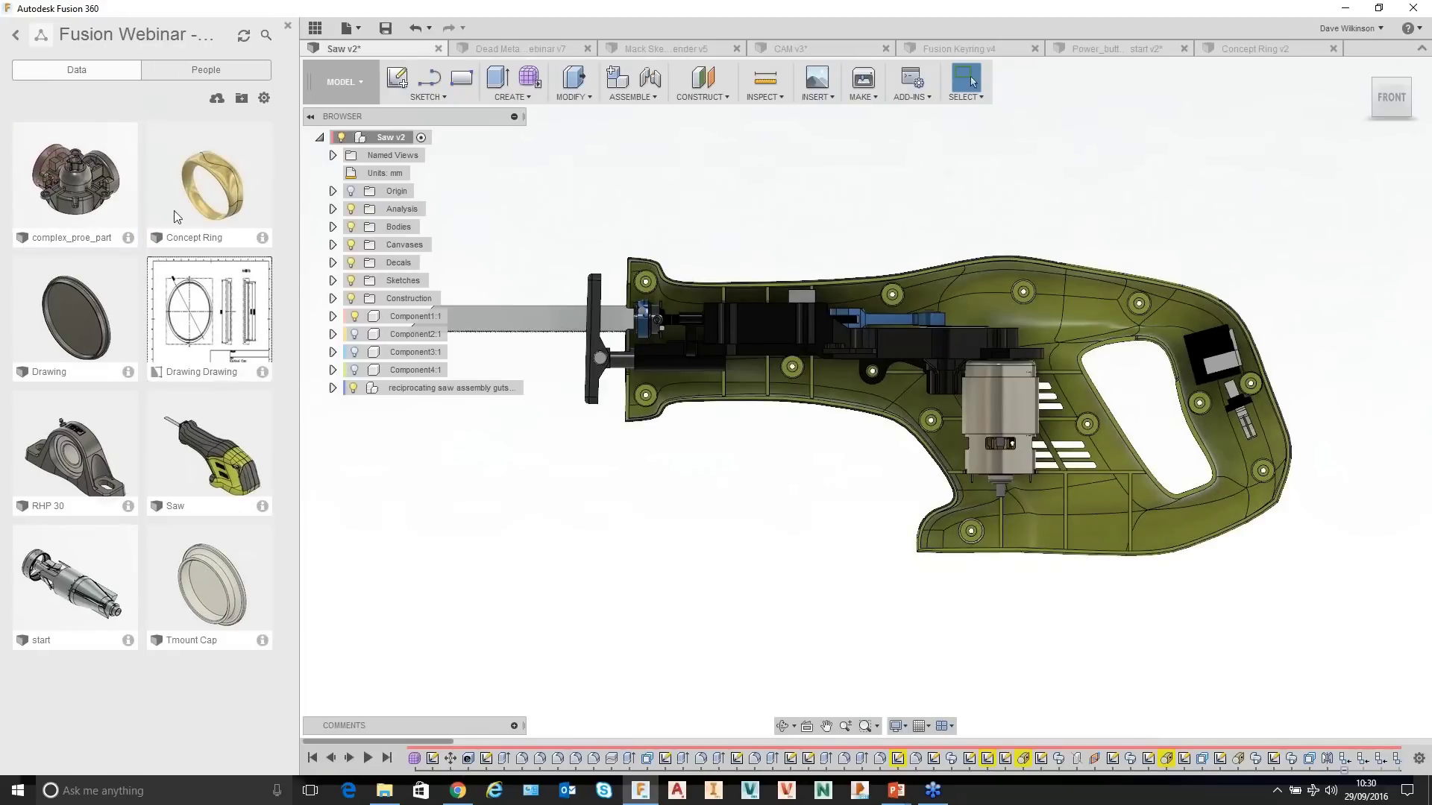
pyautogui.click(288, 25)
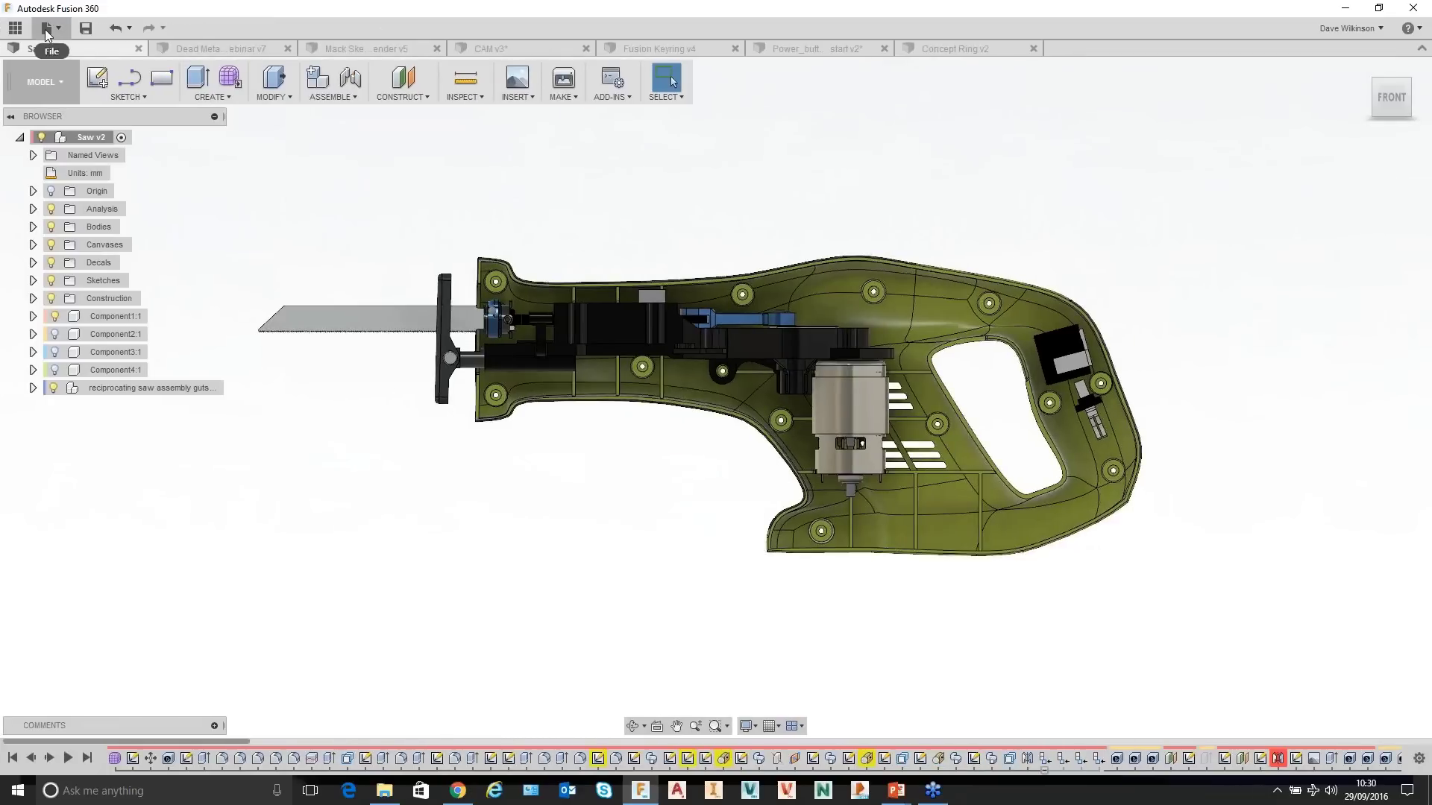
# Create a new empty design.
pyautogui.click(48, 28)
pyautogui.click(63, 50)
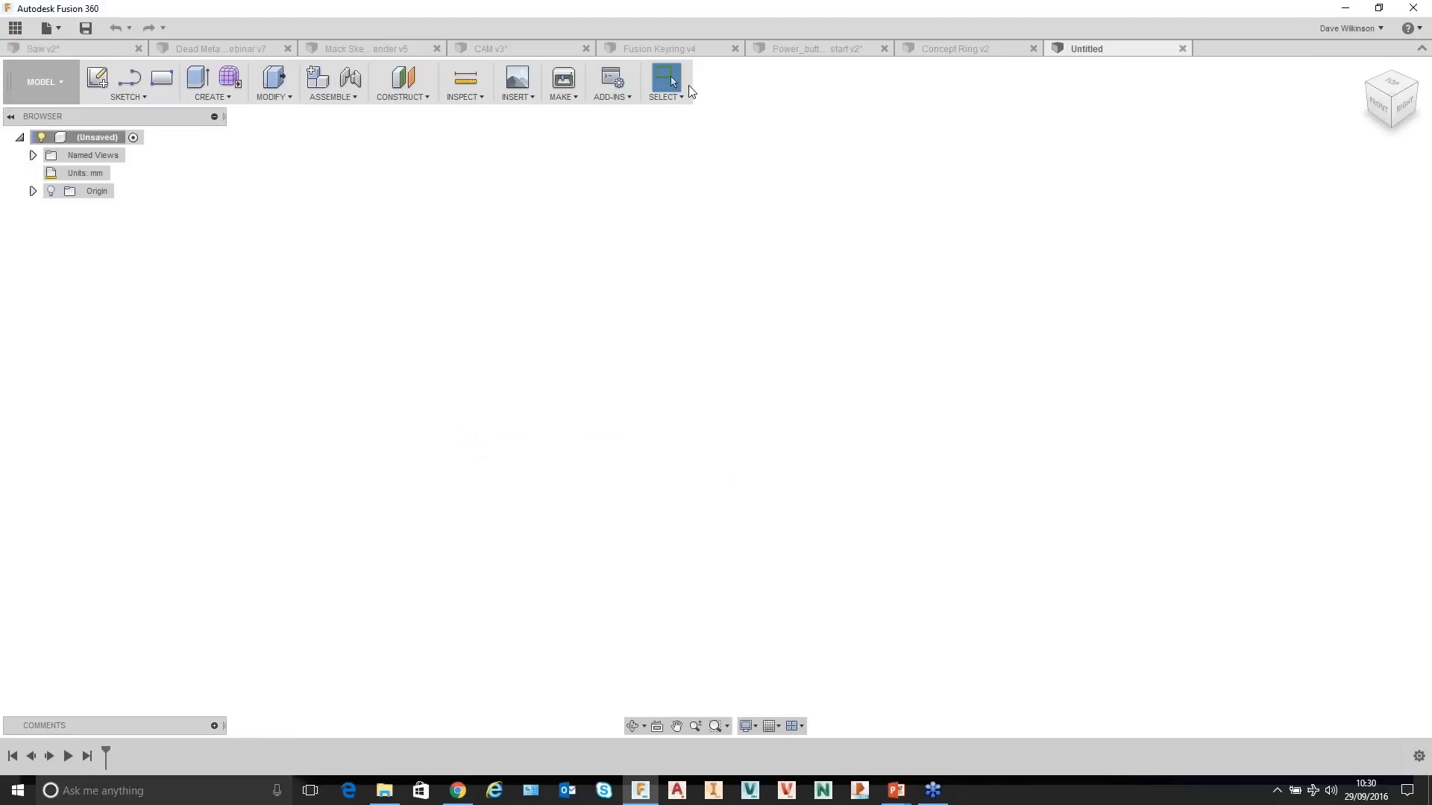
# Sketch a 132 mm diameter circle centred on the origin on the front plane and finish the sketch.
pyautogui.click(97, 79)
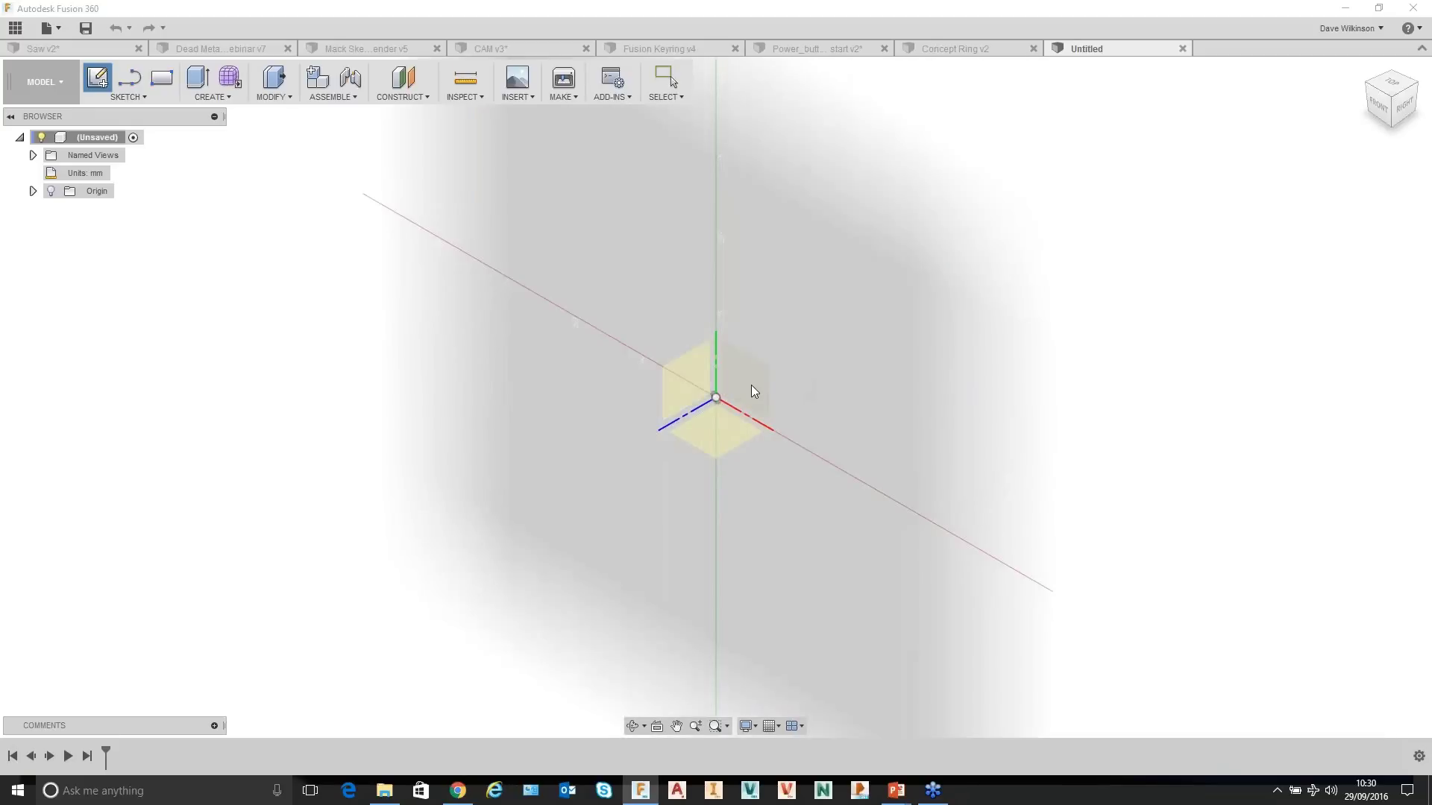
pyautogui.click(759, 380)
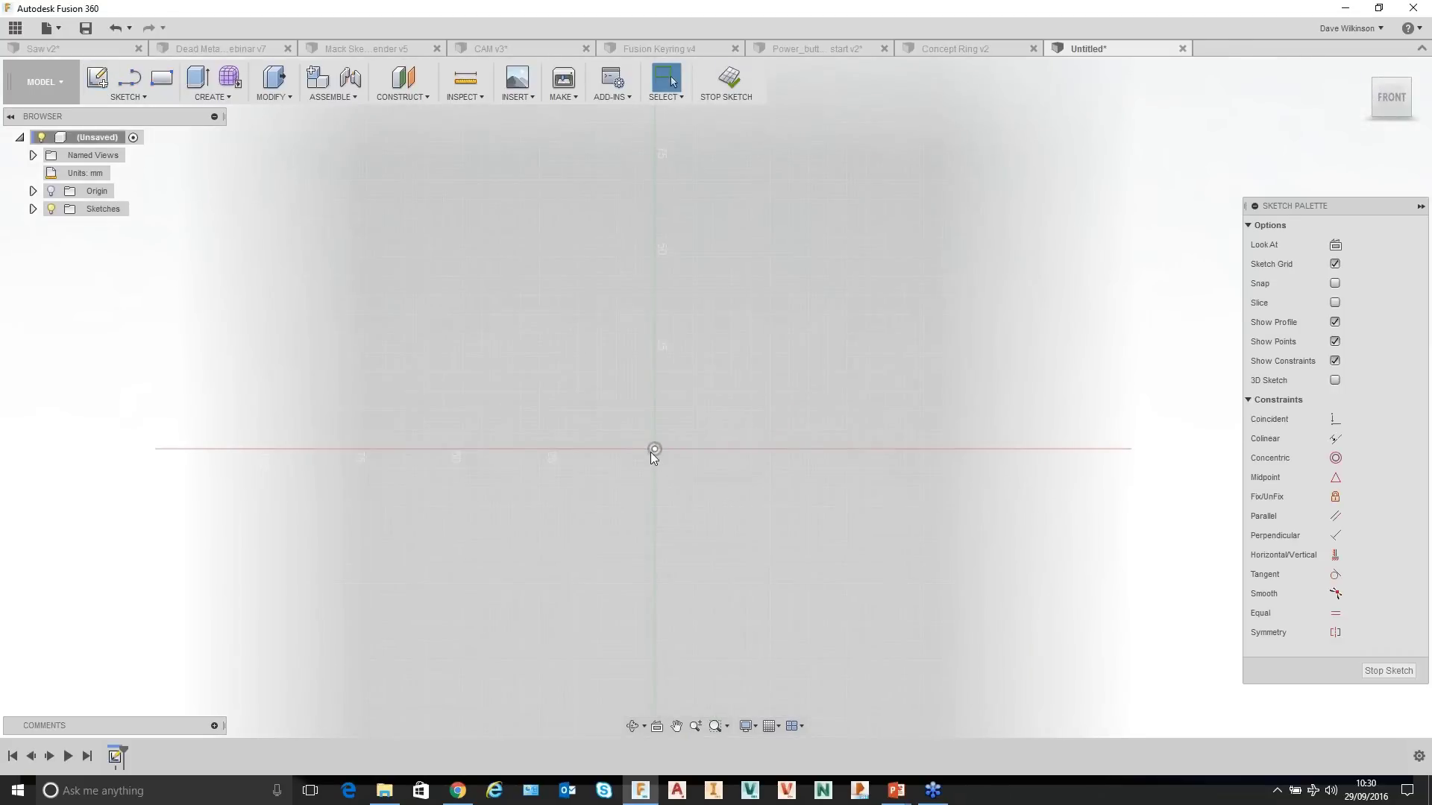
pyautogui.click(128, 97)
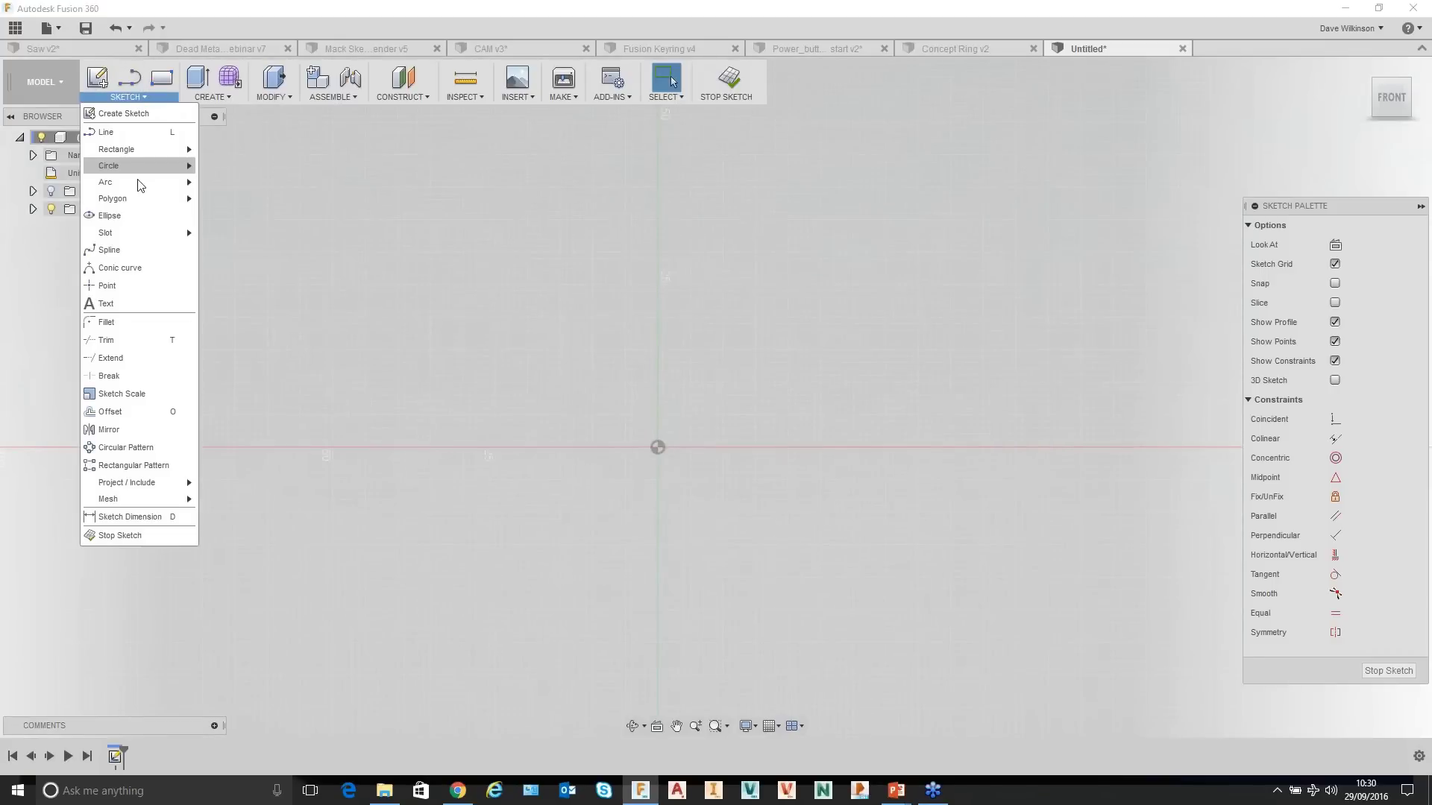
pyautogui.moveTo(144, 165)
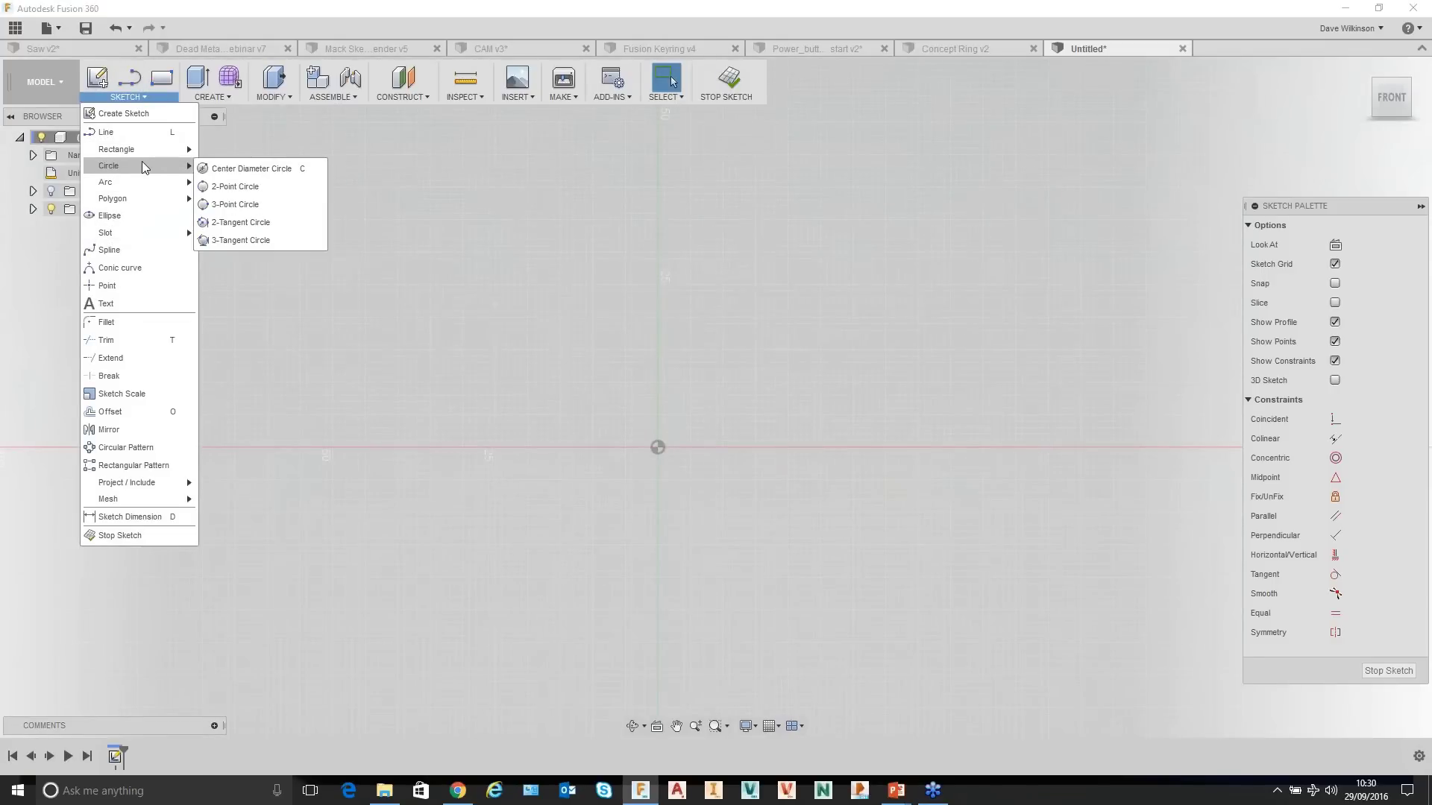
pyautogui.click(246, 170)
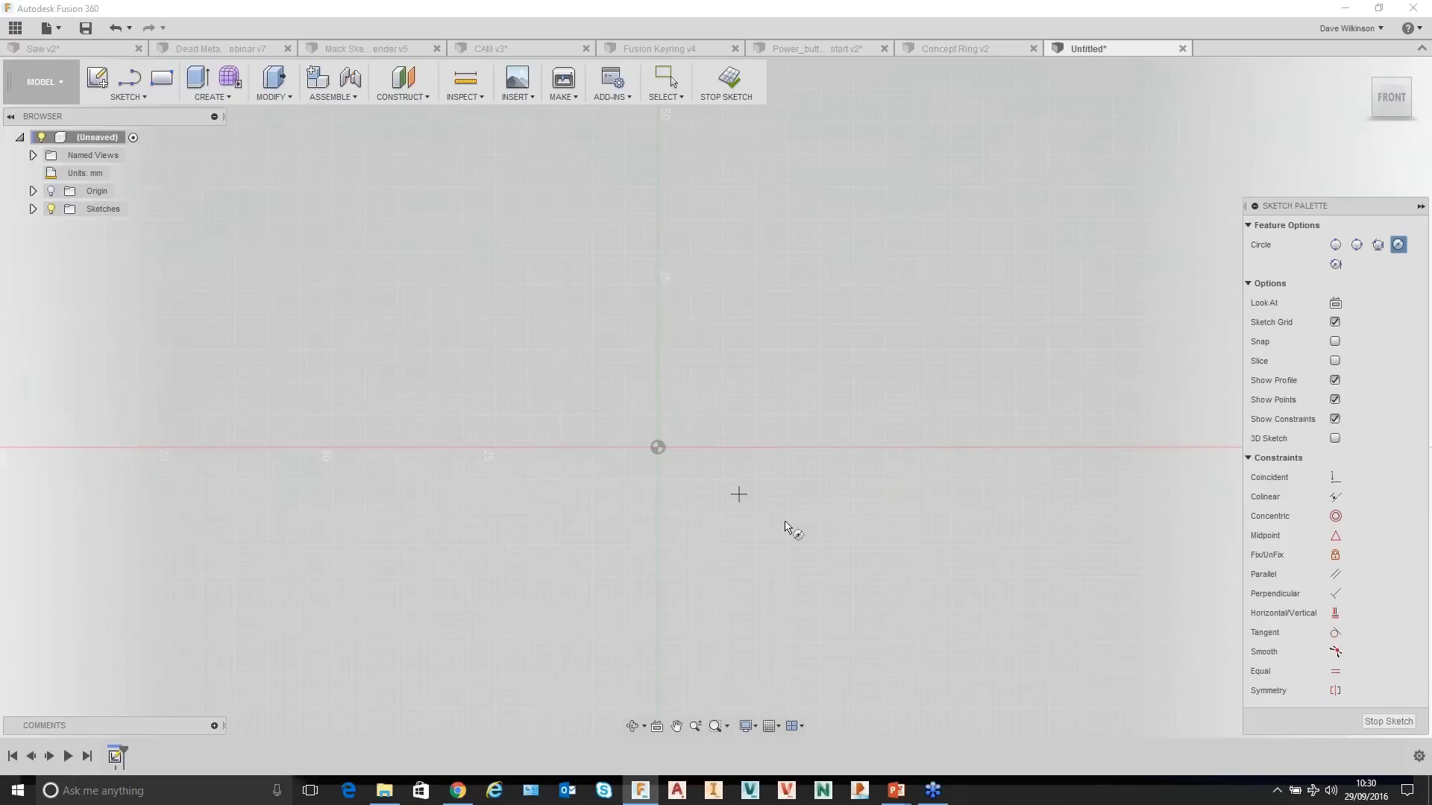
pyautogui.click(658, 448)
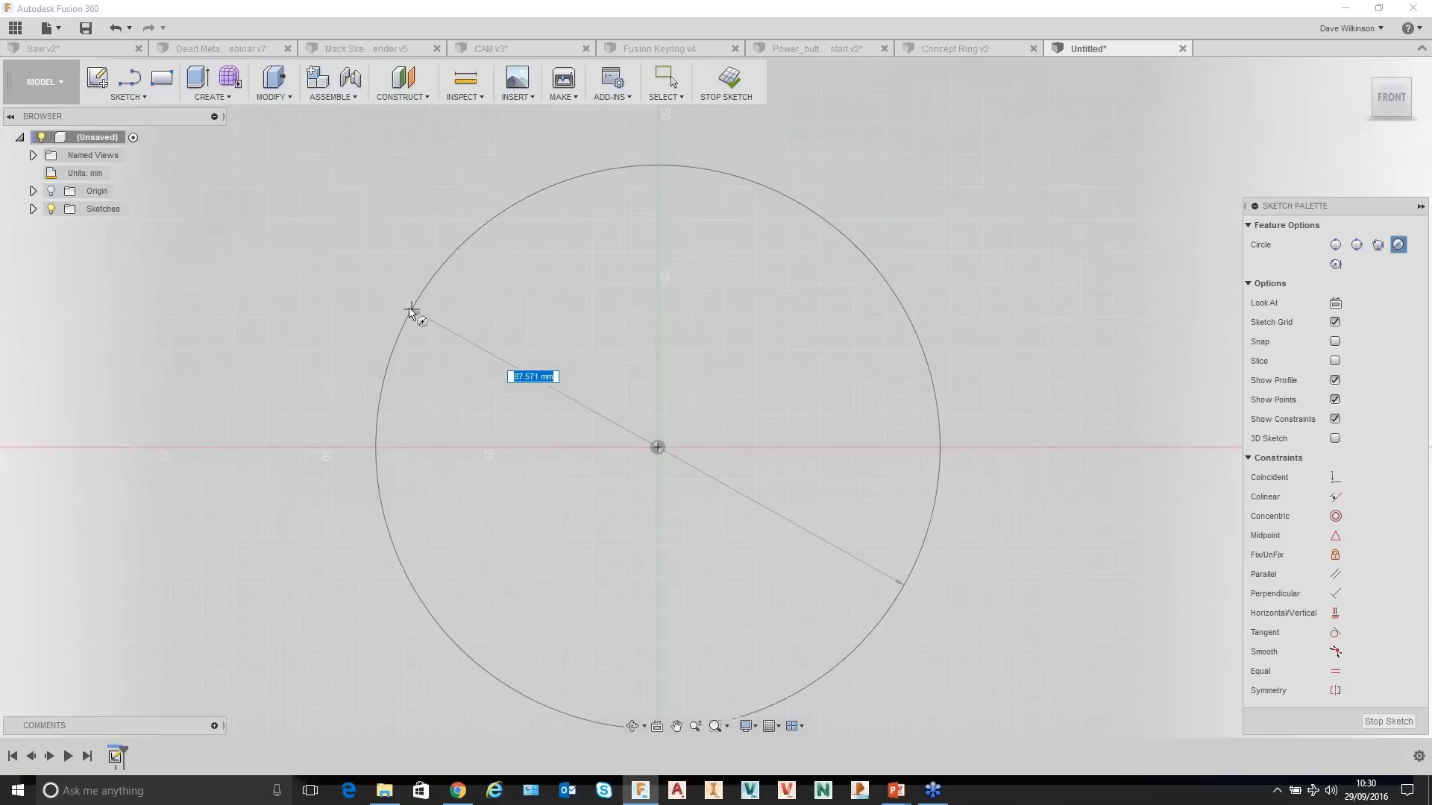
pyautogui.write('132')
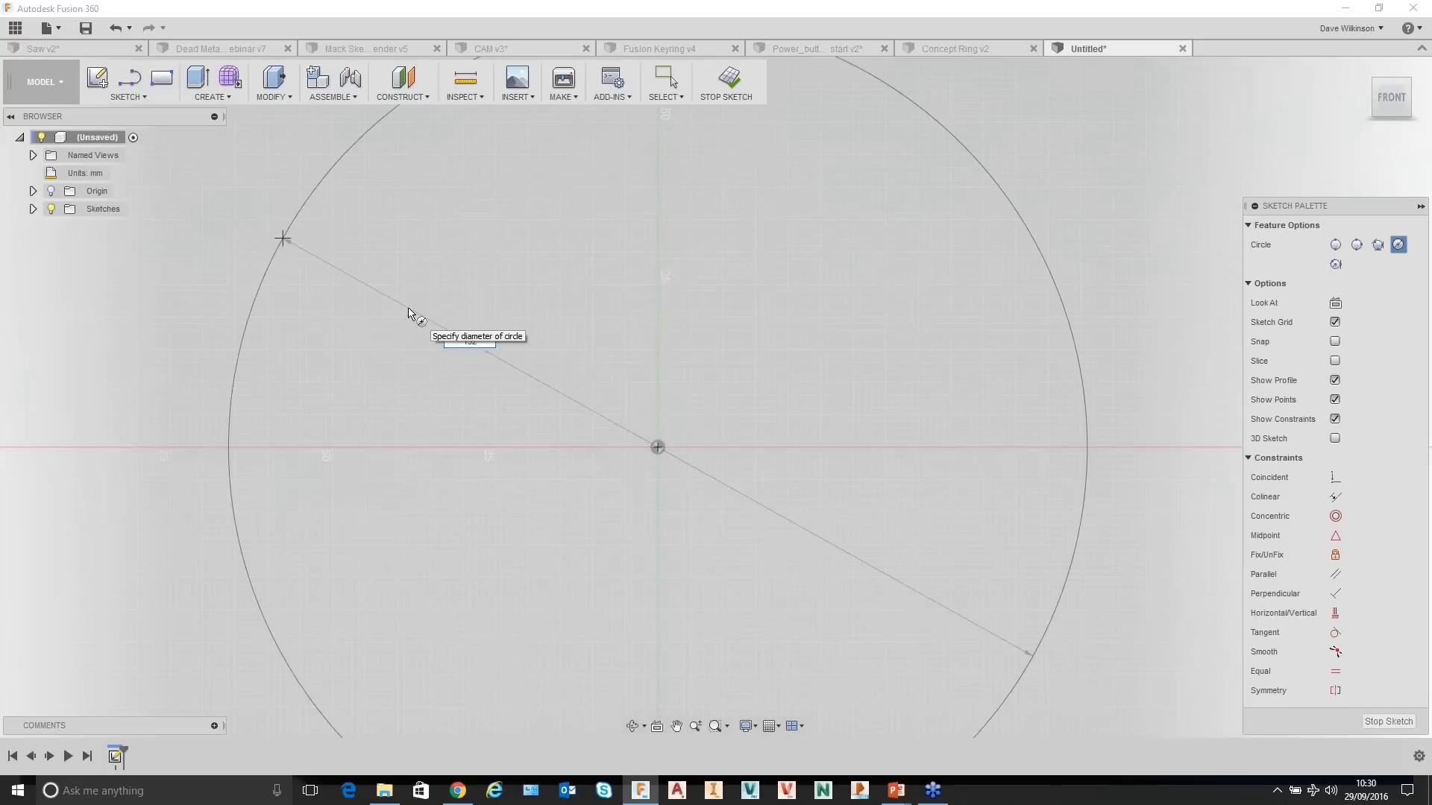
pyautogui.press('Return')
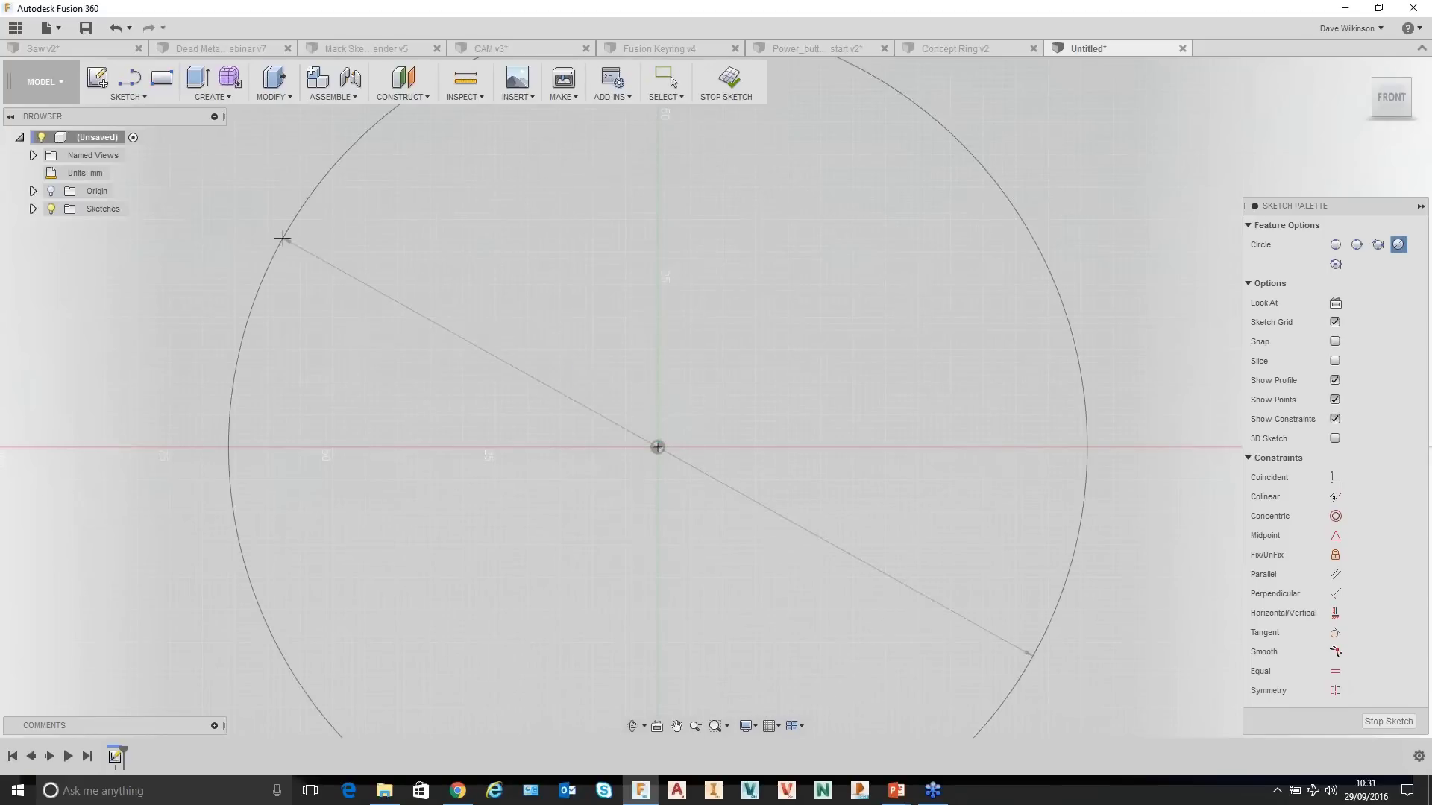
pyautogui.press('Escape')
pyautogui.scroll(-3, 656, 459)
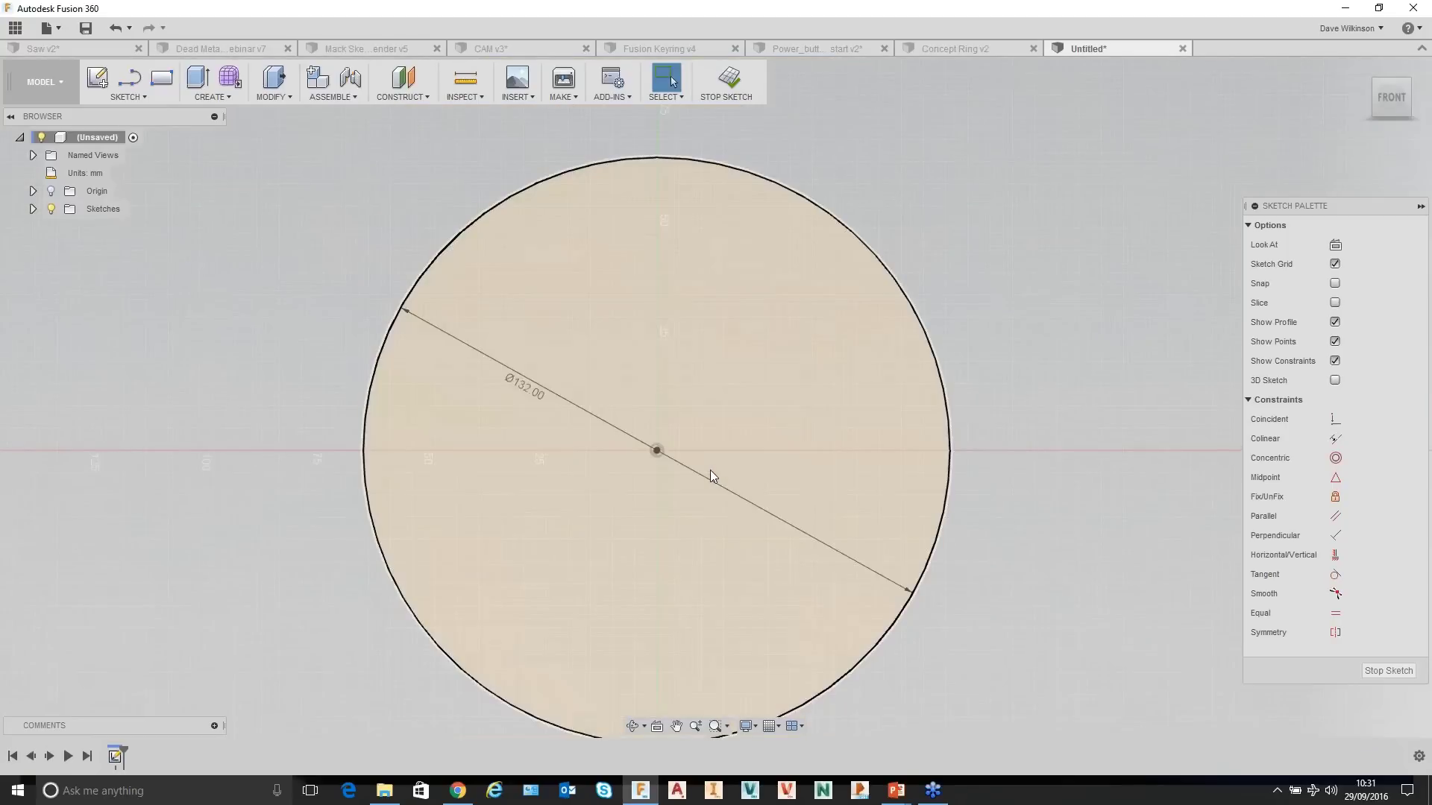
pyautogui.moveTo(713, 477)
pyautogui.mouseDown(button='middle')
pyautogui.moveTo(751, 412)
pyautogui.moveTo(762, 429)
pyautogui.mouseUp(button='middle')
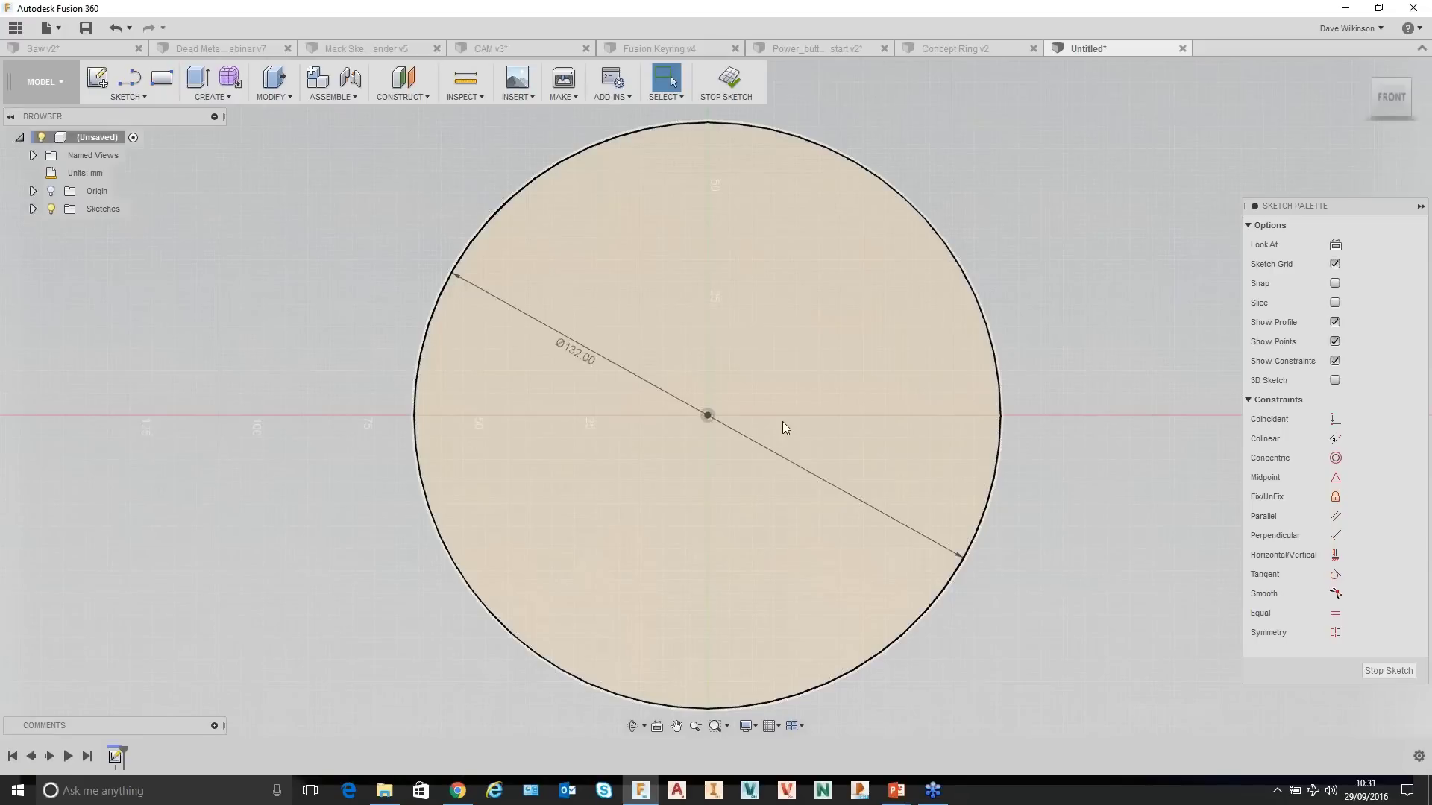
pyautogui.moveTo(692, 346); pyautogui.dragTo(695, 340, button='middle')
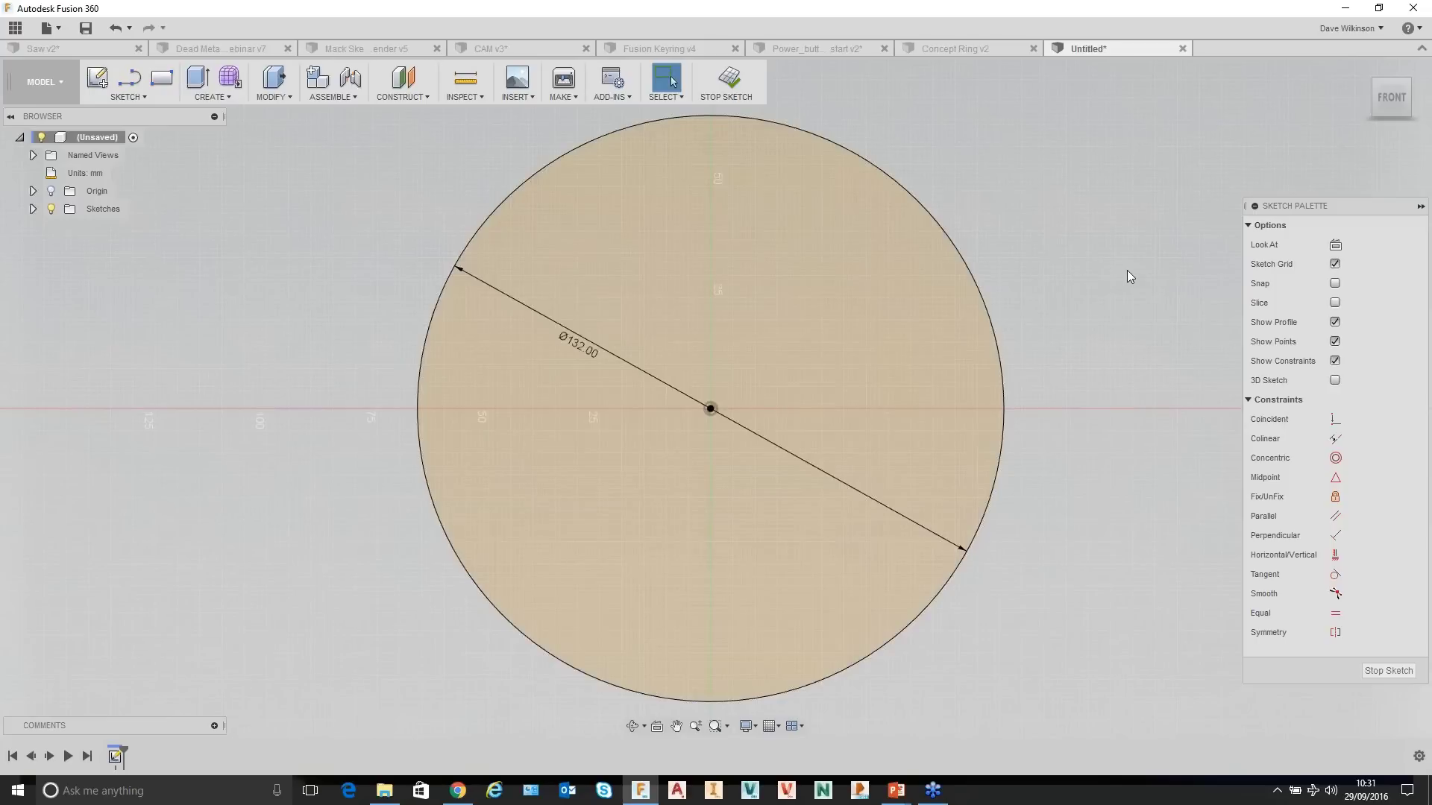
pyautogui.click(727, 81)
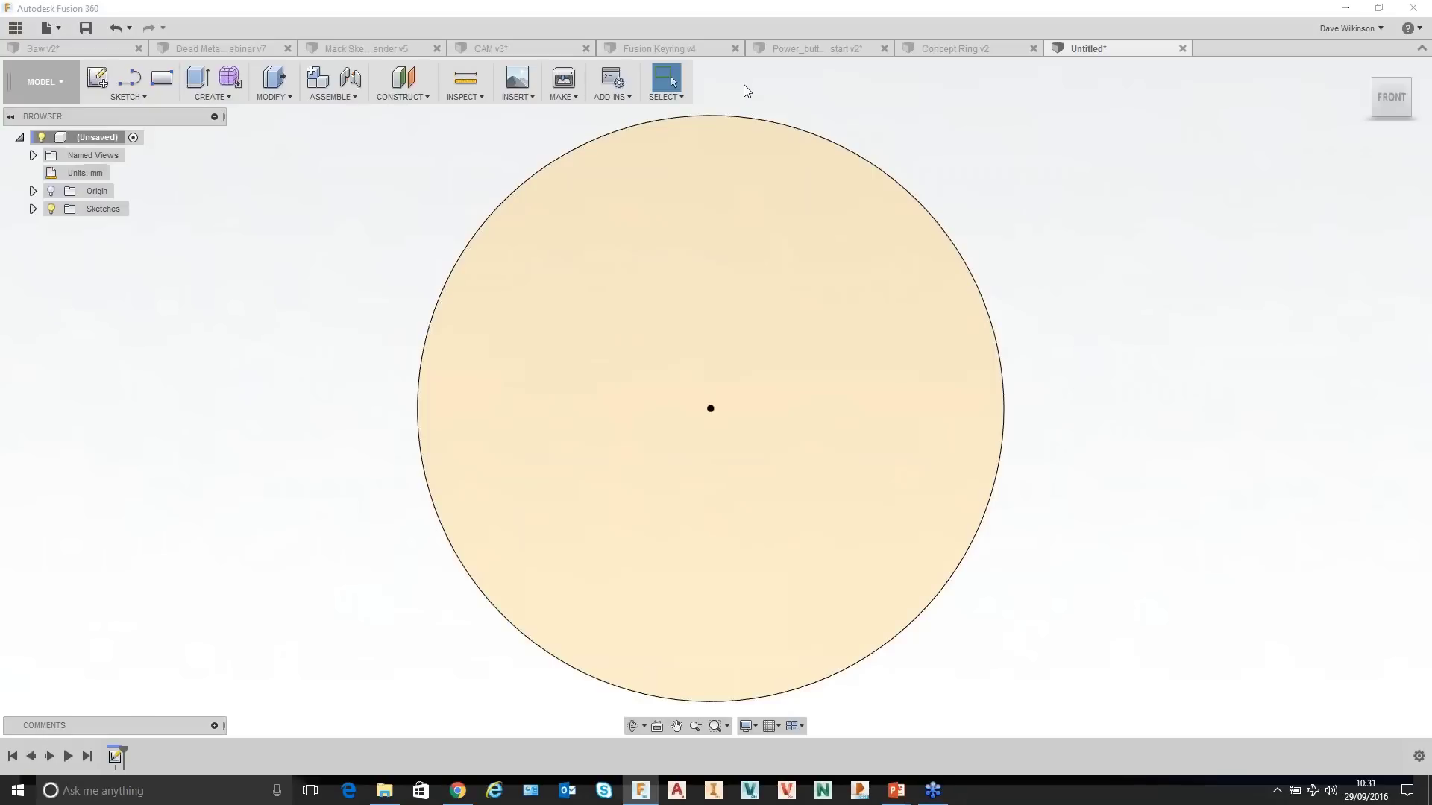
# Extrude the circle profile 4 mm to one side as a new body.
pyautogui.click(1412, 79)
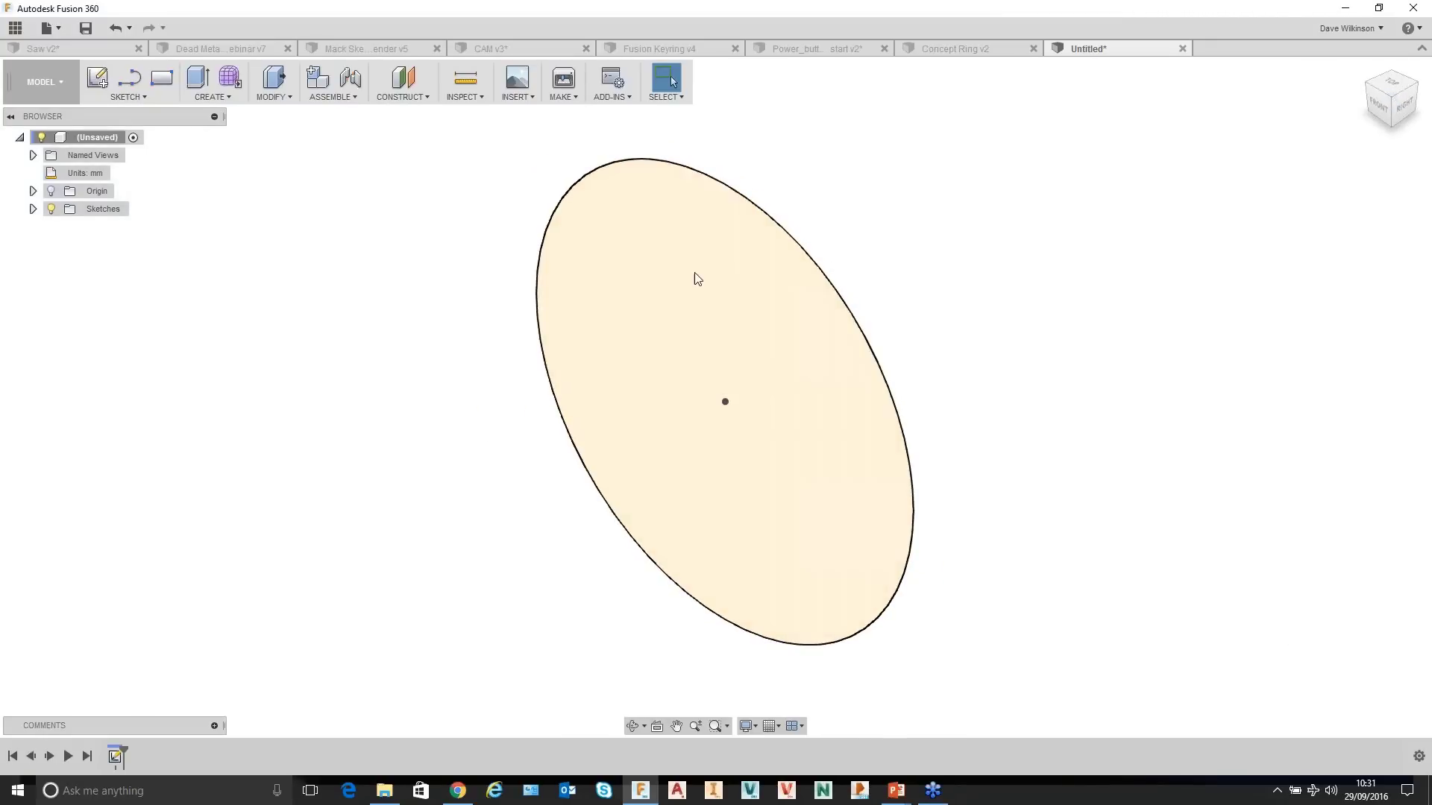
pyautogui.click(198, 81)
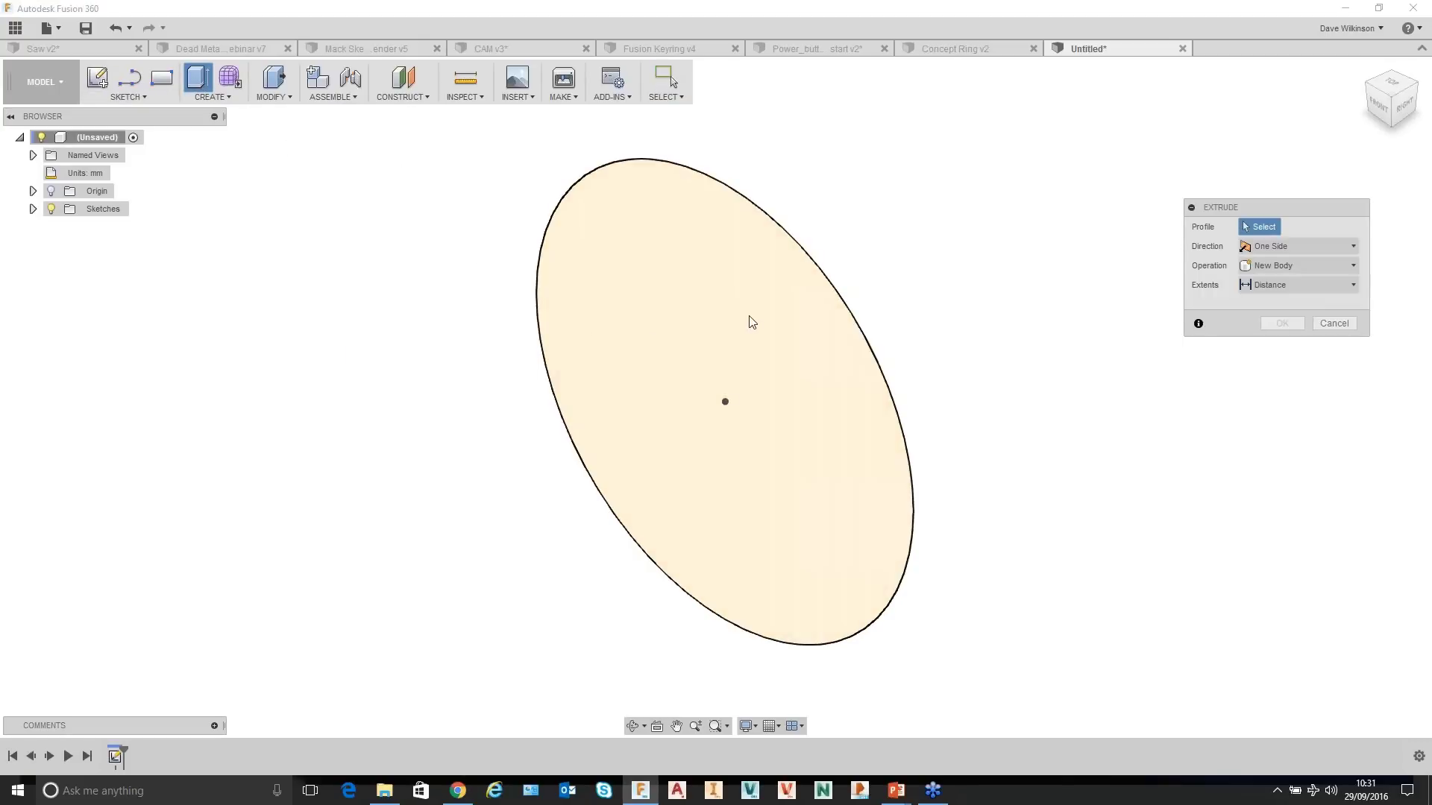
pyautogui.click(751, 322)
pyautogui.moveTo(718, 403); pyautogui.dragTo(674, 431)
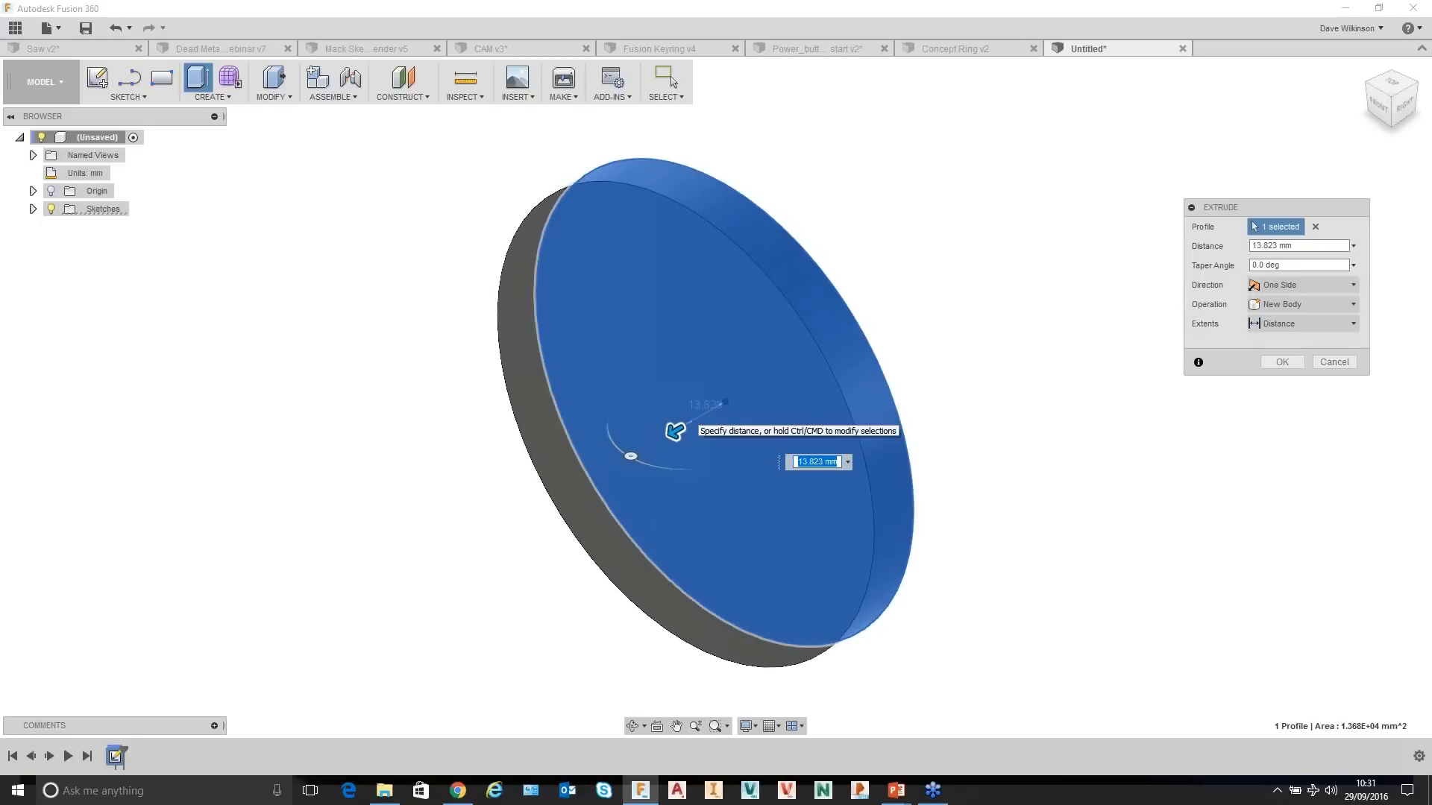
pyautogui.moveTo(671, 428); pyautogui.dragTo(684, 426)
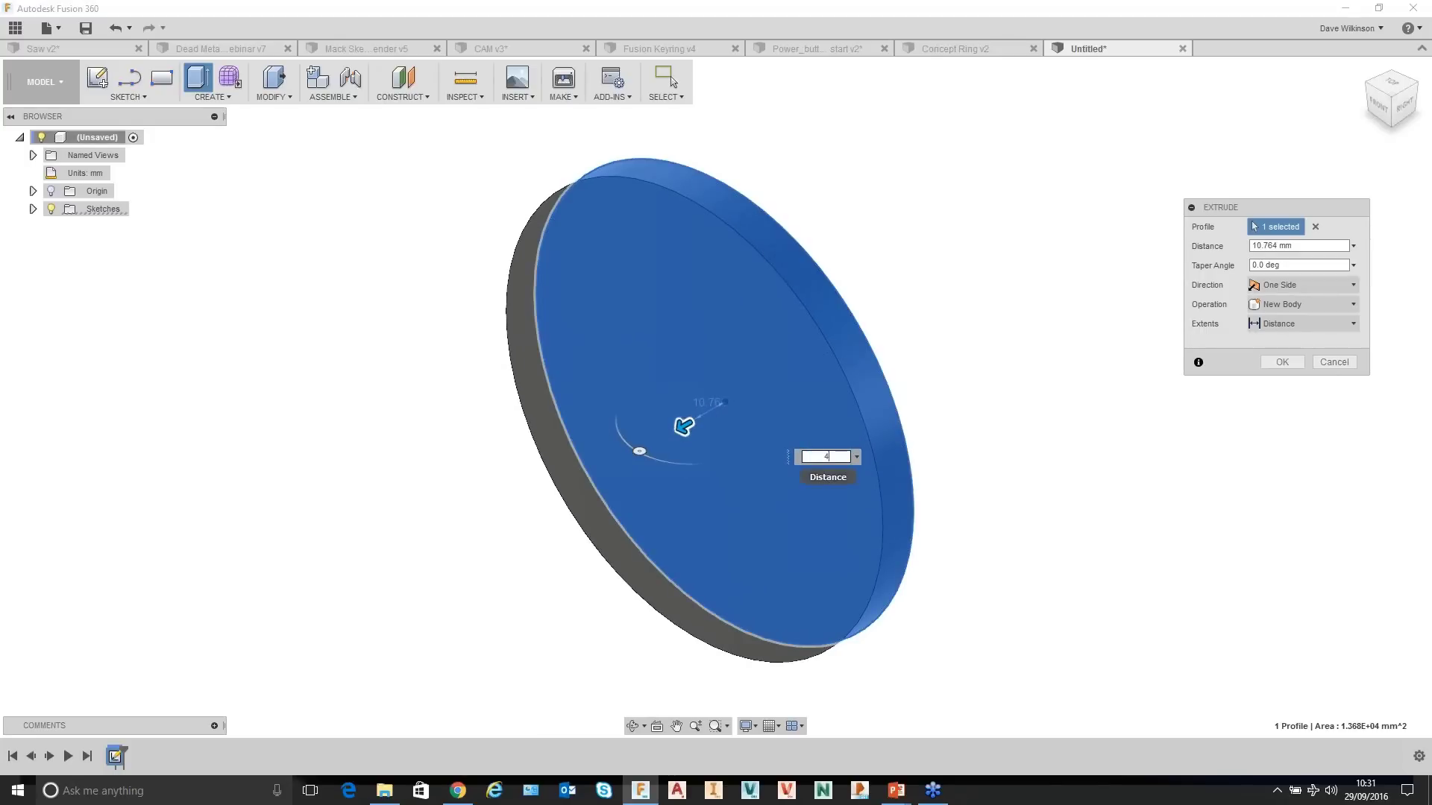
pyautogui.press('Return')
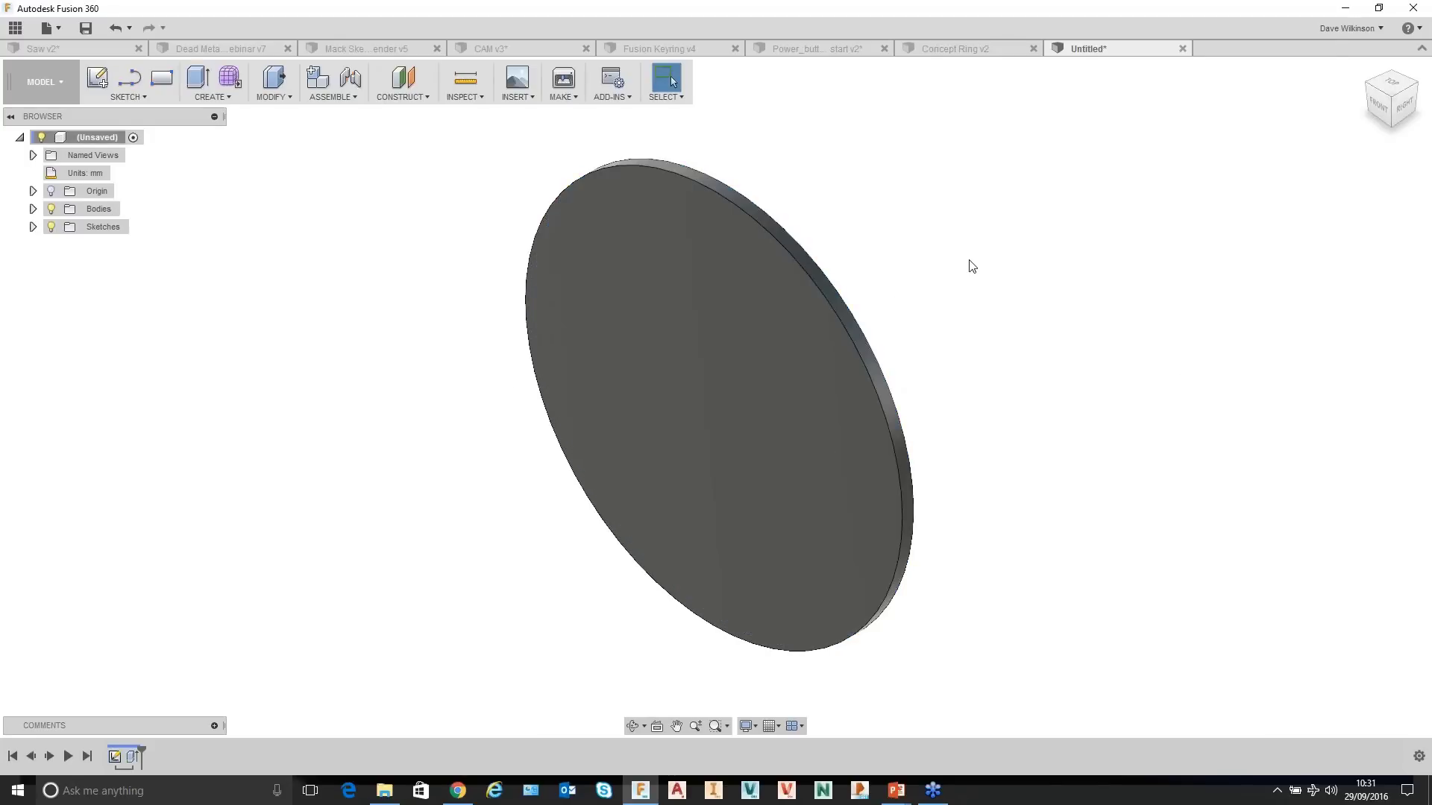
# Start a sketch on the disc's front face and draw a 120 mm diameter circle centred on the origin.
pyautogui.click(710, 368)
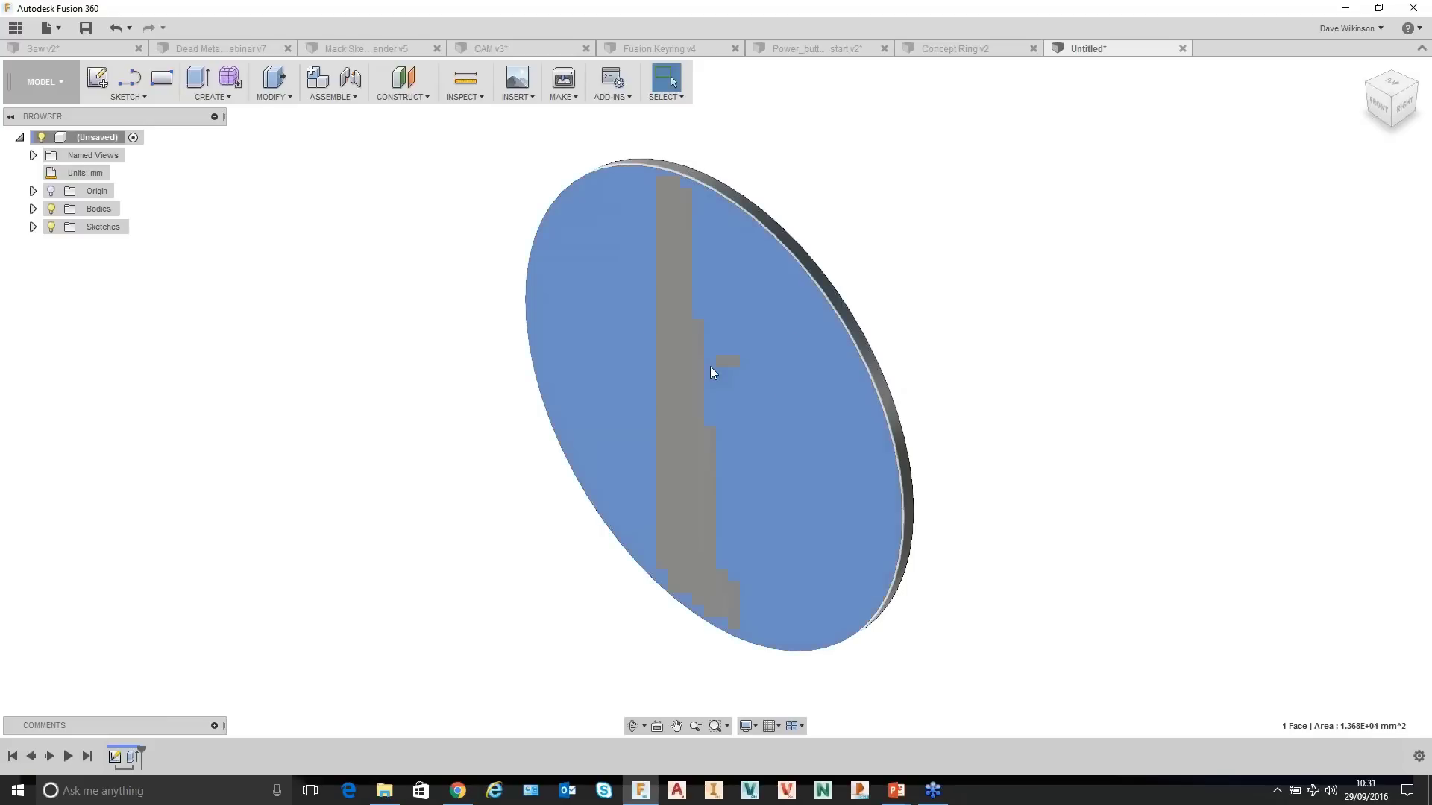
pyautogui.rightClick(710, 367)
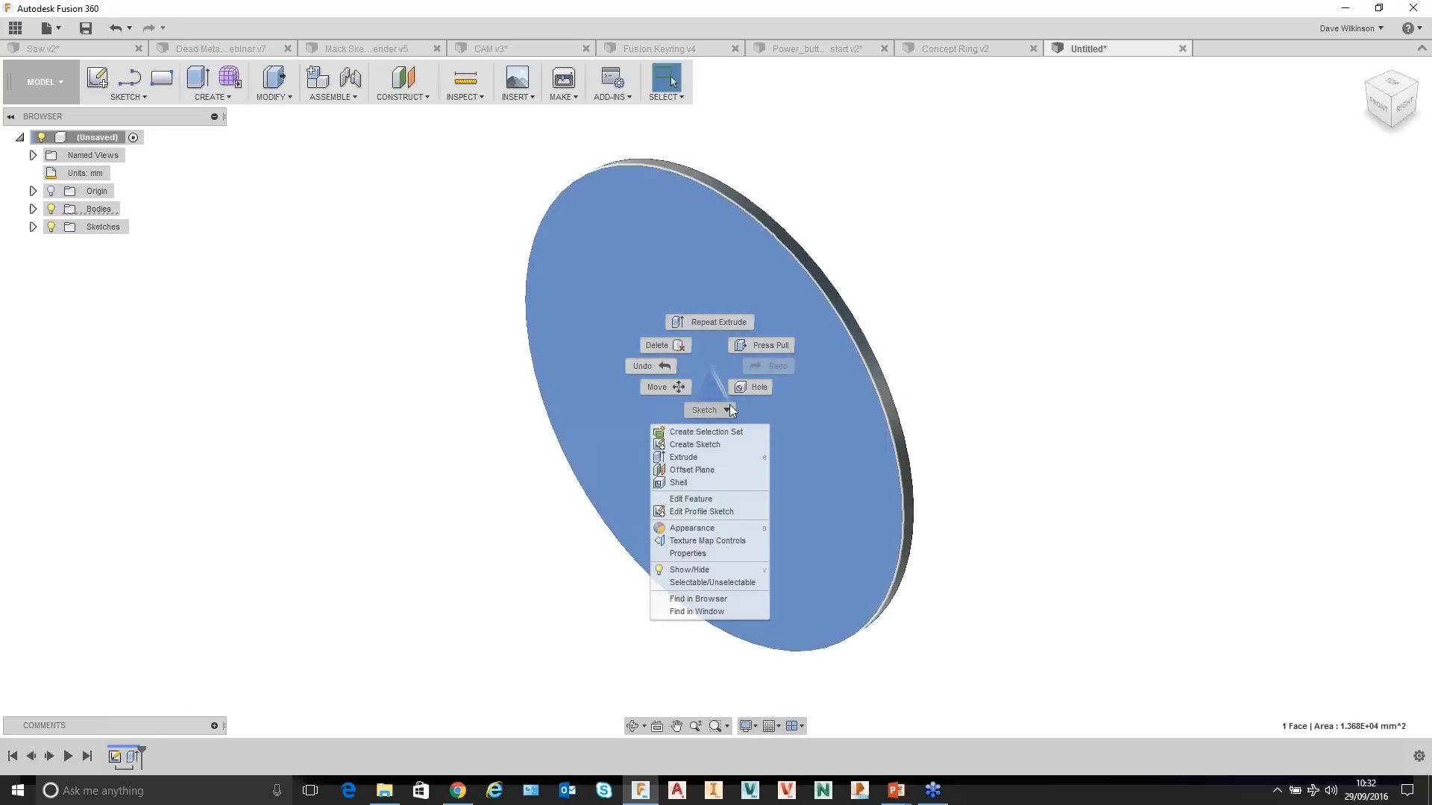
pyautogui.click(700, 444)
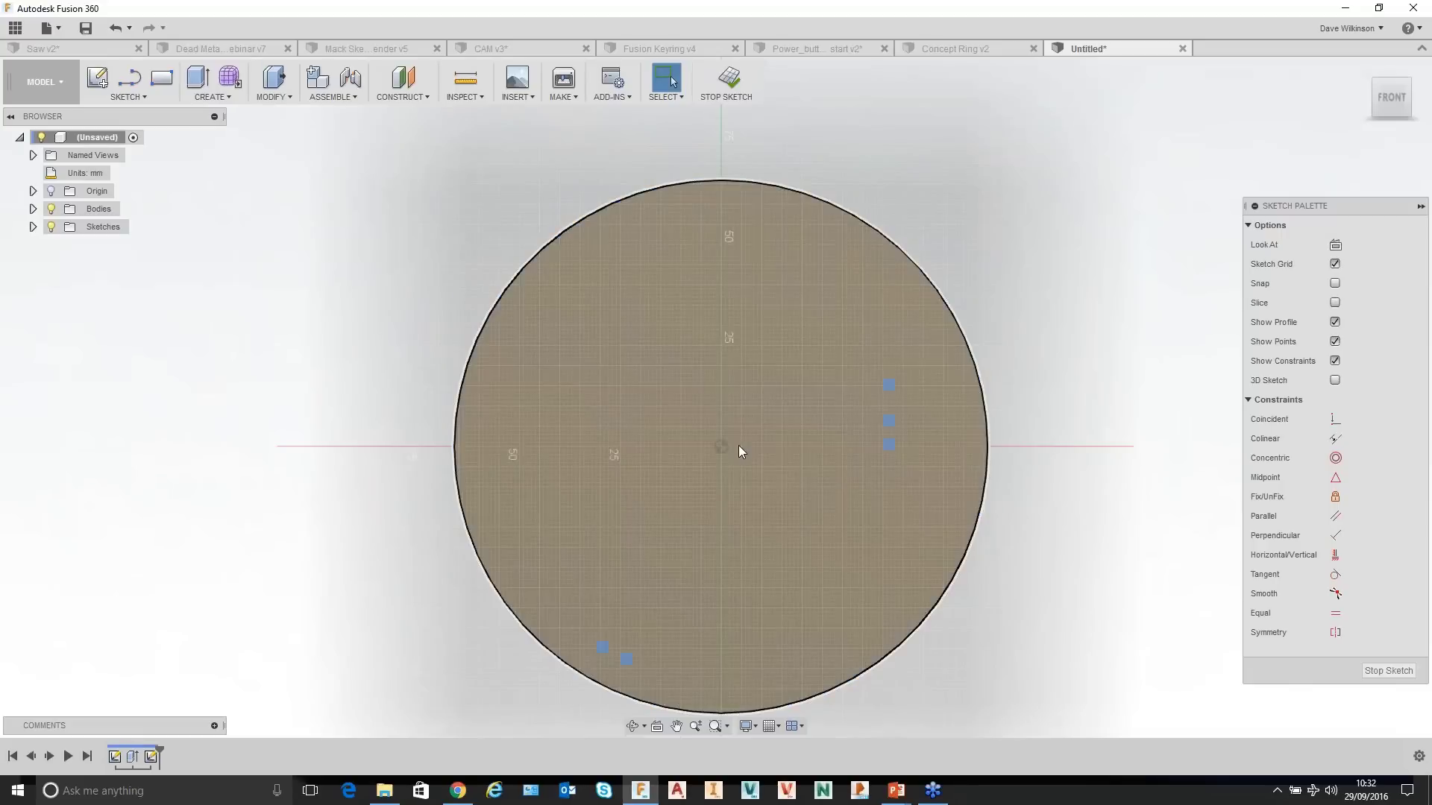
pyautogui.press('c')
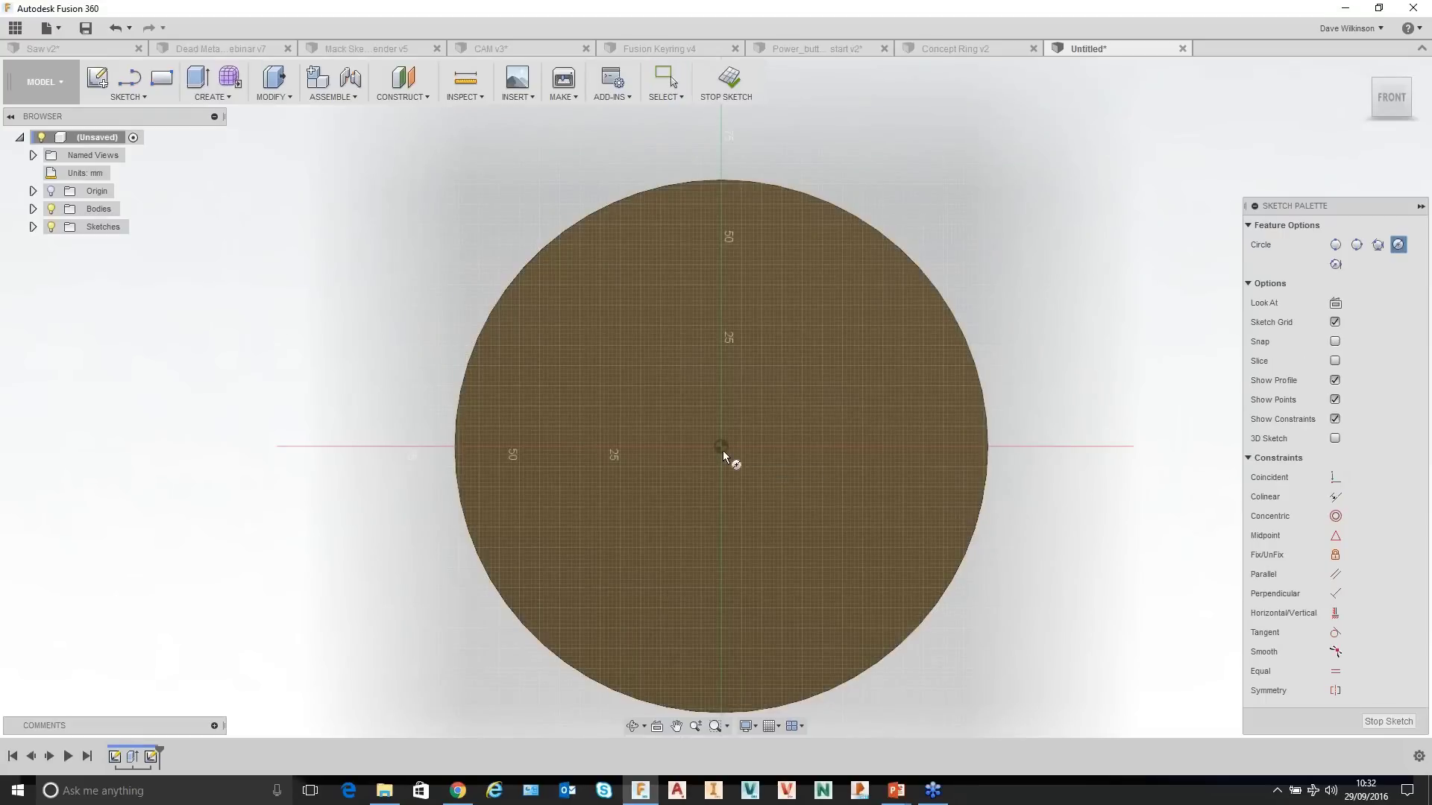
pyautogui.click(720, 446)
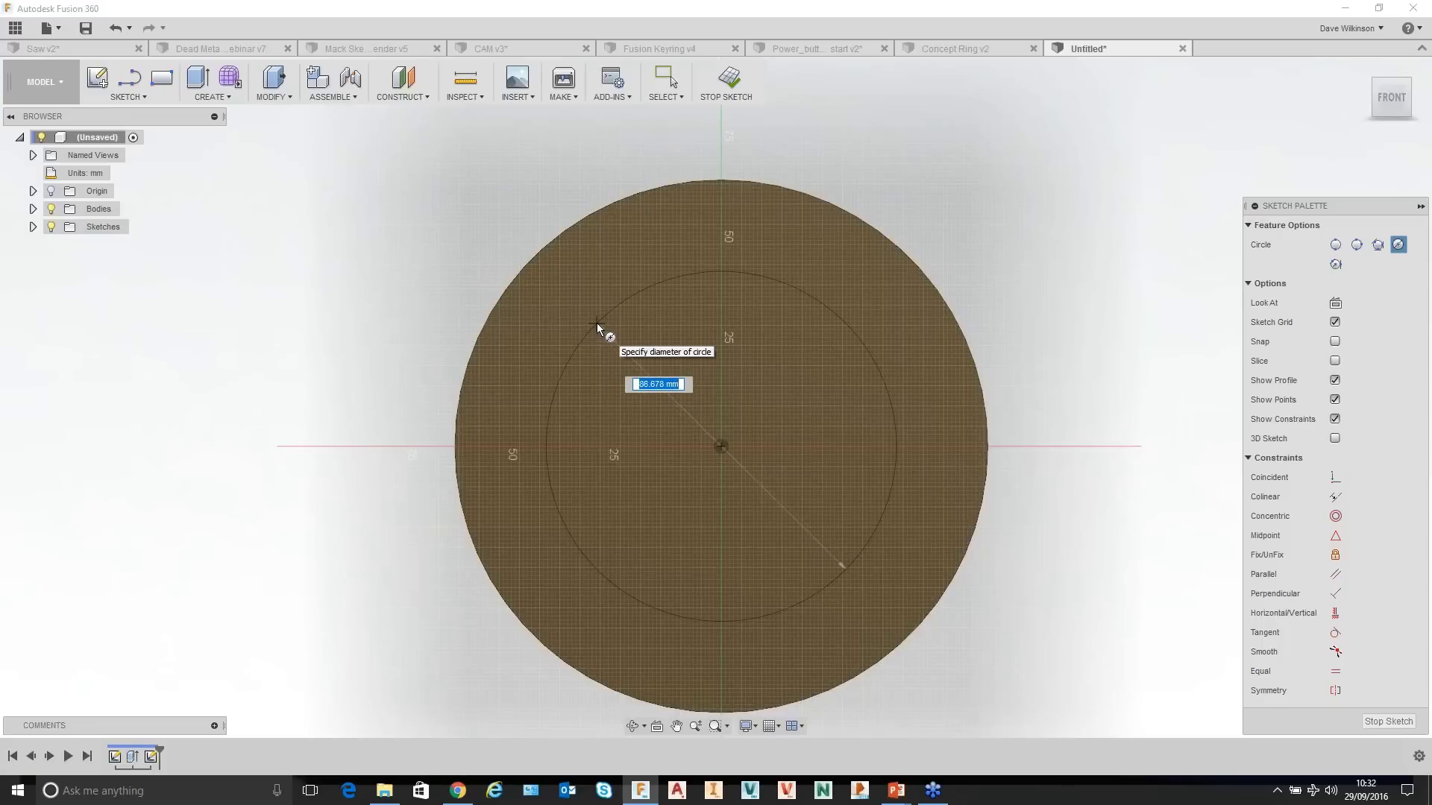
pyautogui.write('120')
pyautogui.press('Tab')
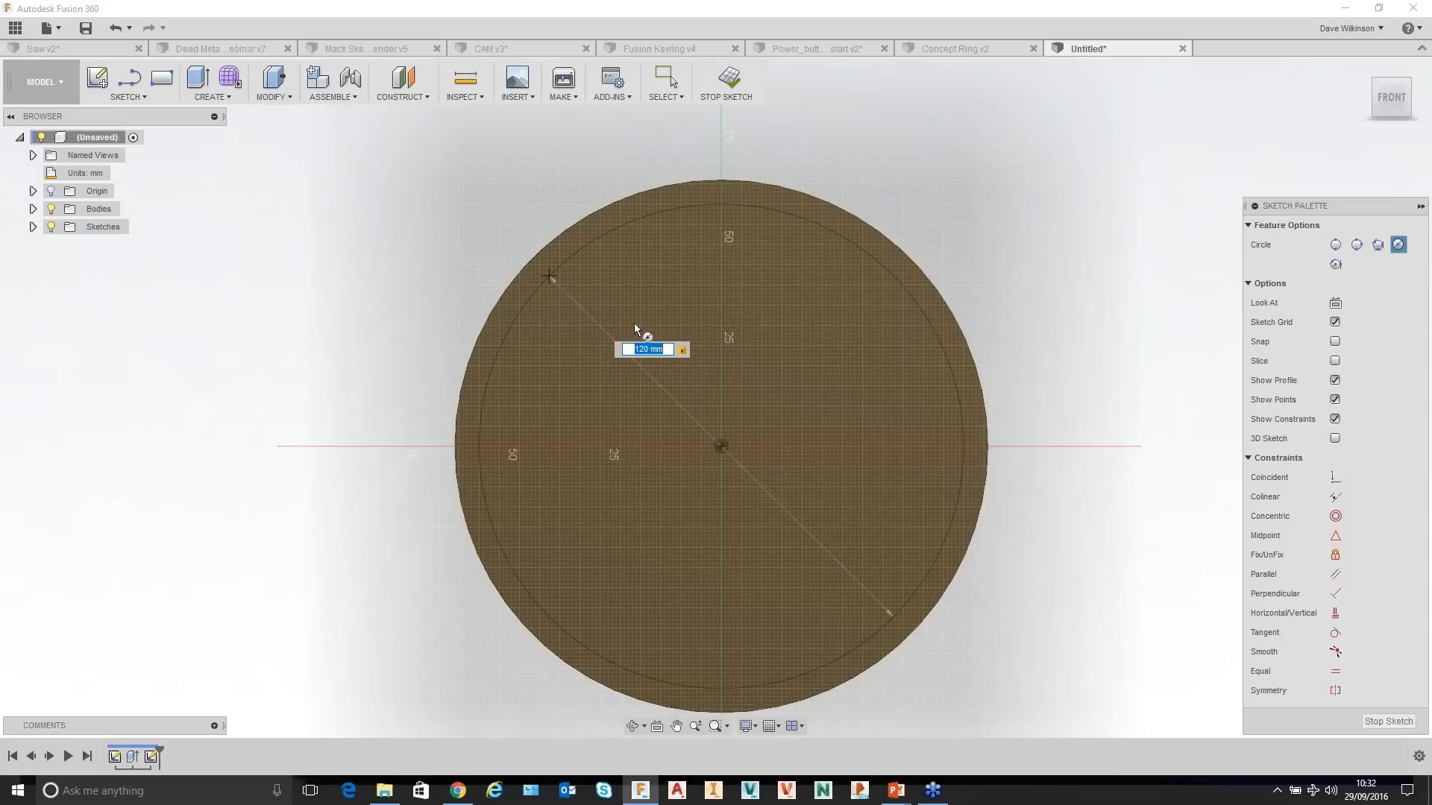
pyautogui.press('Return')
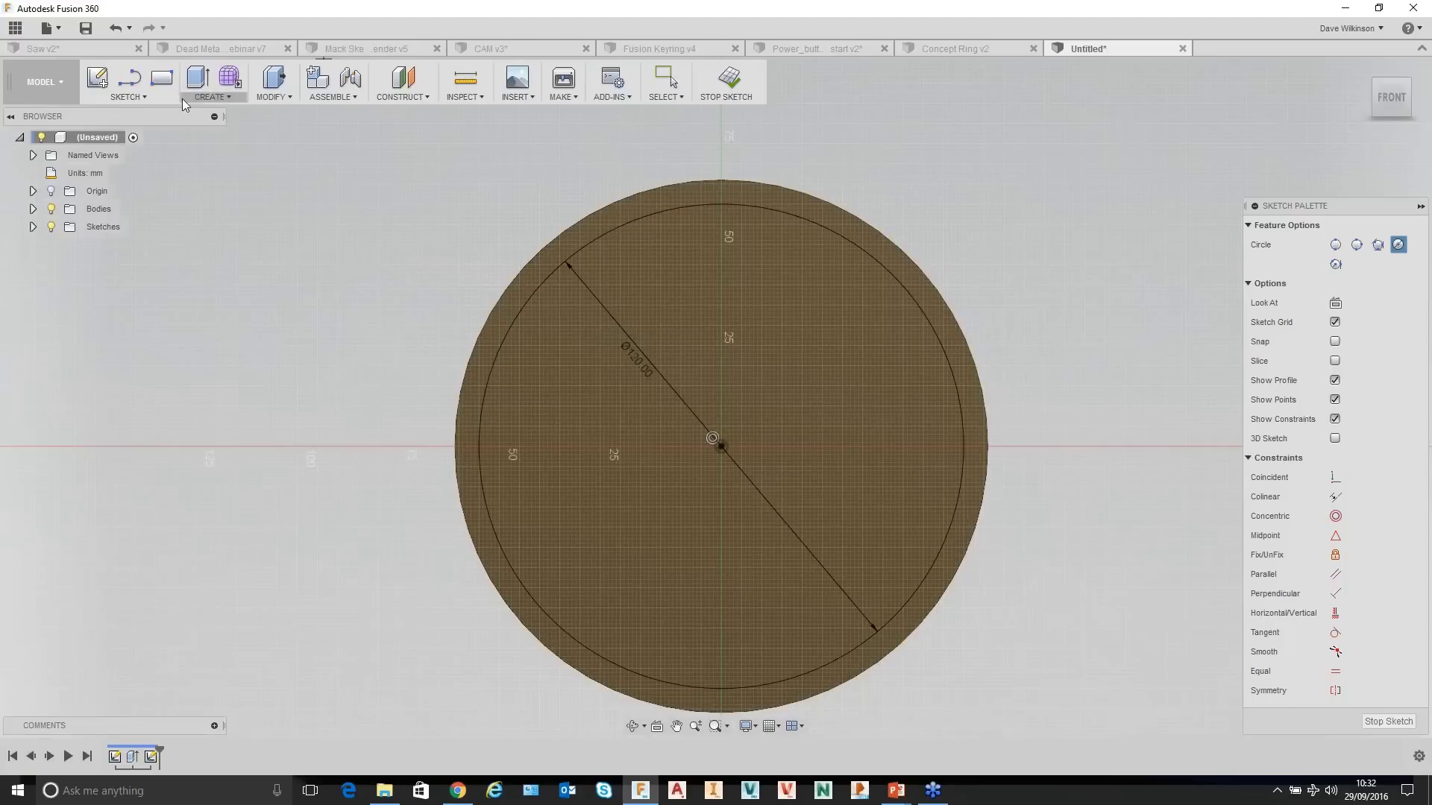
# Offset the 120 mm circle 3 mm inward and finish the sketch.
pyautogui.click(127, 96)
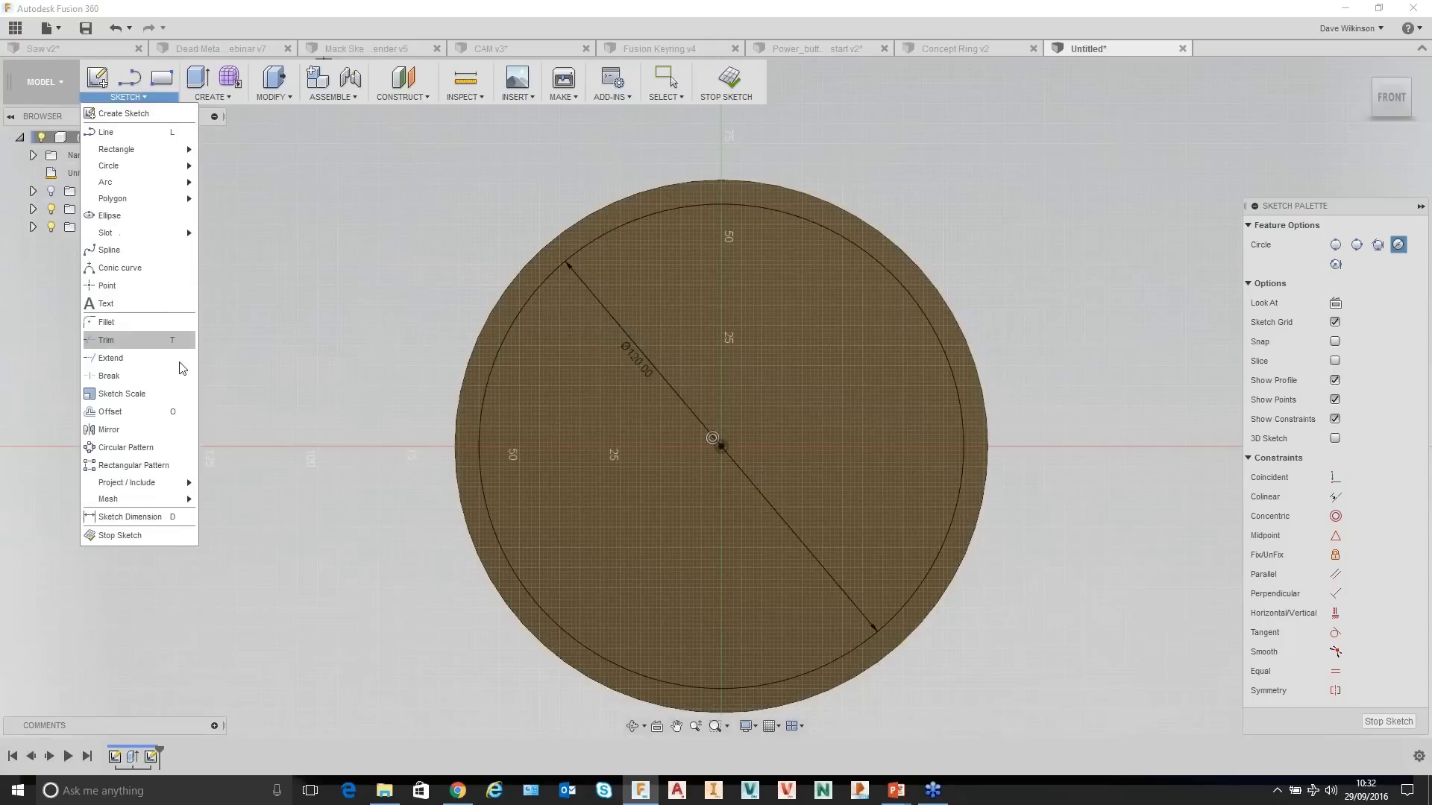
pyautogui.click(141, 410)
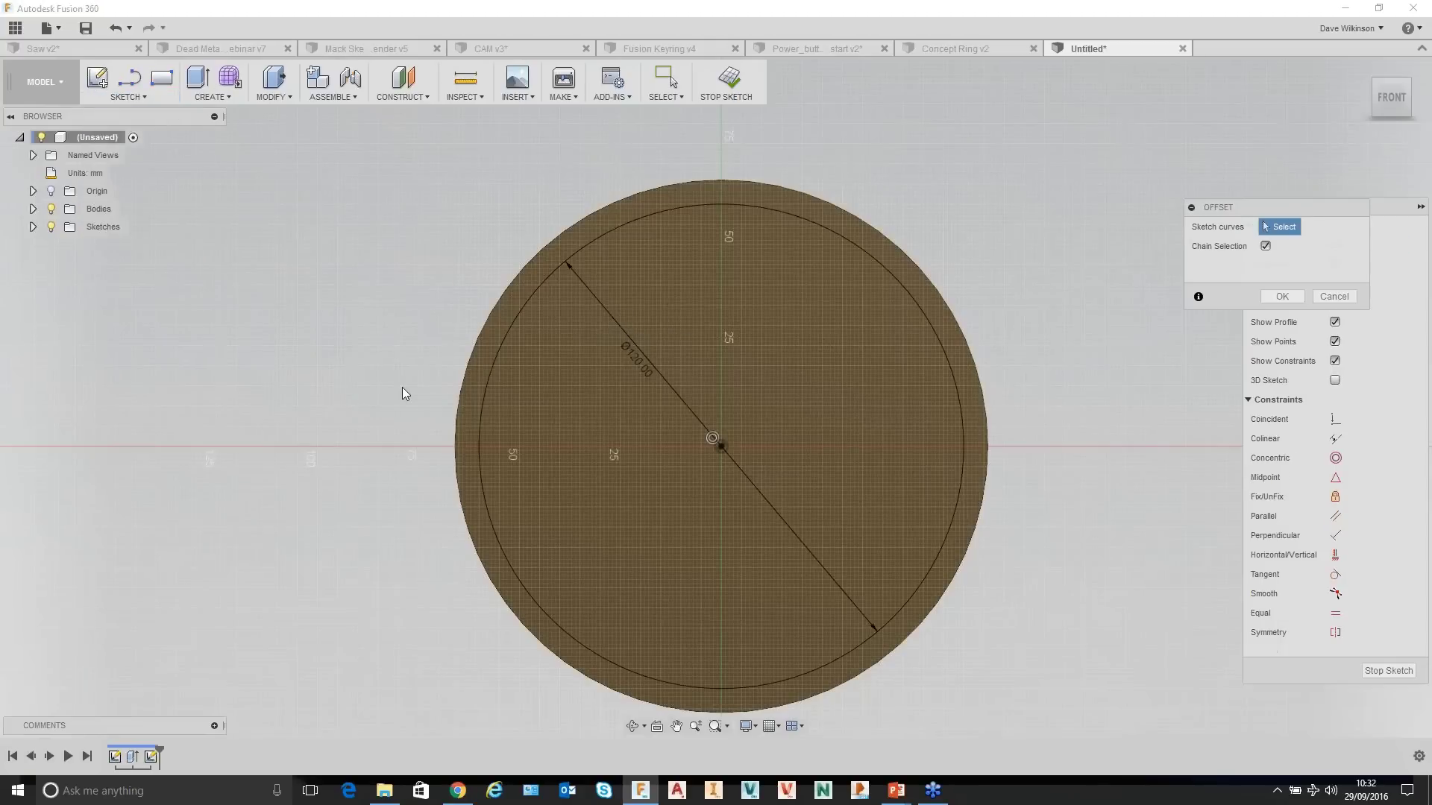
pyautogui.click(655, 213)
pyautogui.scroll(1, 668, 226)
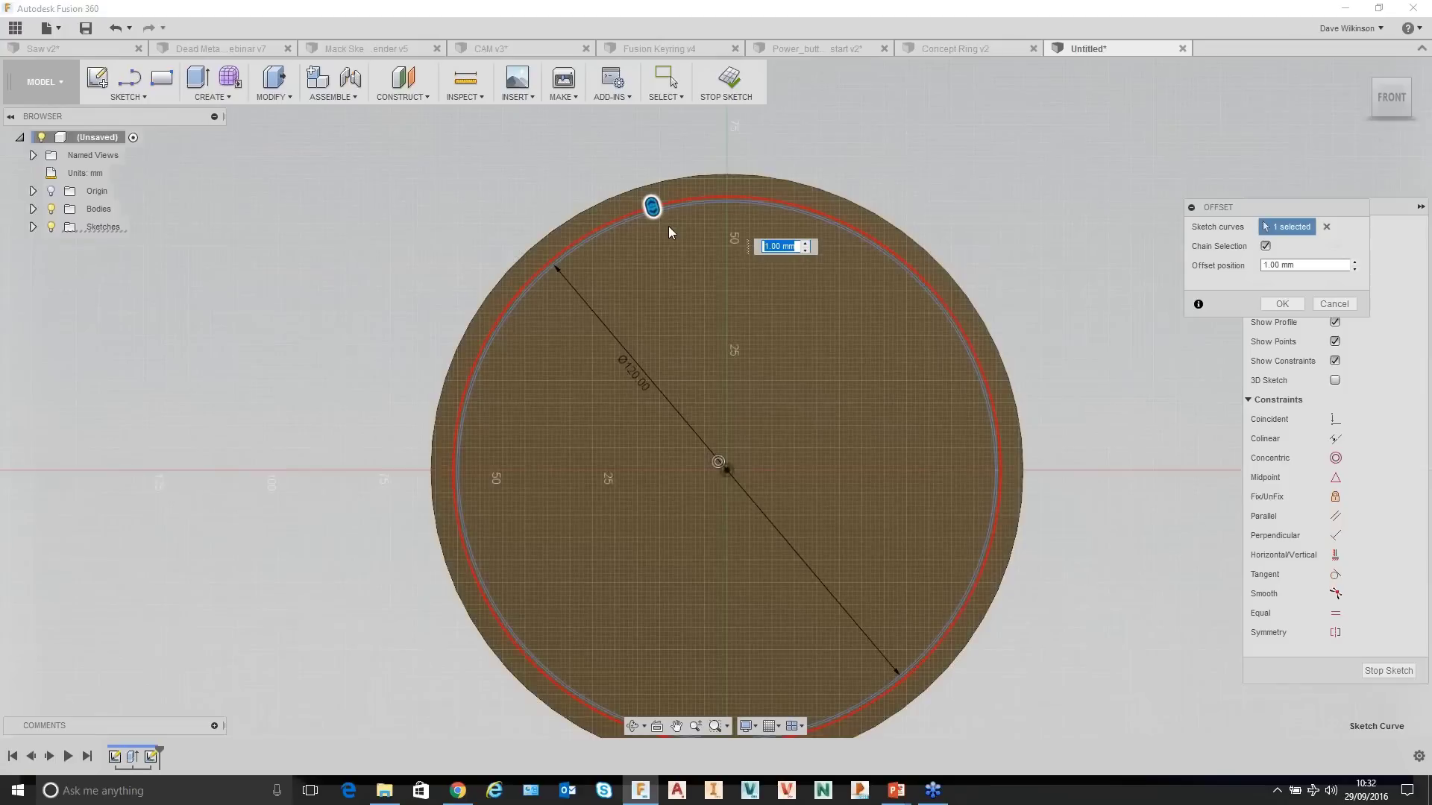
pyautogui.scroll(3, 660, 209)
pyautogui.moveTo(619, 179); pyautogui.dragTo(630, 230)
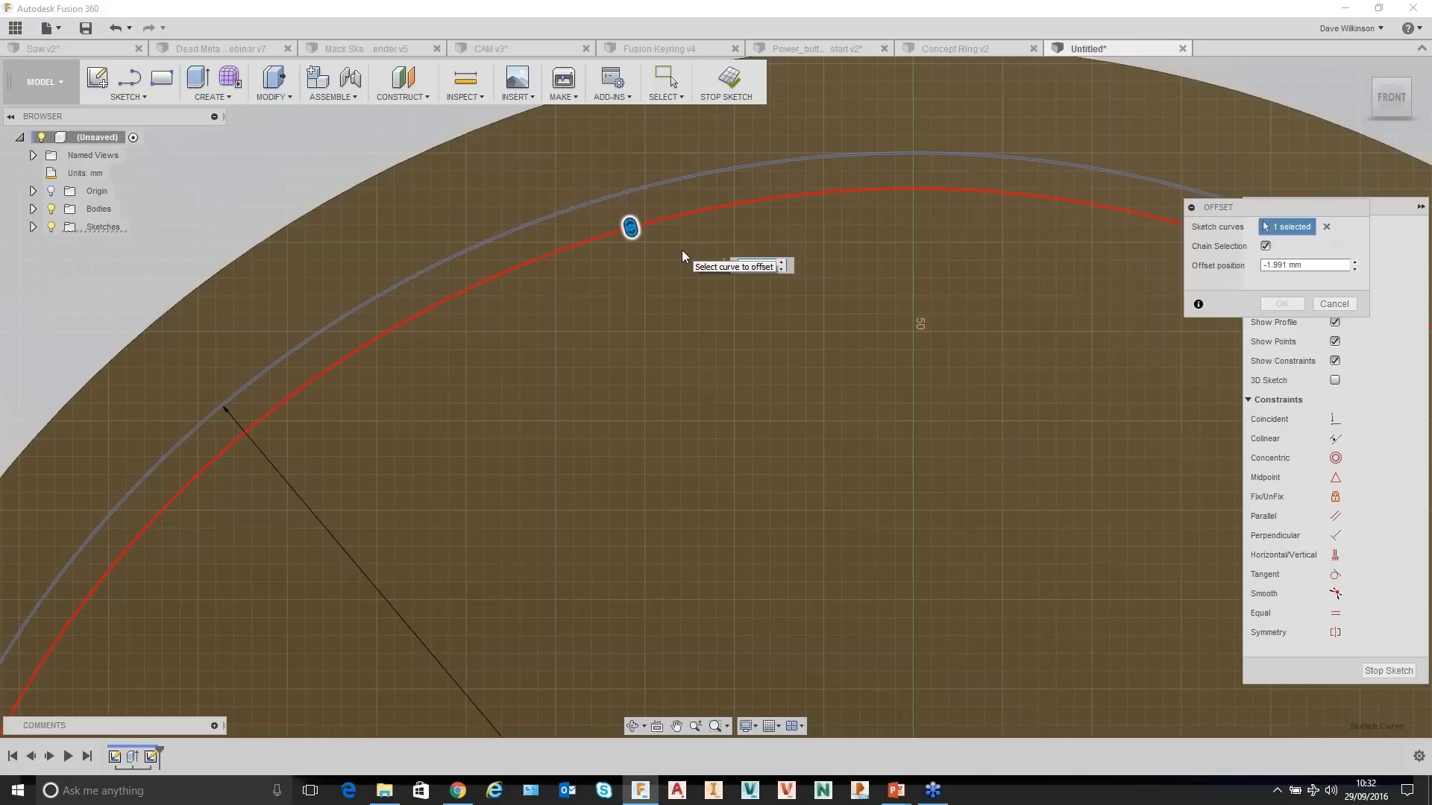
pyautogui.write('-3')
pyautogui.press('Return')
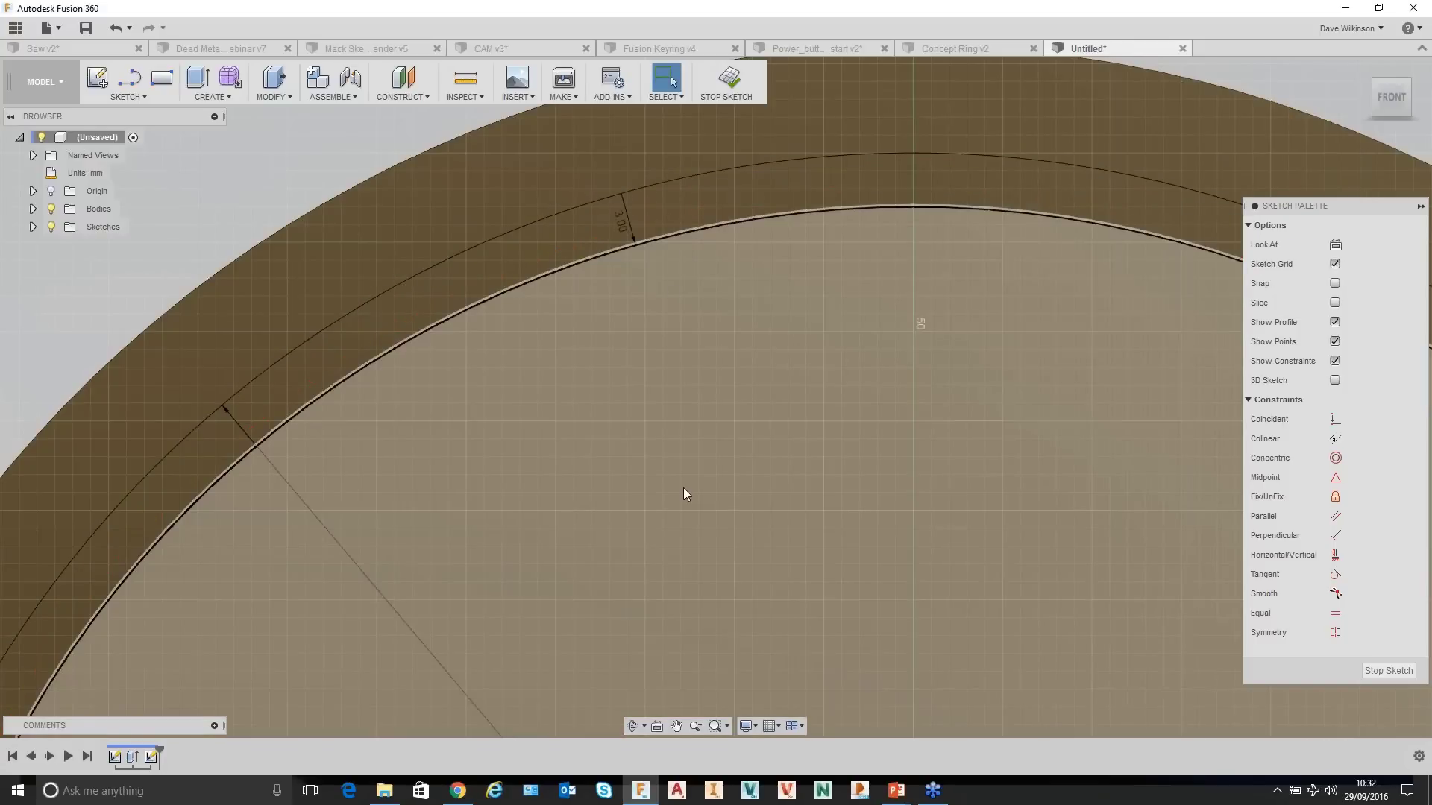
pyautogui.scroll(-5, 694, 485)
pyautogui.click(726, 78)
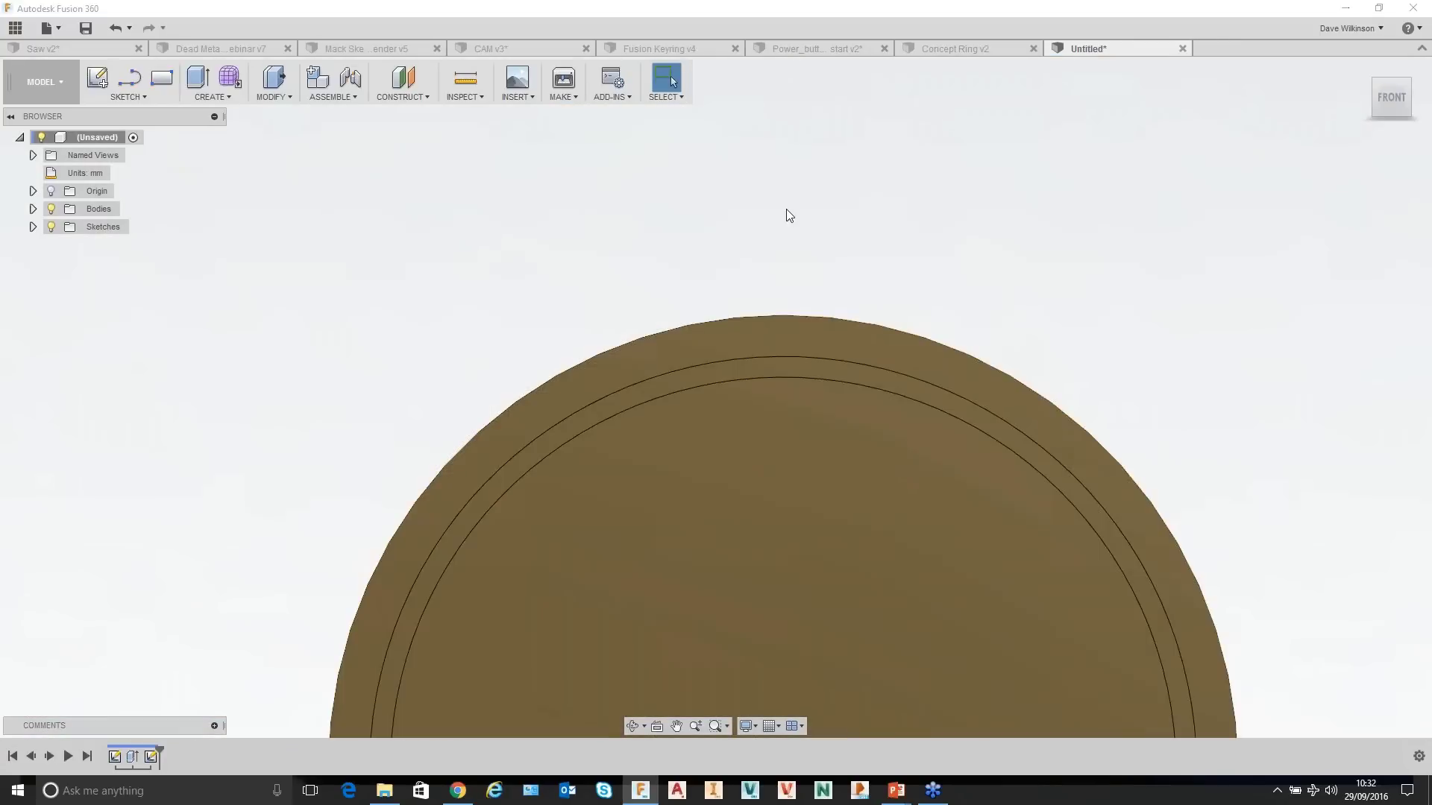
# Extrude the narrow ring between the two sketched circles outward from the disc's front face, joined to the disc.
pyautogui.click(1401, 96)
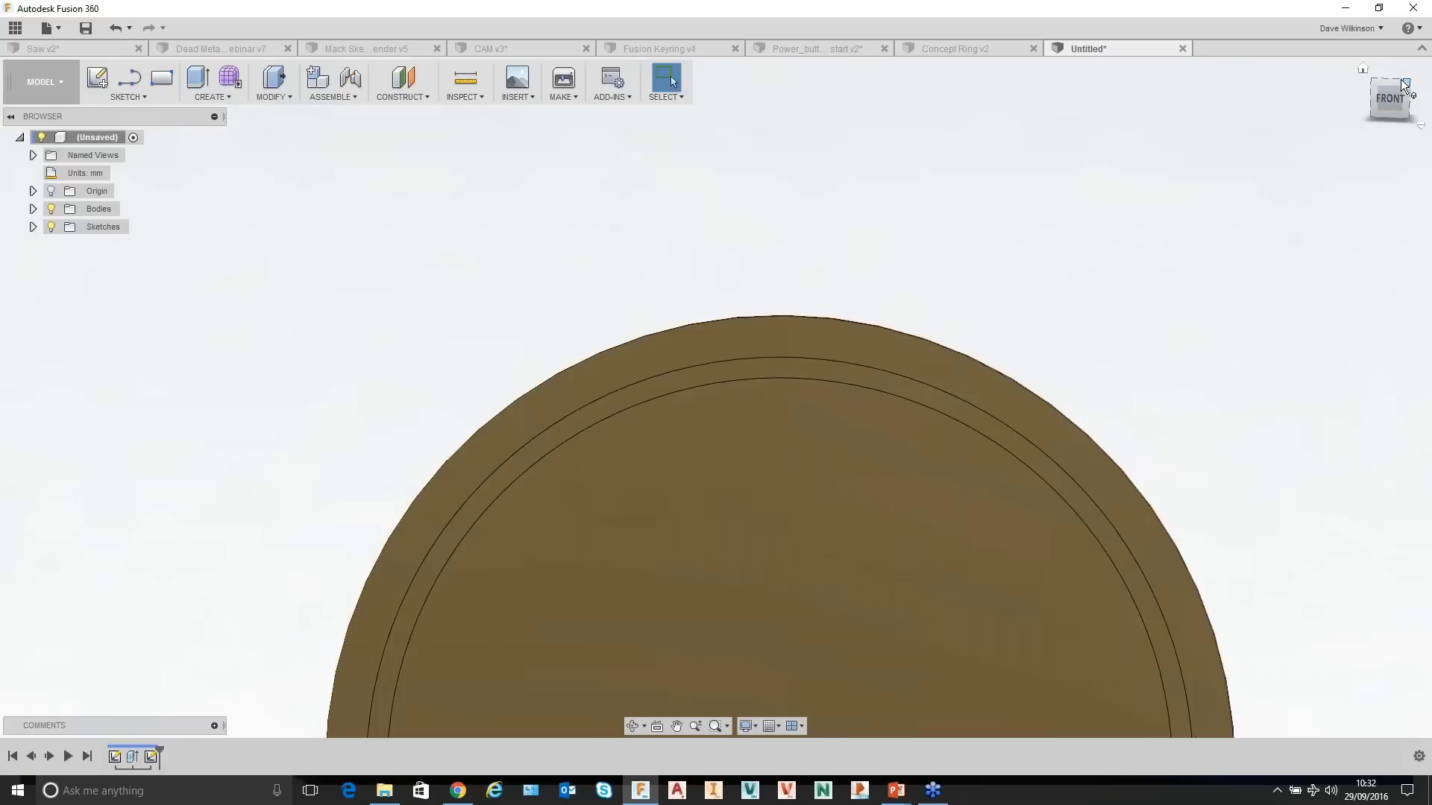
pyautogui.moveTo(1023, 475); pyautogui.dragTo(992, 280, button='middle')
pyautogui.click(198, 77)
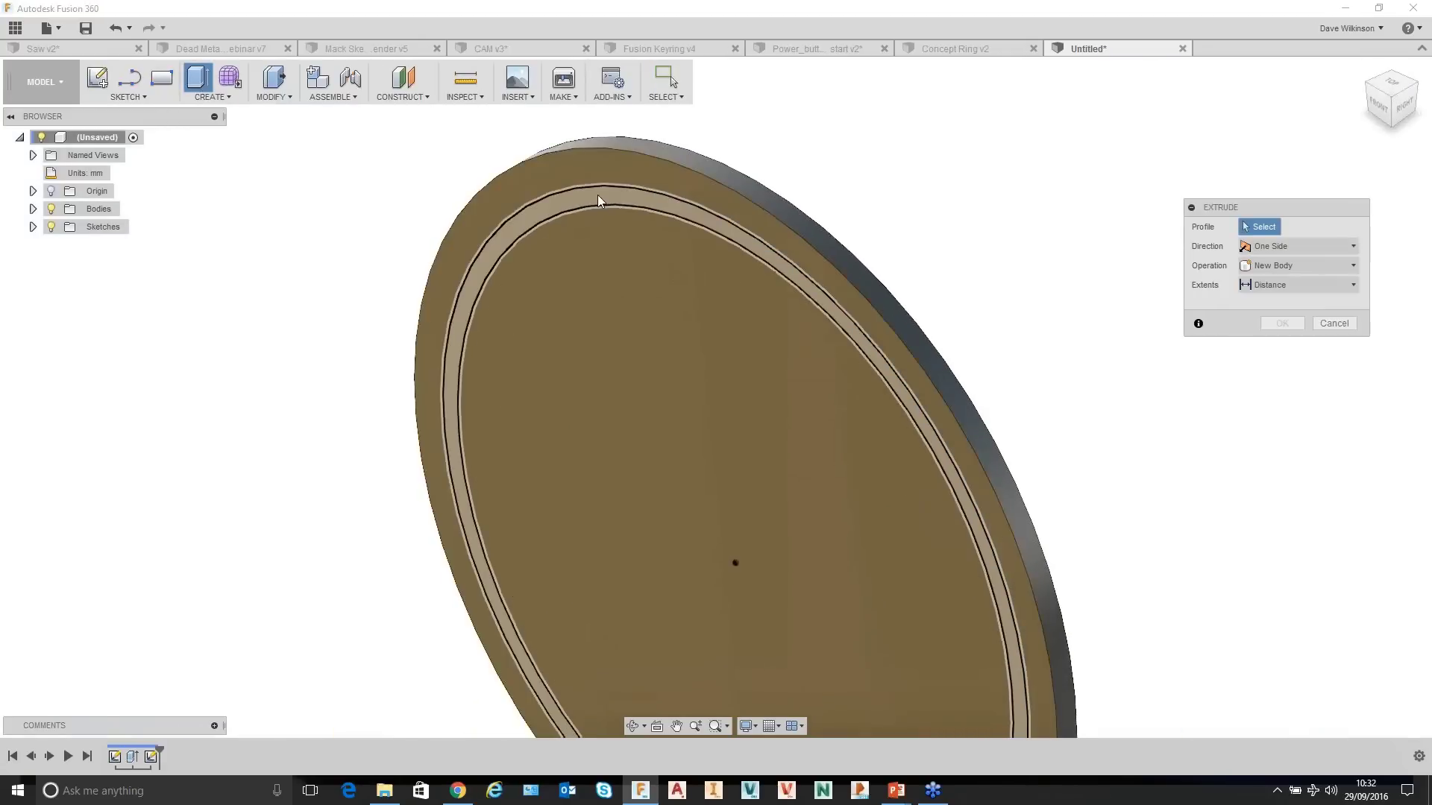
pyautogui.click(600, 203)
pyautogui.moveTo(833, 654); pyautogui.dragTo(798, 535, button='middle')
pyautogui.moveTo(967, 613); pyautogui.dragTo(820, 675)
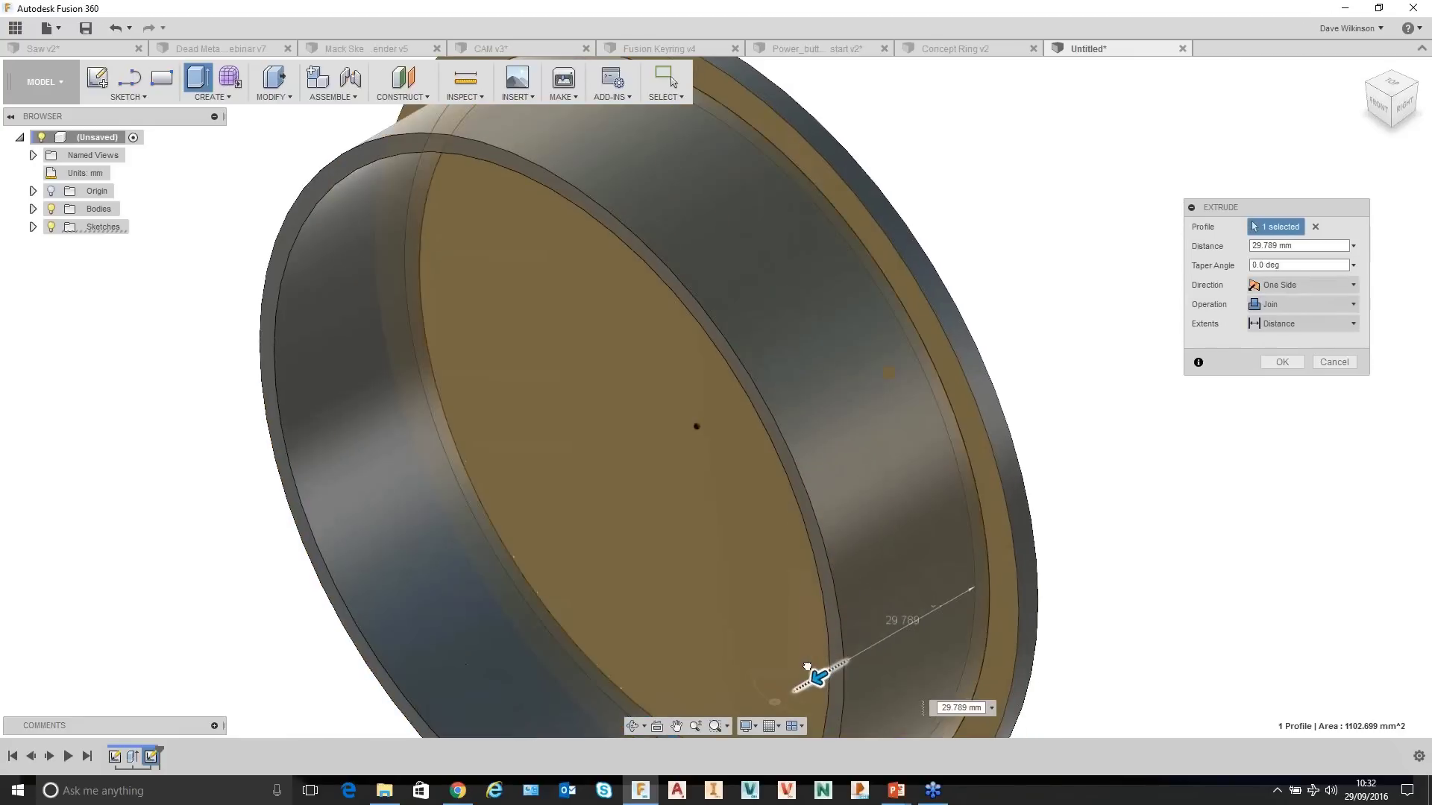
pyautogui.press('Return')
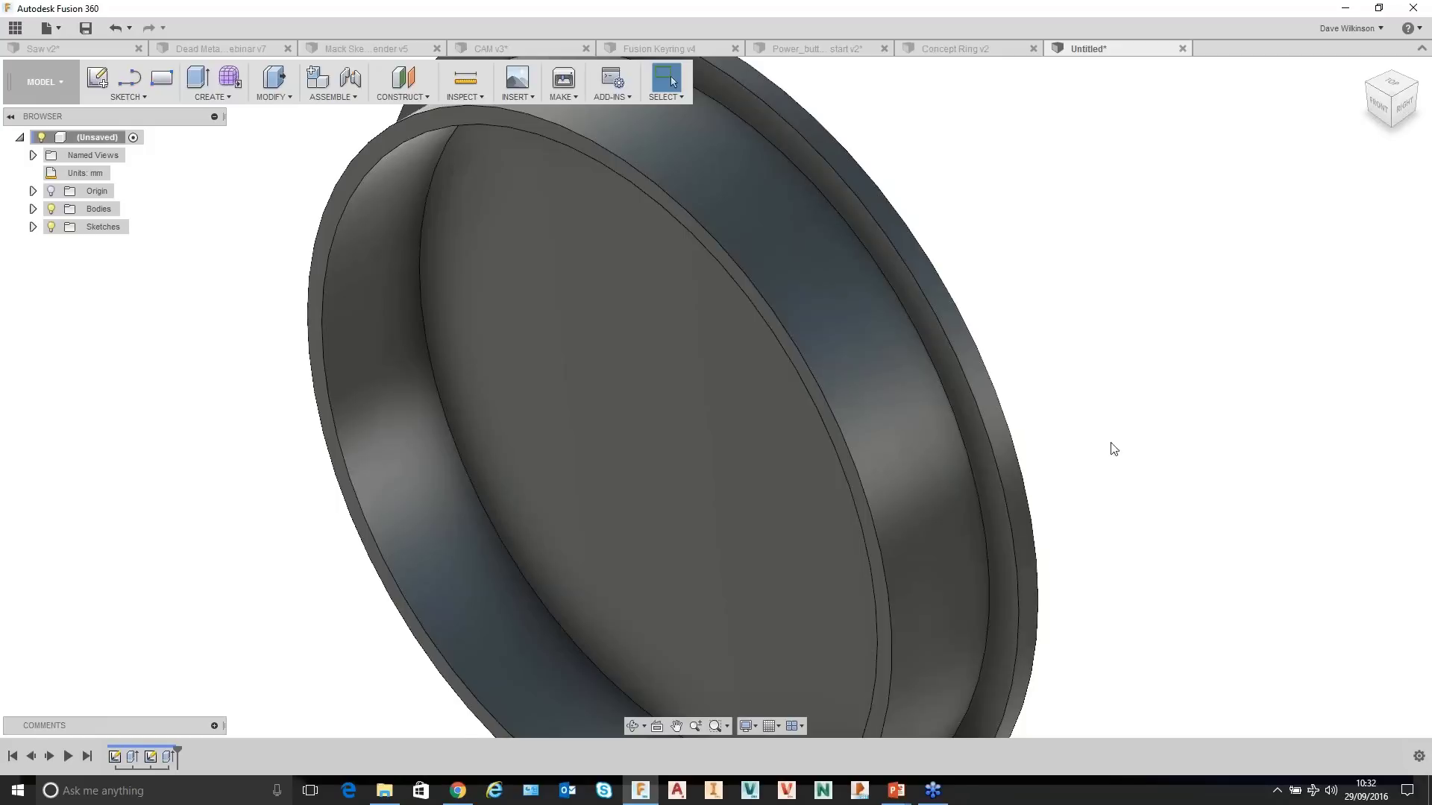
pyautogui.scroll(-3, 1059, 411)
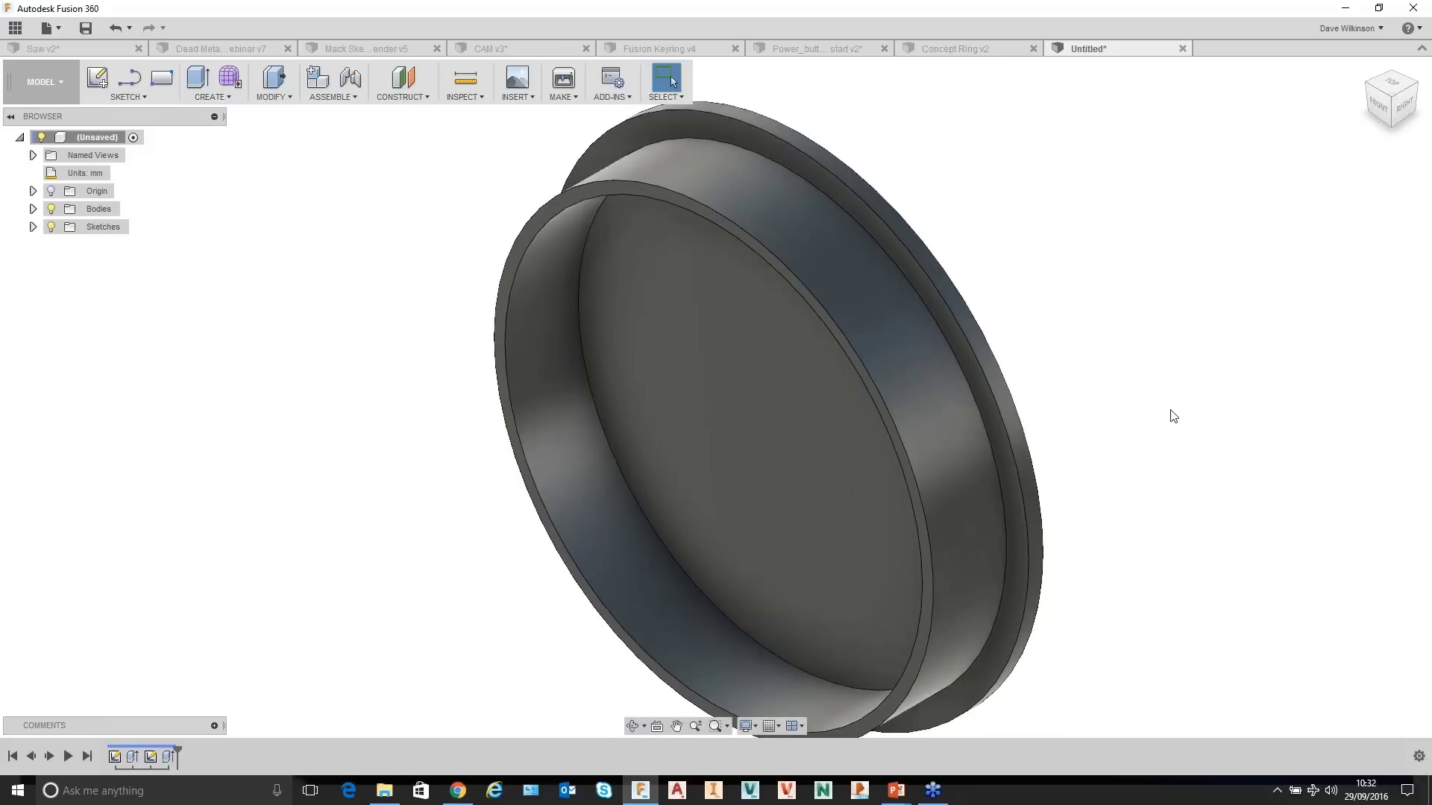
# Fillet the outer edge where the raised ring meets the disc with a constant radius of about 7.4 mm.
pyautogui.moveTo(1170, 413); pyautogui.dragTo(1118, 376, button='middle')
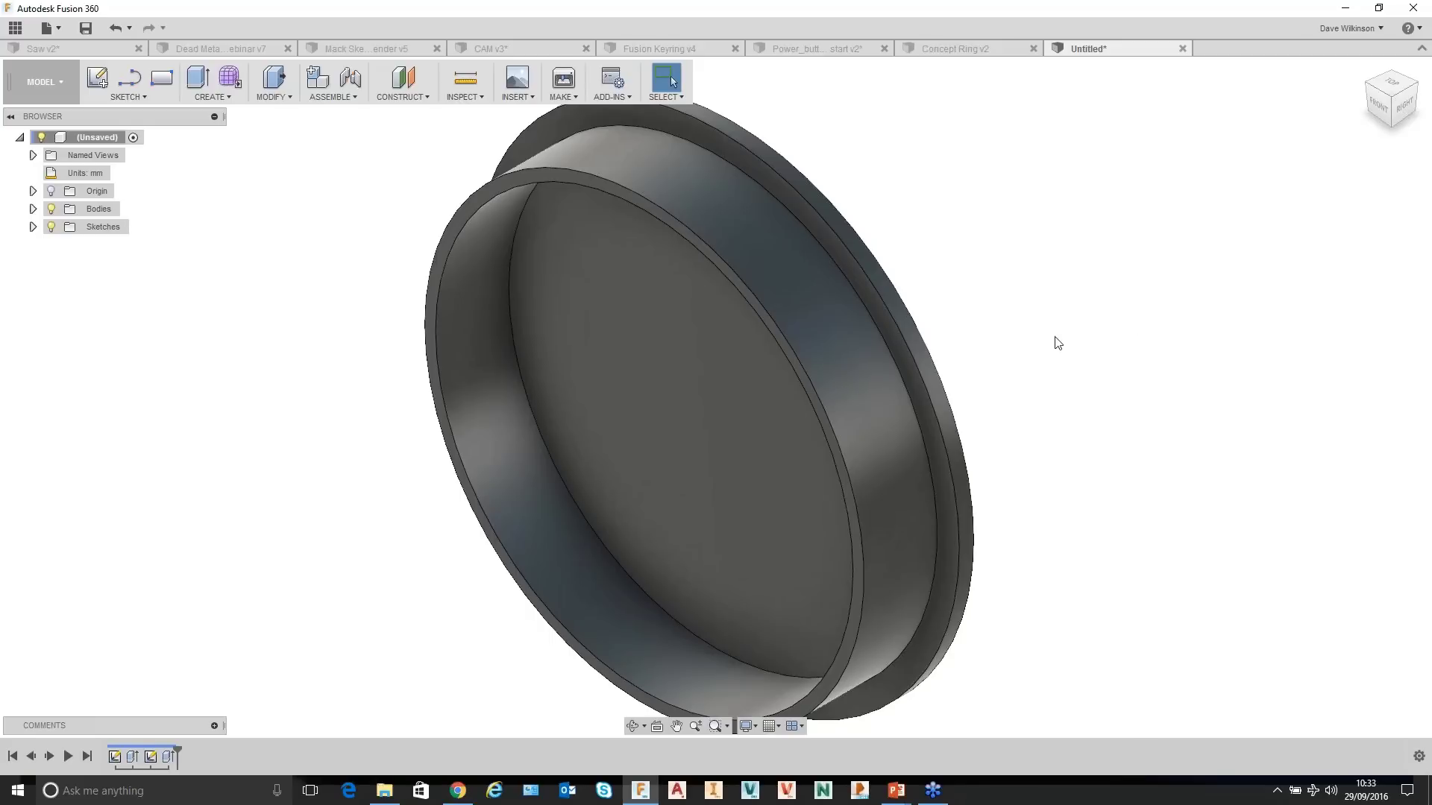
pyautogui.moveTo(1051, 334); pyautogui.dragTo(1052, 329, button='middle')
pyautogui.press('F6')
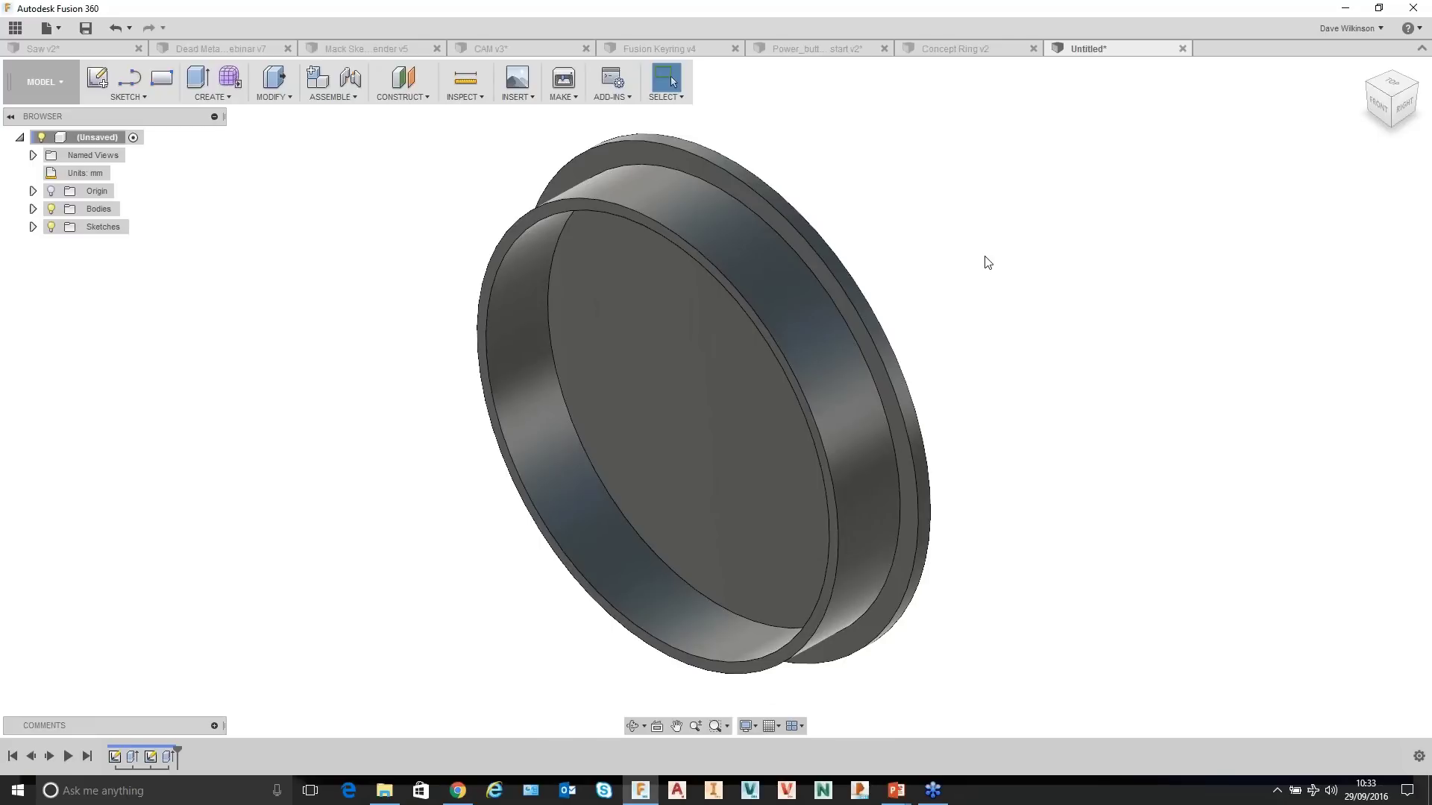
pyautogui.moveTo(885, 243); pyautogui.dragTo(892, 234, button='middle')
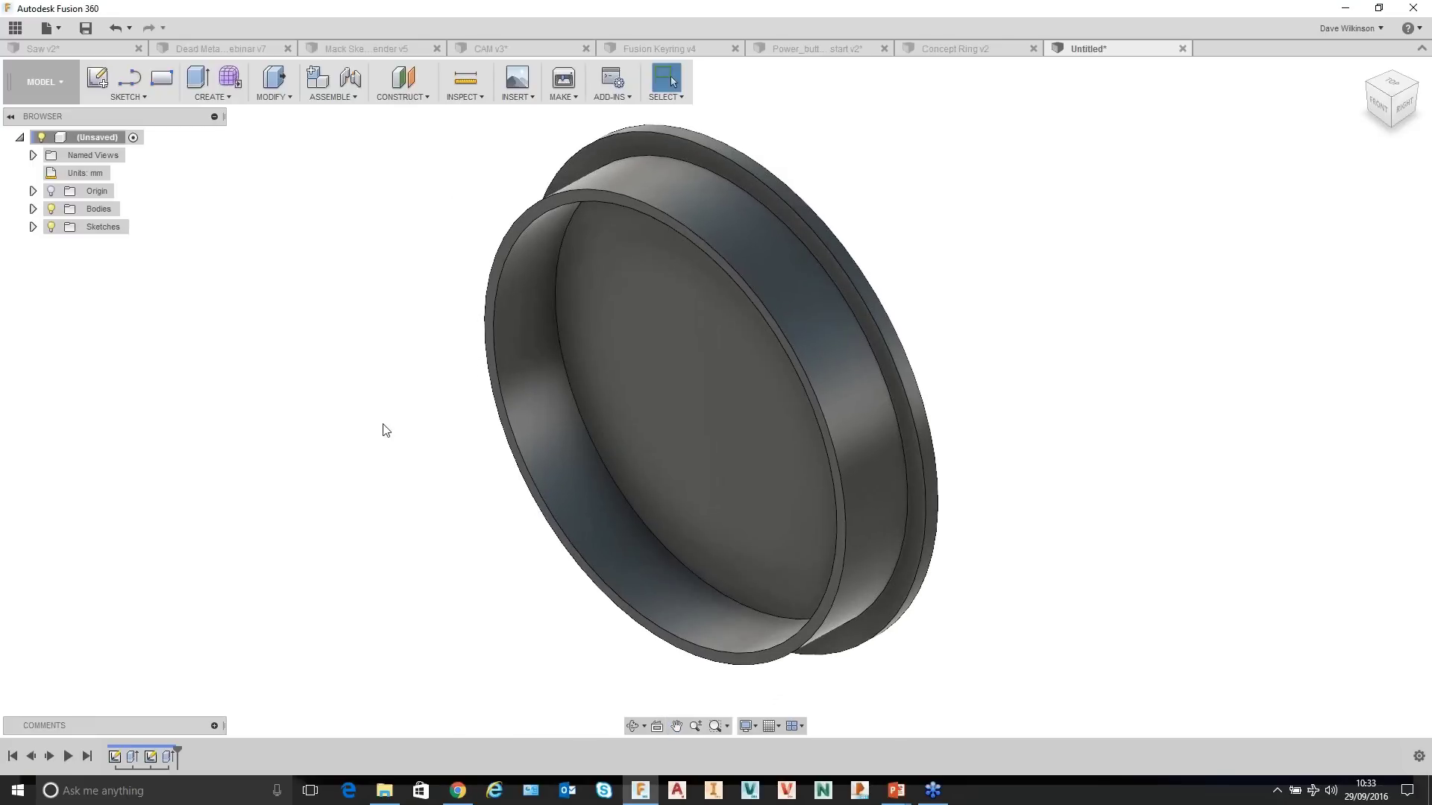
pyautogui.click(1414, 88)
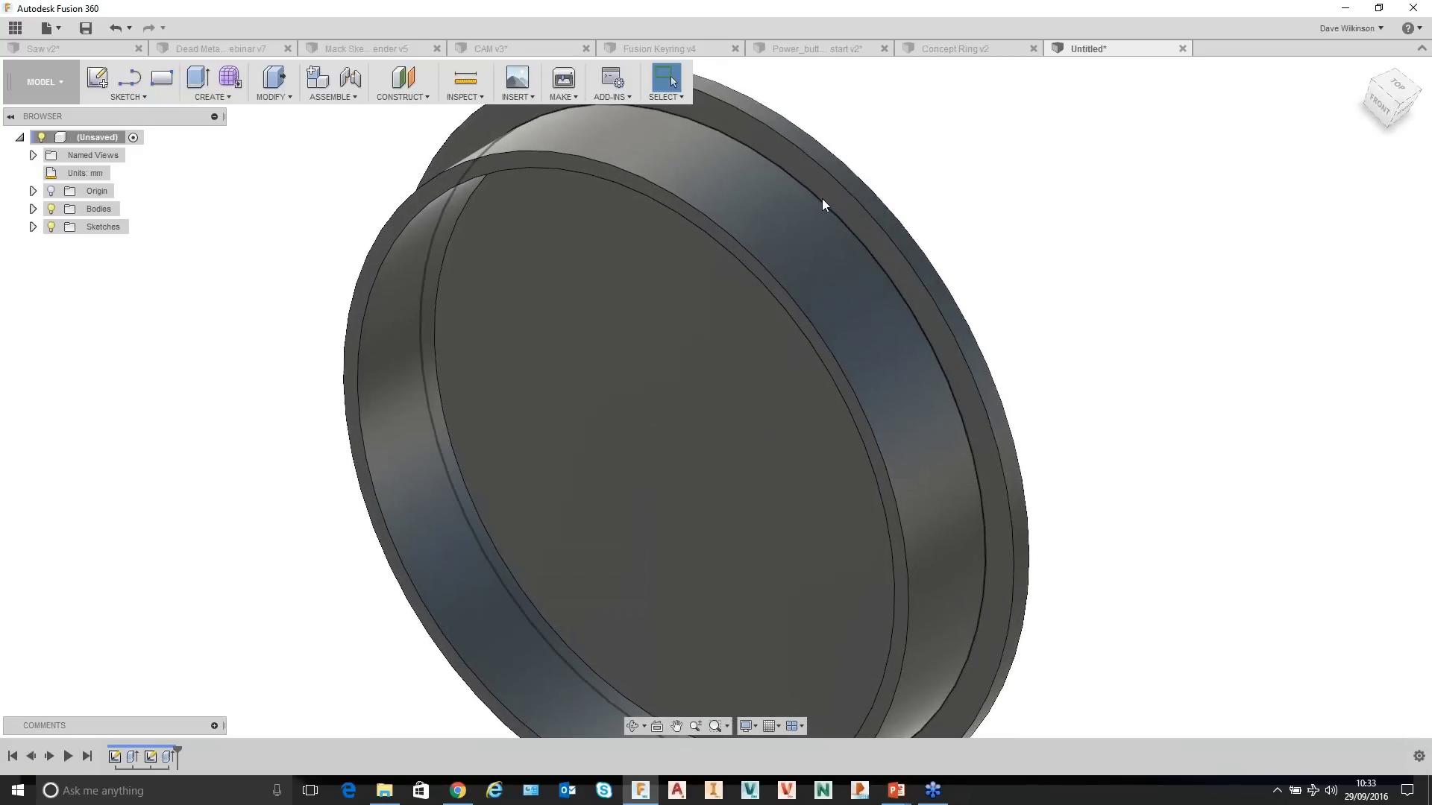
pyautogui.click(822, 201)
pyautogui.rightClick(822, 208)
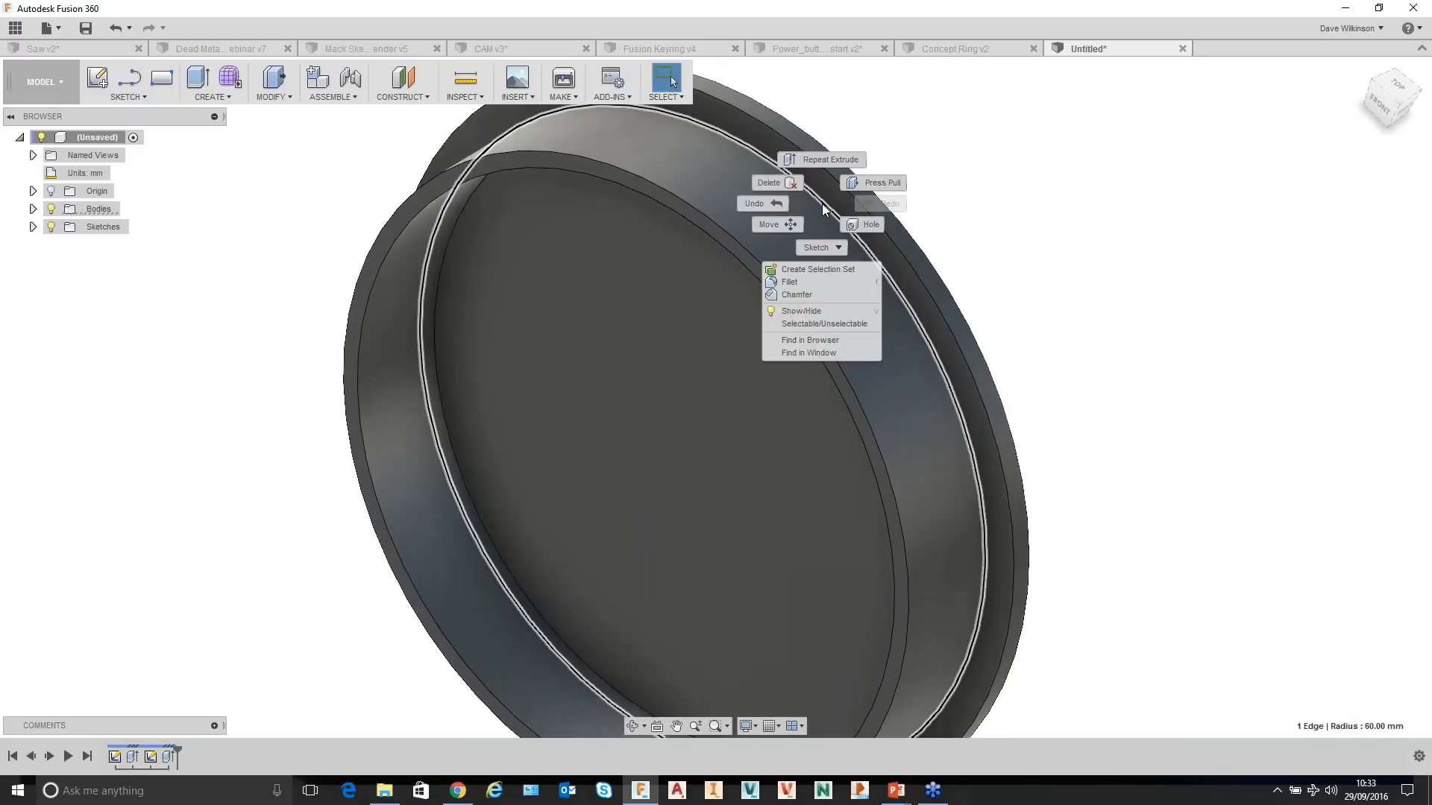
pyautogui.click(816, 281)
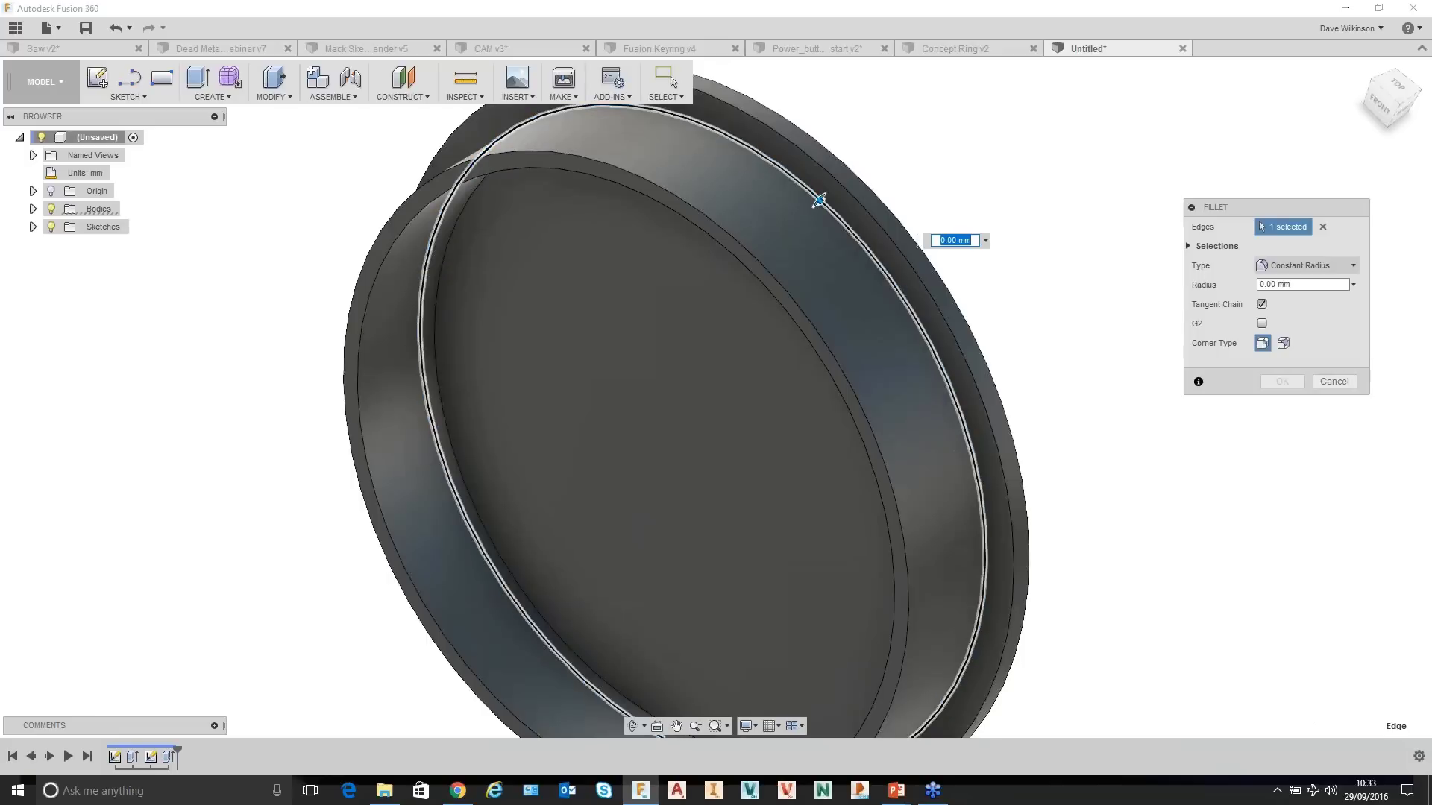
pyautogui.moveTo(818, 200); pyautogui.dragTo(829, 209)
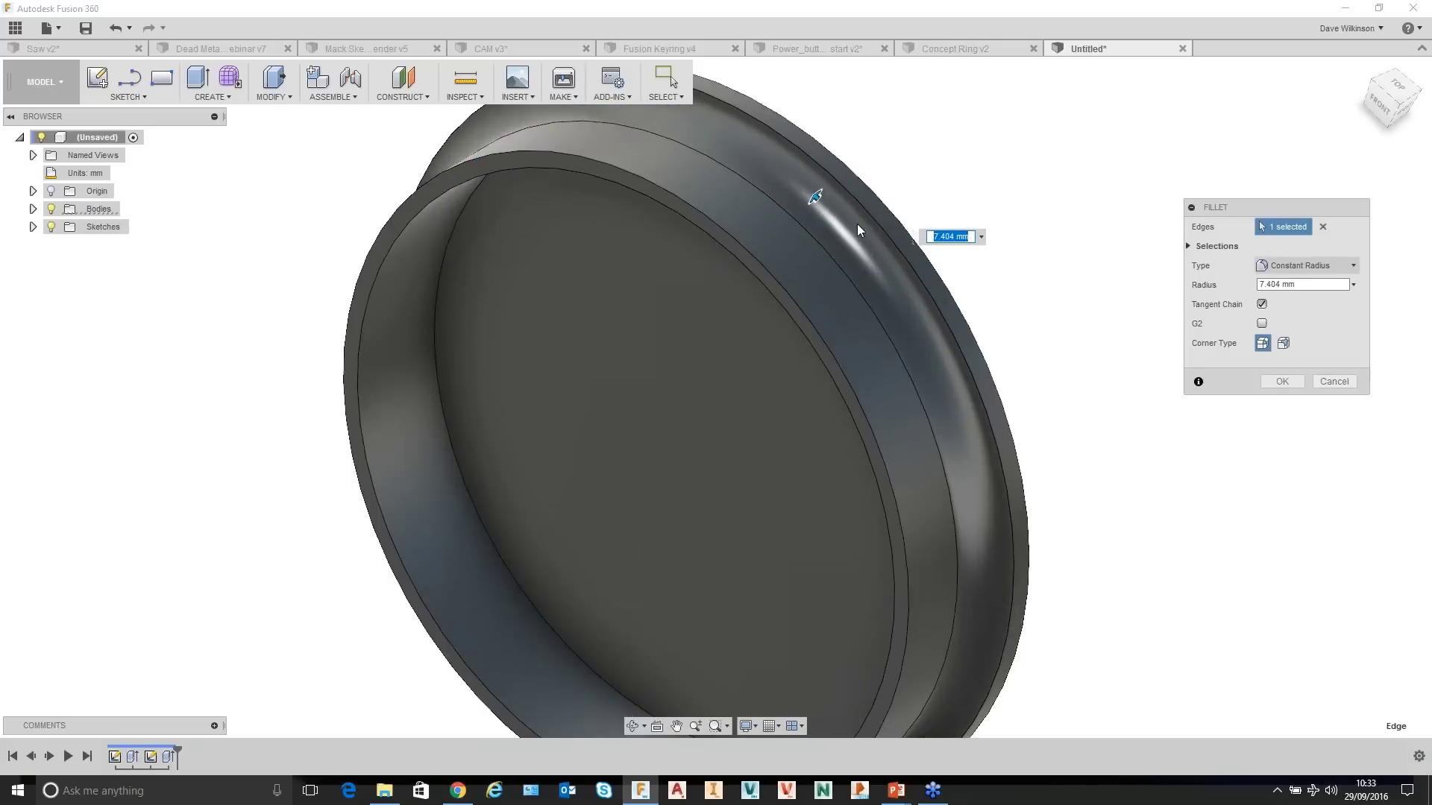
pyautogui.press('Return')
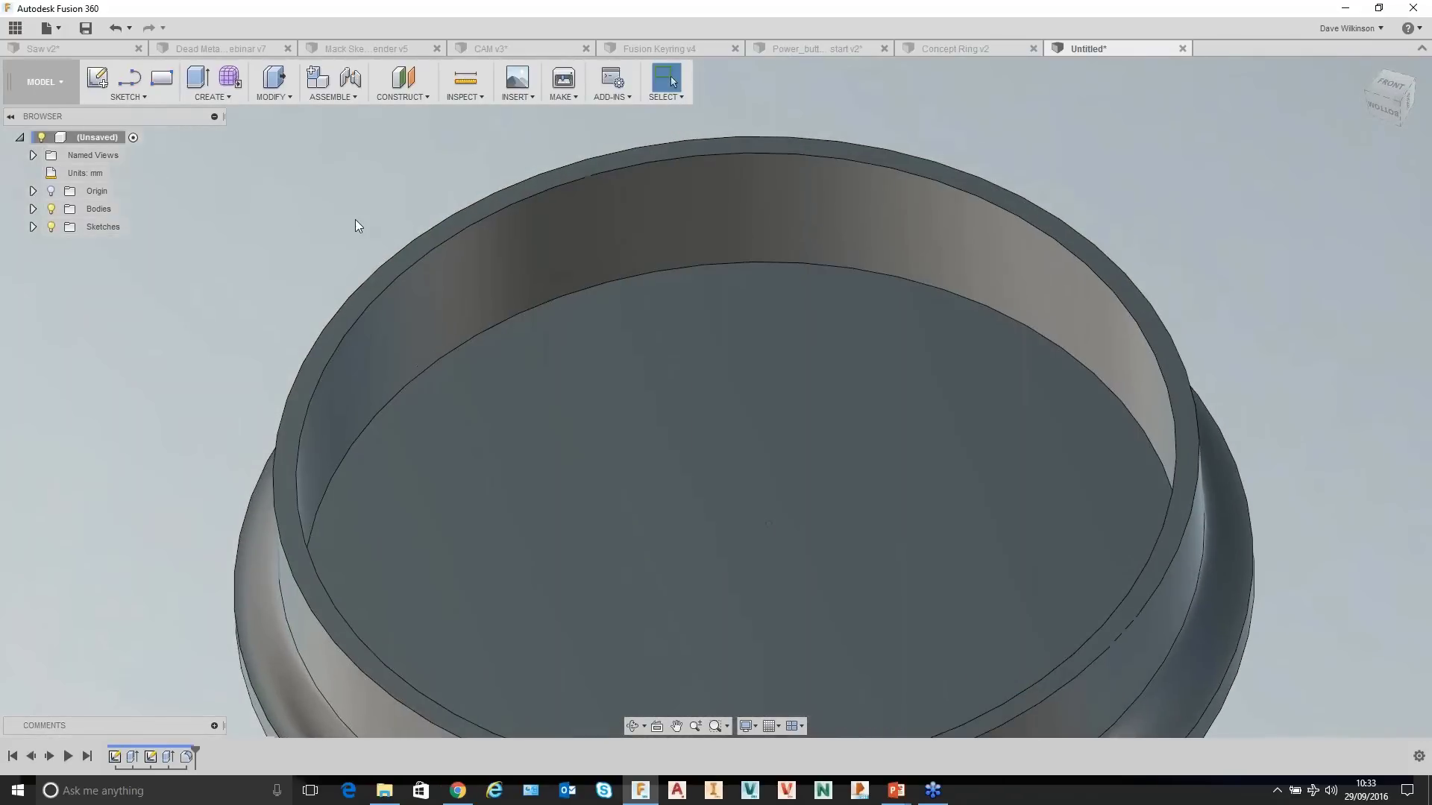
# Chamfer the inner edge of the ring's open rim with an equal distance of about 2 mm.
pyautogui.click(449, 228)
pyautogui.rightClick(450, 231)
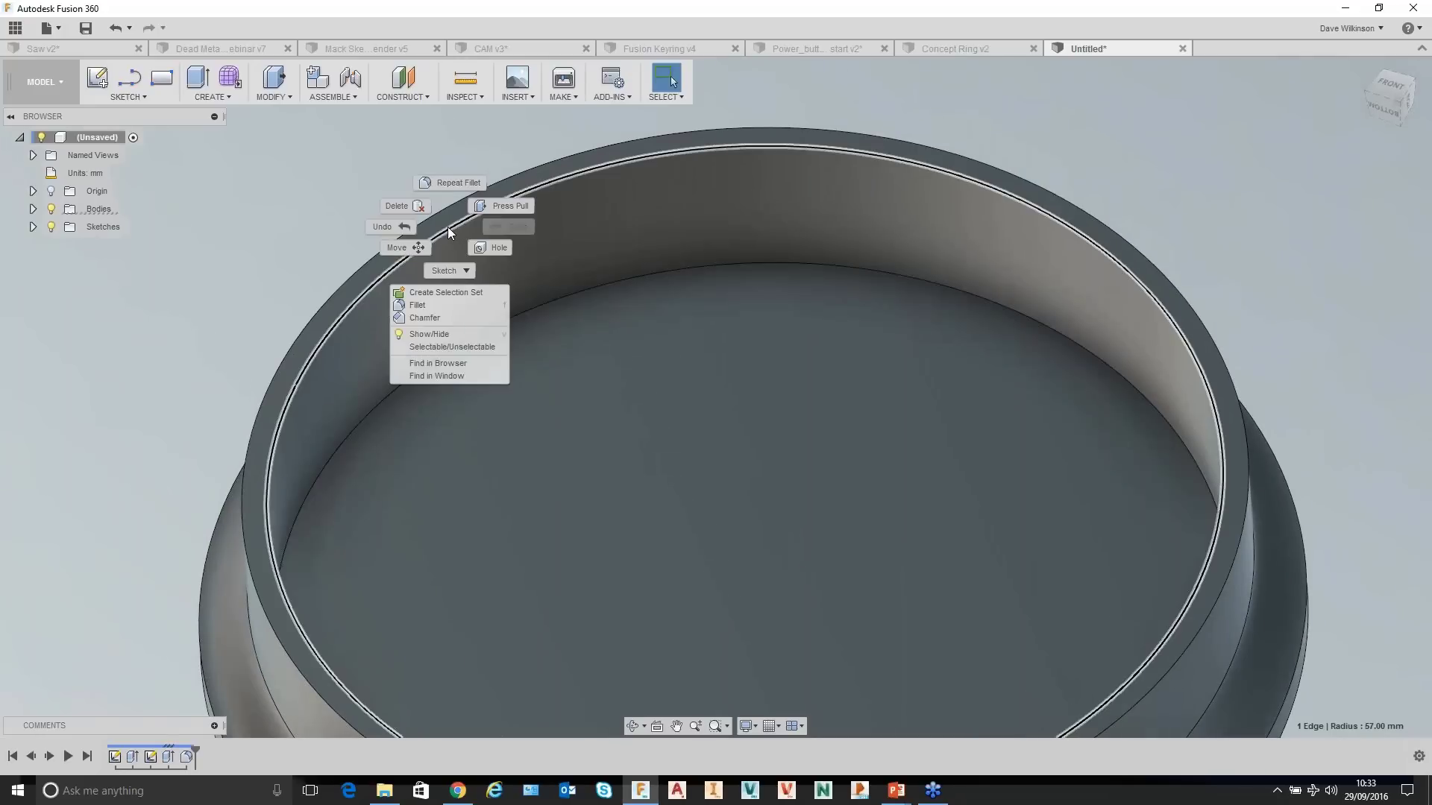
pyautogui.click(424, 318)
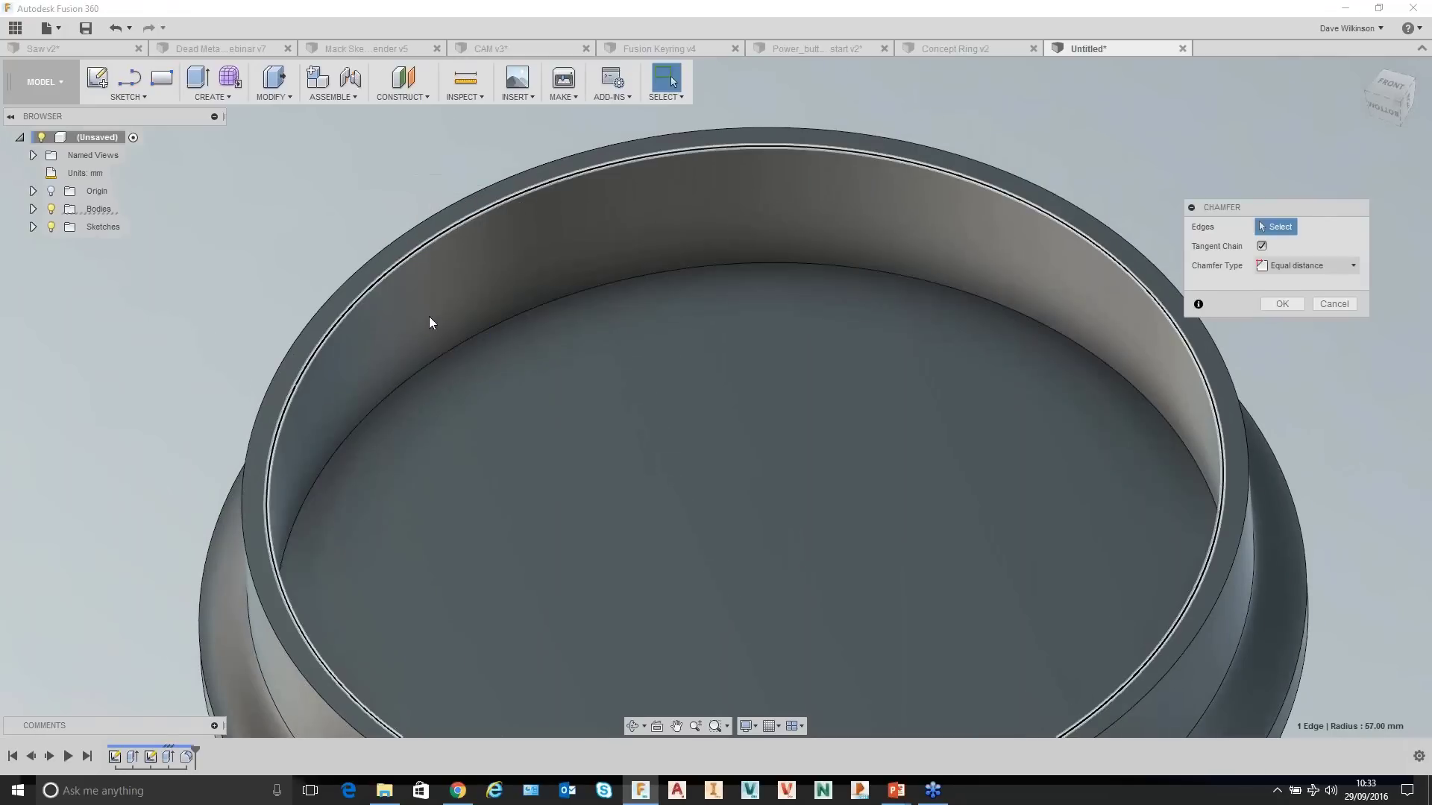
pyautogui.moveTo(455, 226); pyautogui.dragTo(449, 227)
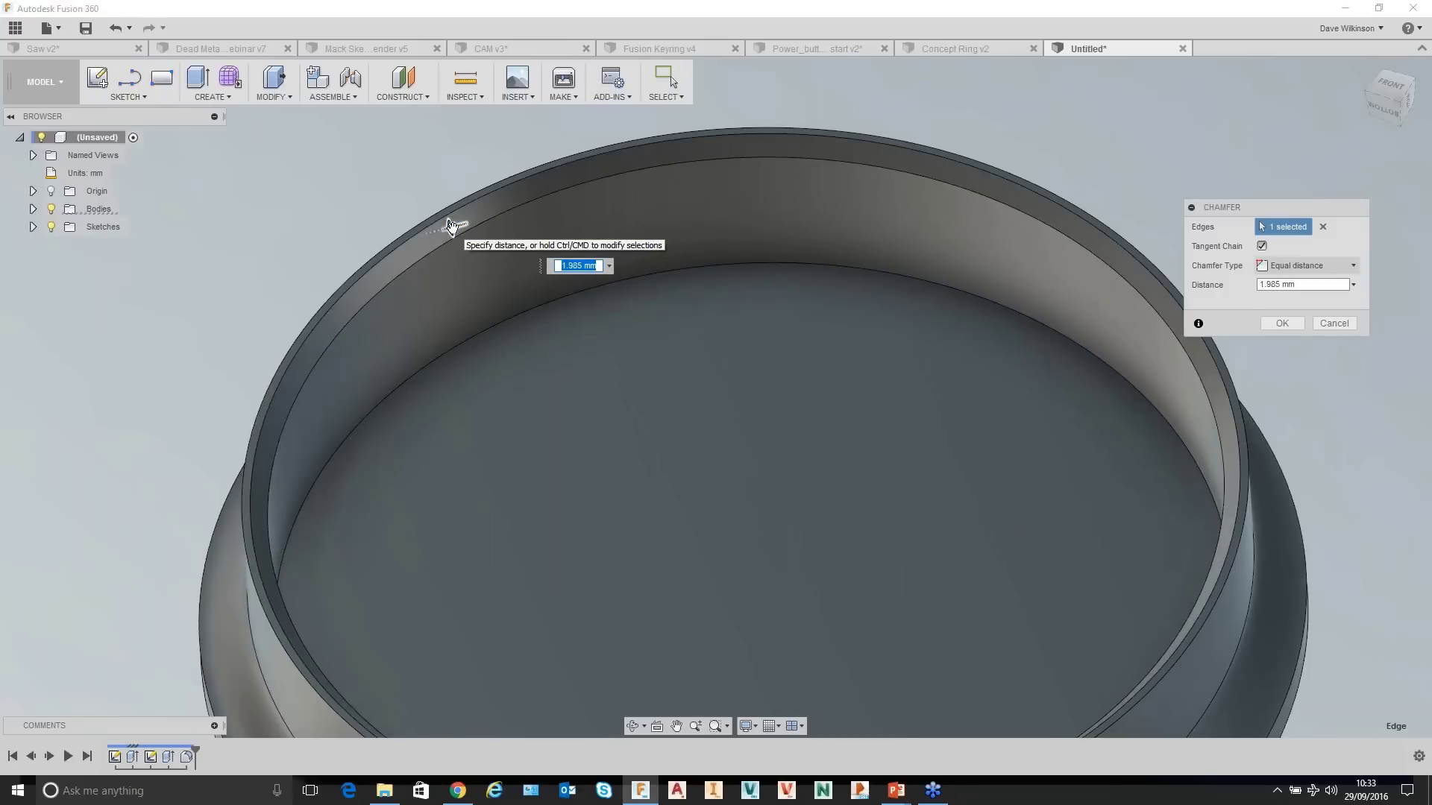
pyautogui.press('Return')
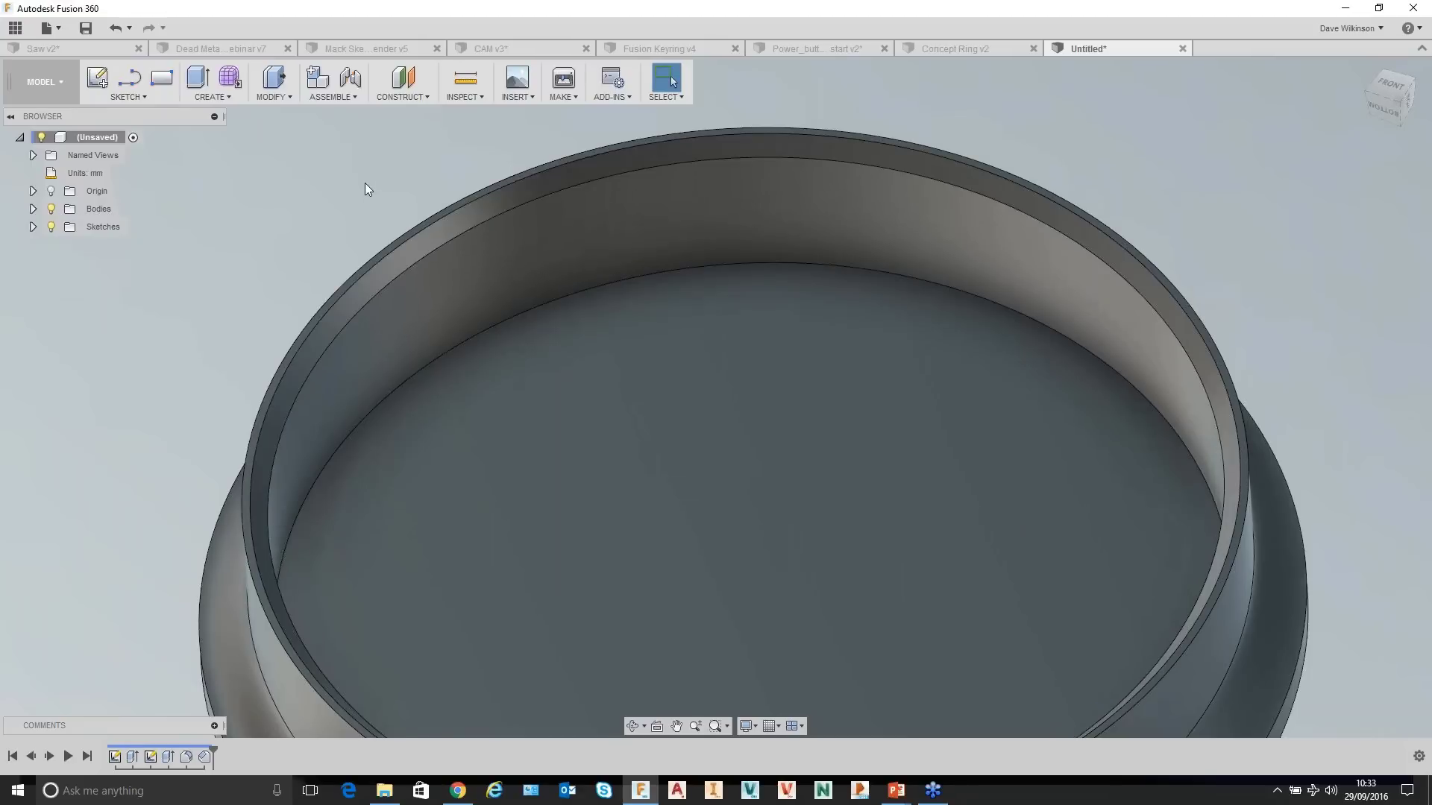
# Assign the ABS Plastic physical material from the Fusion 360 Material Library to the body.
pyautogui.keyDown('shift'); pyautogui.moveTo(731, 172); pyautogui.dragTo(293, 258, button='middle'); pyautogui.keyUp('shift')
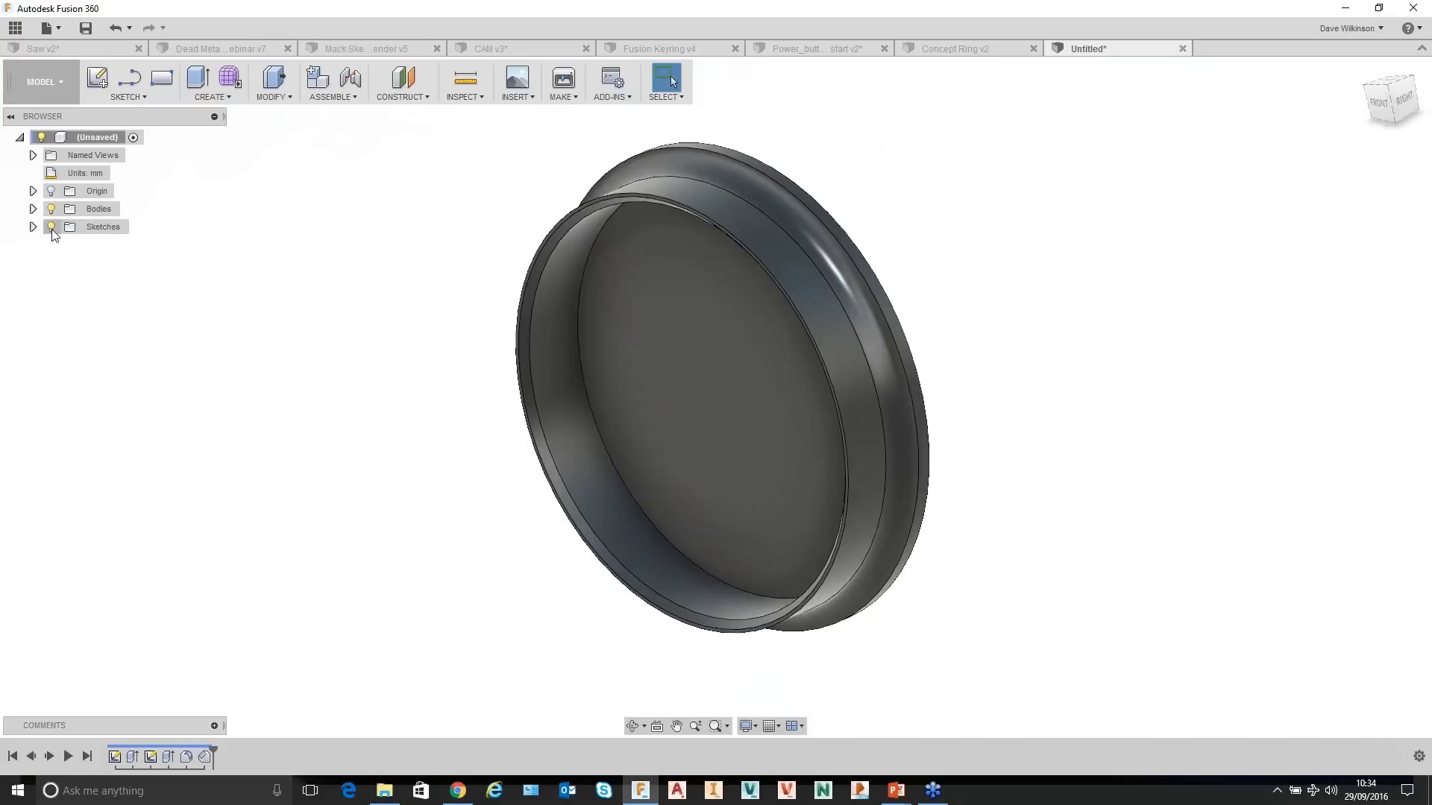
pyautogui.click(32, 209)
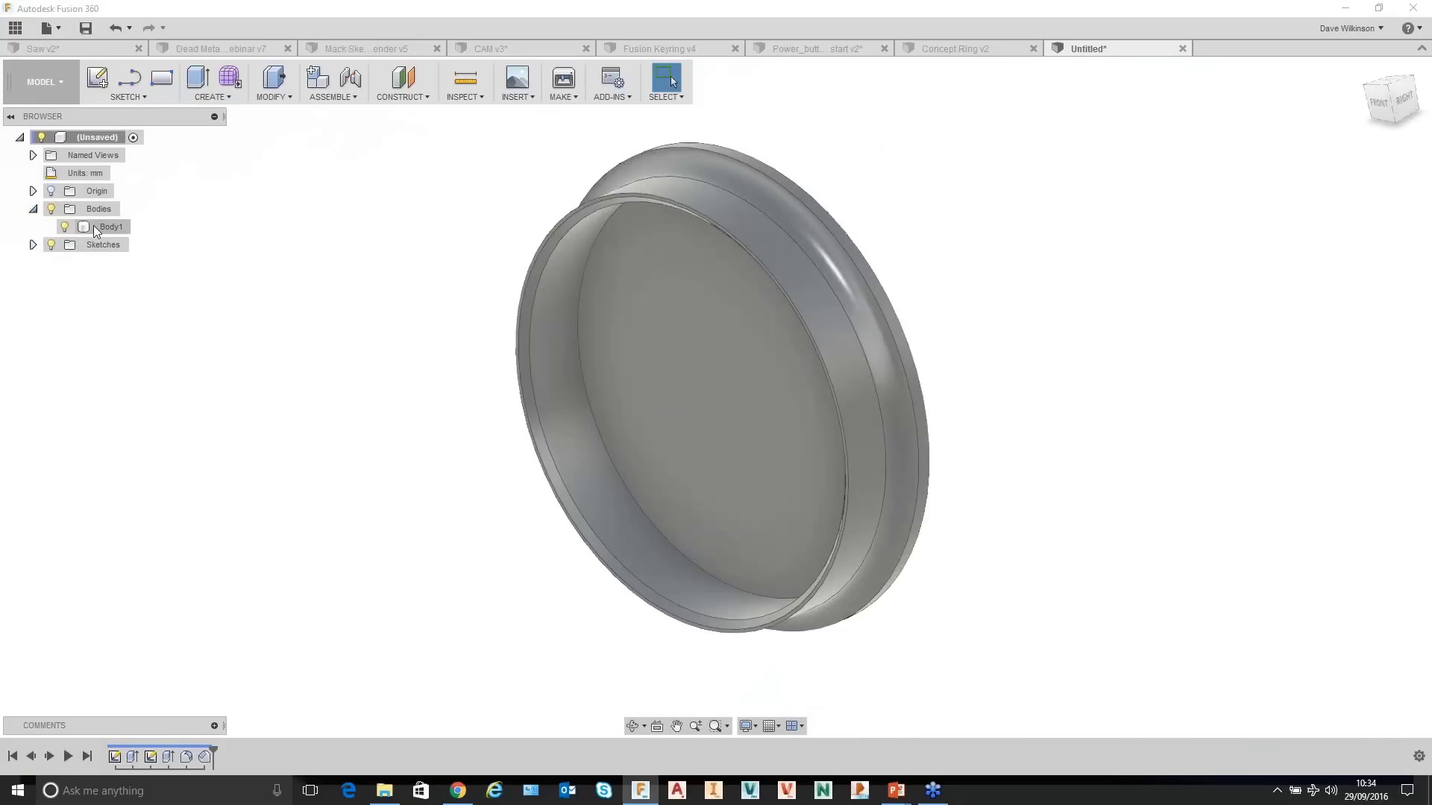
pyautogui.rightClick(94, 226)
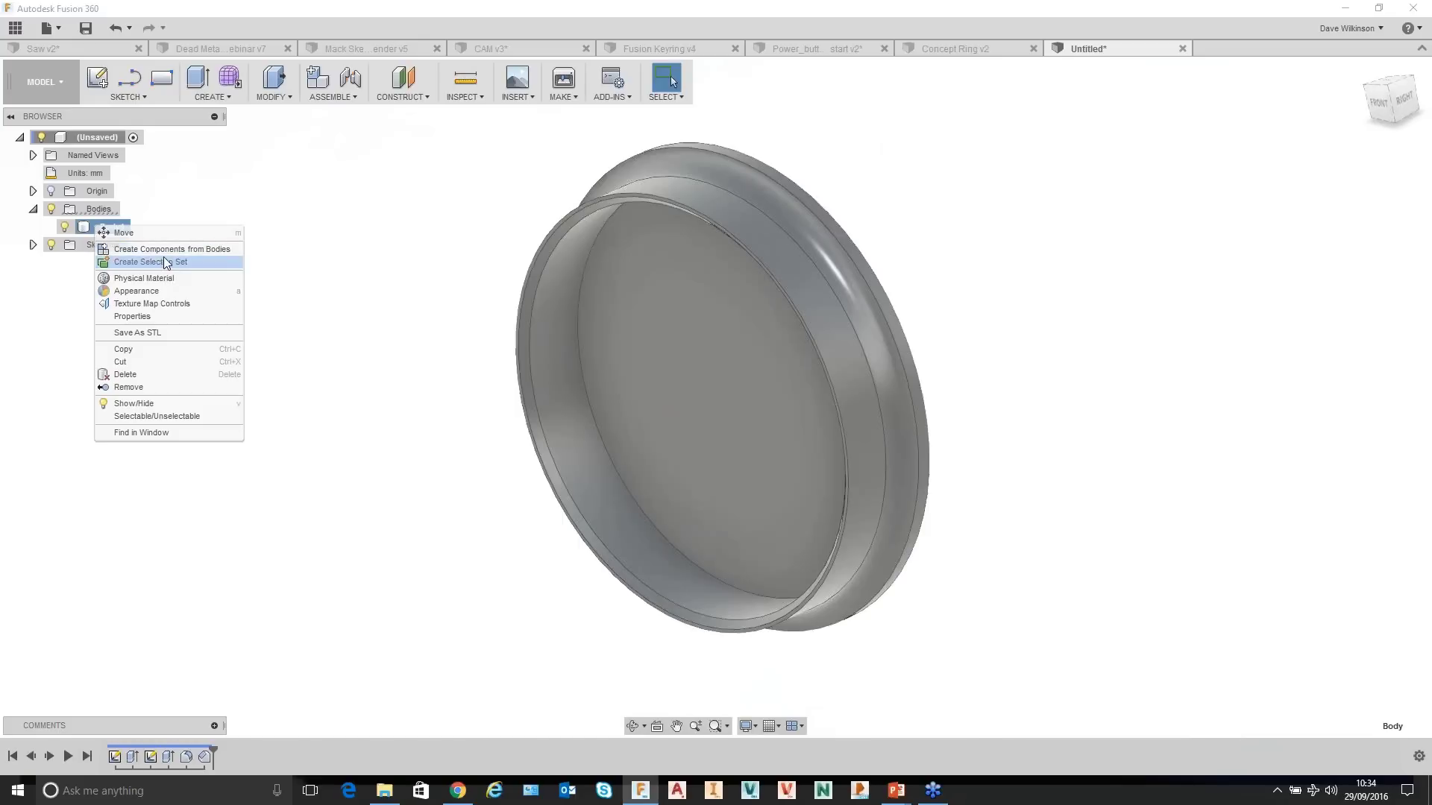
pyautogui.click(161, 278)
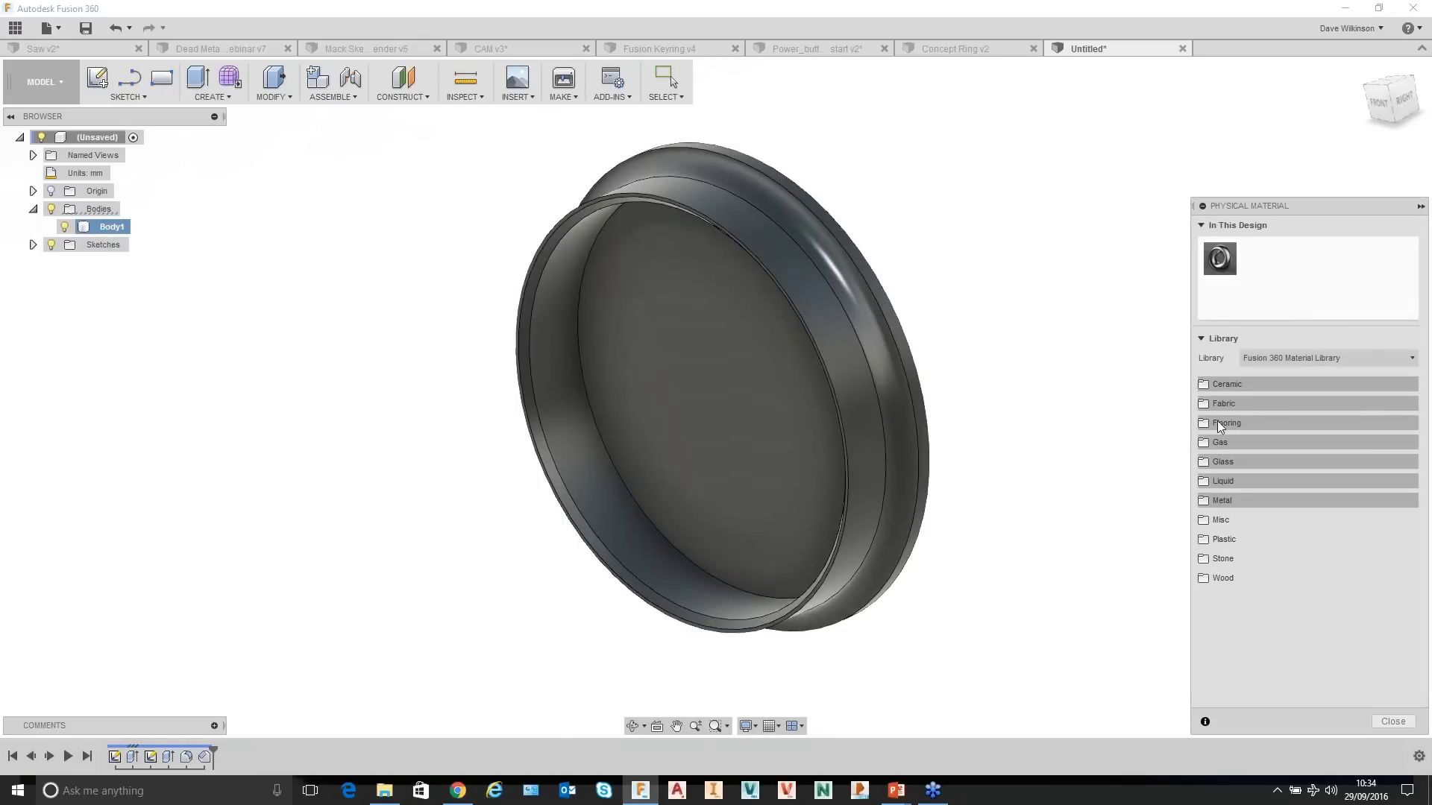
pyautogui.click(1222, 538)
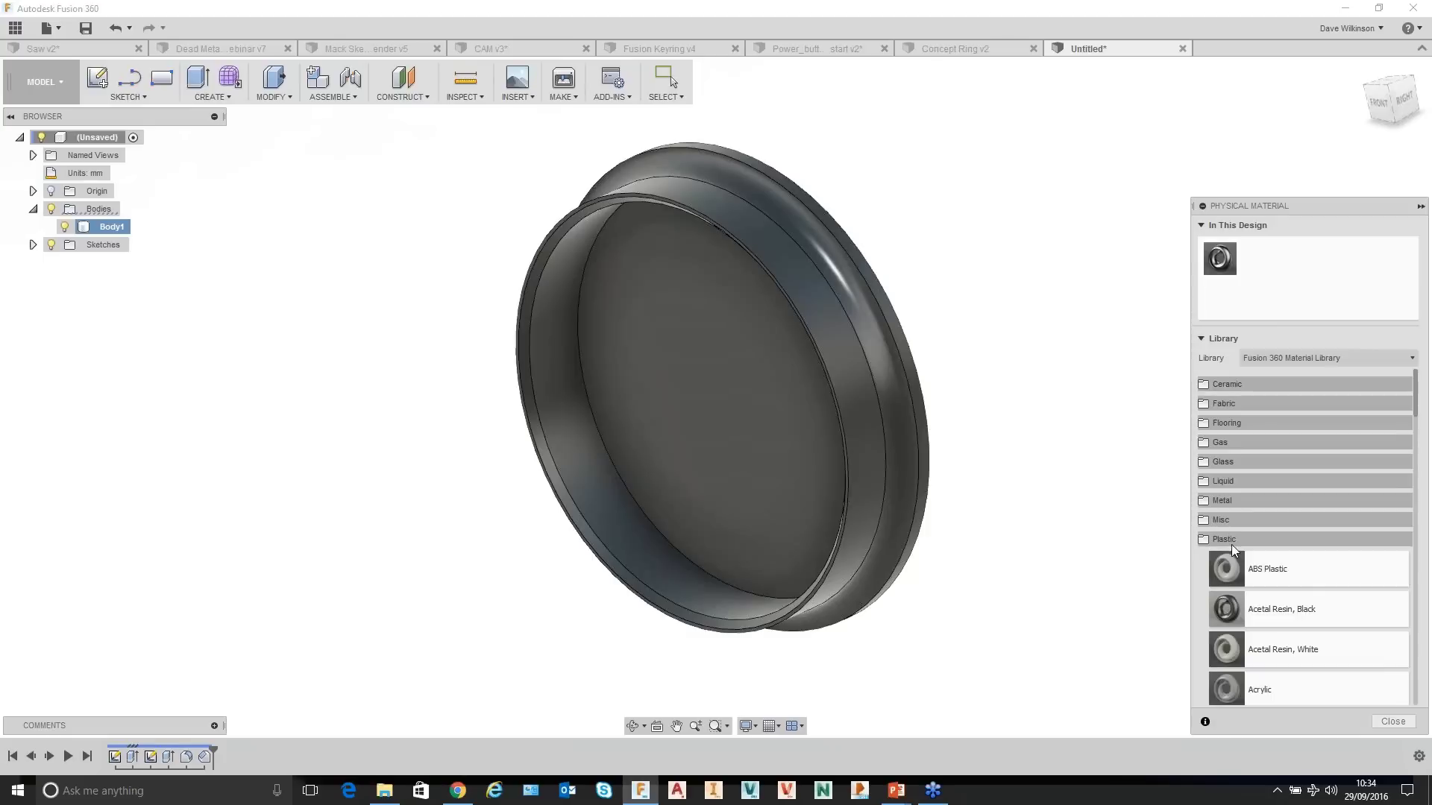
pyautogui.moveTo(998, 518); pyautogui.dragTo(876, 434)
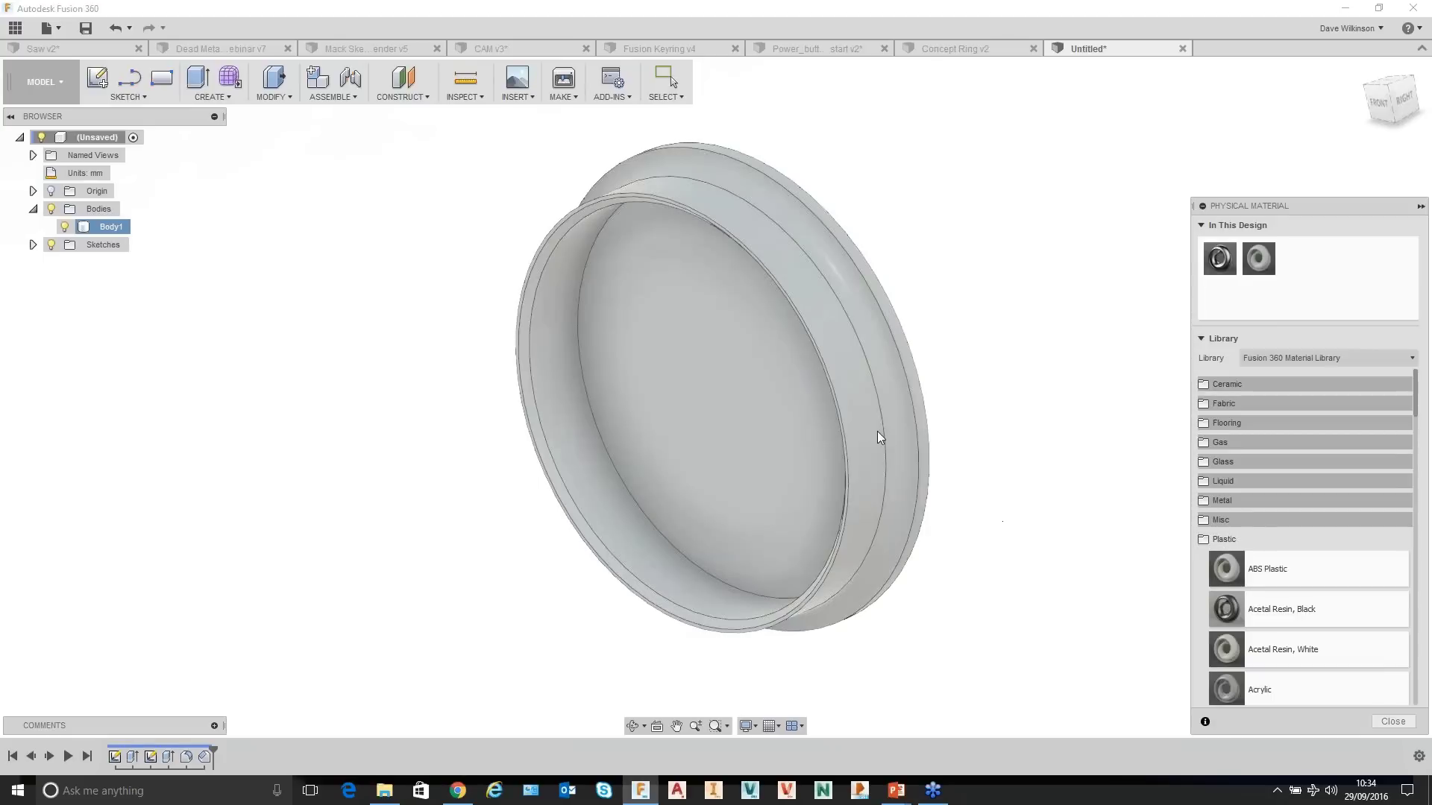
pyautogui.click(1393, 722)
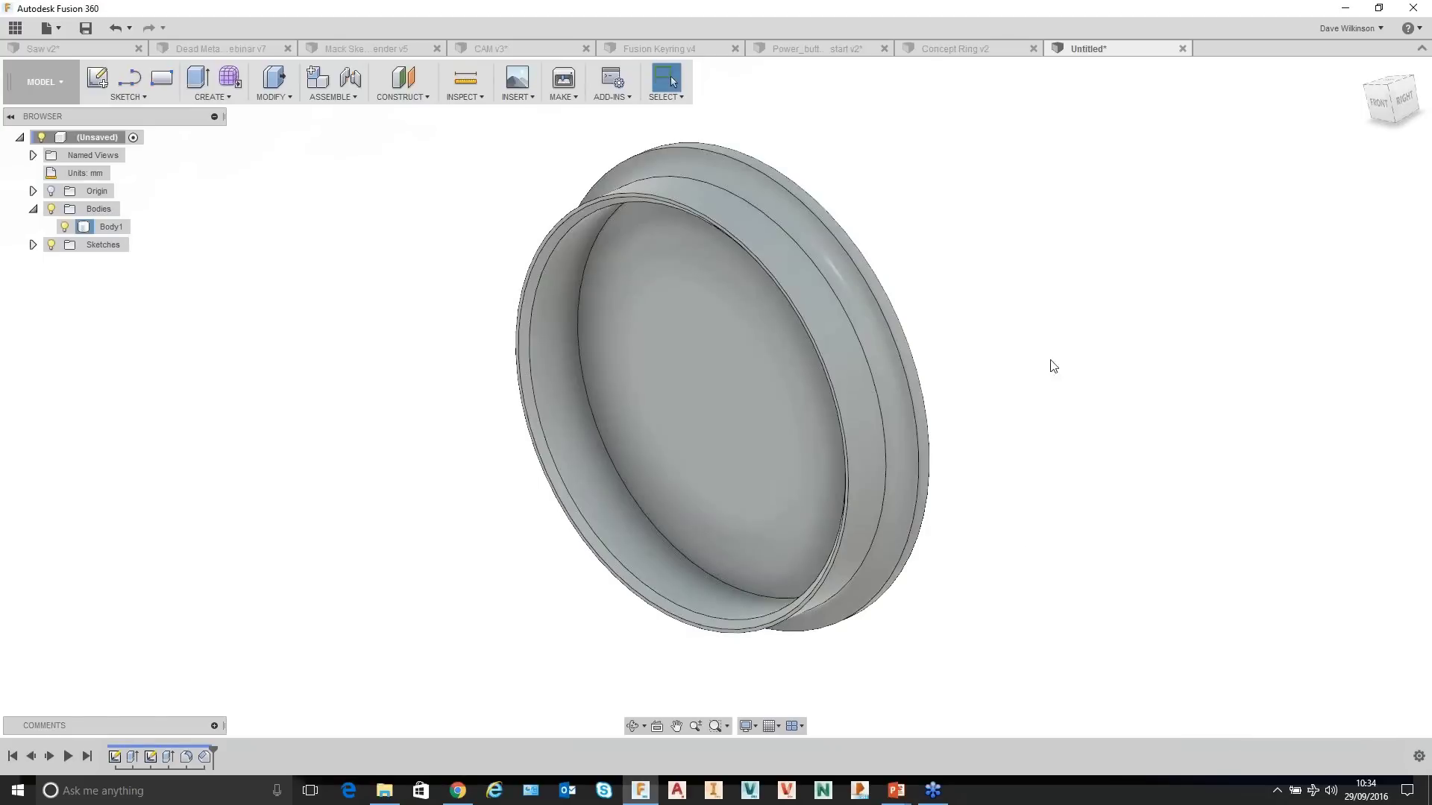
# Convert the body into a component.
pyautogui.moveTo(1028, 335); pyautogui.dragTo(1029, 364, button='middle')
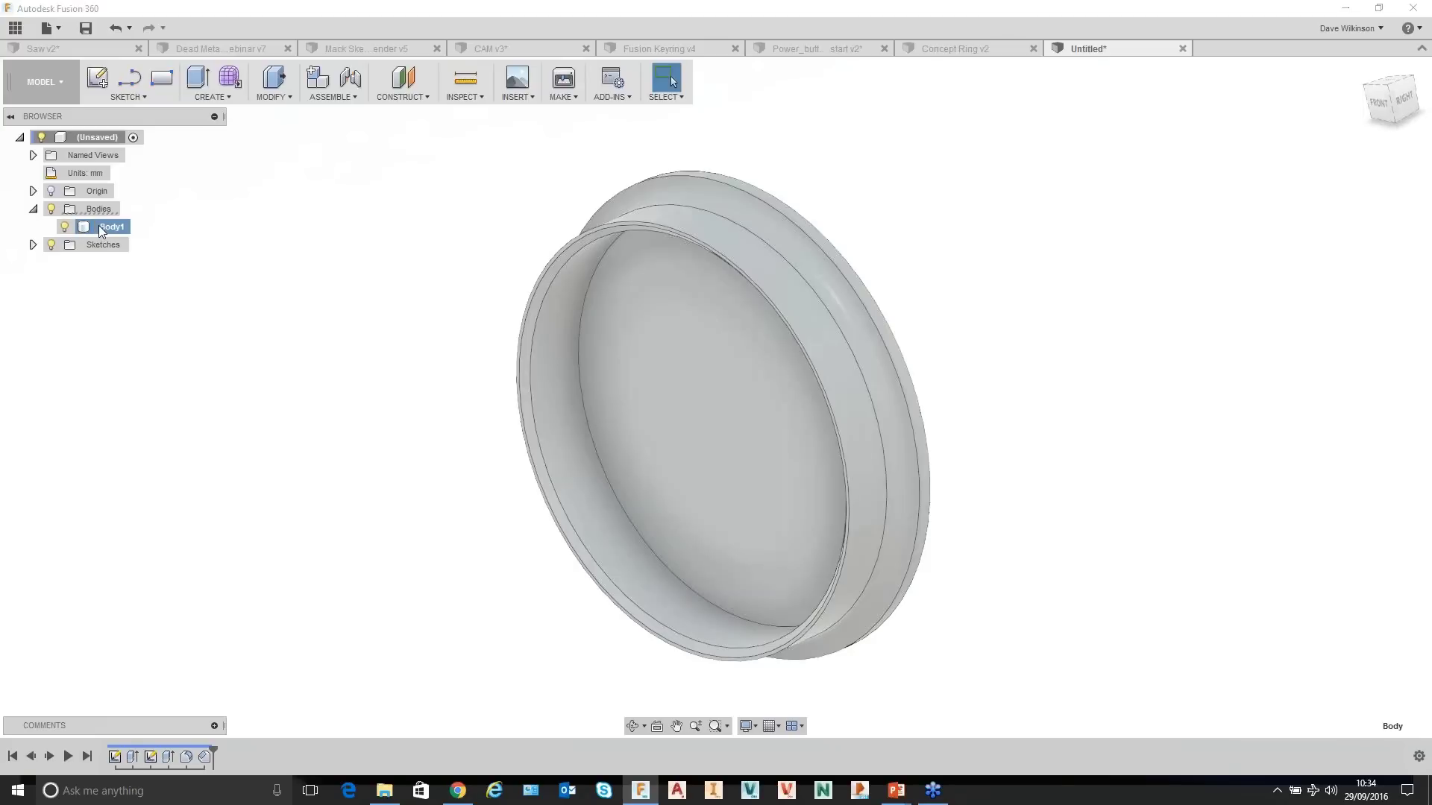
pyautogui.rightClick(100, 226)
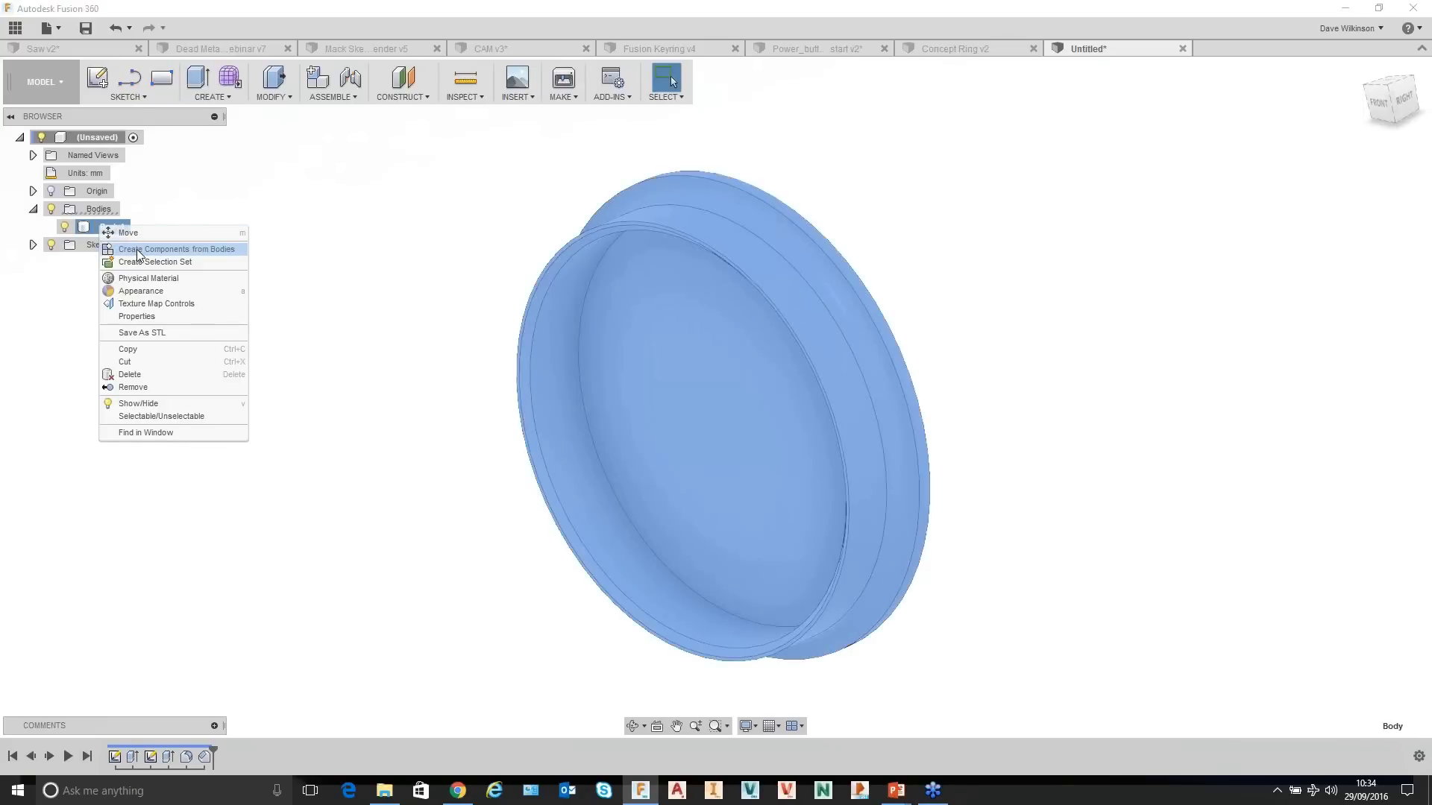
pyautogui.click(137, 249)
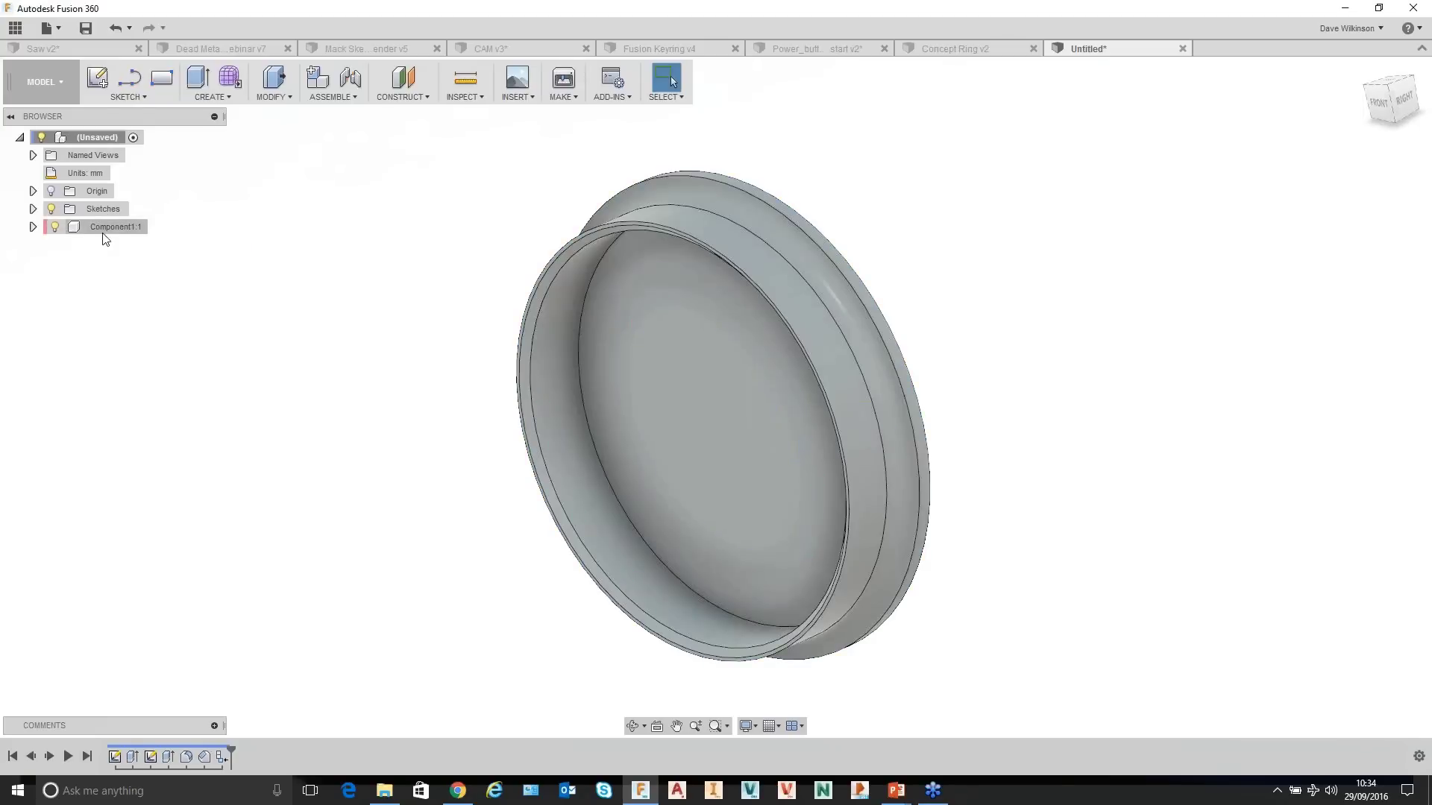
pyautogui.click(108, 229)
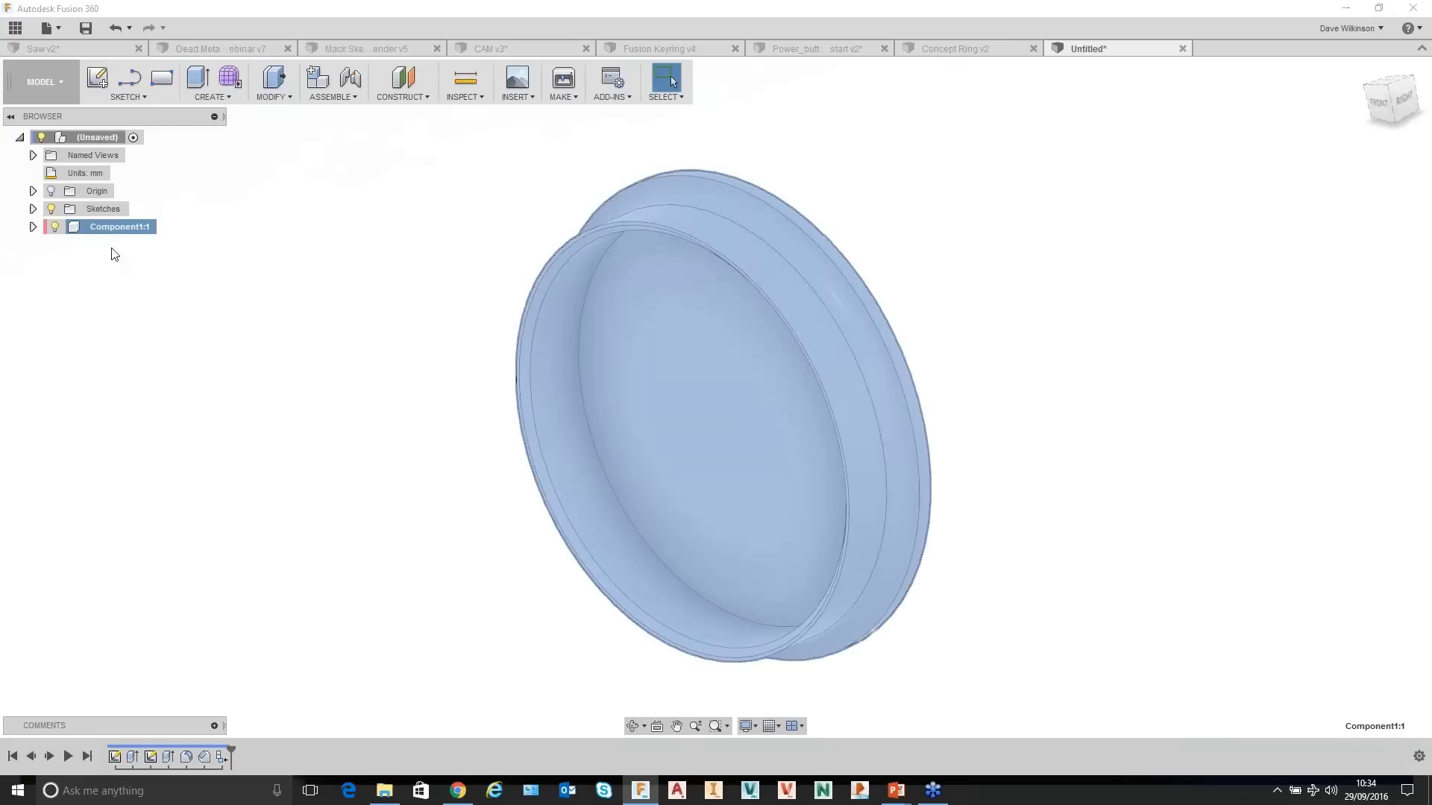
pyautogui.click(231, 314)
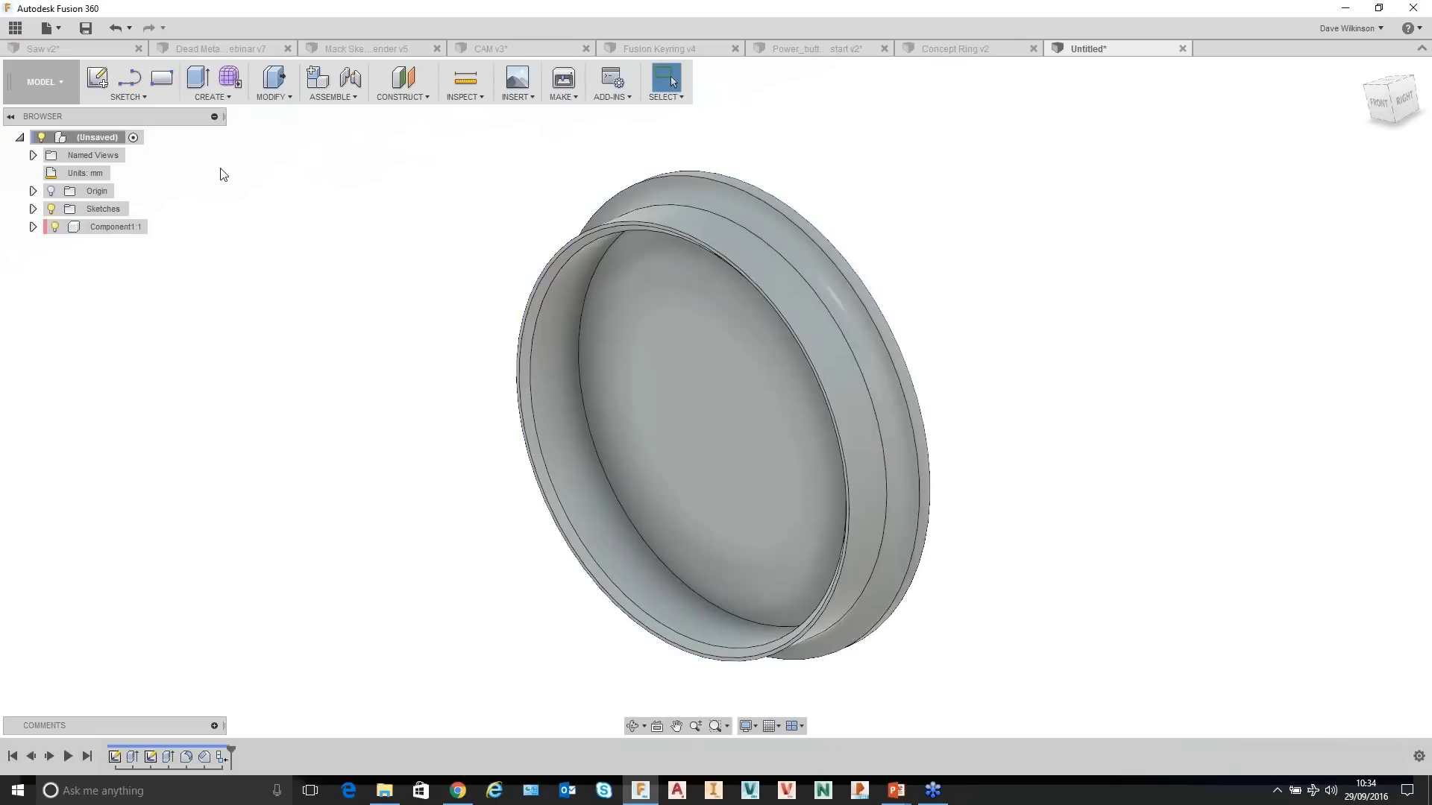
# Save the design as "Lens Cap Demo" in the Fusion Webinar - Generic project.
pyautogui.click(85, 30)
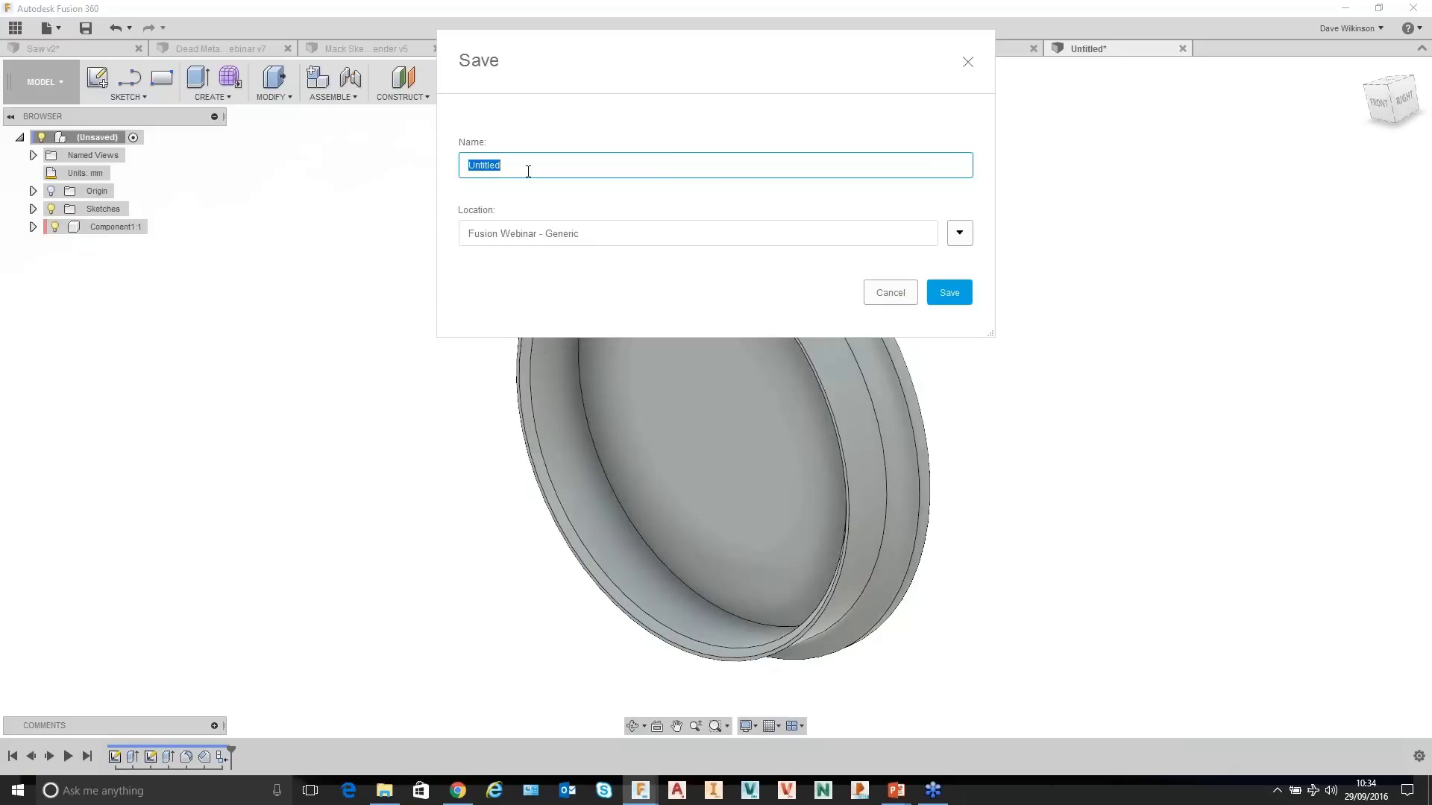
pyautogui.write('Lens Cap Demo')
pyautogui.press('Return')
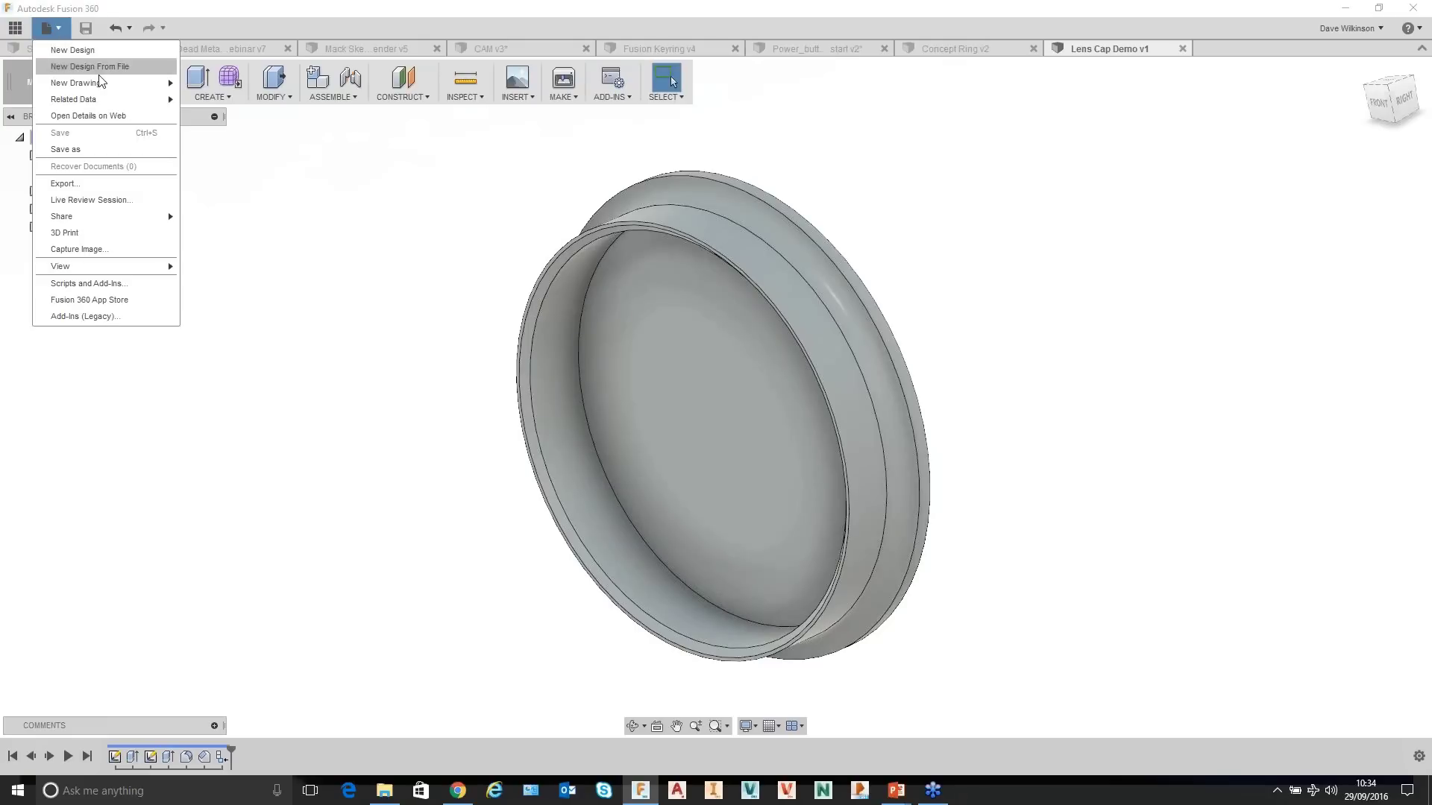
# Create a new drawing of the full assembly from scratch, using the ISO standard, mm units and an A3 (420mm x 297mm) sheet.
pyautogui.moveTo(104, 83)
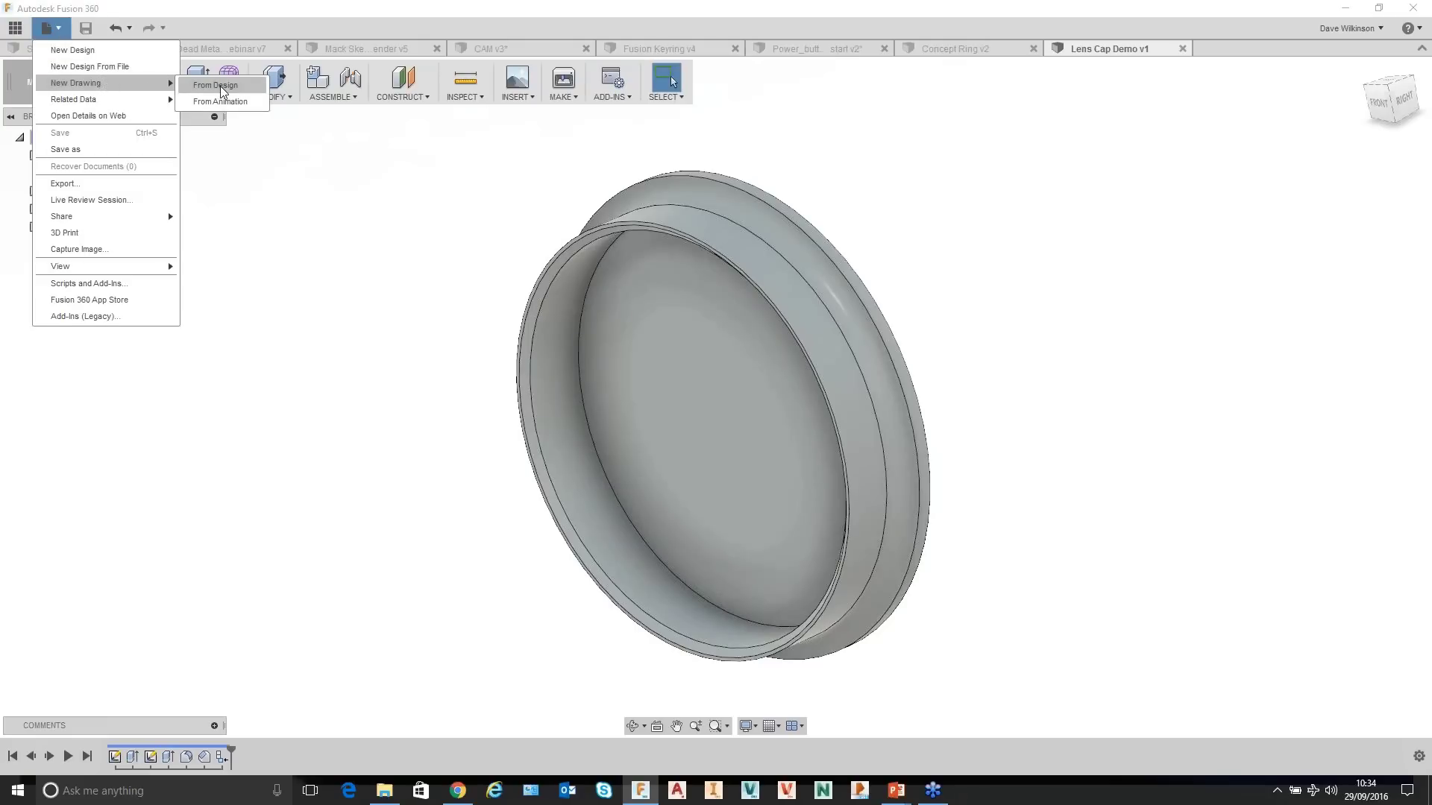
pyautogui.click(238, 87)
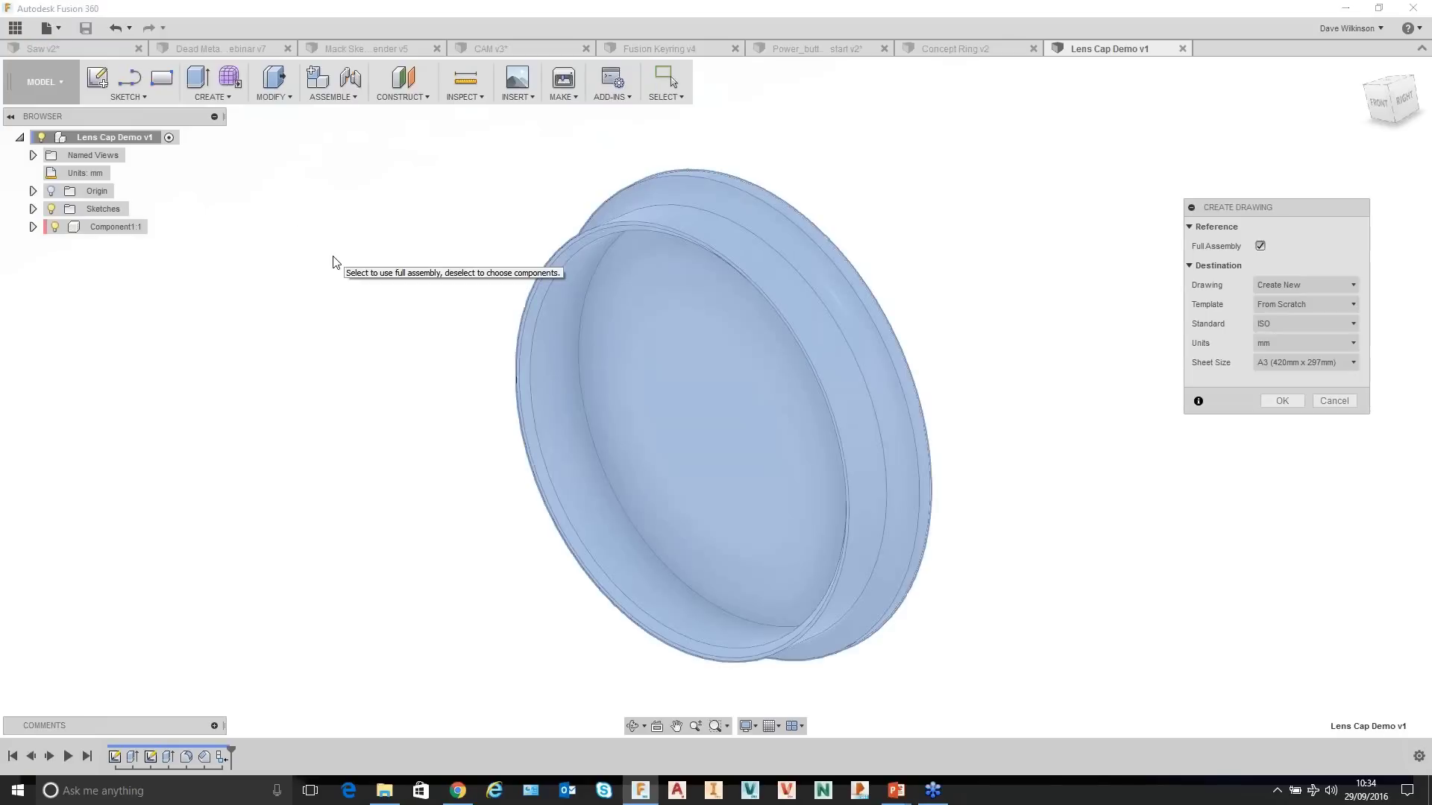
pyautogui.moveTo(1300, 207); pyautogui.dragTo(1263, 190)
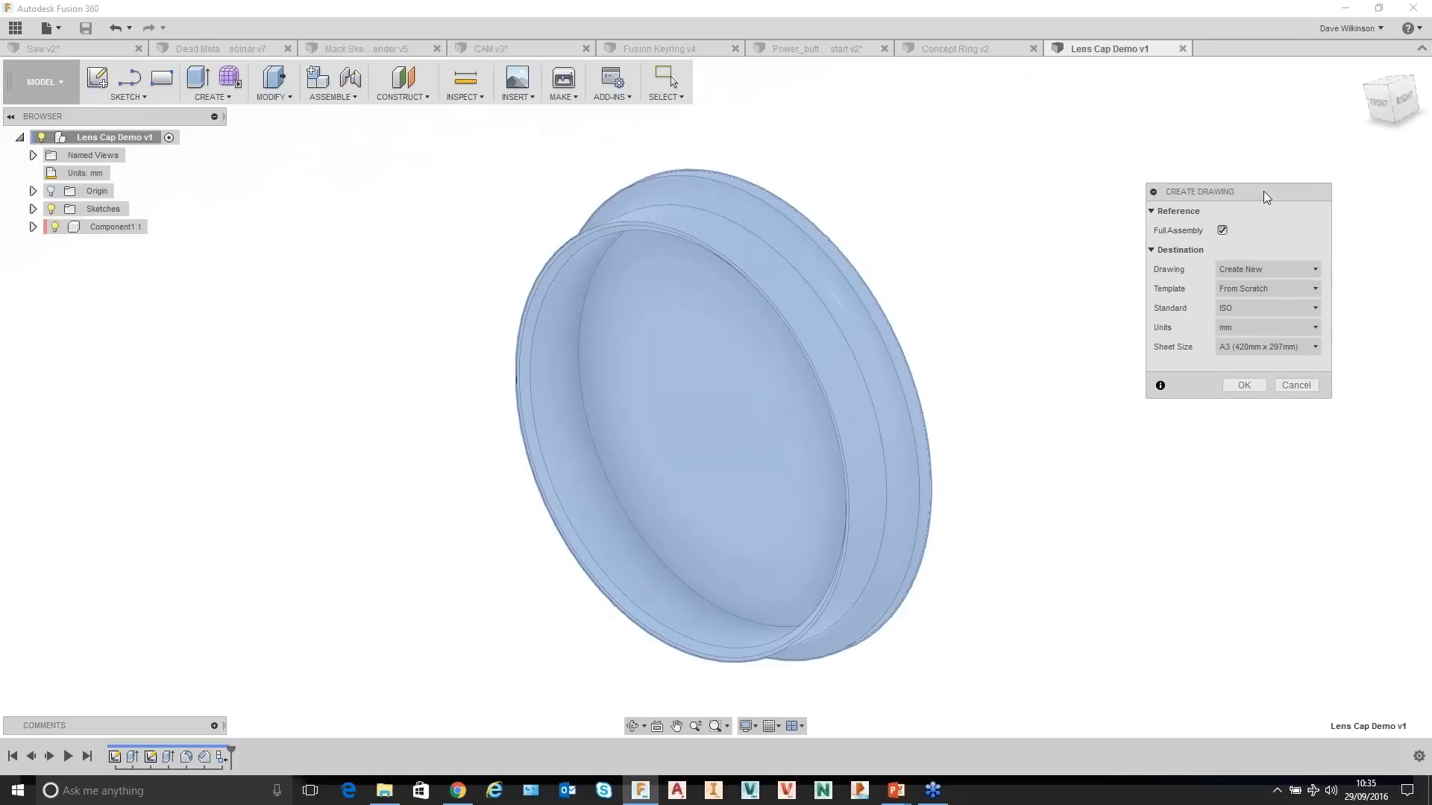
pyautogui.click(1277, 347)
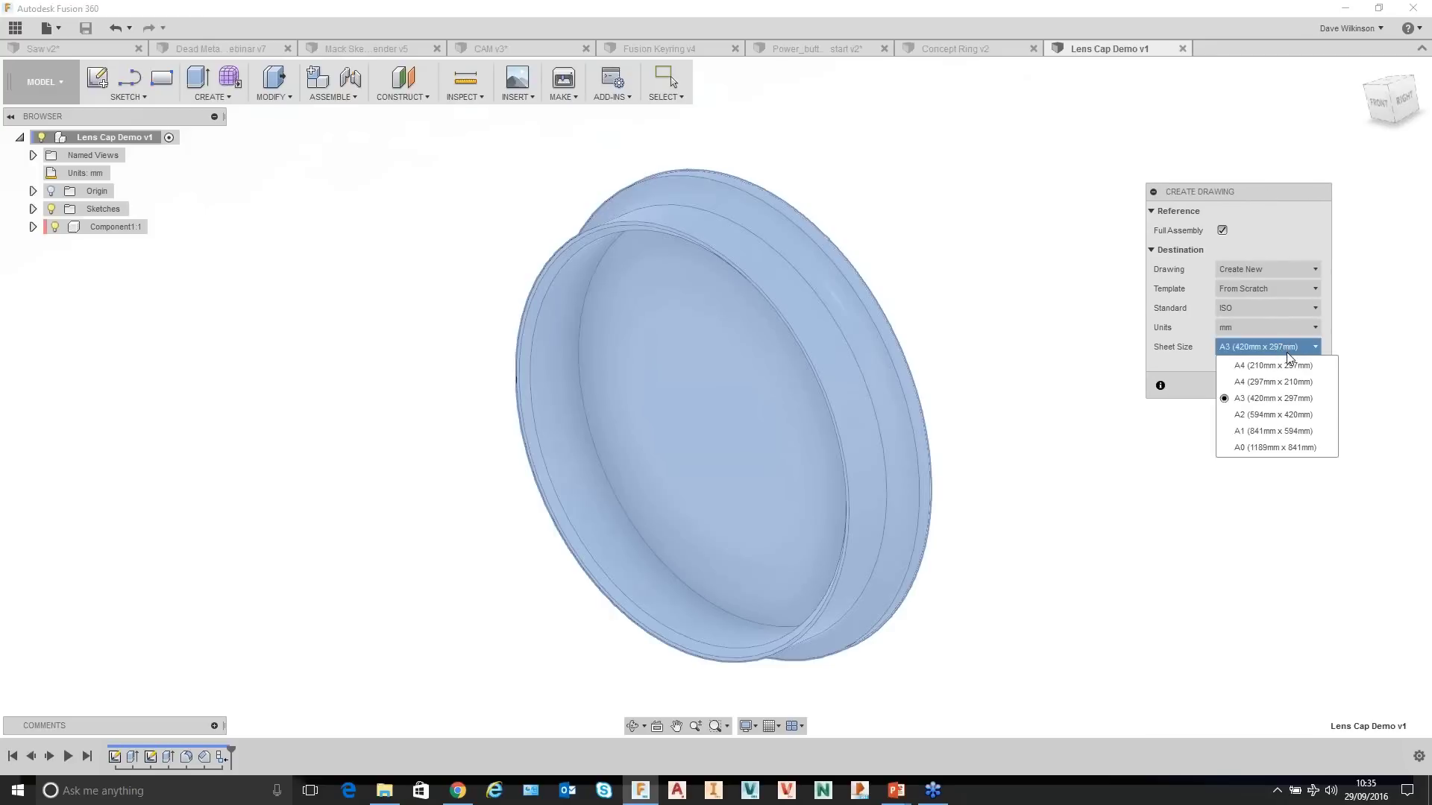
pyautogui.click(1287, 350)
pyautogui.click(1250, 387)
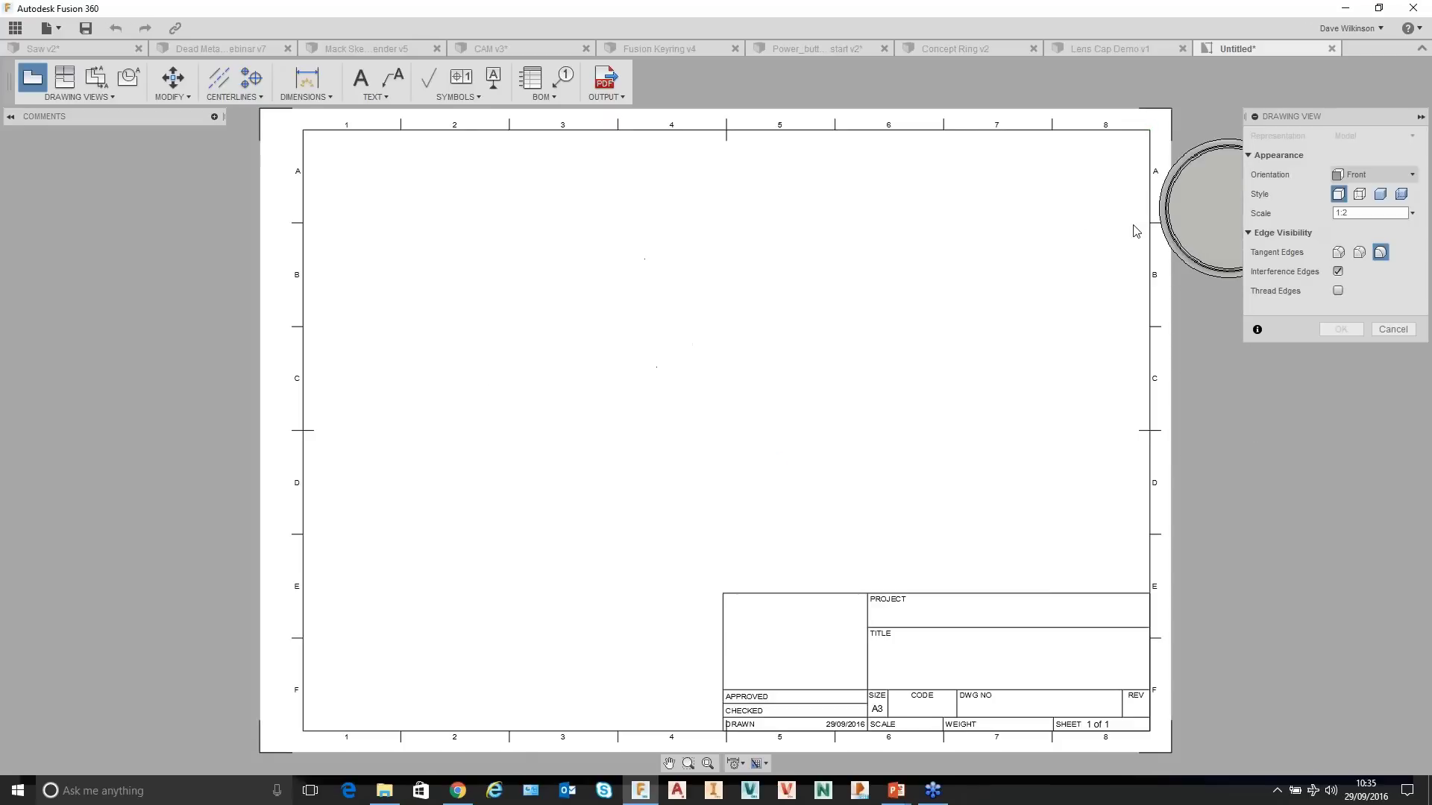
# Place a front base view of the cap in the sheet's upper-left area at a scale of 1:1.
pyautogui.click(560, 323)
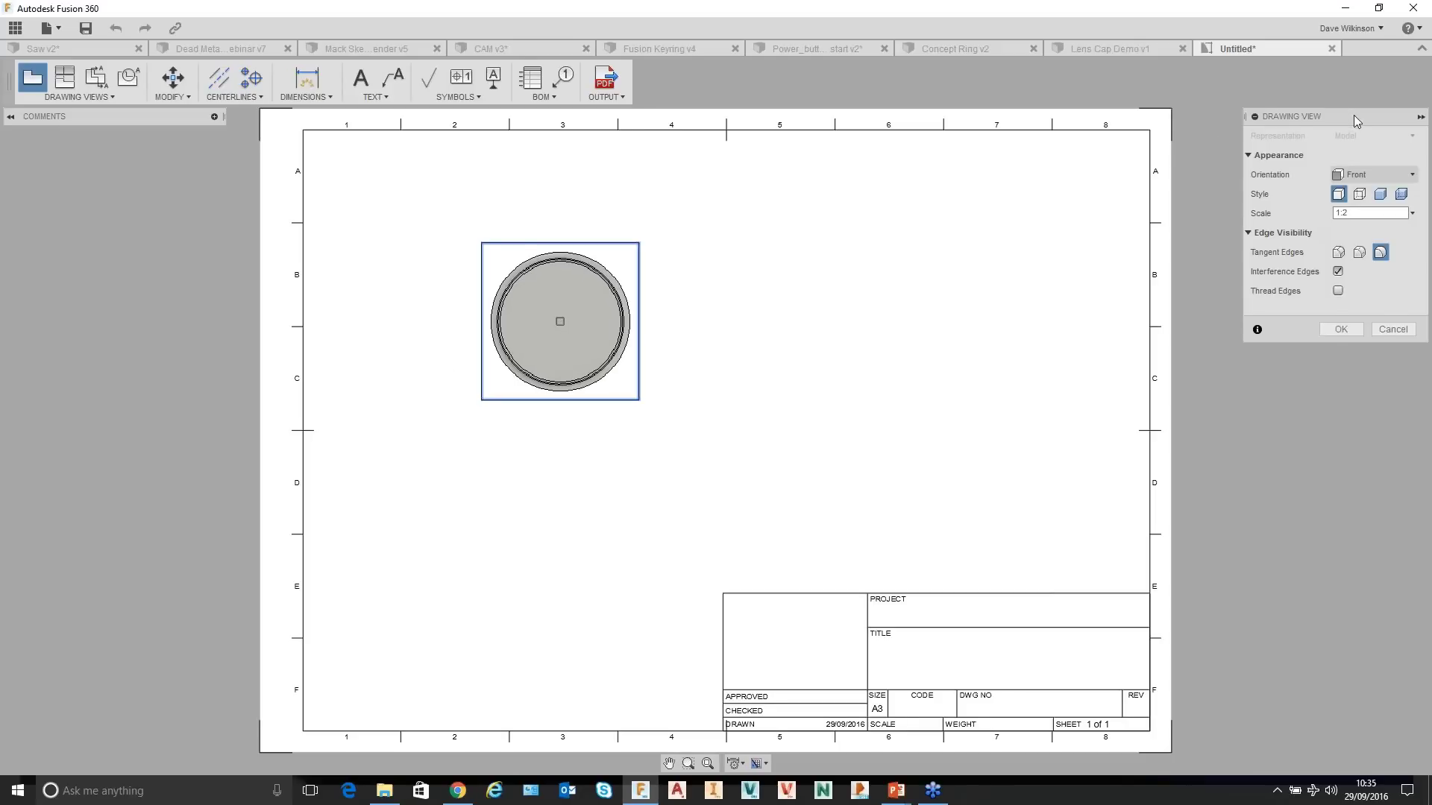
pyautogui.moveTo(1354, 115); pyautogui.dragTo(1210, 112)
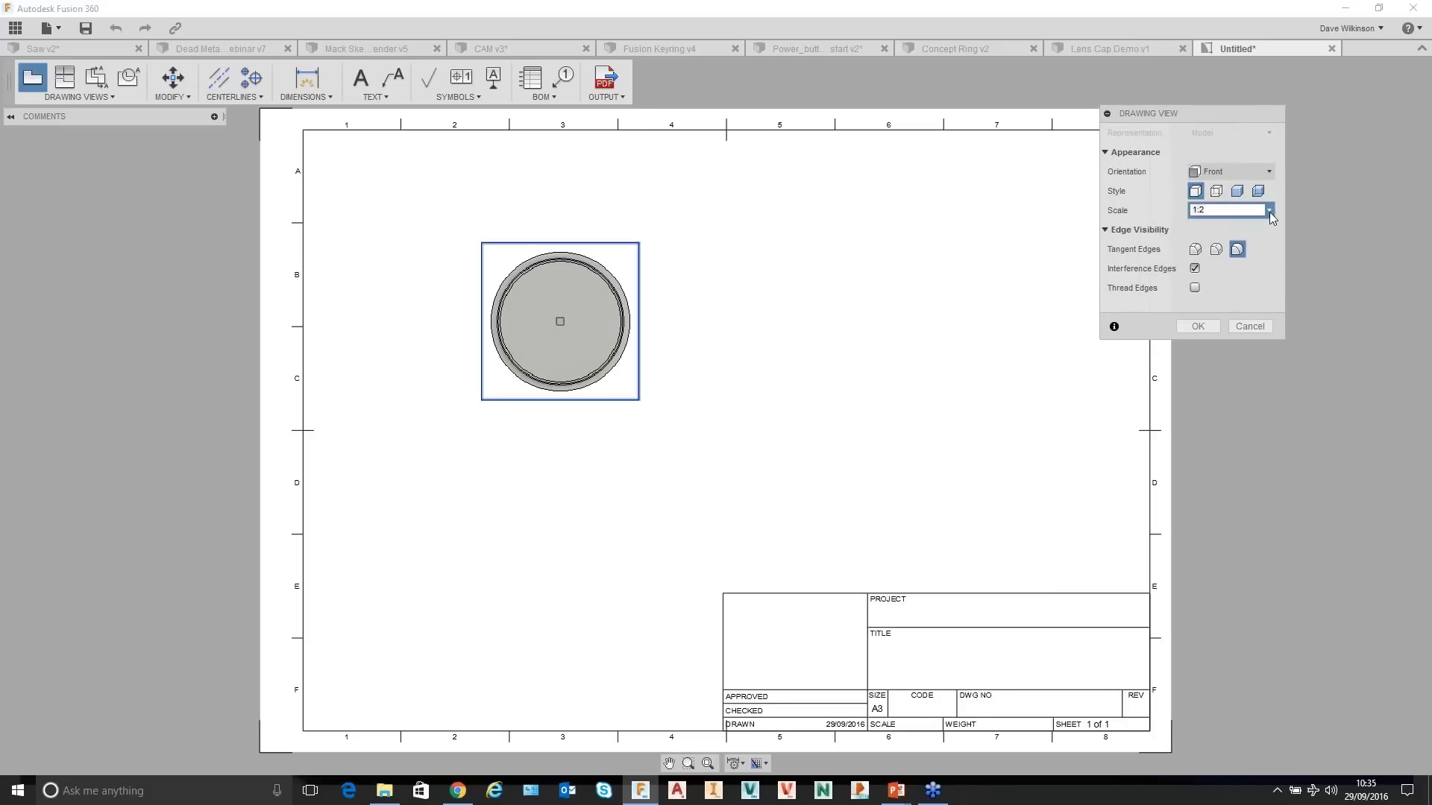
pyautogui.click(1254, 211)
pyautogui.write('1:1')
pyautogui.press('Return')
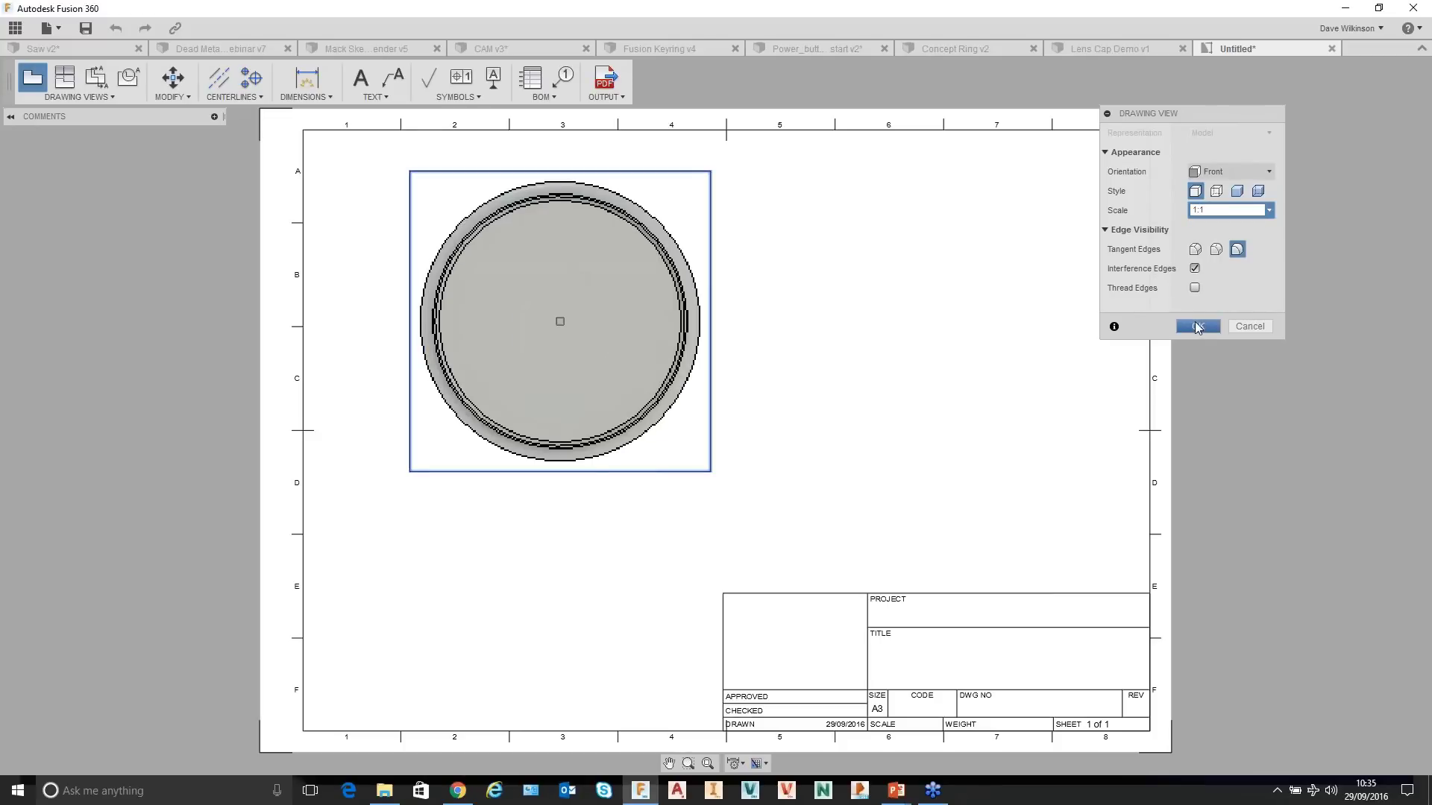
pyautogui.click(1196, 327)
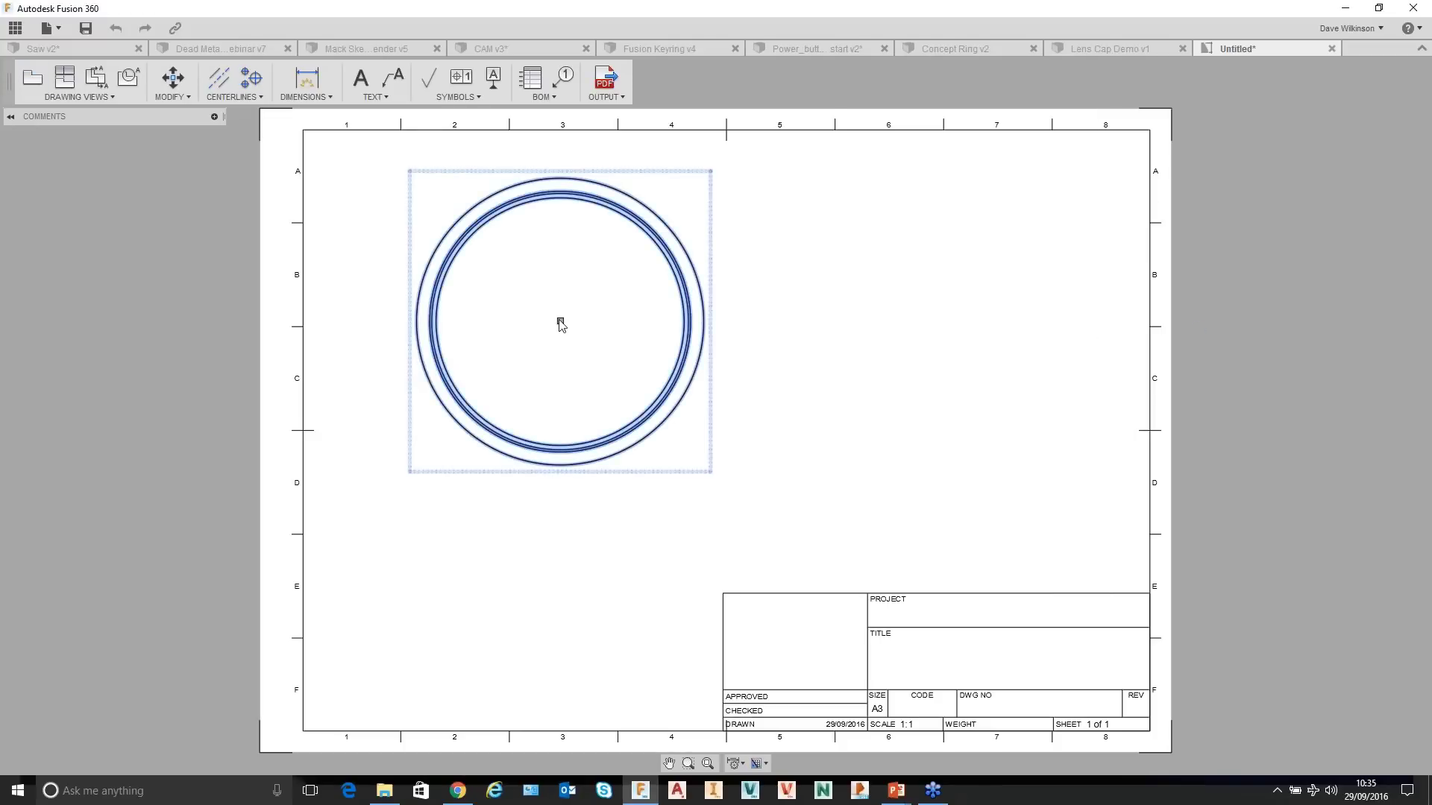
# Move the front view slightly lower on the sheet and project a side view horizontally from it.
pyautogui.moveTo(561, 325)
pyautogui.mouseDown()
pyautogui.moveTo(527, 390)
pyautogui.moveTo(626, 373)
pyautogui.moveTo(540, 380)
pyautogui.mouseUp()
pyautogui.click(800, 355)
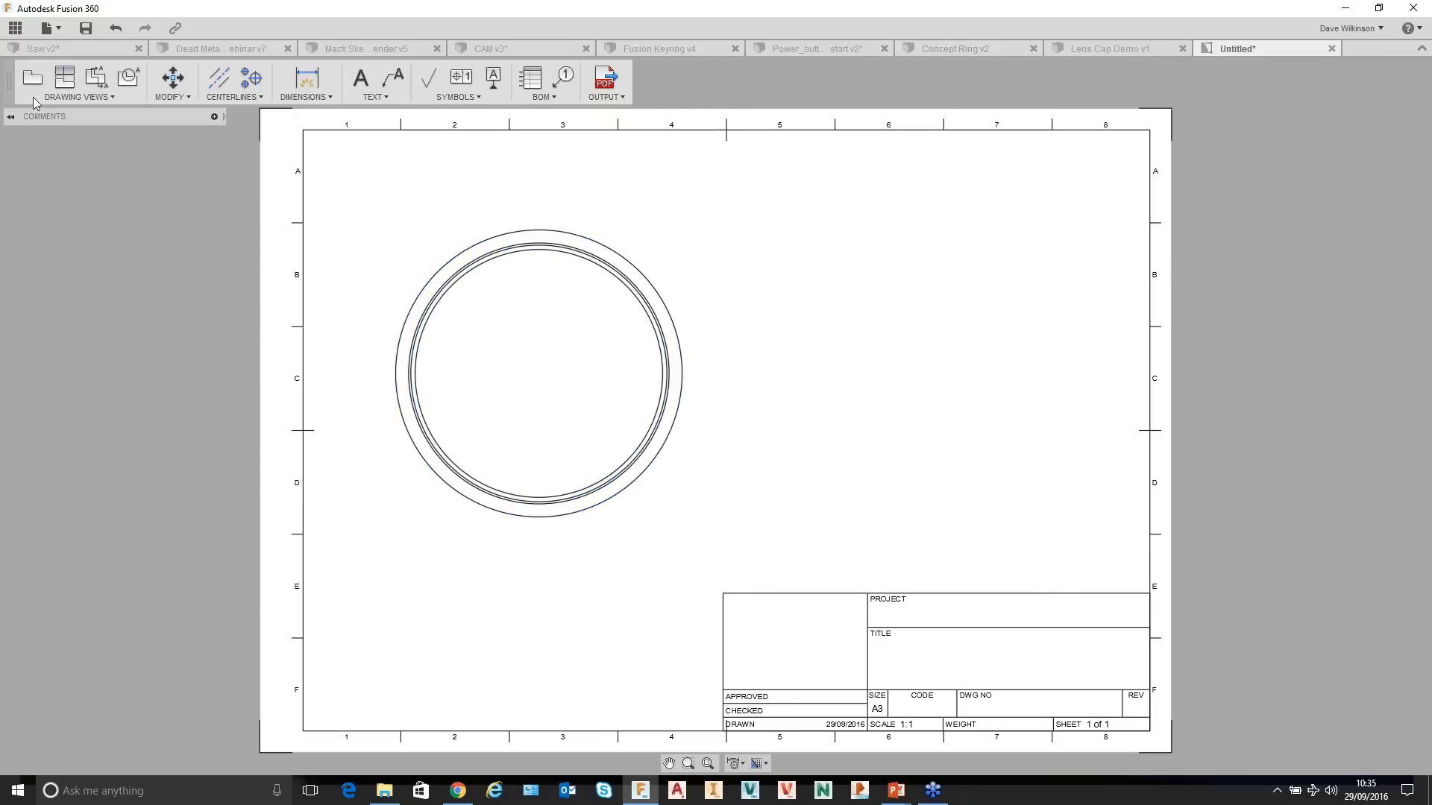
pyautogui.click(65, 77)
pyautogui.click(558, 390)
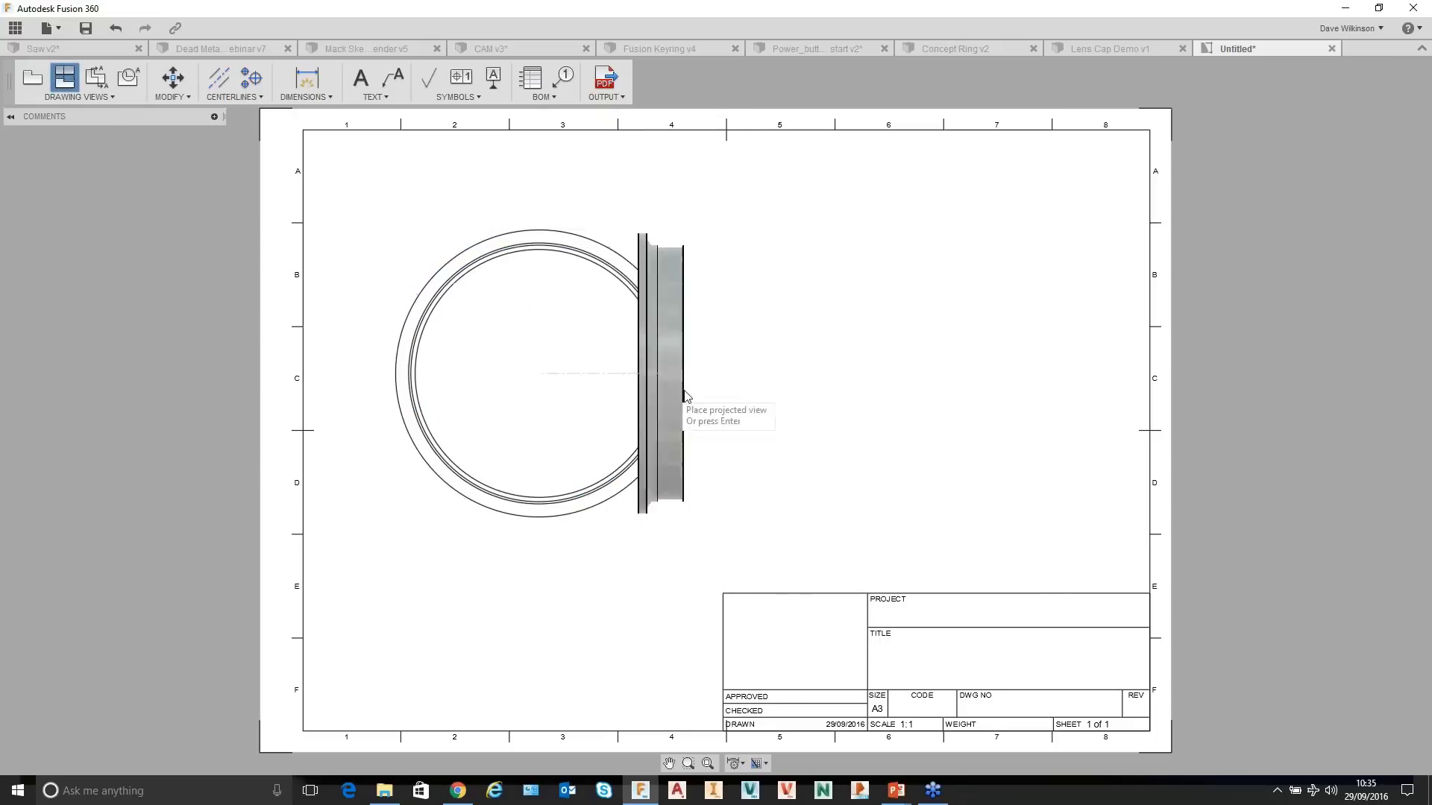
pyautogui.click(813, 379)
pyautogui.rightClick(890, 381)
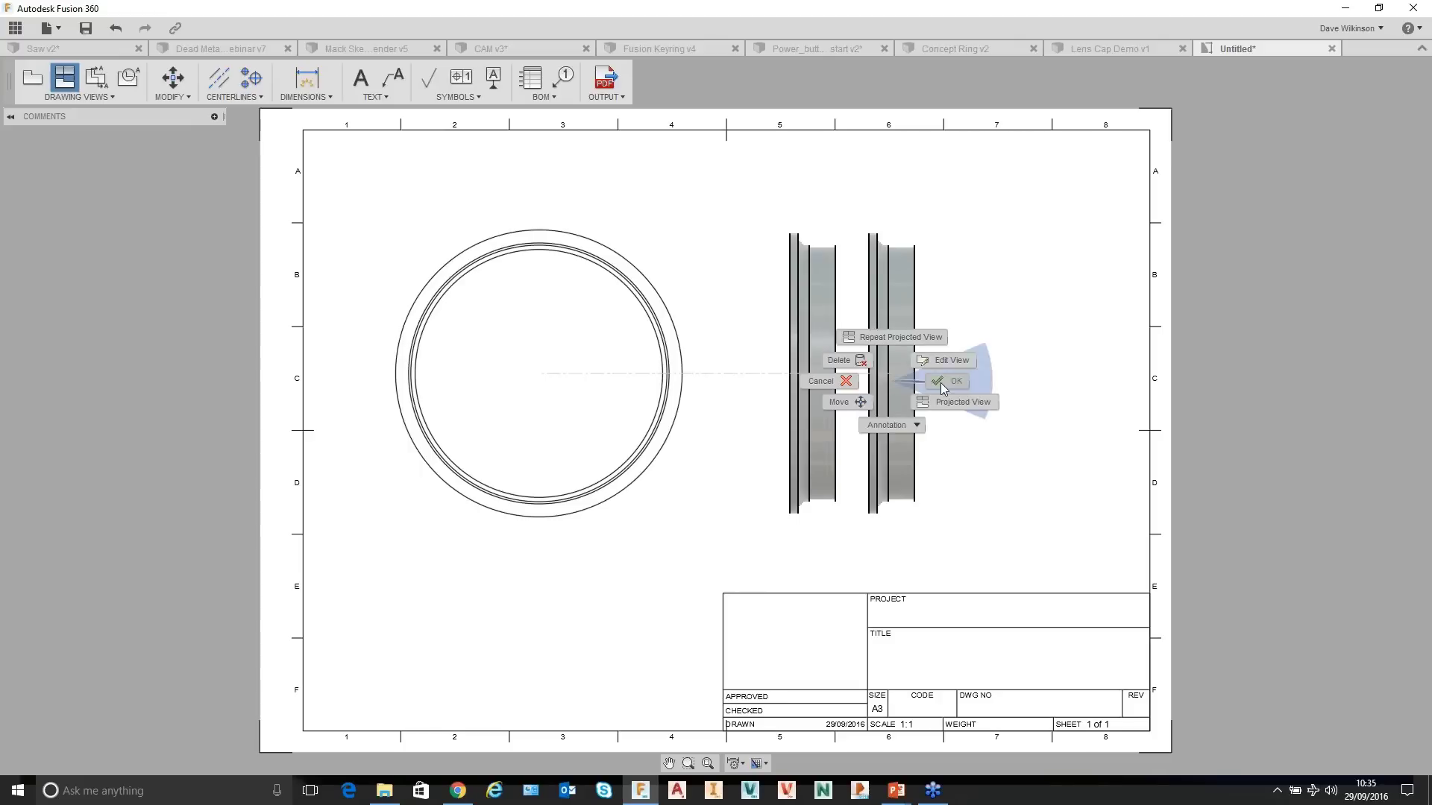
pyautogui.click(942, 382)
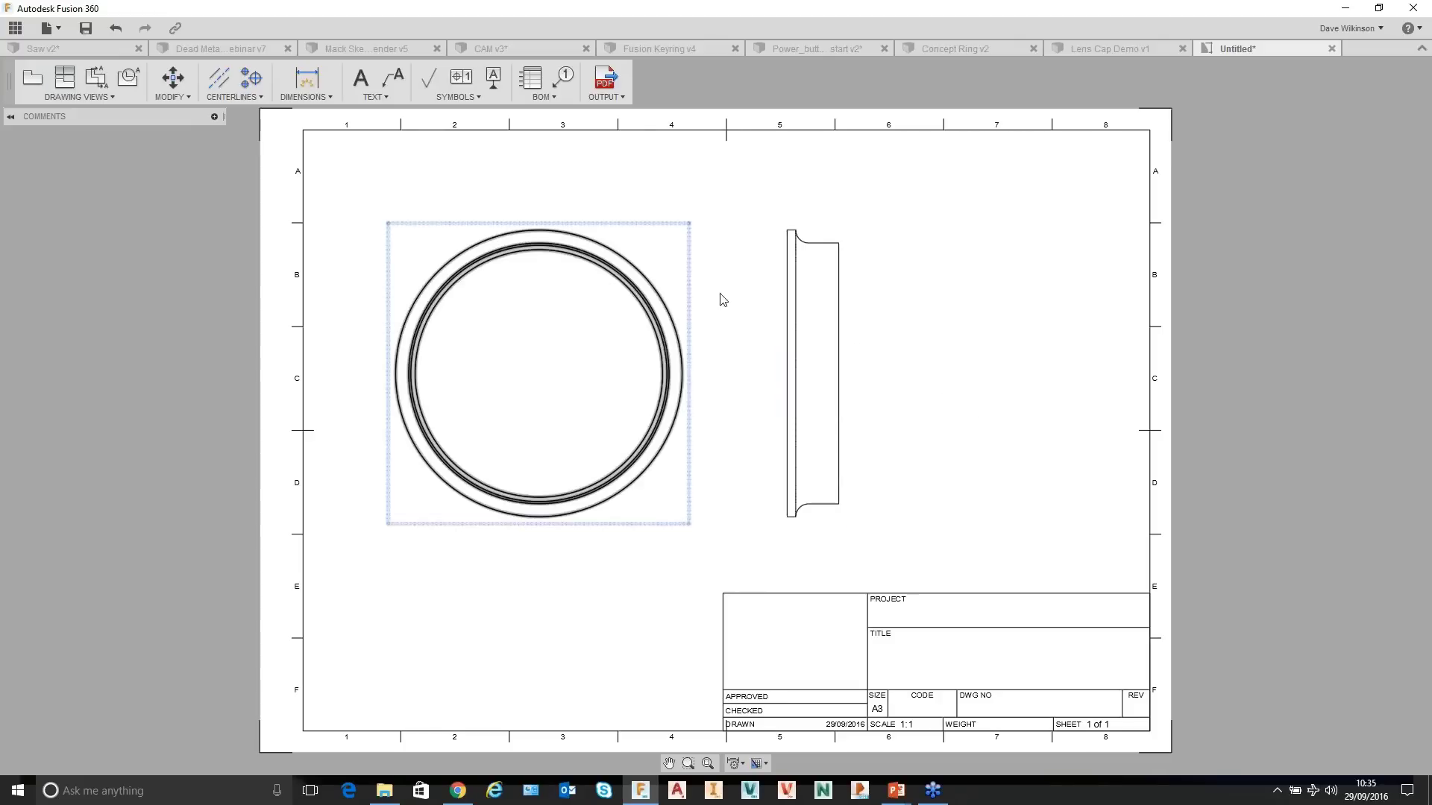
# Create a full vertical section view through the centre of the front view, placed beyond the side view at the parent's 1:1 scale.
pyautogui.click(97, 85)
pyautogui.click(535, 298)
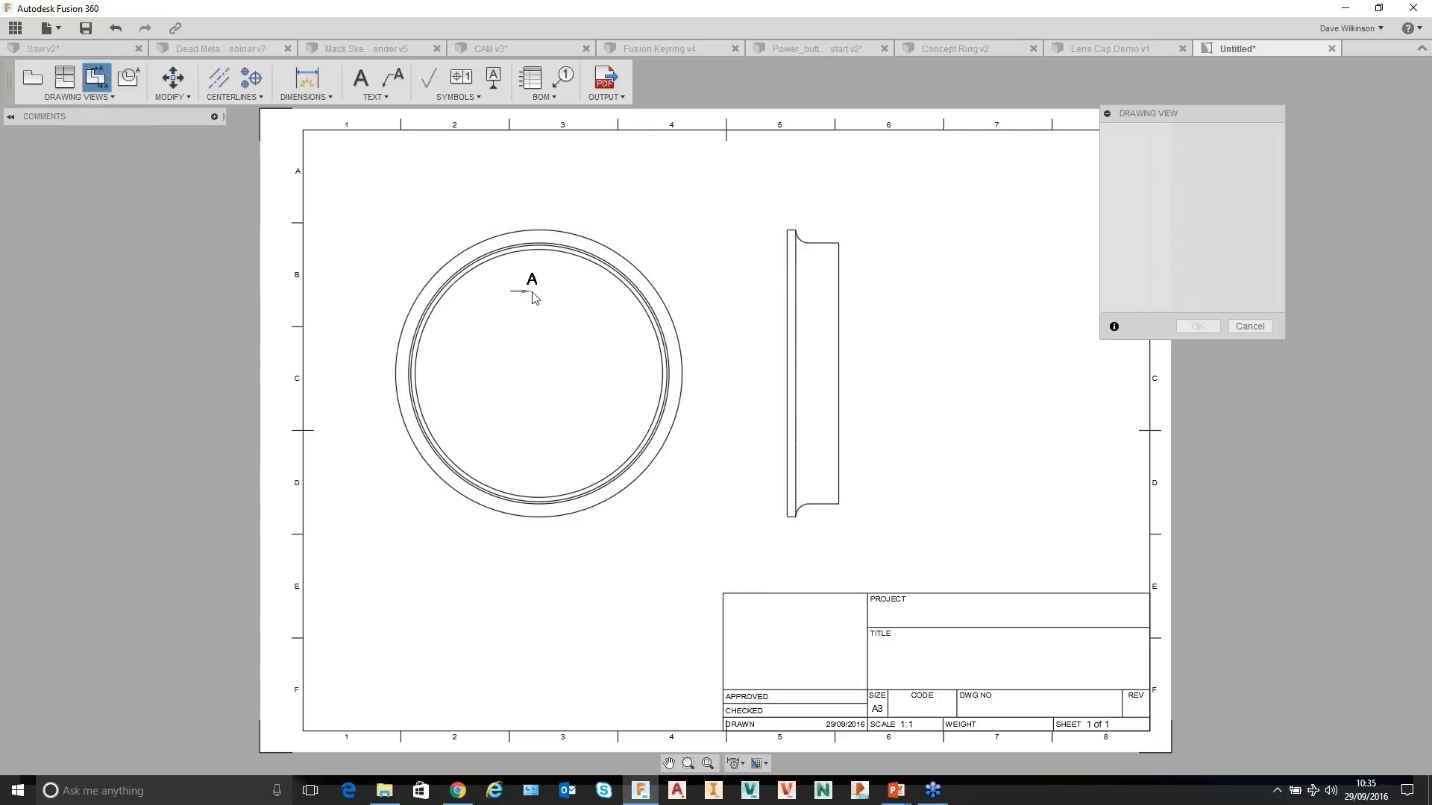
pyautogui.click(538, 230)
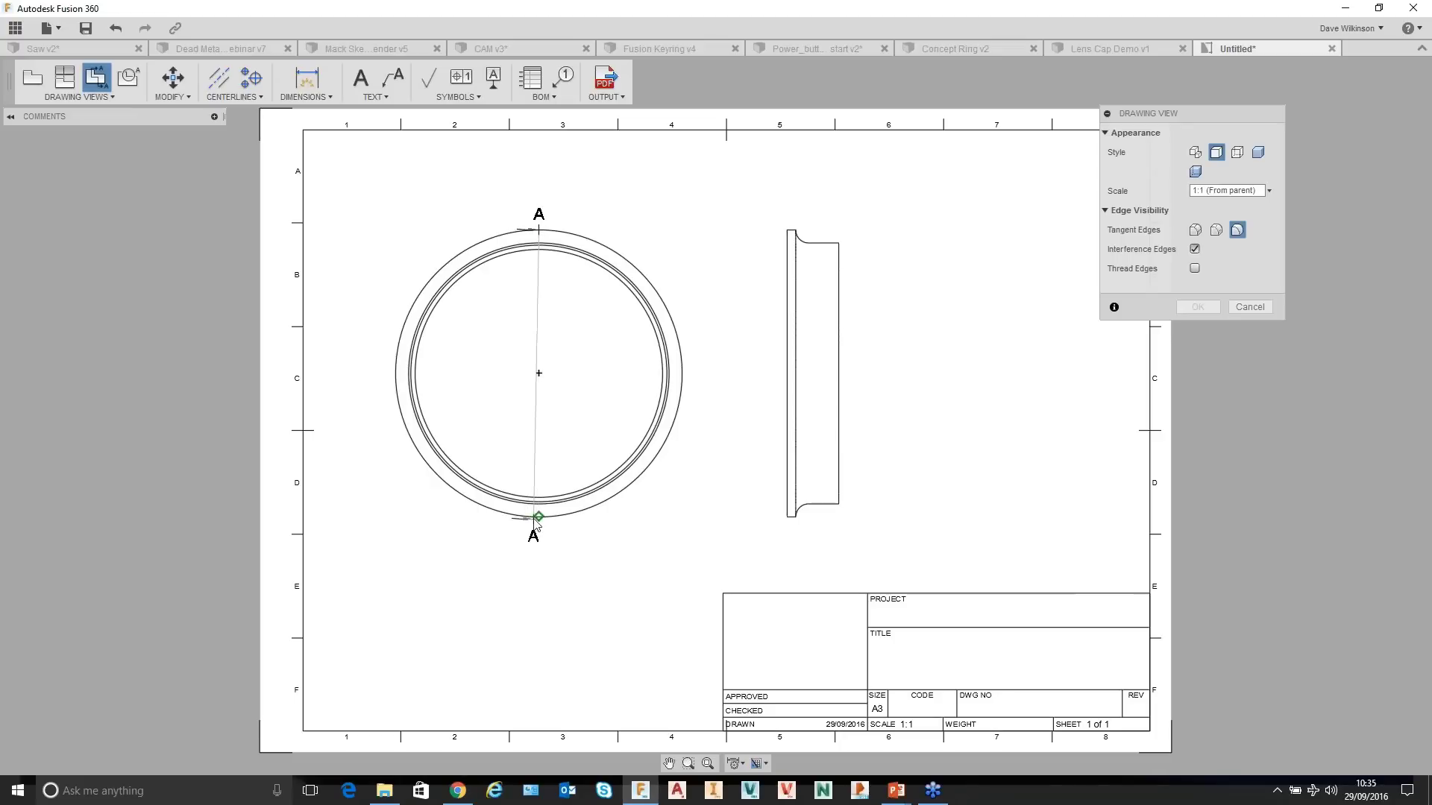
pyautogui.click(538, 516)
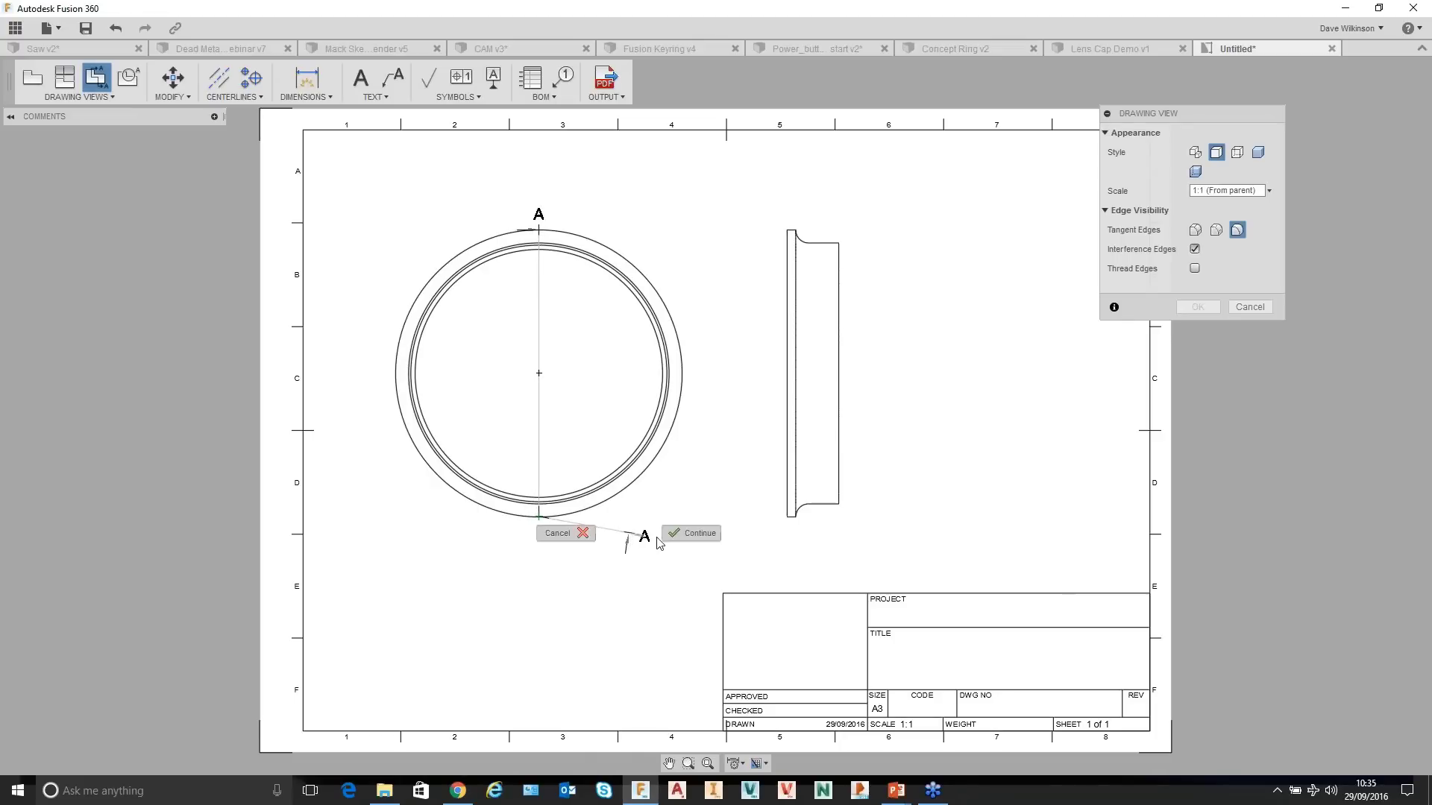
pyautogui.click(668, 534)
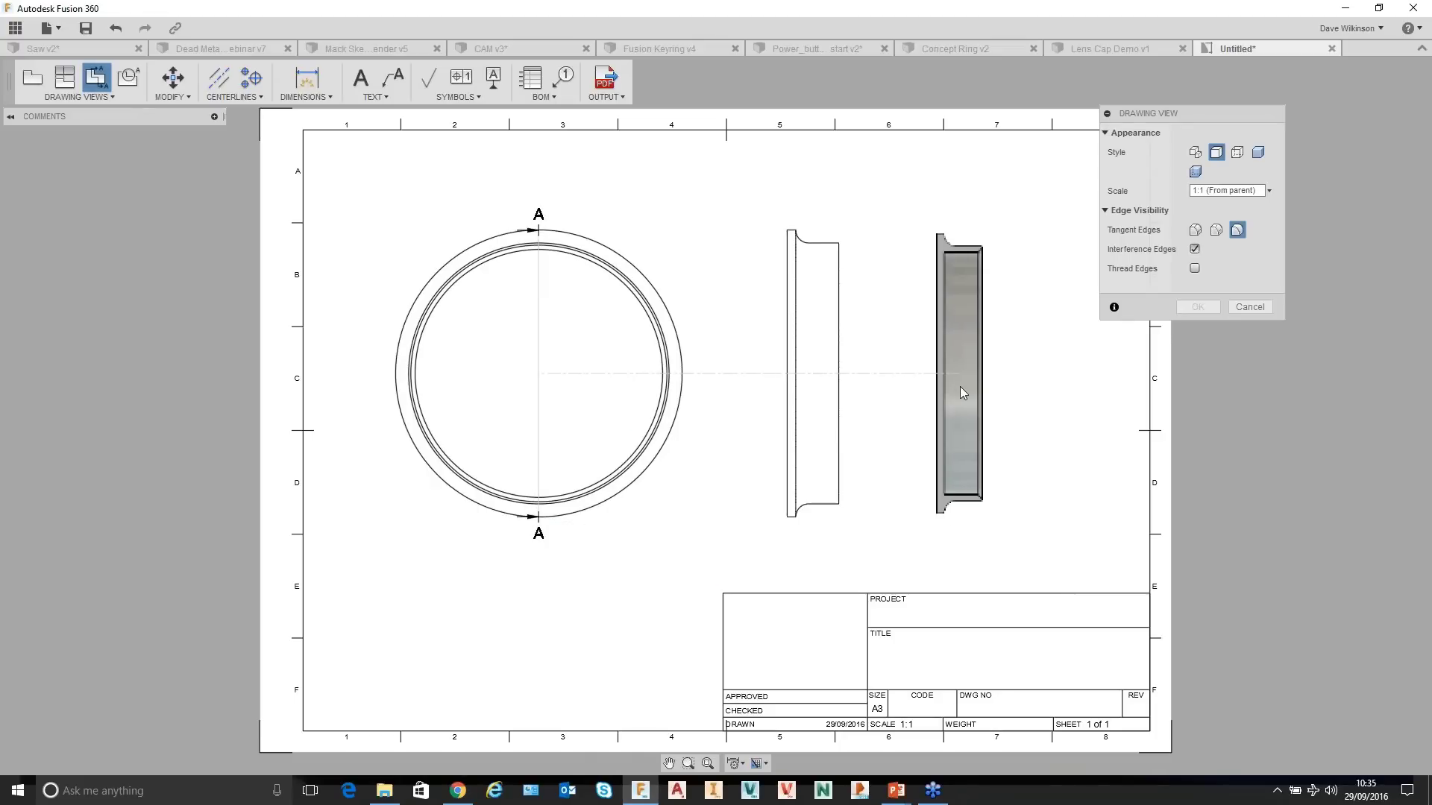
pyautogui.click(960, 387)
pyautogui.click(1202, 307)
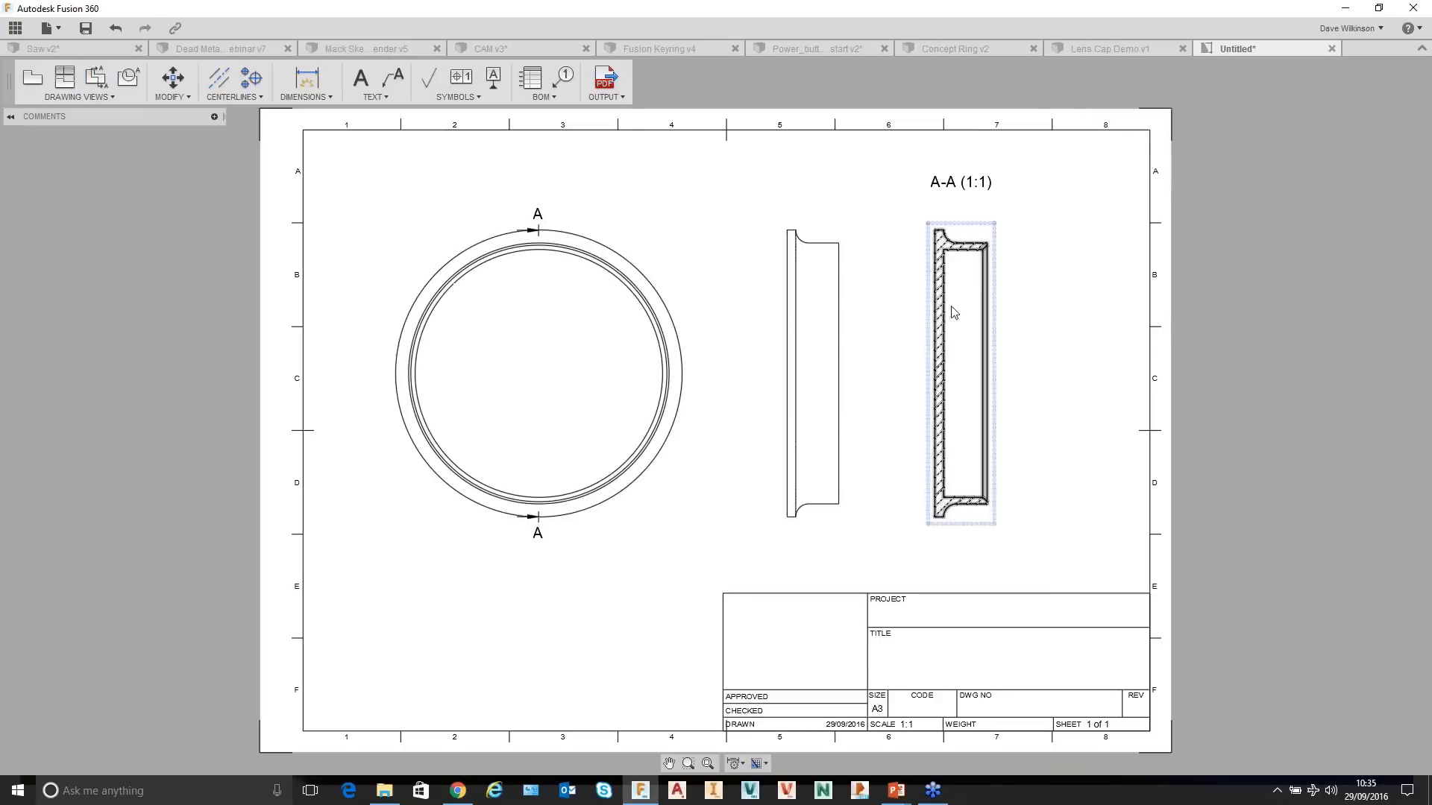
# Dimension the diameter of the cap's outermost circle in the front view.
pyautogui.scroll(3, 959, 291)
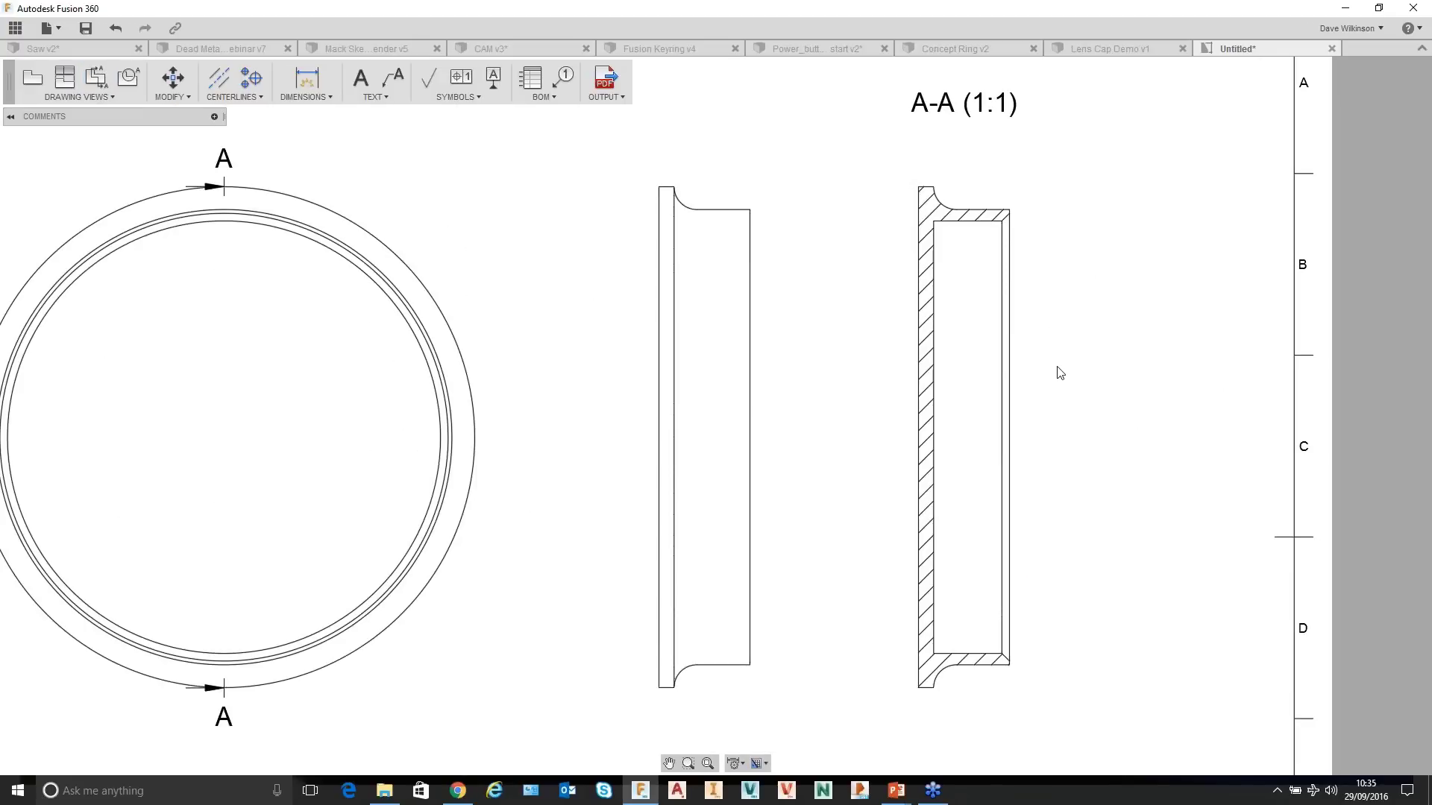
pyautogui.scroll(-3, 1052, 367)
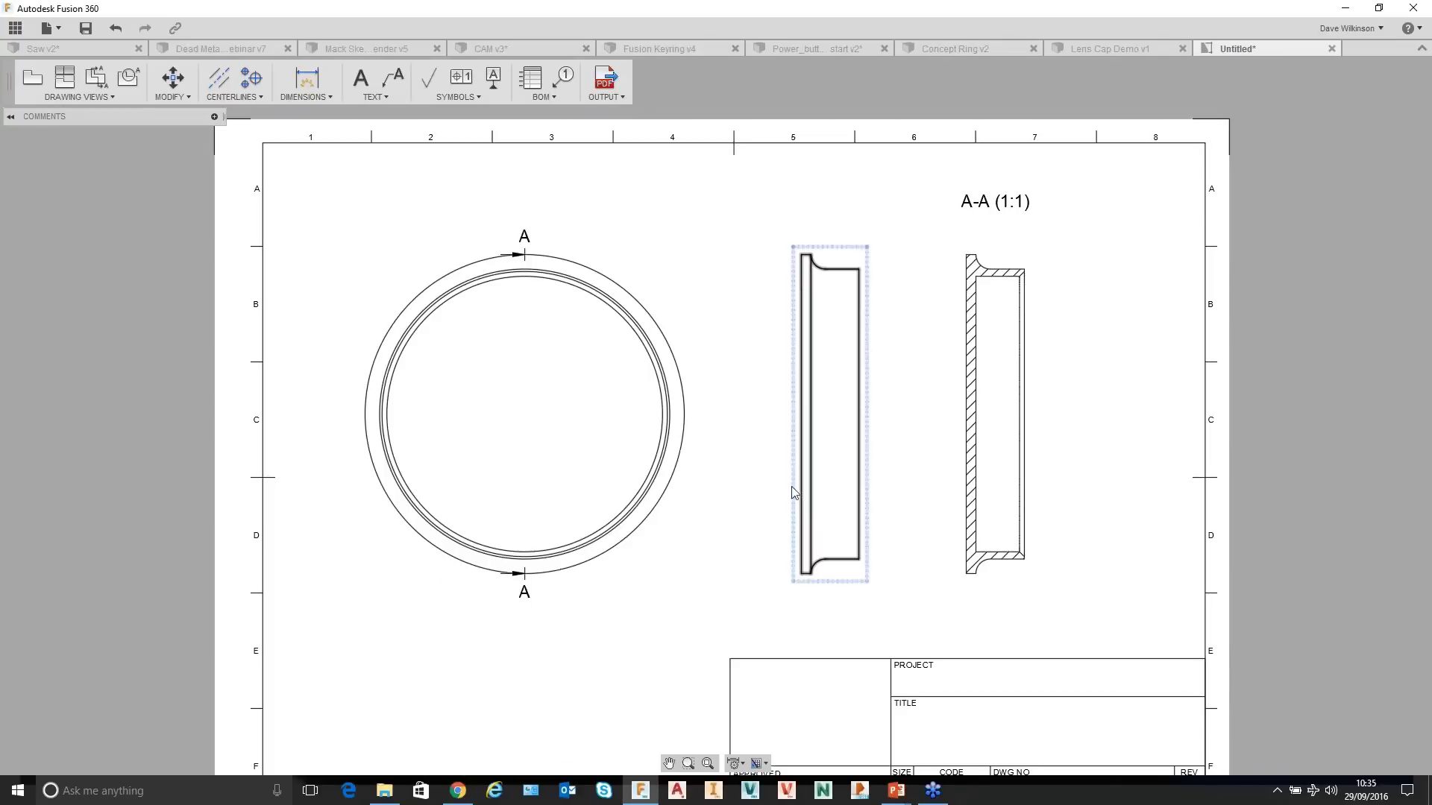
pyautogui.moveTo(690, 405)
pyautogui.mouseDown(button='middle')
pyautogui.moveTo(655, 405)
pyautogui.moveTo(648, 370)
pyautogui.mouseUp(button='middle')
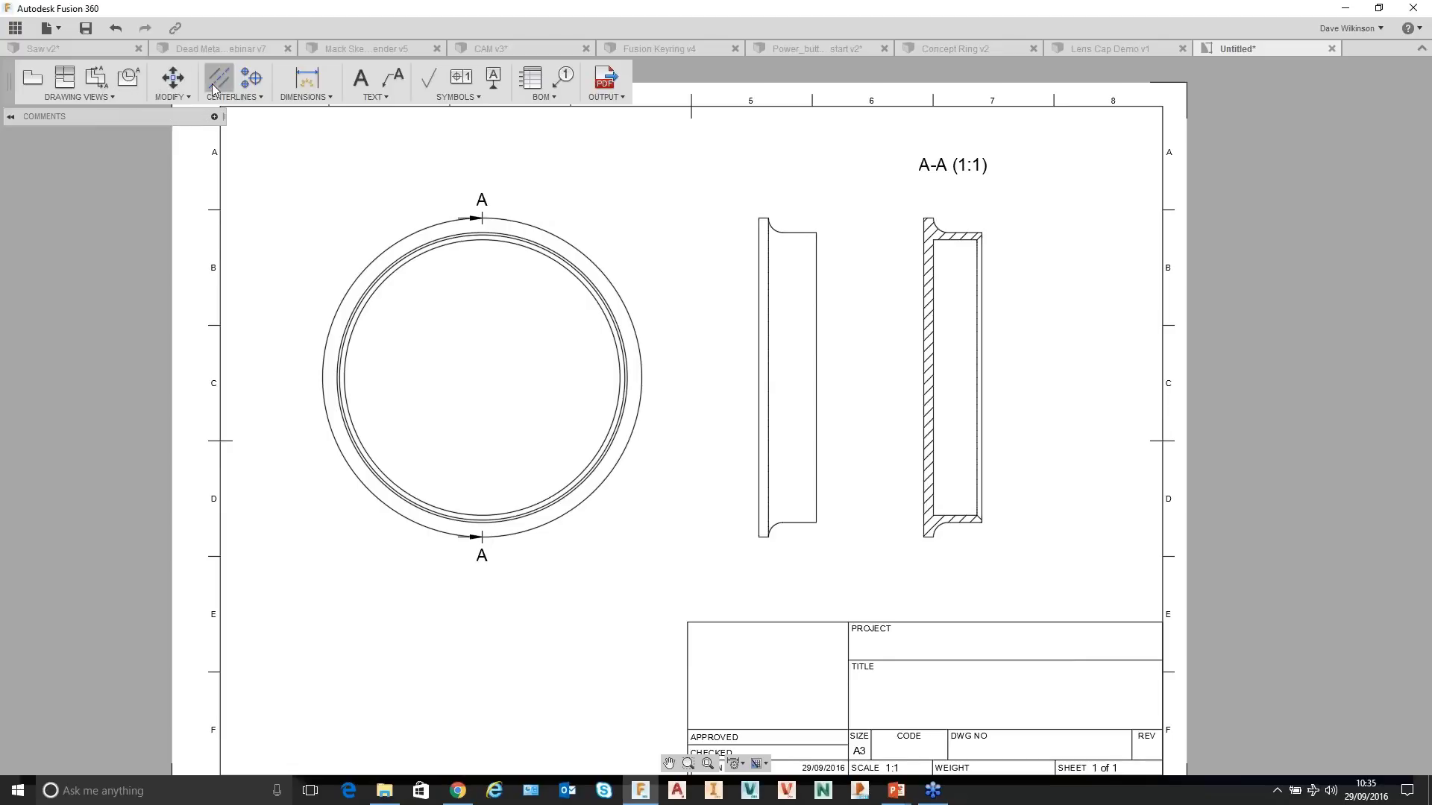
pyautogui.click(307, 77)
pyautogui.click(365, 272)
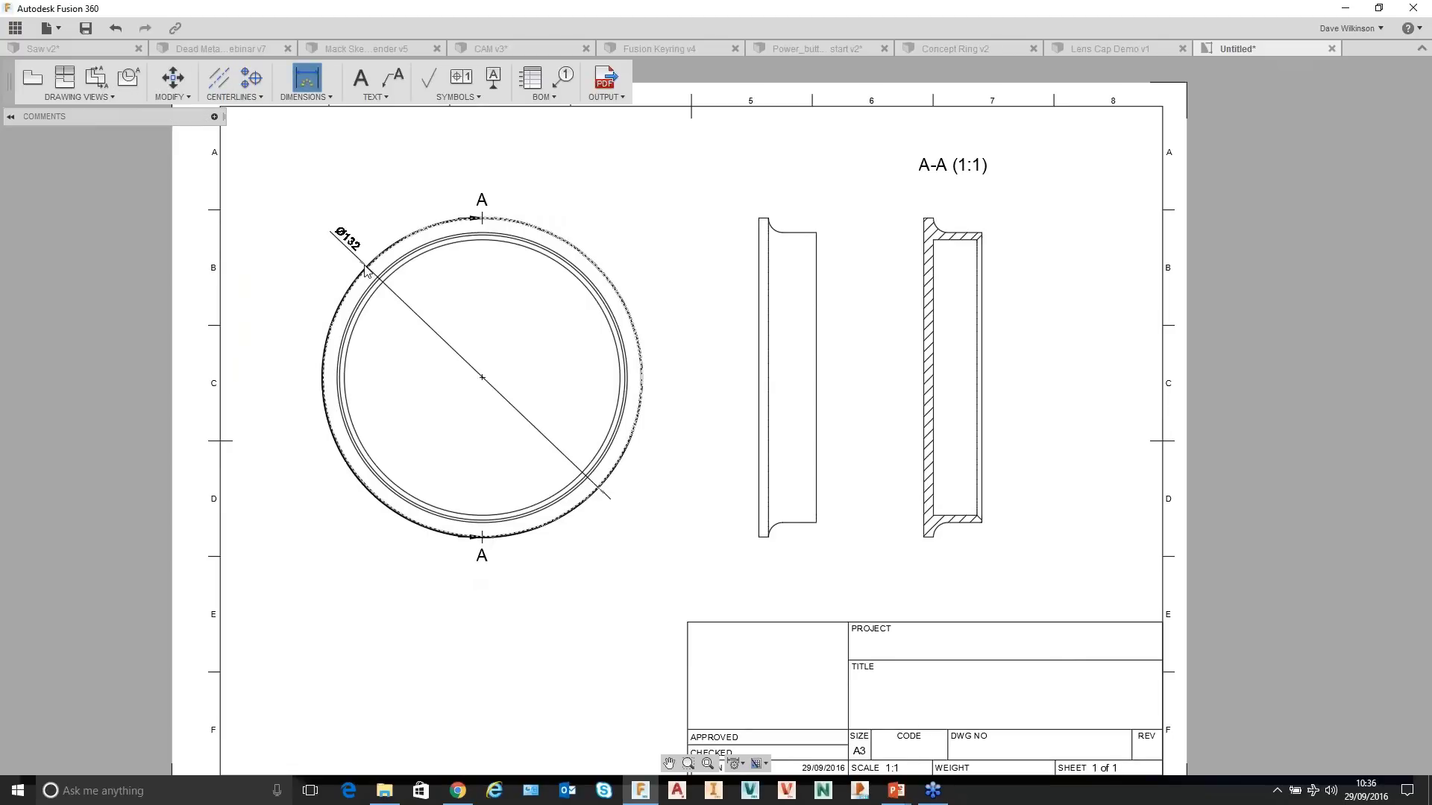
pyautogui.rightClick(368, 220)
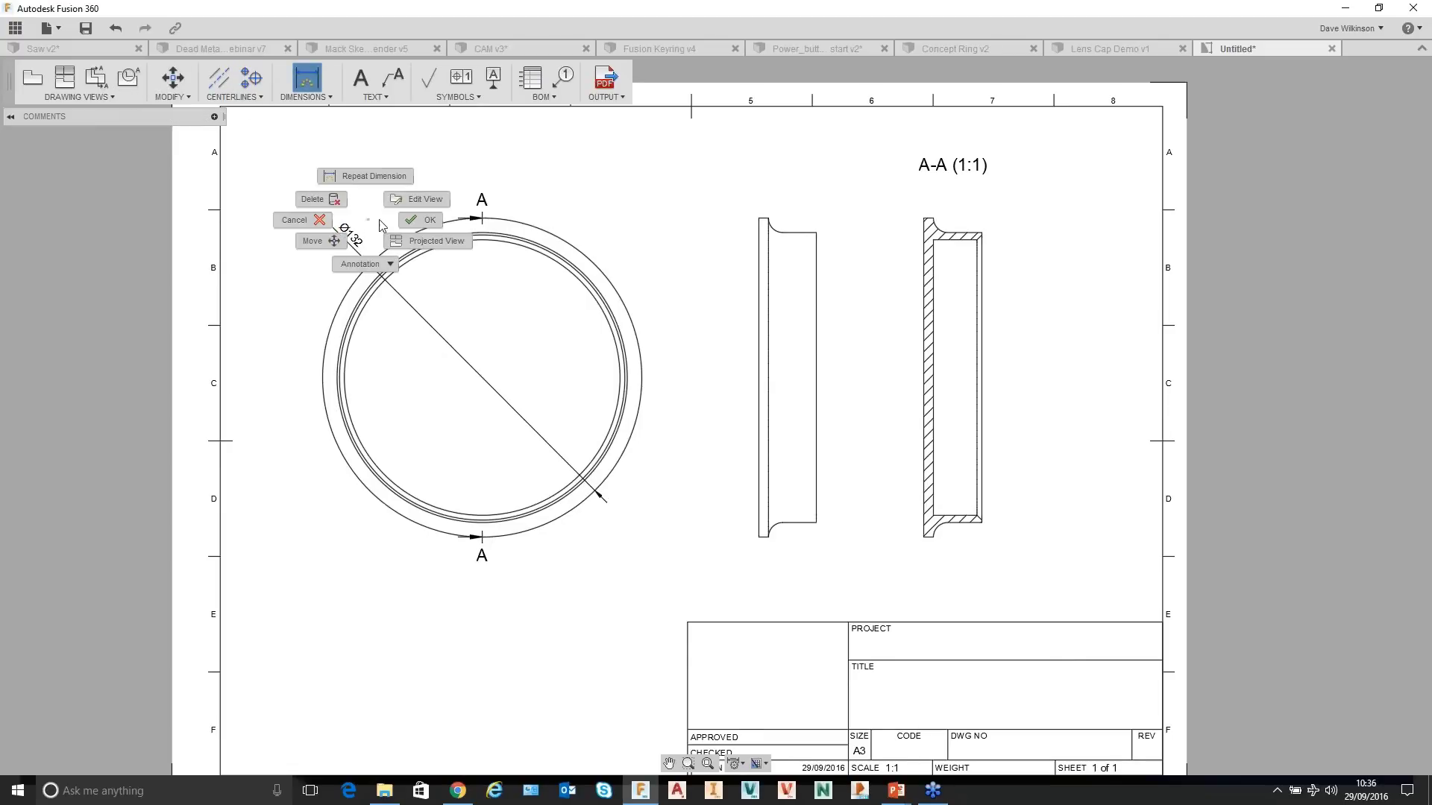
pyautogui.click(412, 220)
# Dimension the overall height of section view A-A between its outer flange corners, placing the dimension beside the flat face.
pyautogui.click(307, 79)
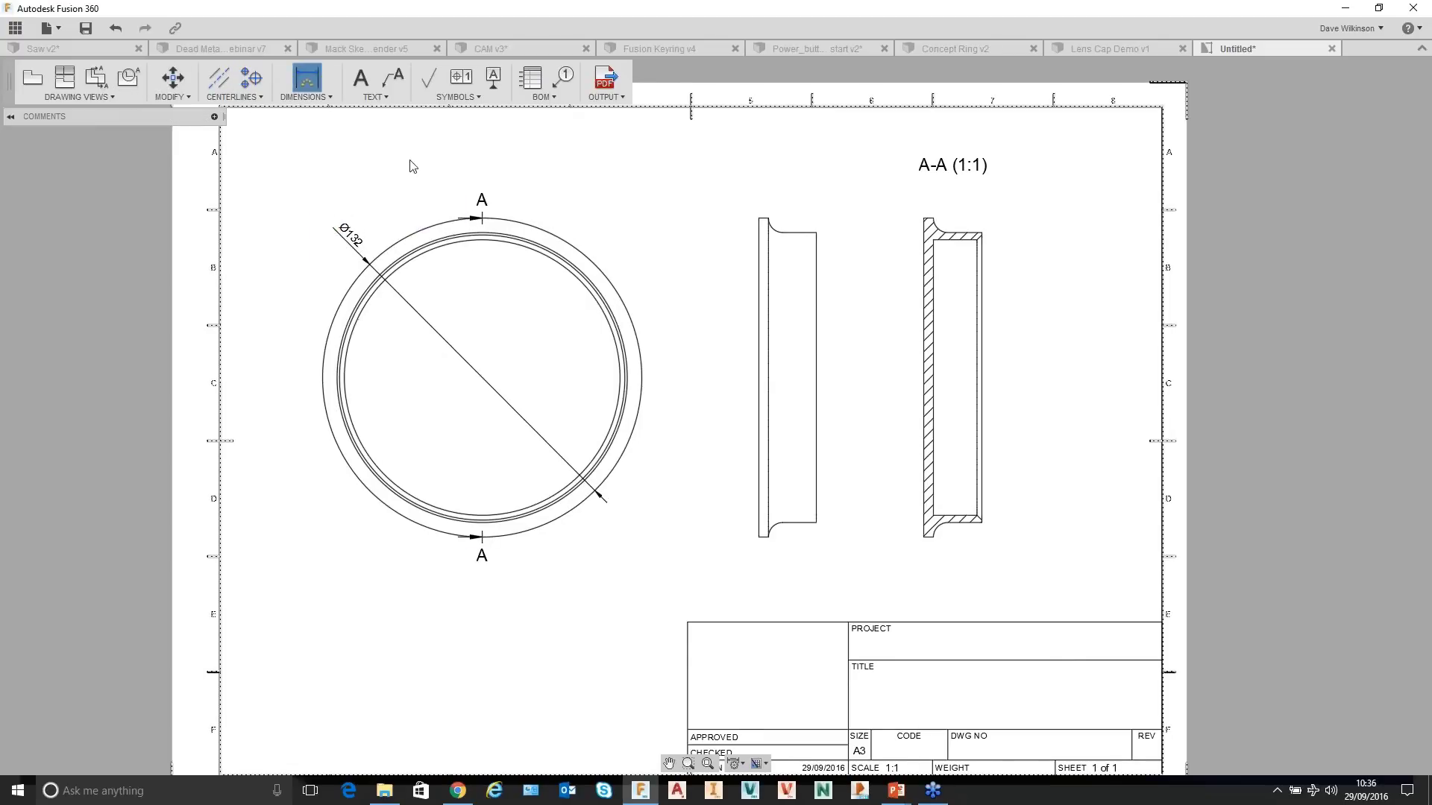
pyautogui.click(924, 218)
pyautogui.click(924, 536)
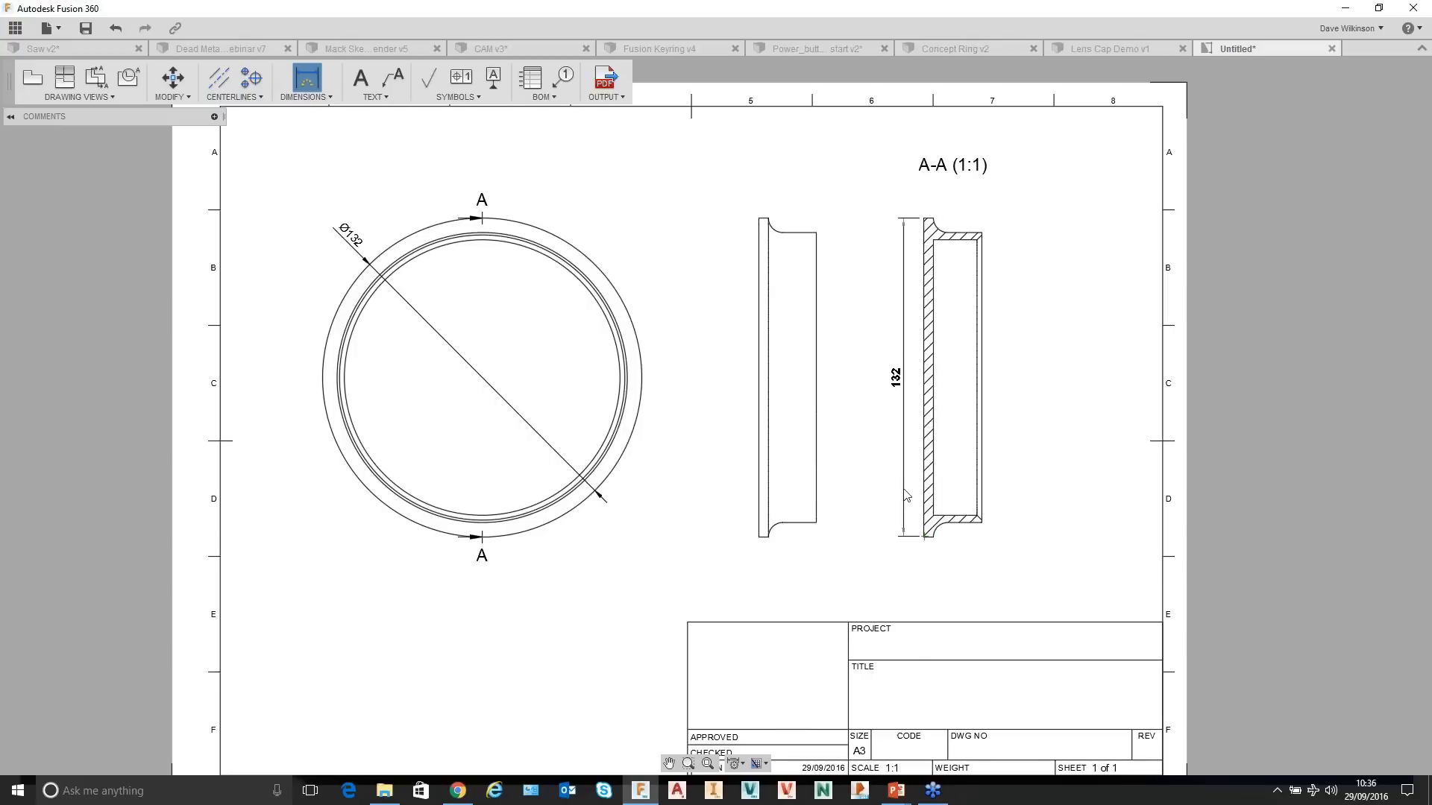
pyautogui.click(895, 455)
pyautogui.rightClick(869, 387)
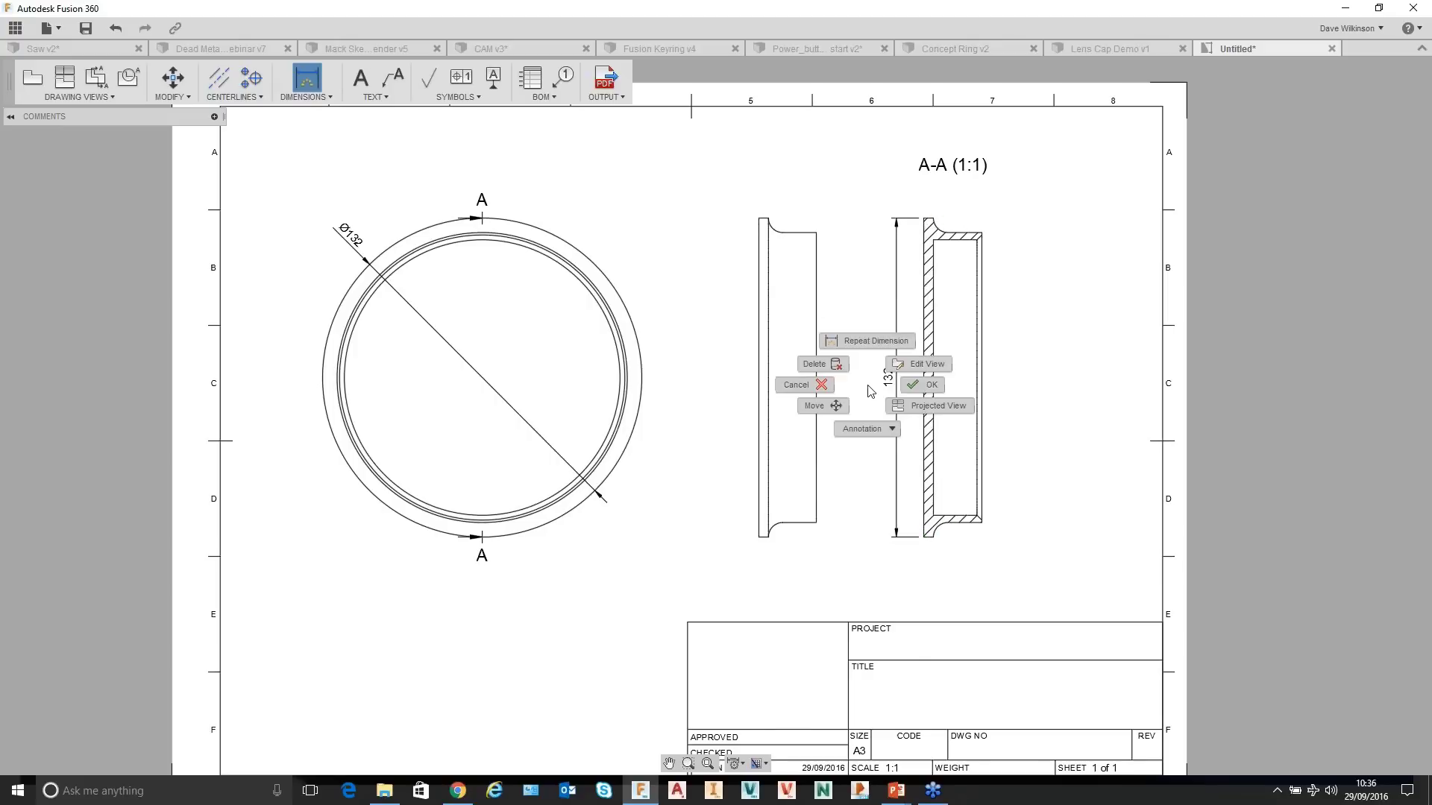
pyautogui.click(921, 385)
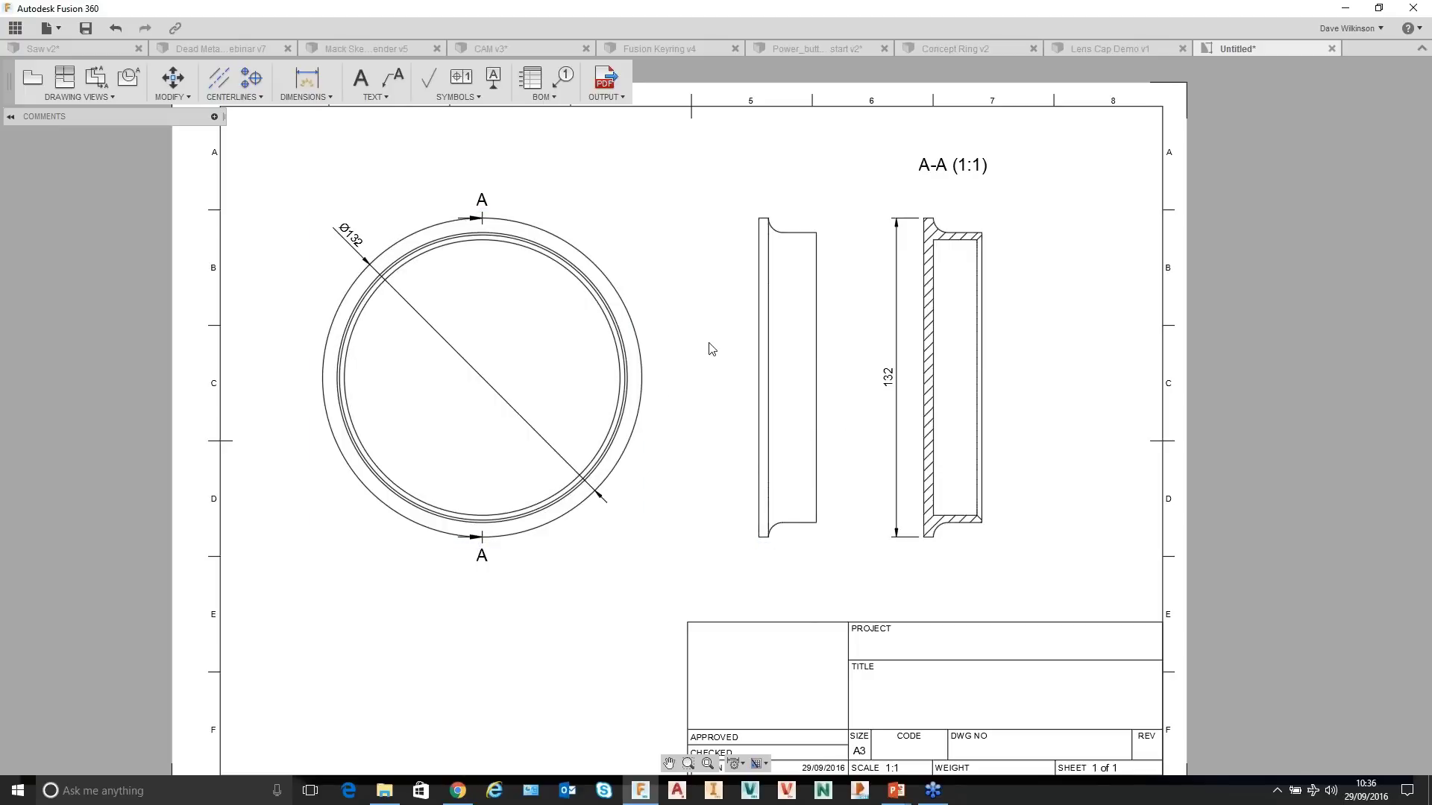
# Export the drawing to the Desktop as a PDF file named "Demo".
pyautogui.moveTo(709, 348); pyautogui.dragTo(701, 310, button='middle')
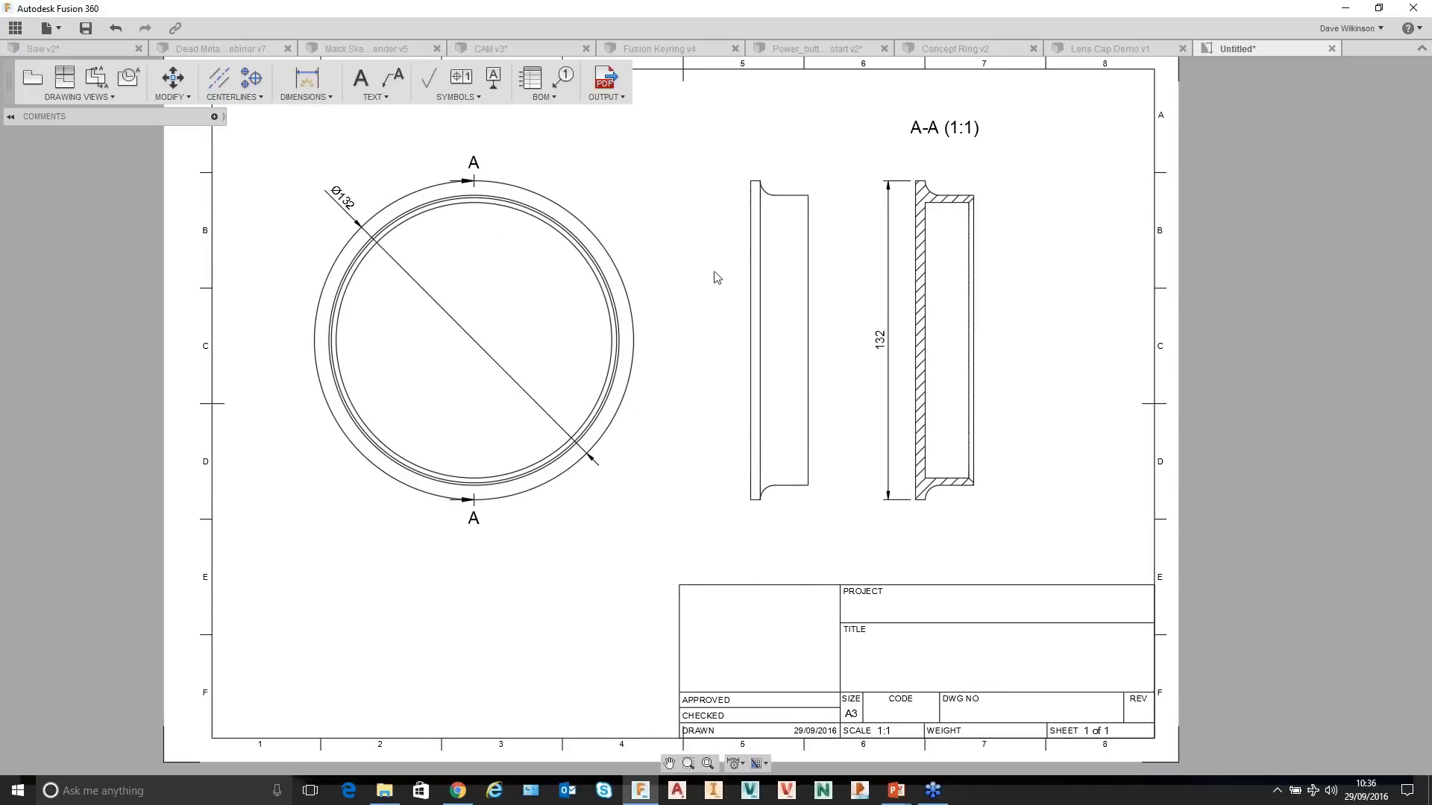
pyautogui.click(606, 95)
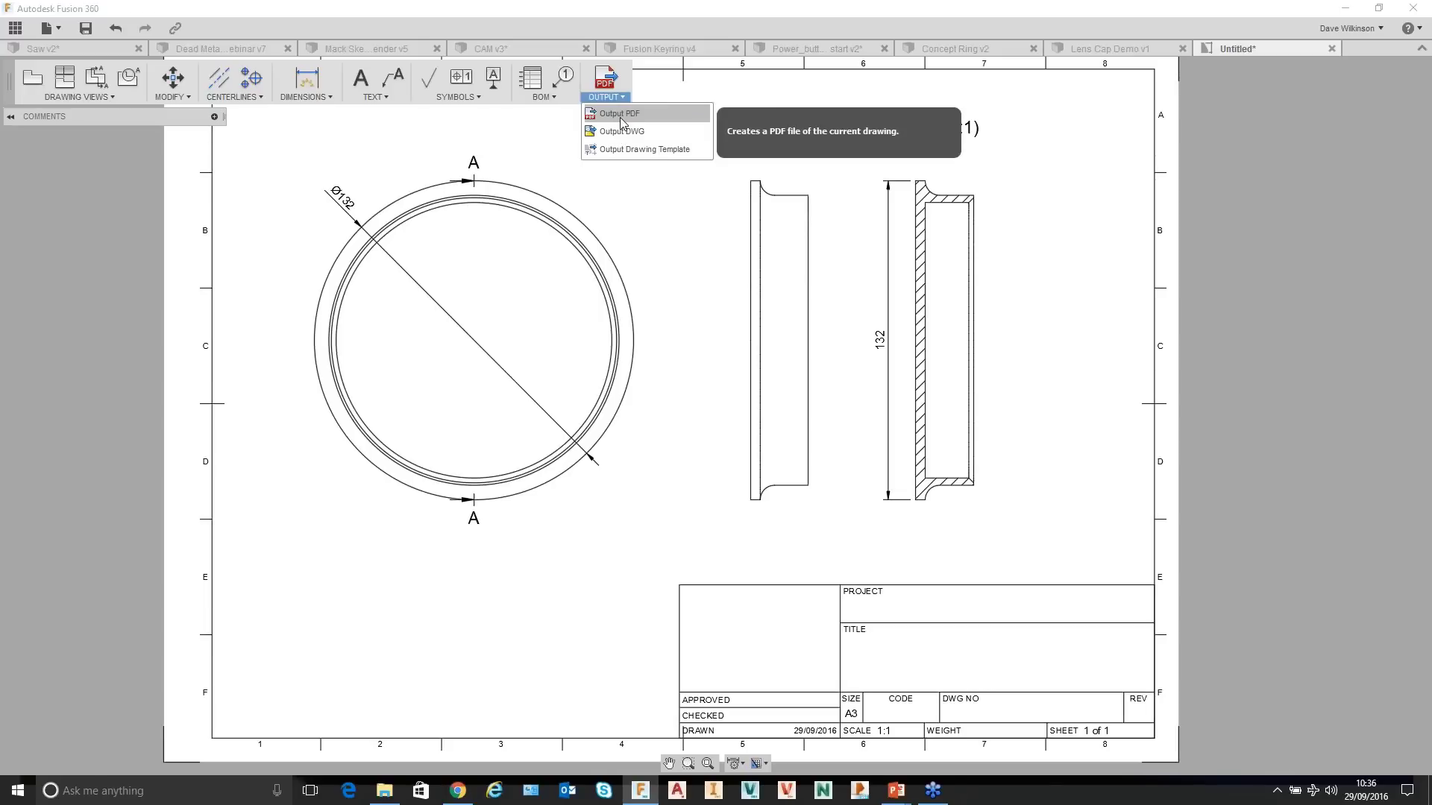
pyautogui.click(620, 114)
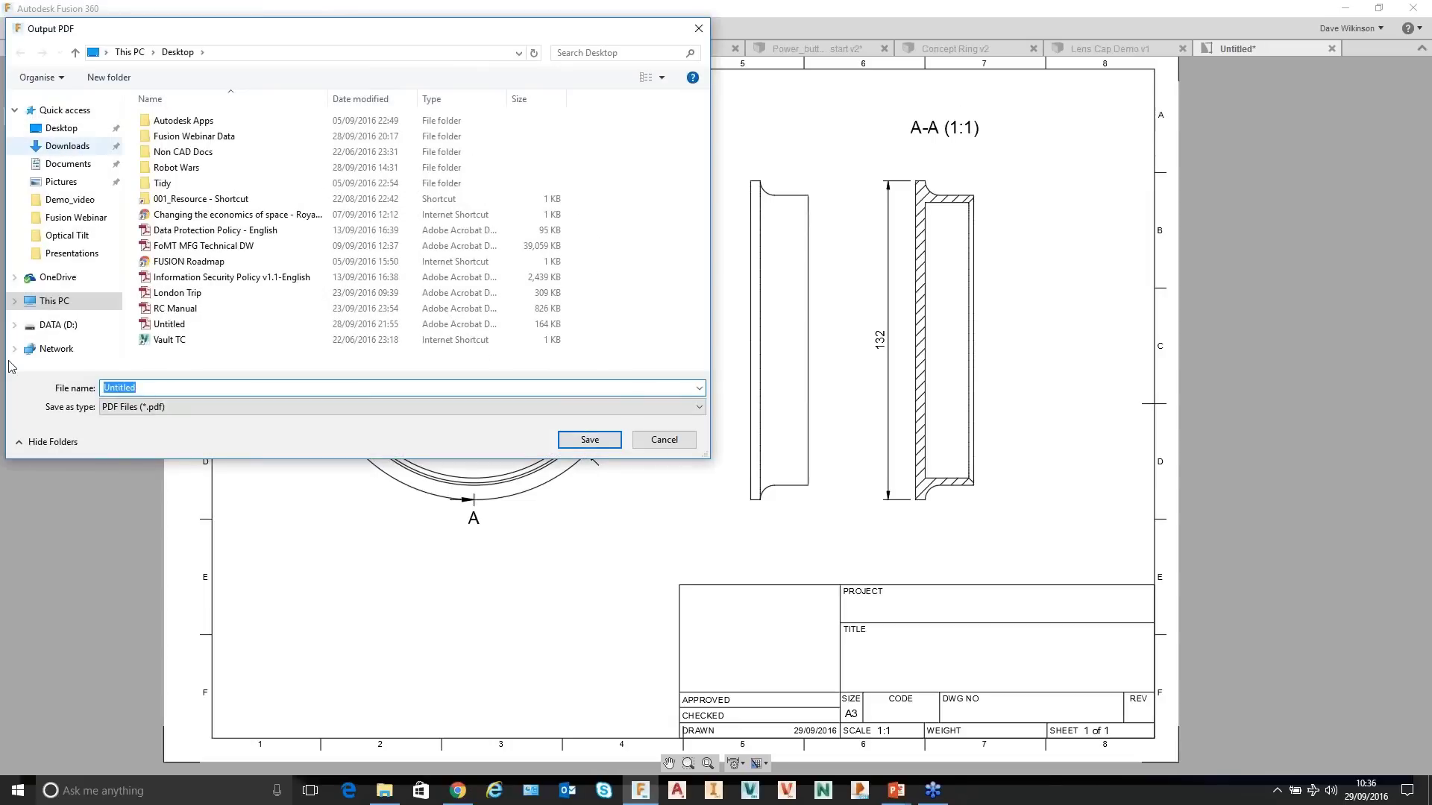
pyautogui.click(61, 130)
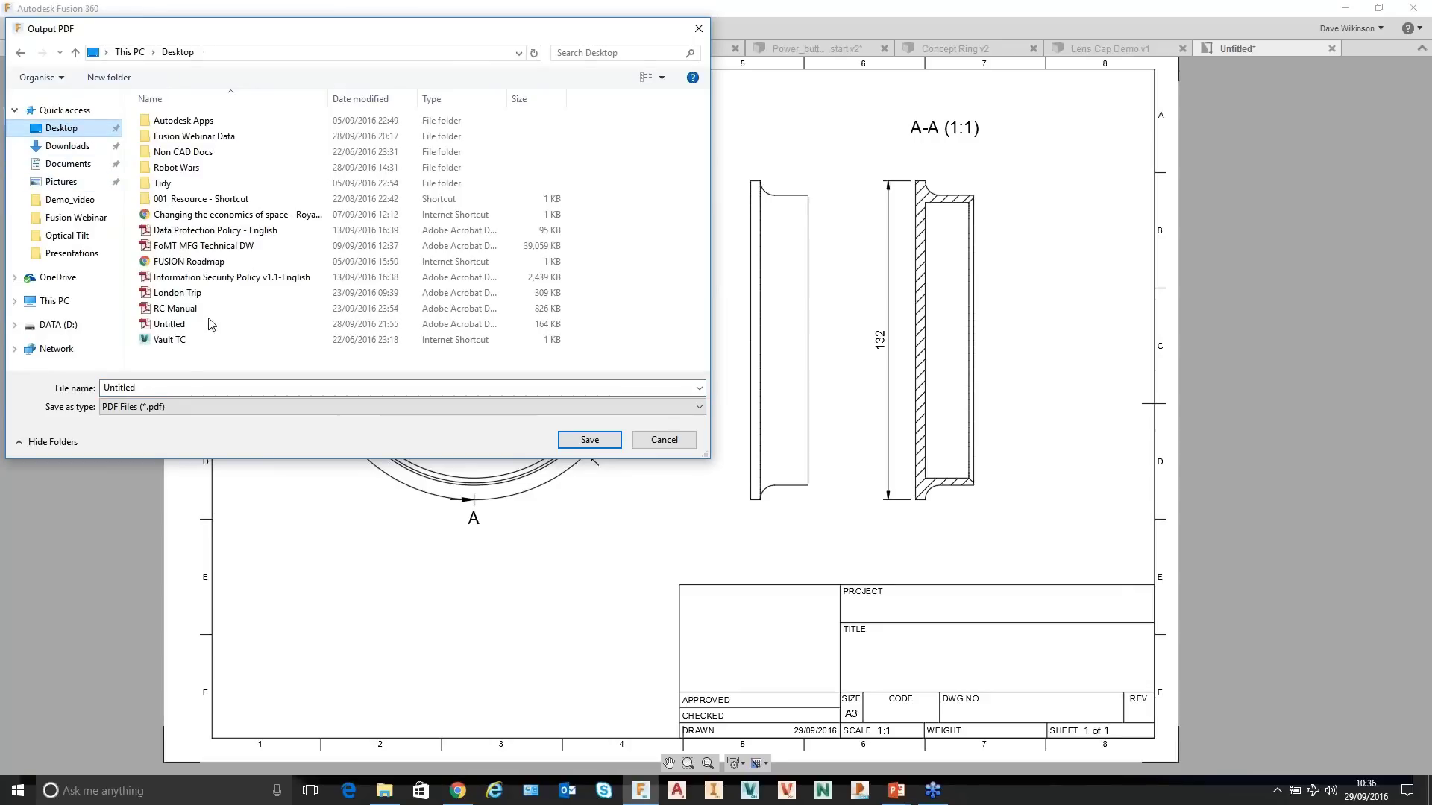
pyautogui.click(173, 388)
pyautogui.write('Dem')
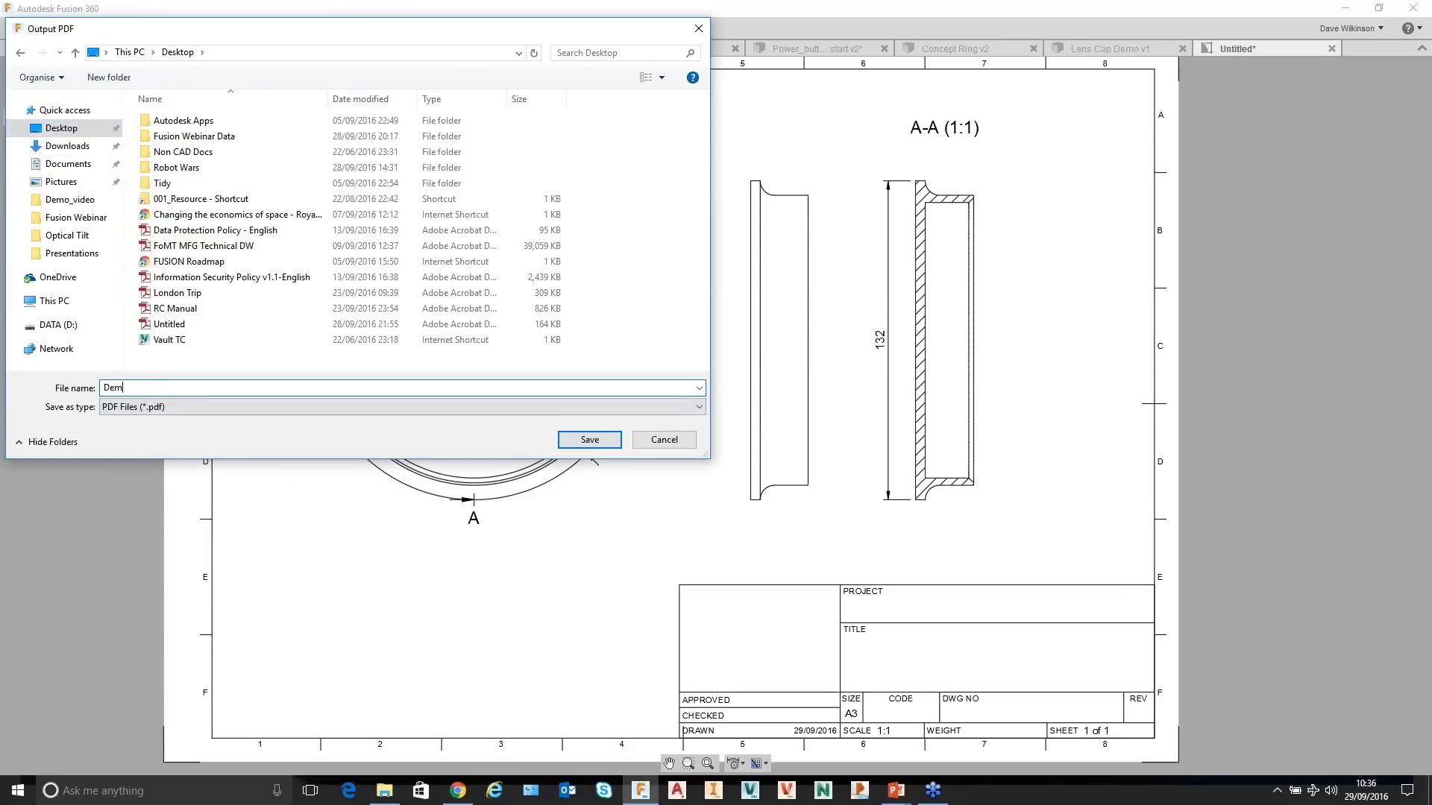
pyautogui.press('Return')
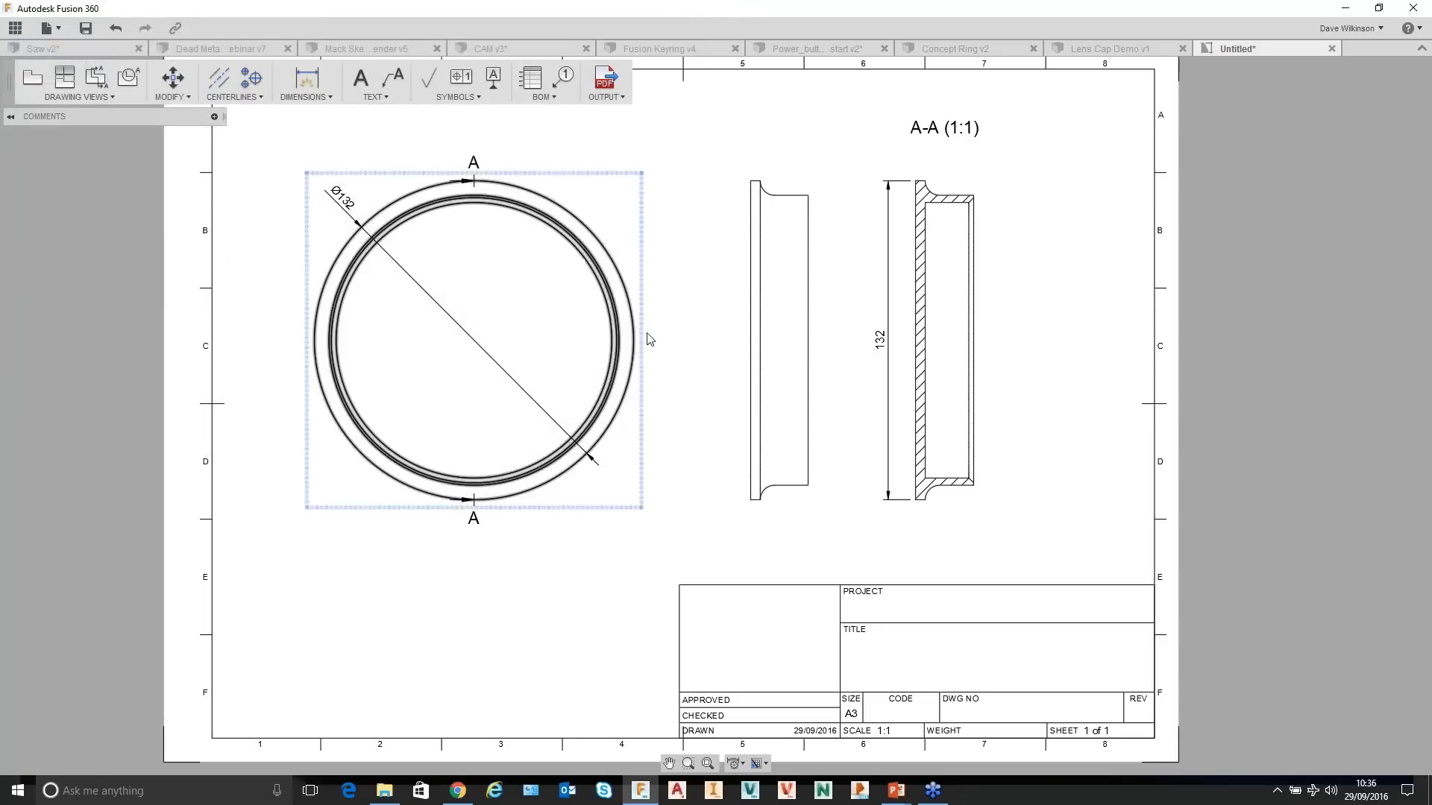
# Go to the desktop, open the exported Demo PDF in Adobe Reader to check the drawing, and close it.
pyautogui.click(1346, 14)
pyautogui.press('Escape')
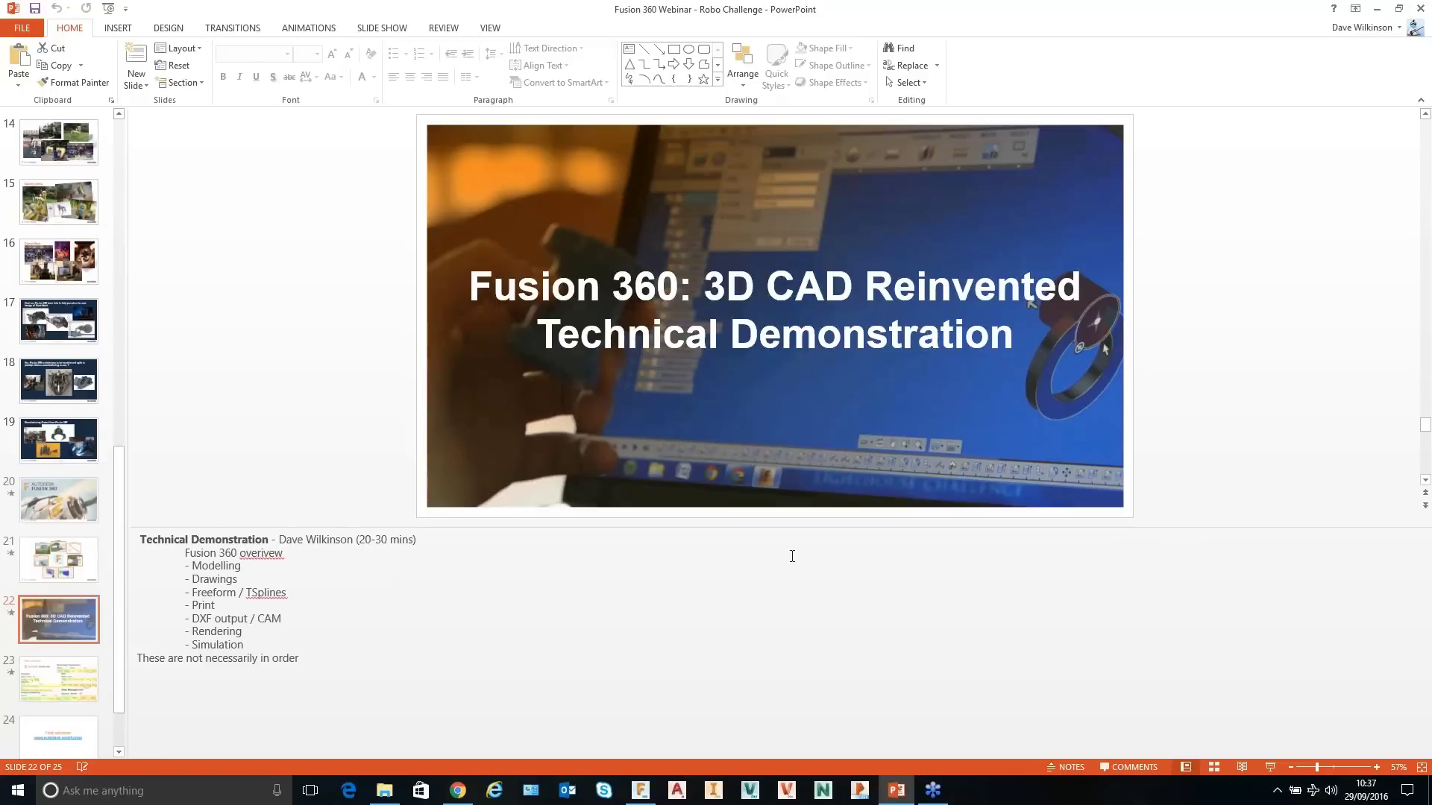
pyautogui.click(1377, 10)
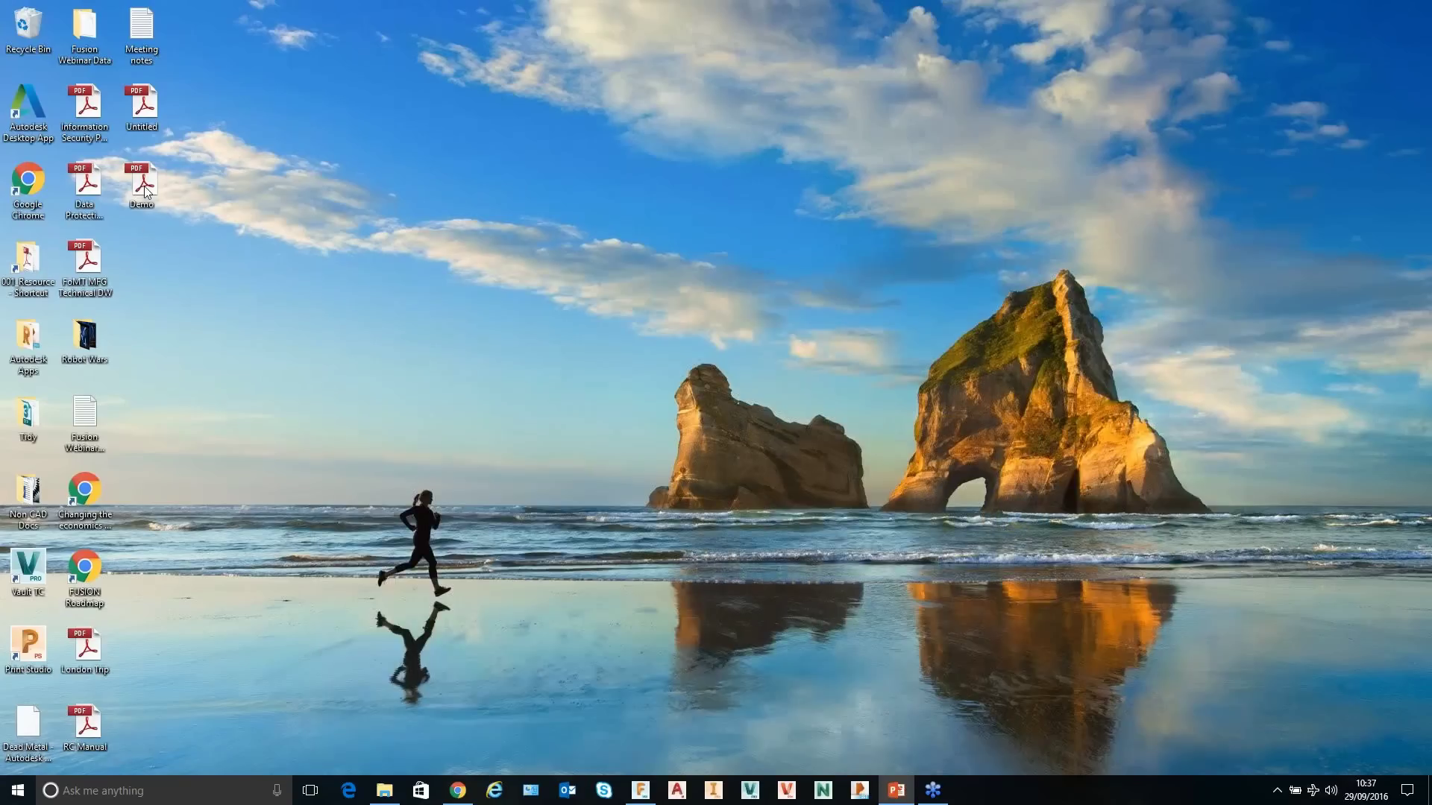
pyautogui.press('Return')
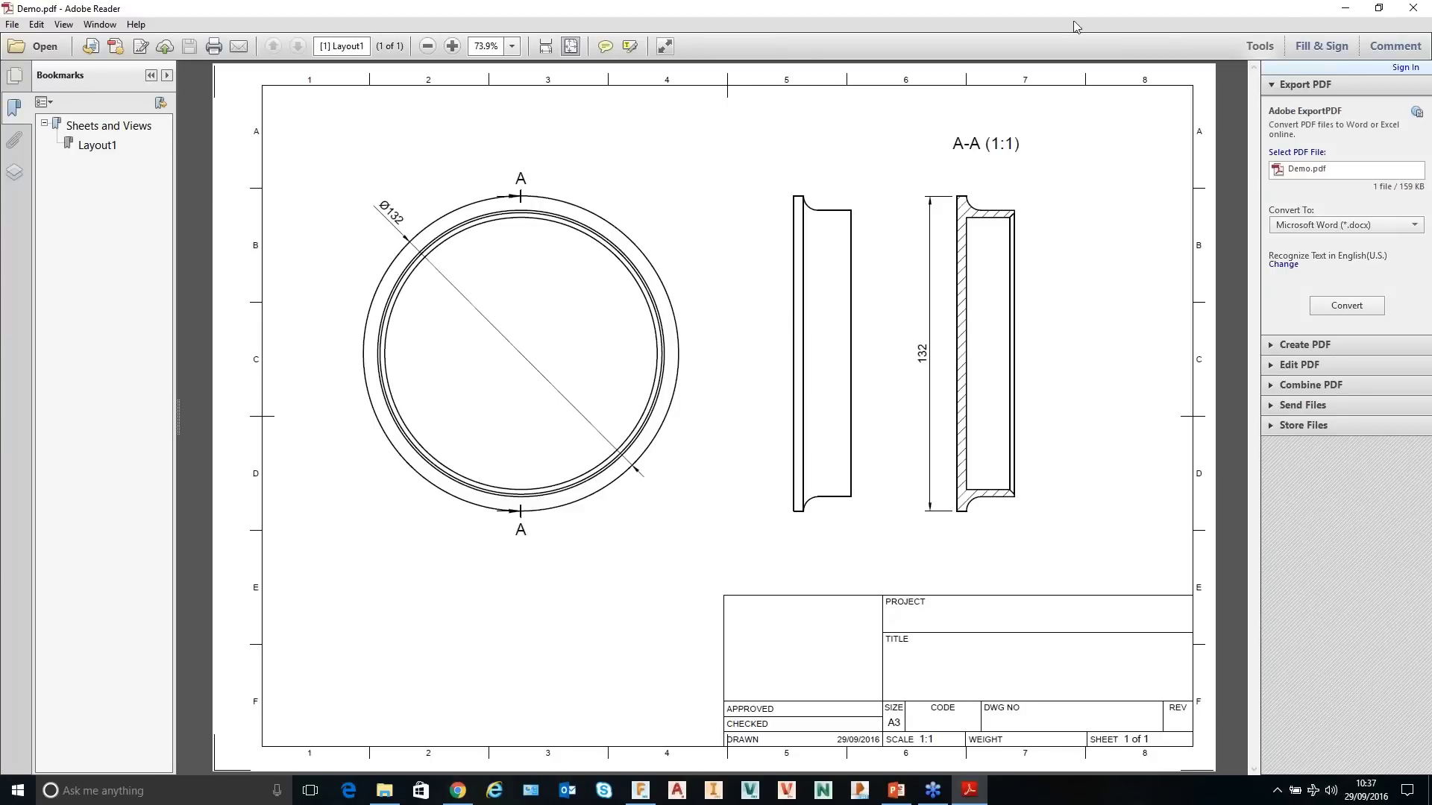
pyautogui.click(1408, 12)
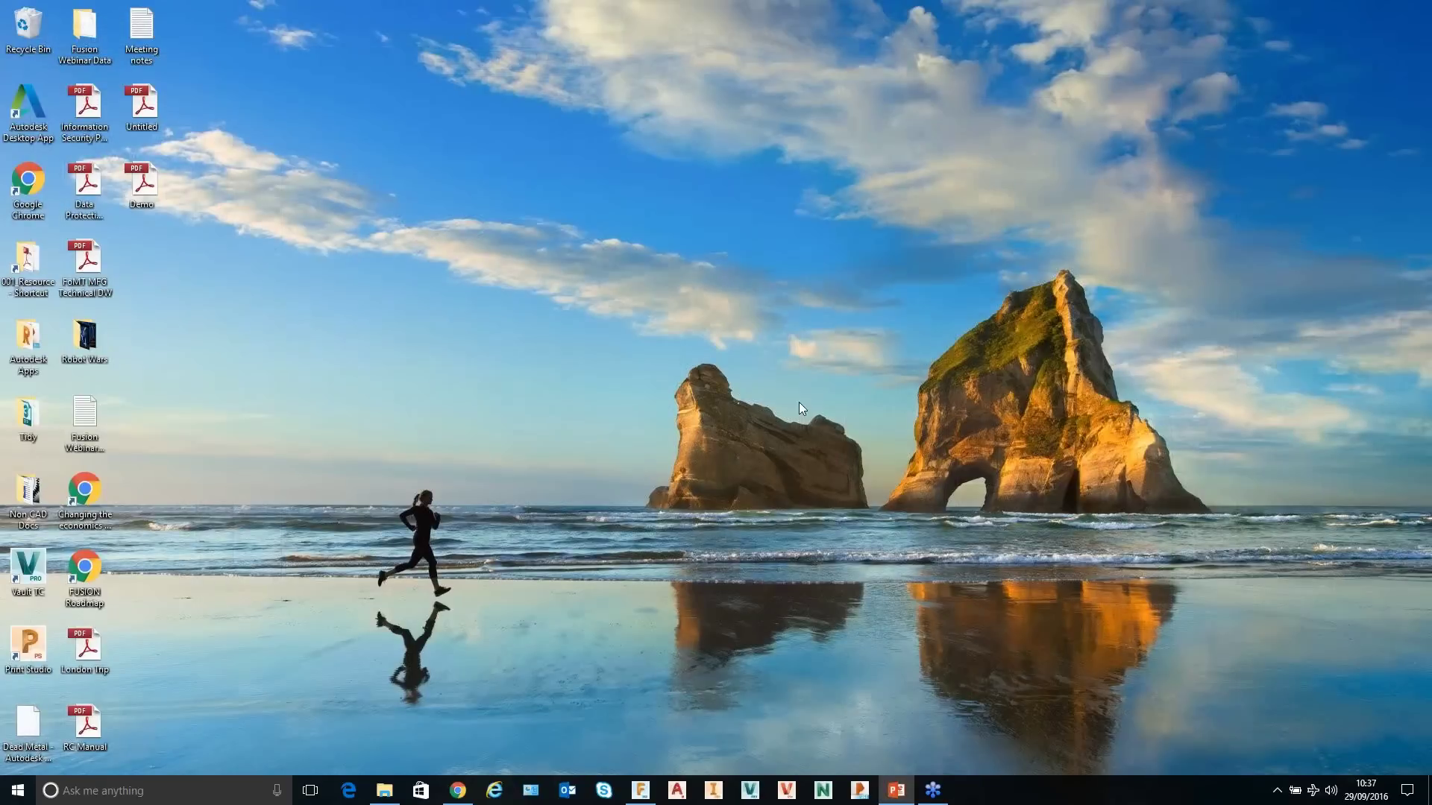
# Return to Fusion 360 and save the drawing as "Lens Cap Demo Drawing" in the Fusion Webinar - Generic project.
pyautogui.click(641, 792)
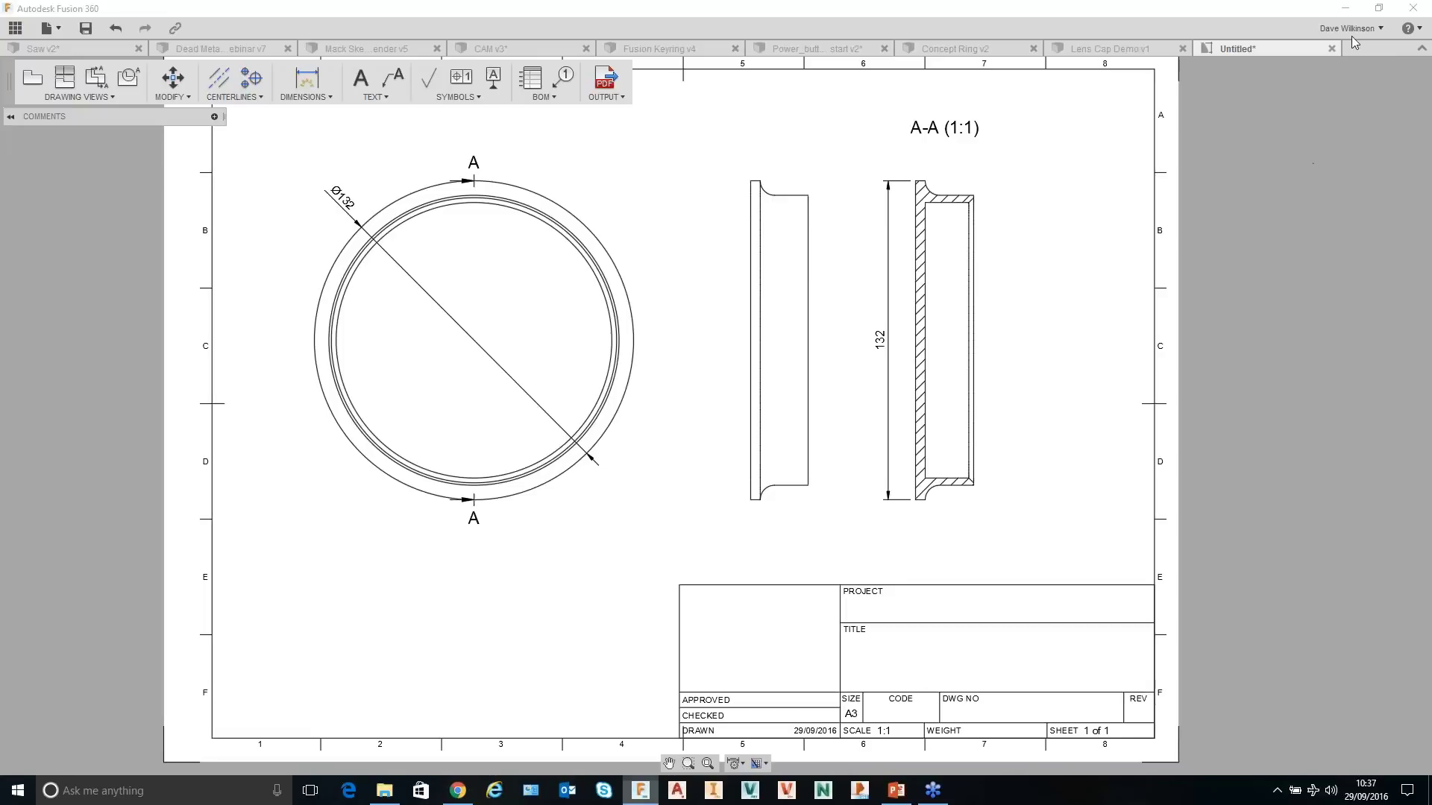
pyautogui.hotkey('ctrl', 's')
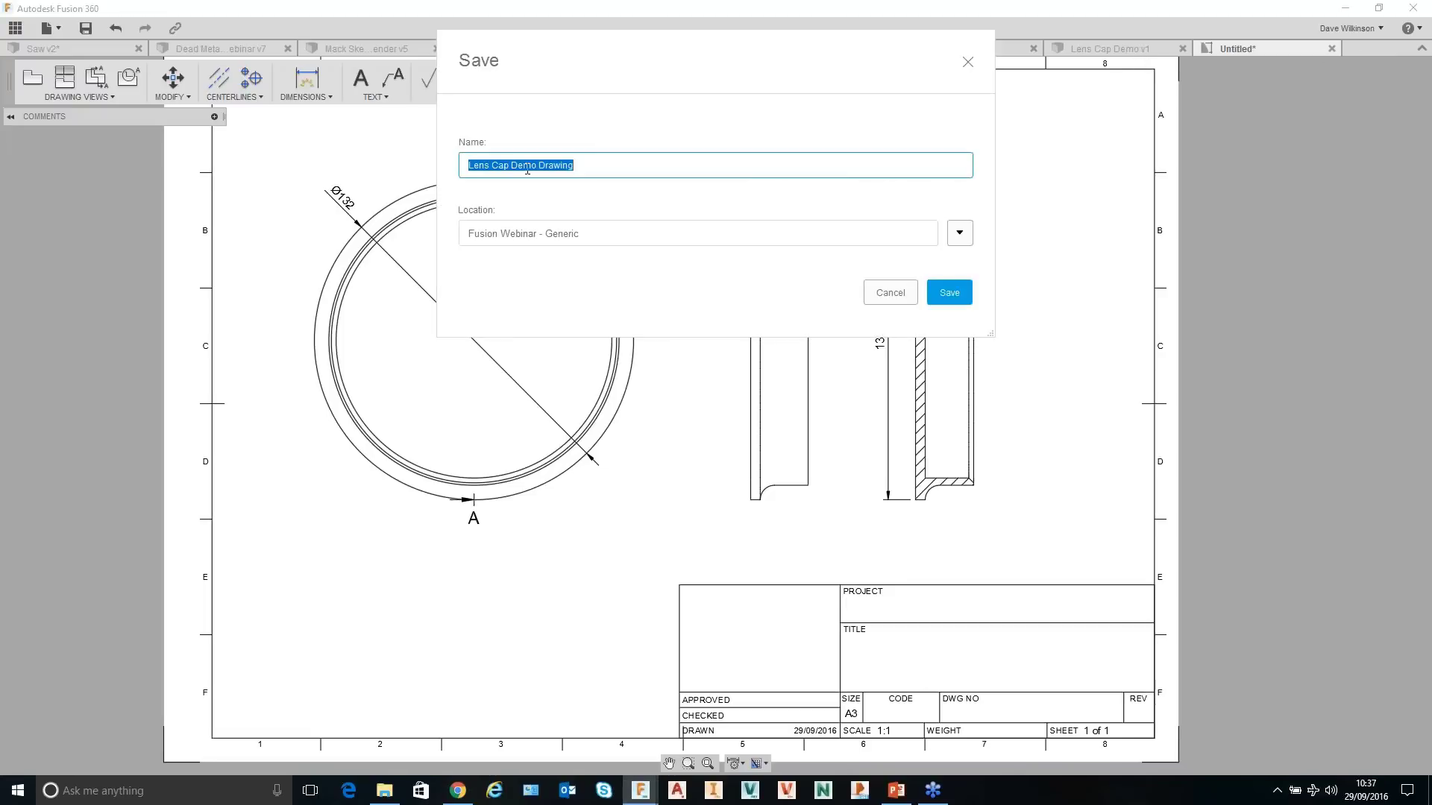
pyautogui.click(953, 298)
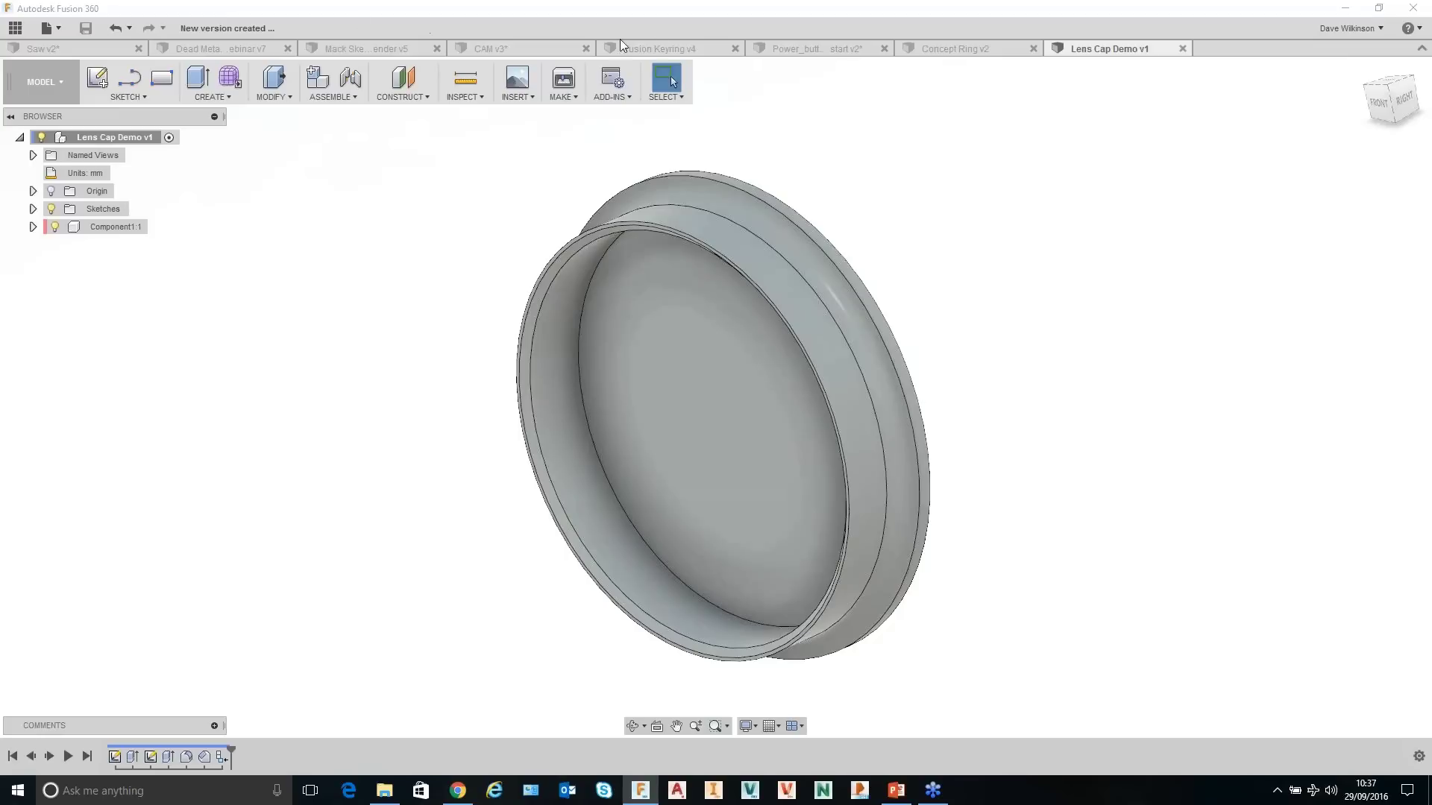
# Bring up the Fusion Keyring v4 design and switch it to the Patch workspace.
pyautogui.click(691, 51)
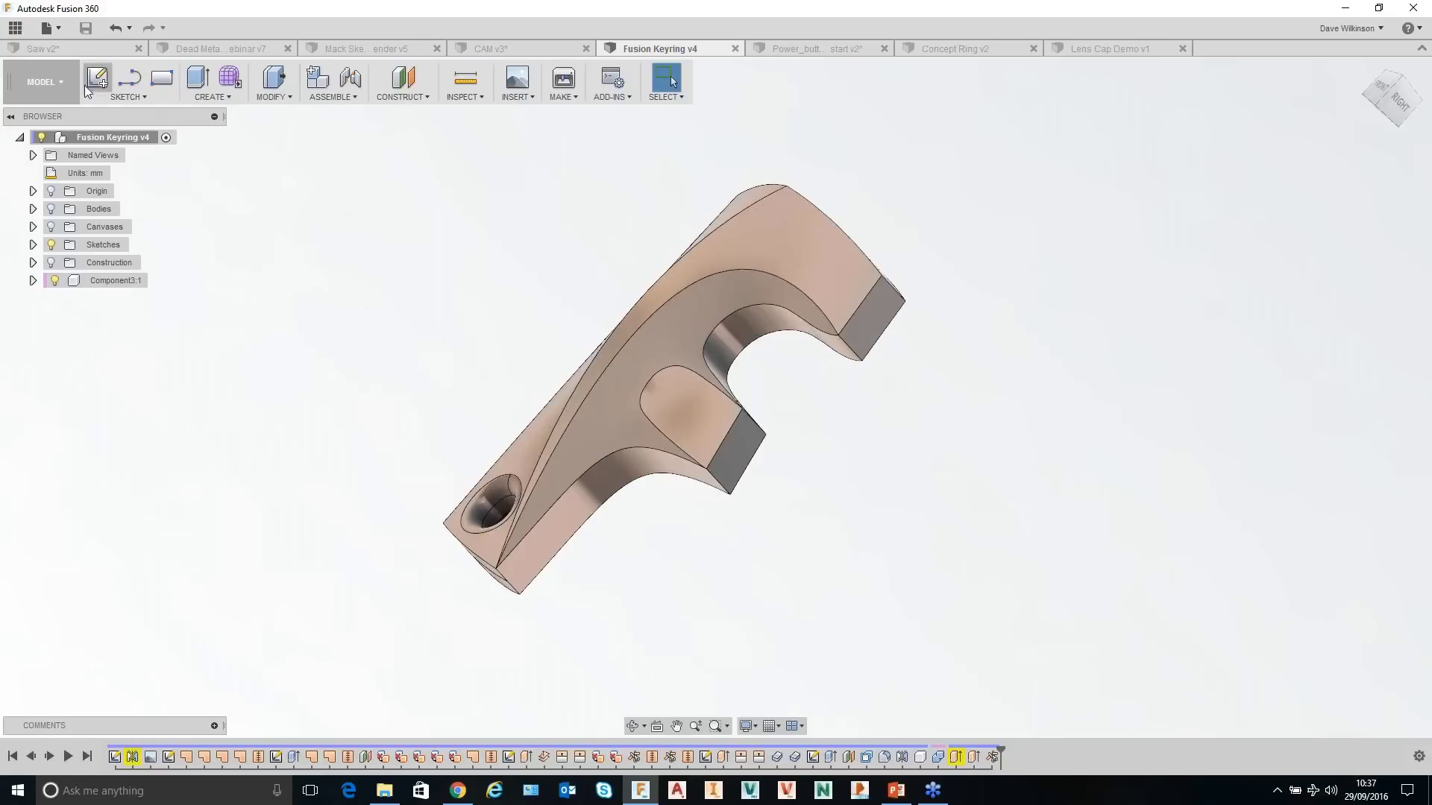
pyautogui.click(65, 82)
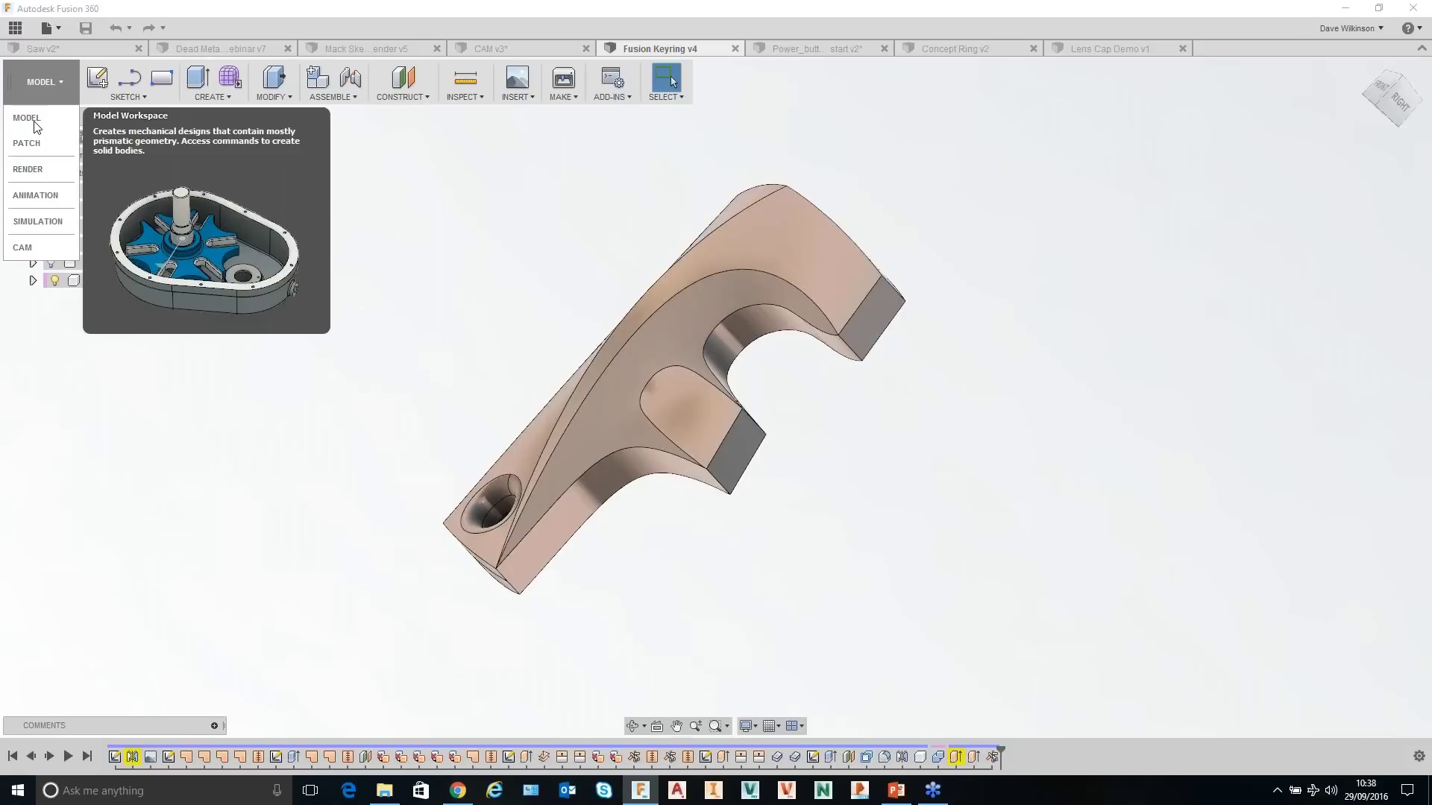
pyautogui.click(28, 146)
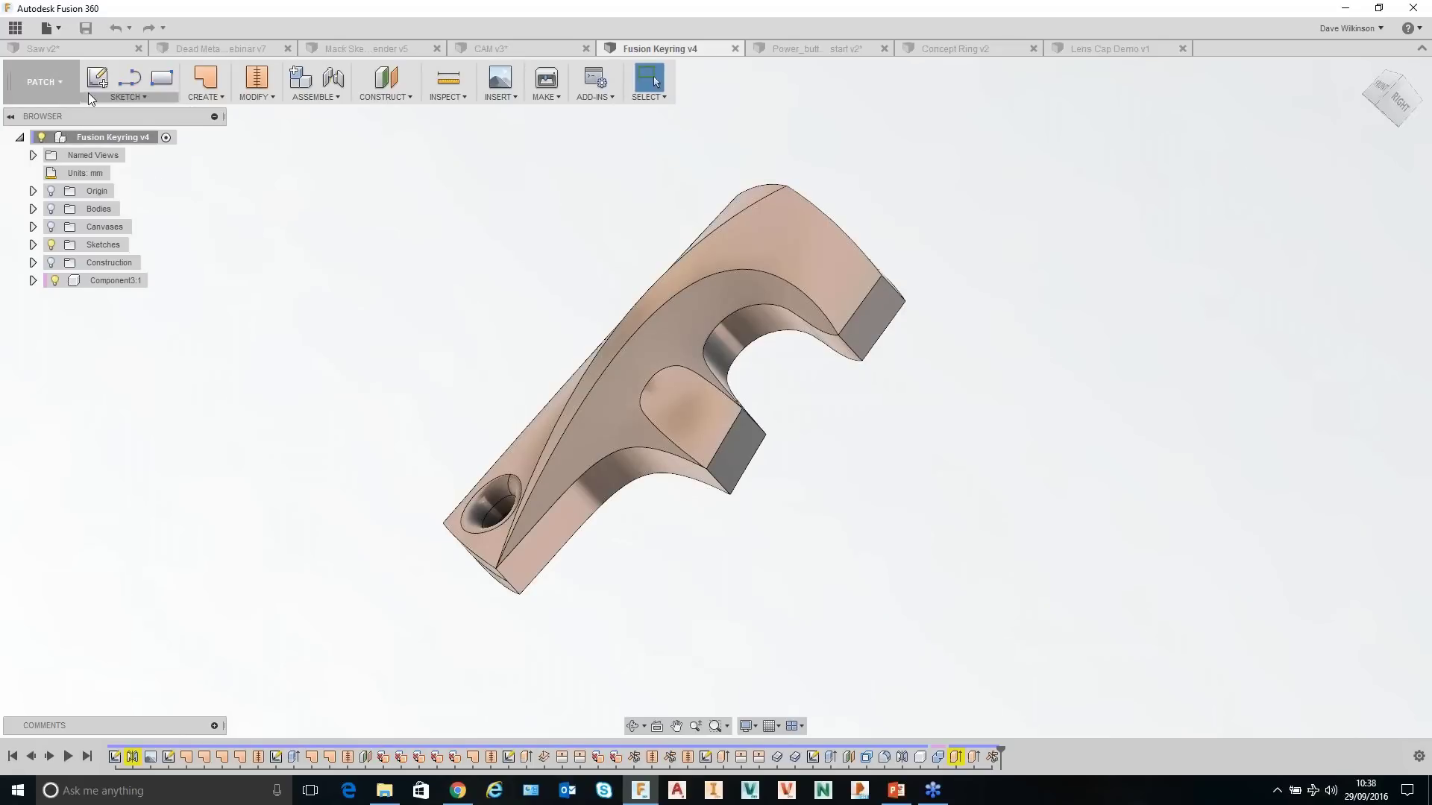
pyautogui.moveTo(386, 257); pyautogui.dragTo(502, 263, button='middle')
pyautogui.click(61, 85)
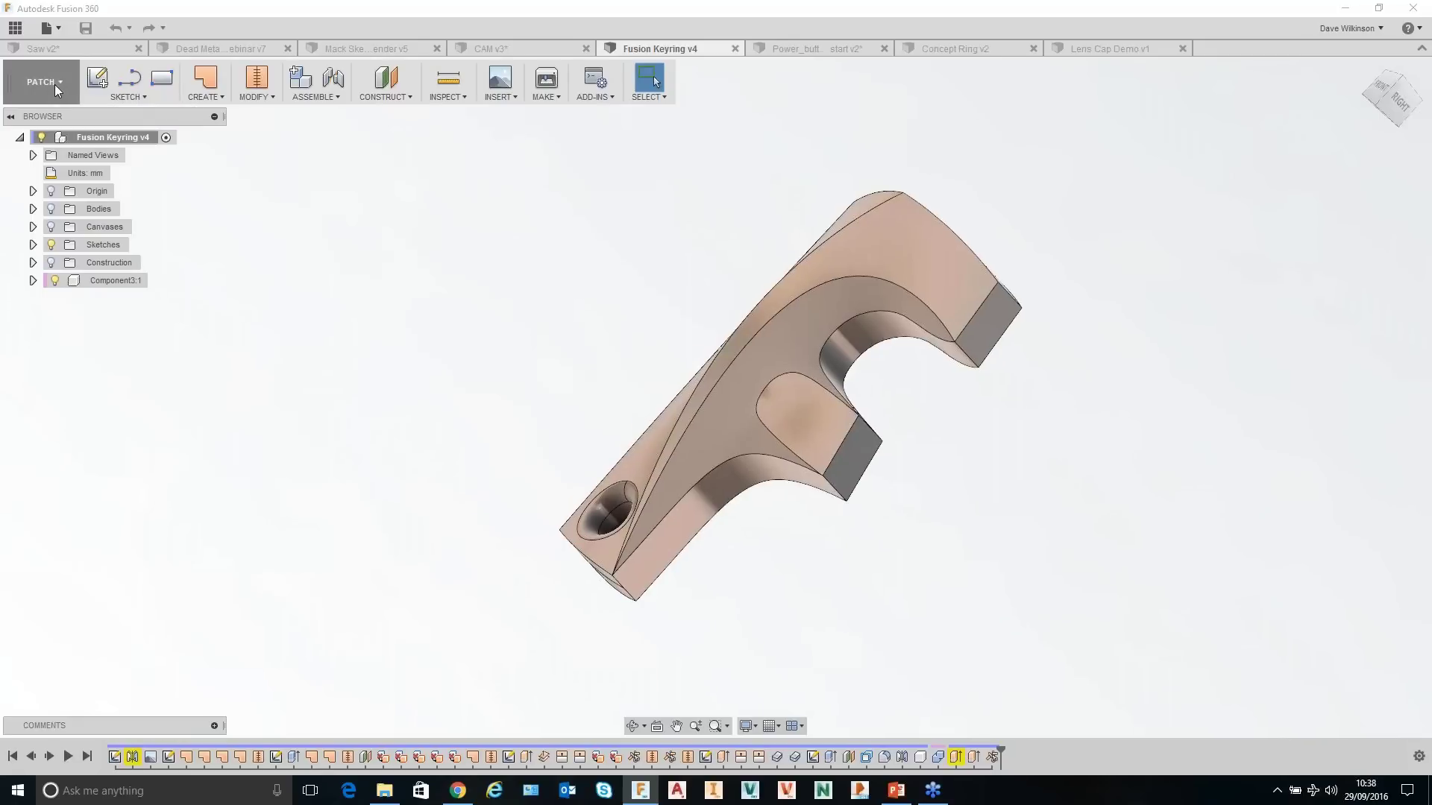
# Return the keyring design to the Model workspace and bring up the Concept Ring v2 design.
pyautogui.click(69, 83)
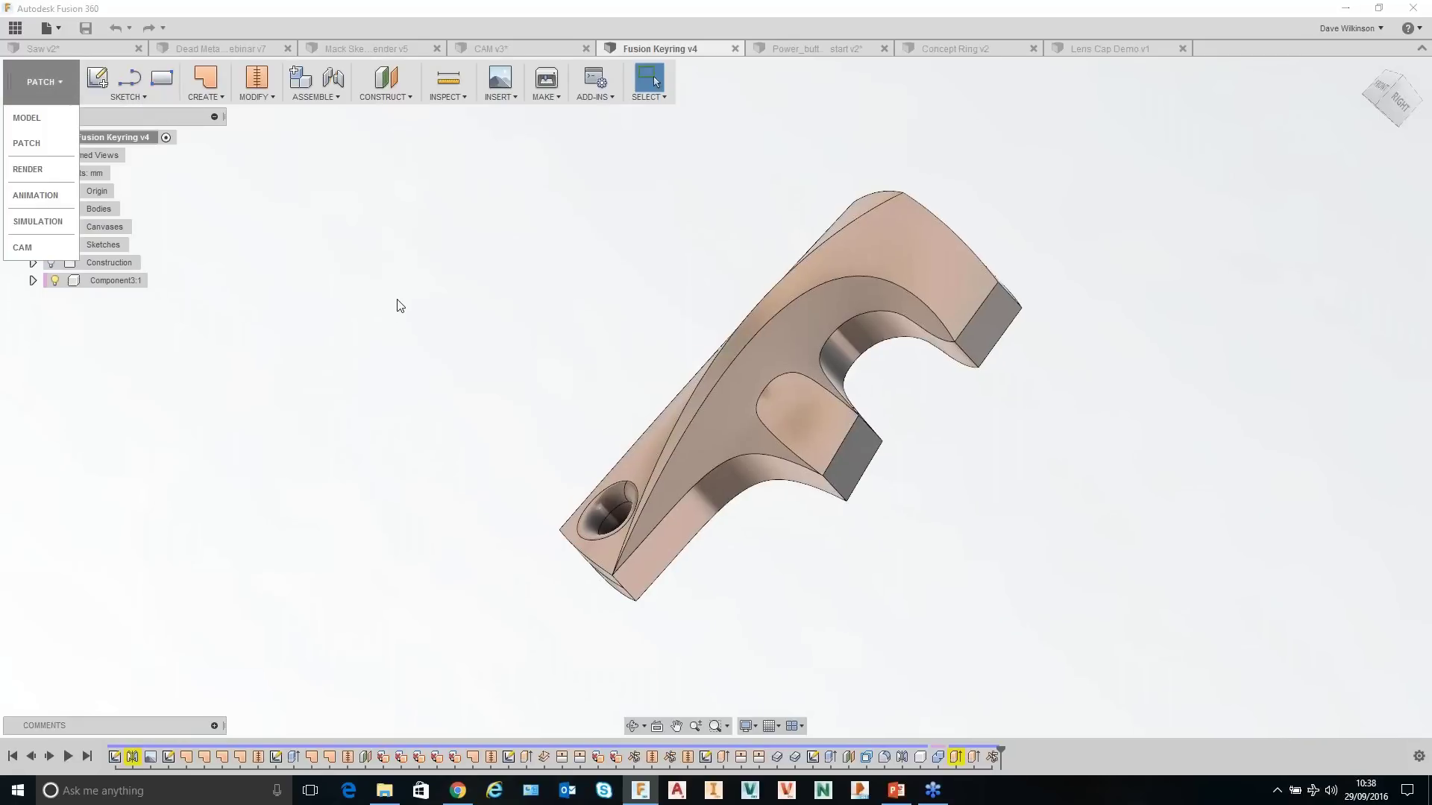
pyautogui.click(34, 118)
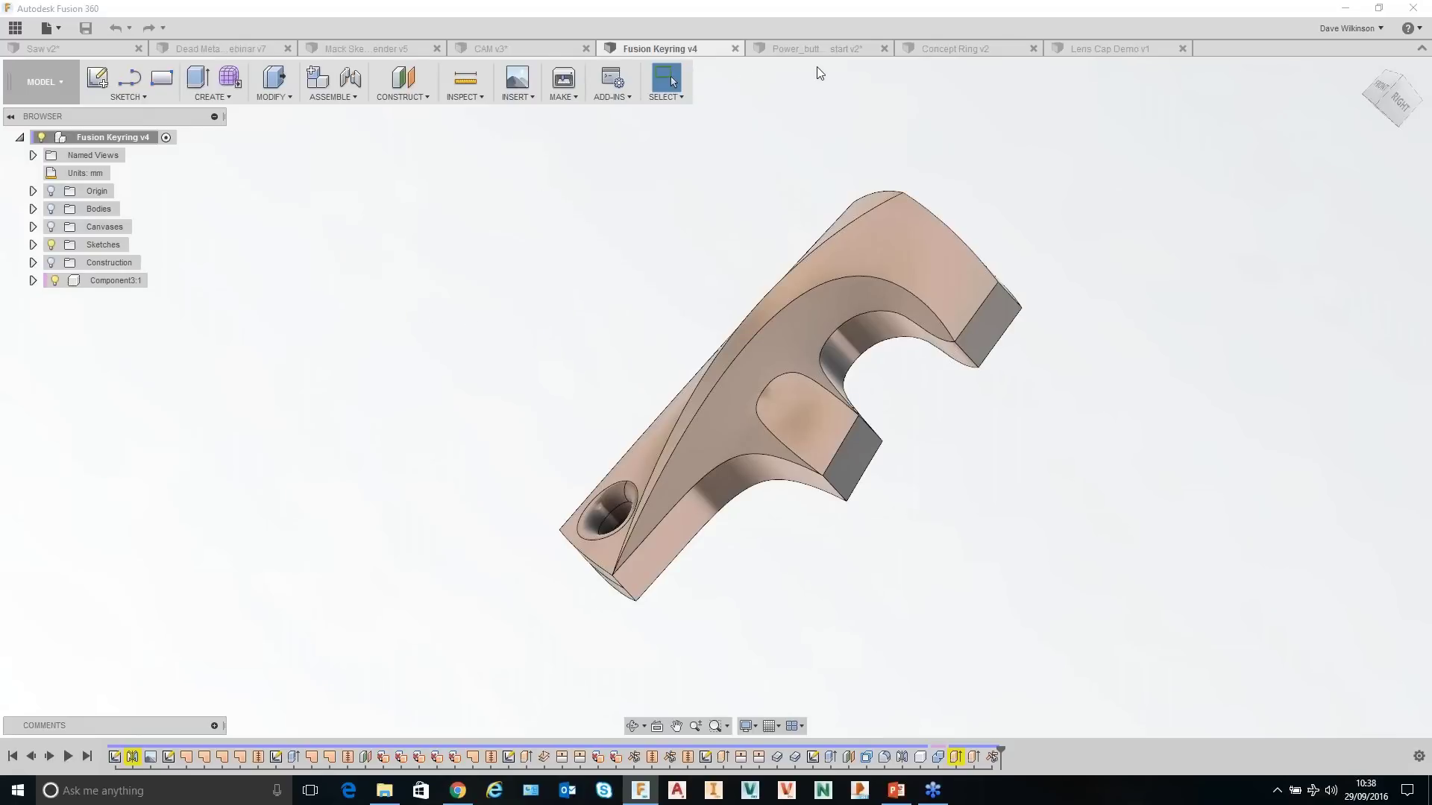
pyautogui.click(947, 47)
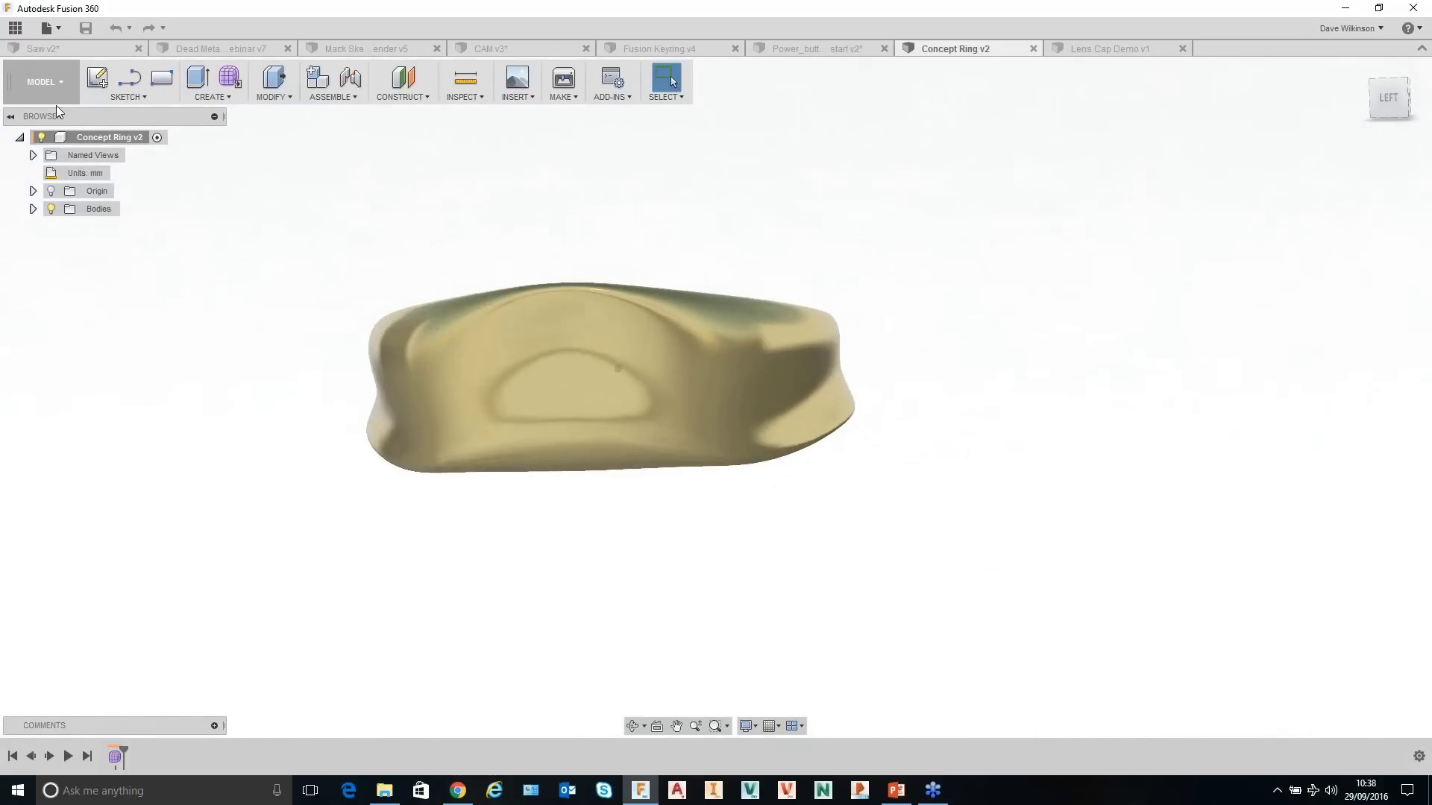
pyautogui.click(230, 81)
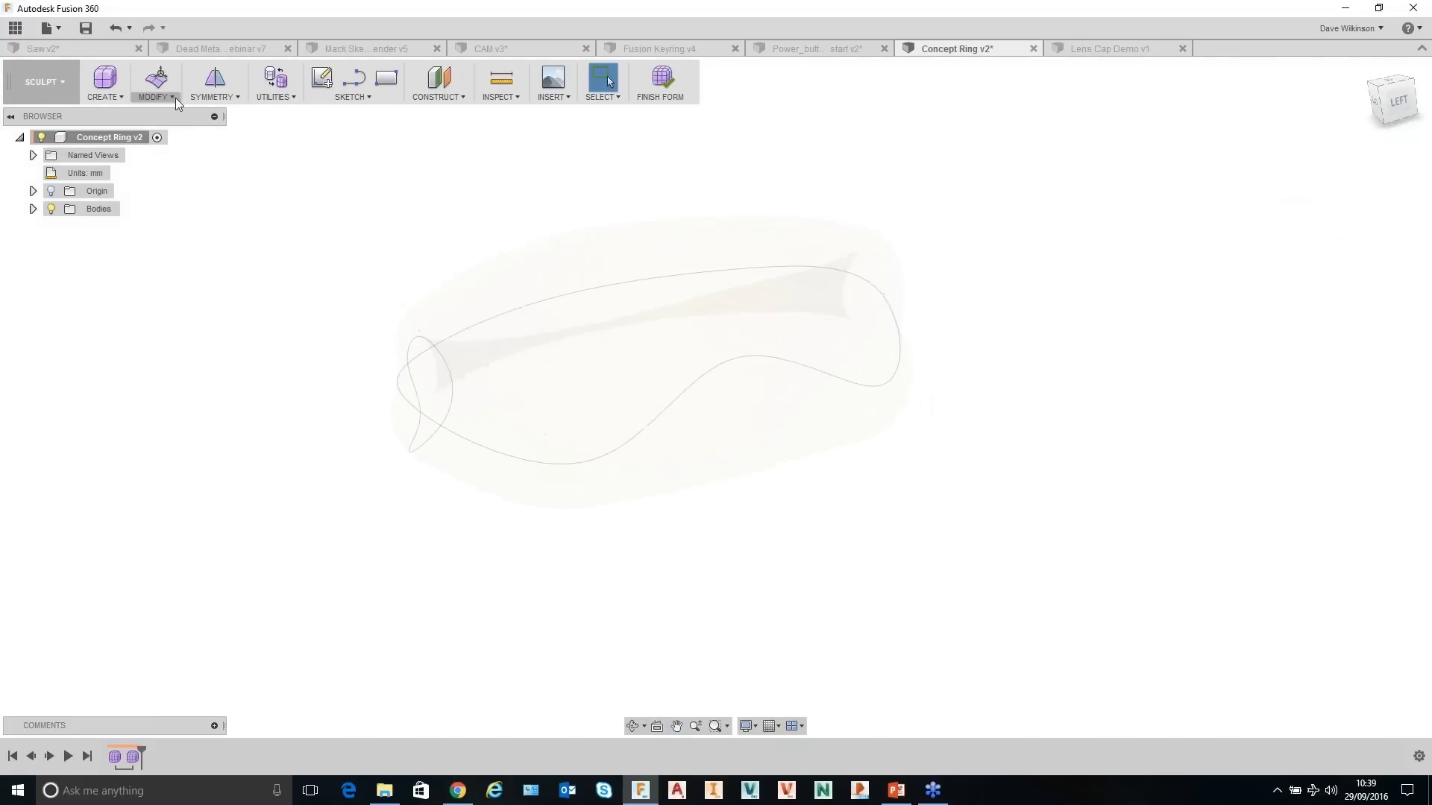
pyautogui.click(157, 78)
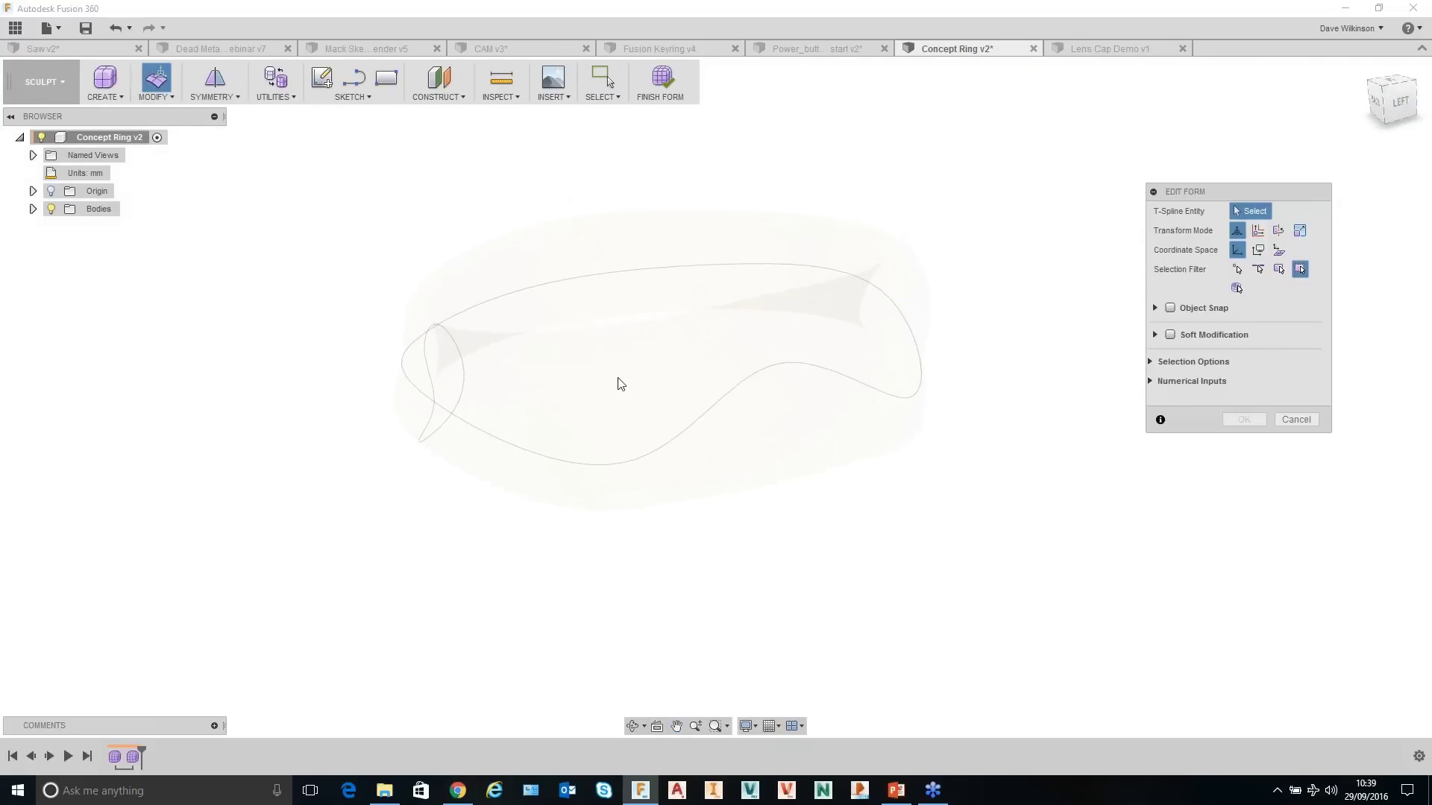
pyautogui.click(1296, 419)
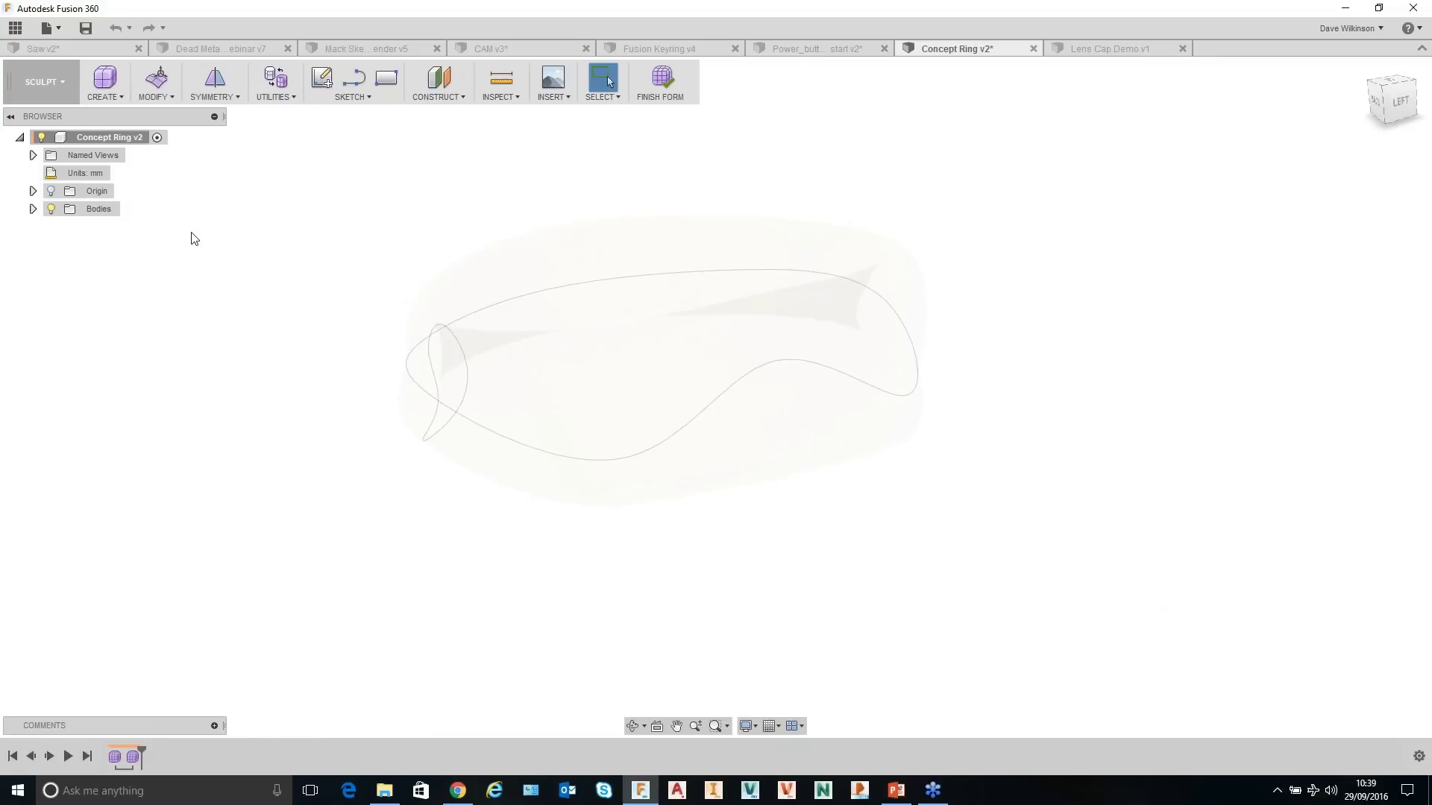
pyautogui.click(33, 209)
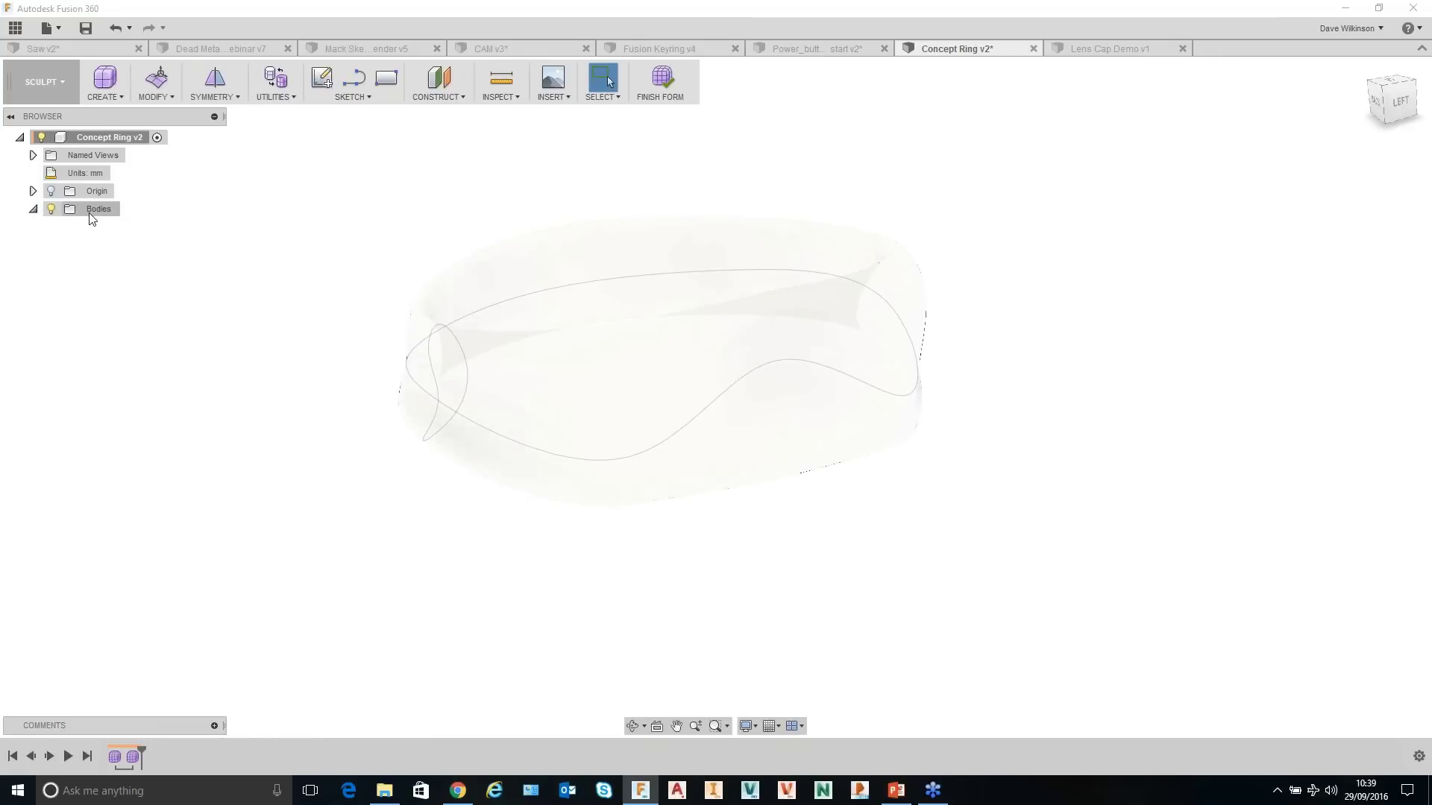
pyautogui.click(91, 214)
pyautogui.click(38, 212)
pyautogui.moveTo(569, 294); pyautogui.dragTo(572, 296, button='middle')
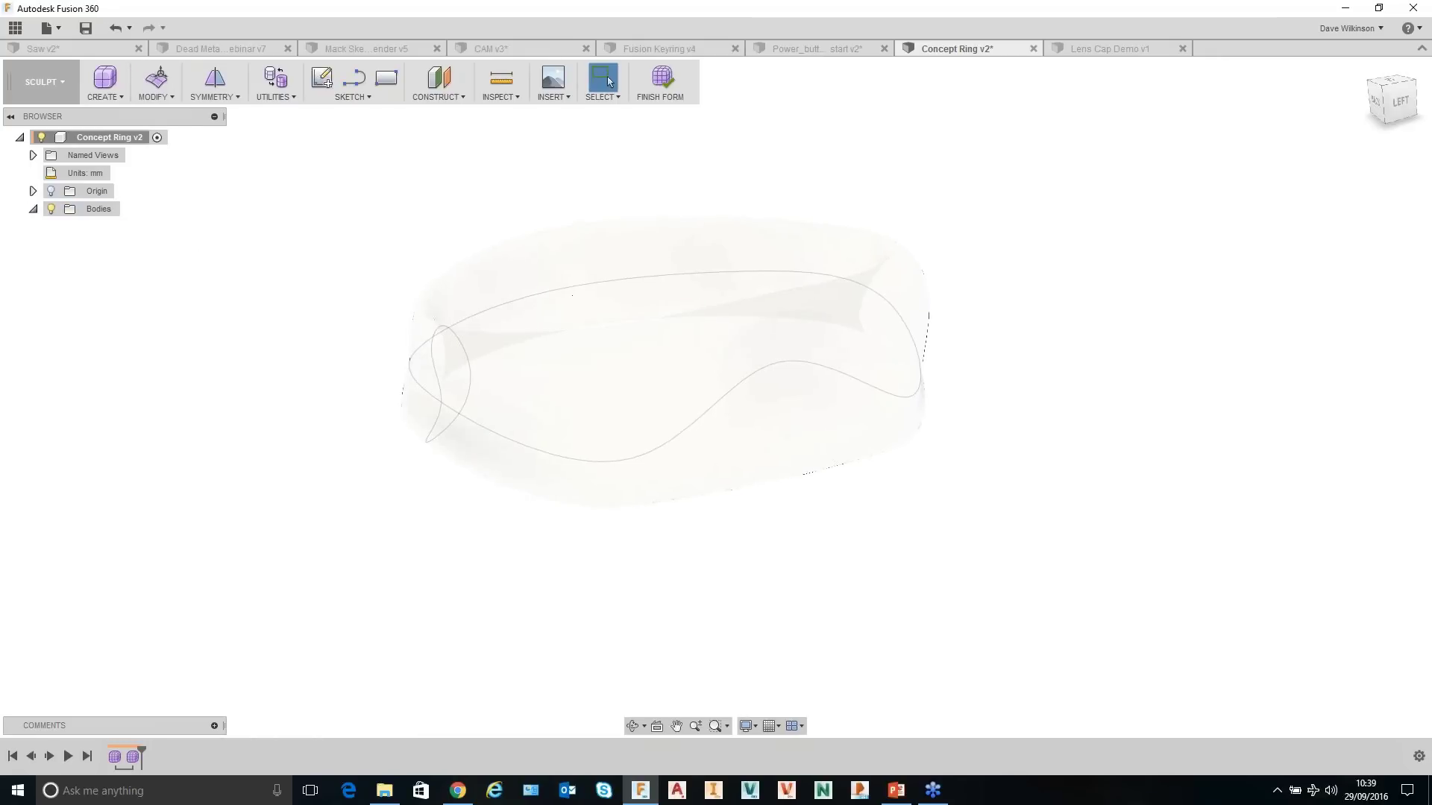
pyautogui.click(660, 78)
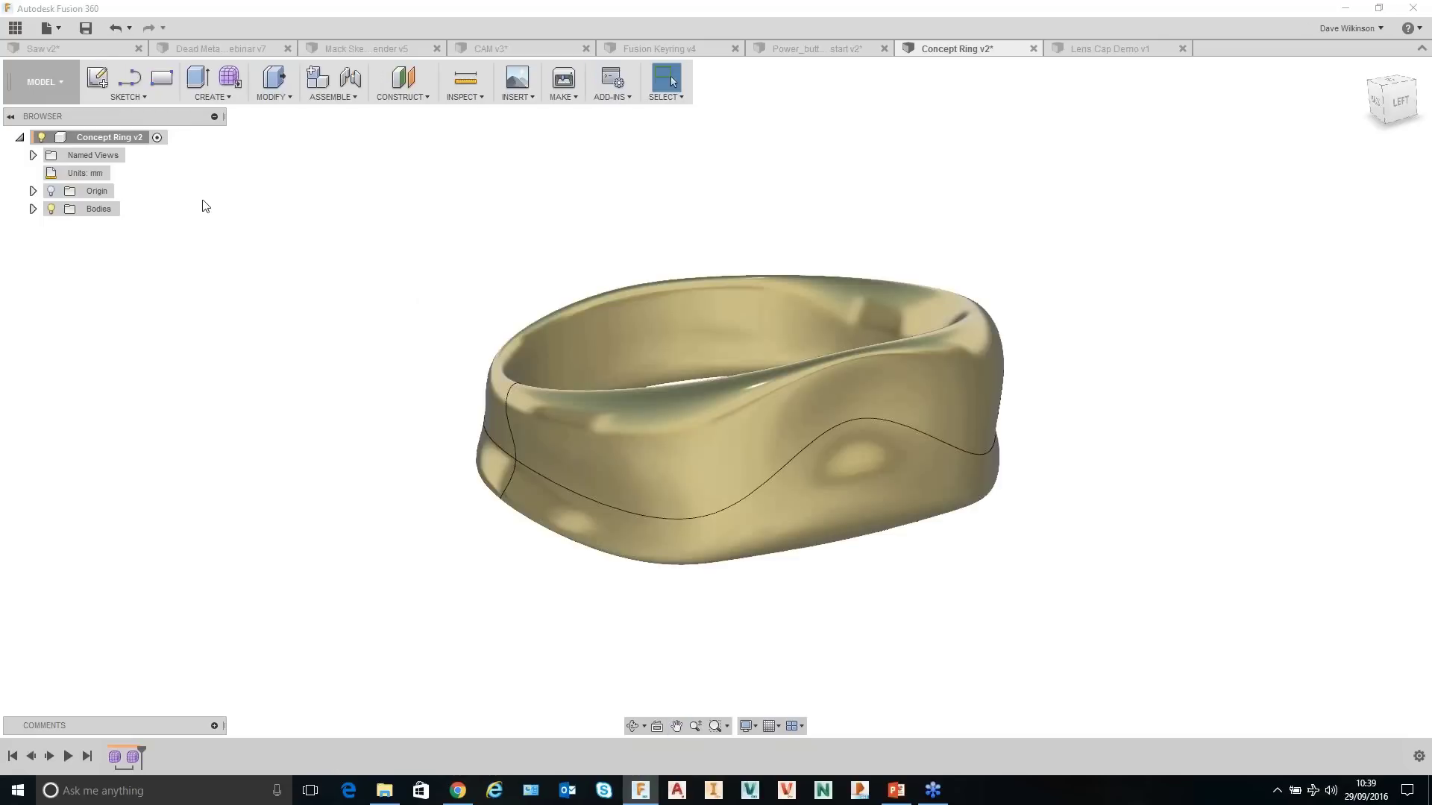
pyautogui.click(33, 209)
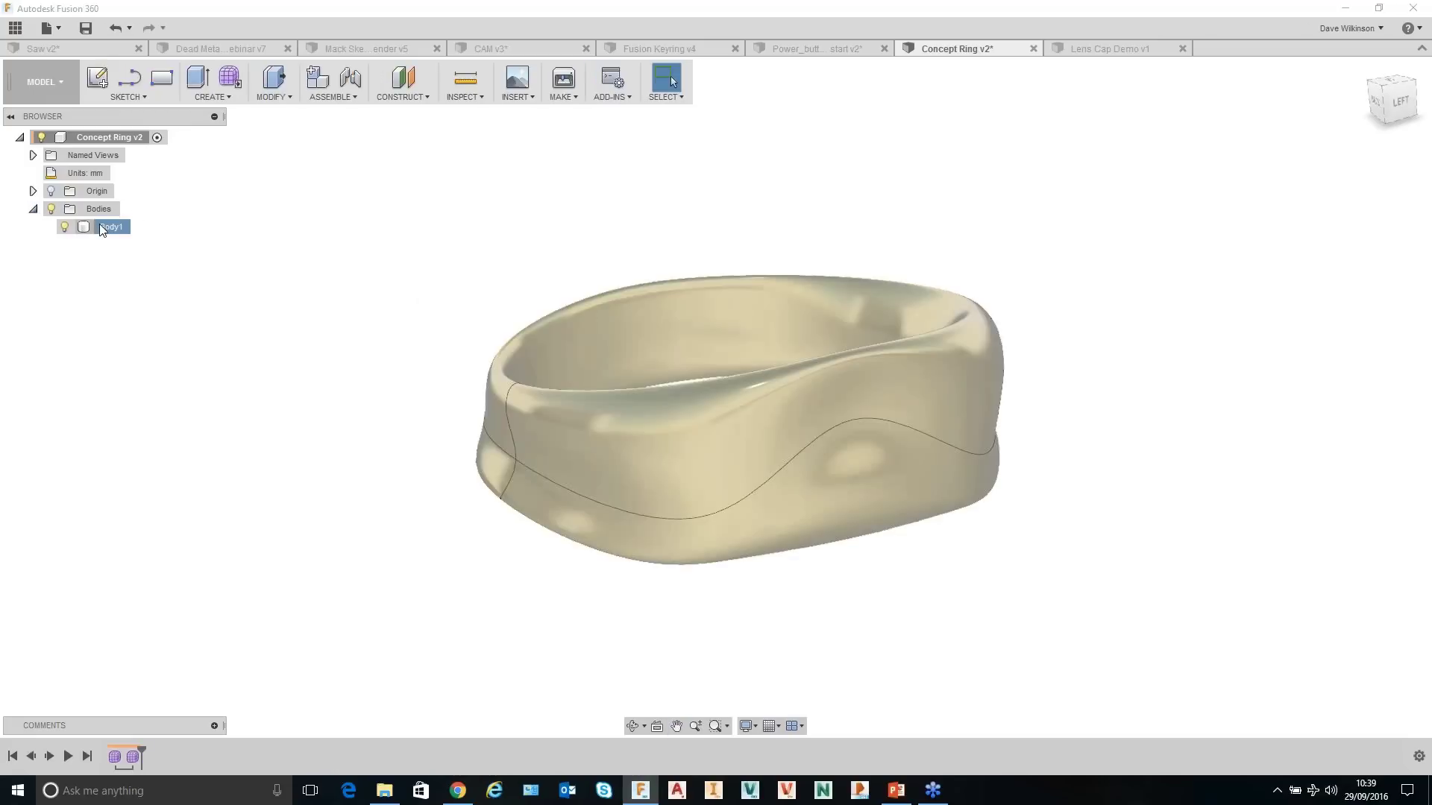
pyautogui.click(101, 225)
pyautogui.click(335, 271)
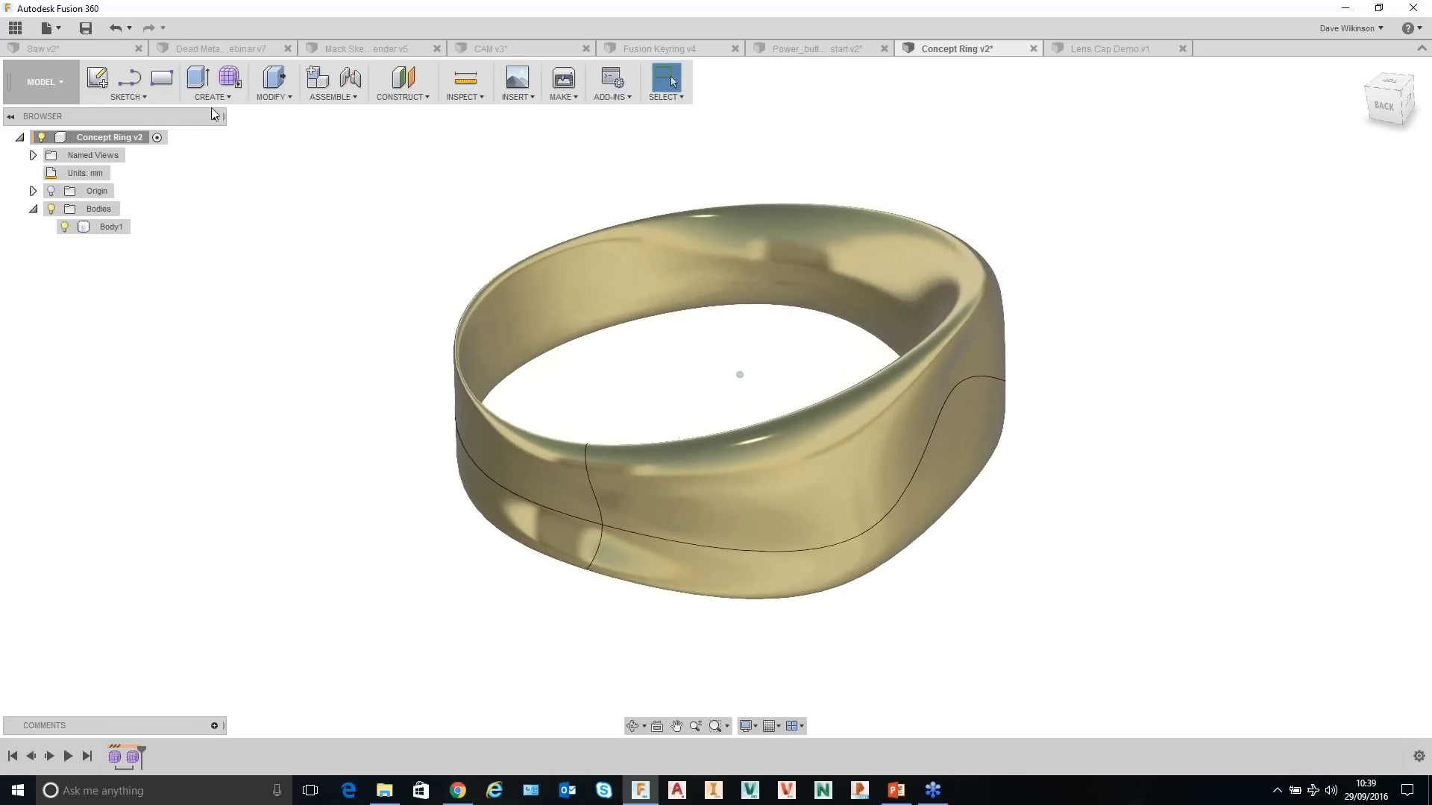
# Start a new design and create a form in it to enter the Sculpt workspace.
pyautogui.click(51, 28)
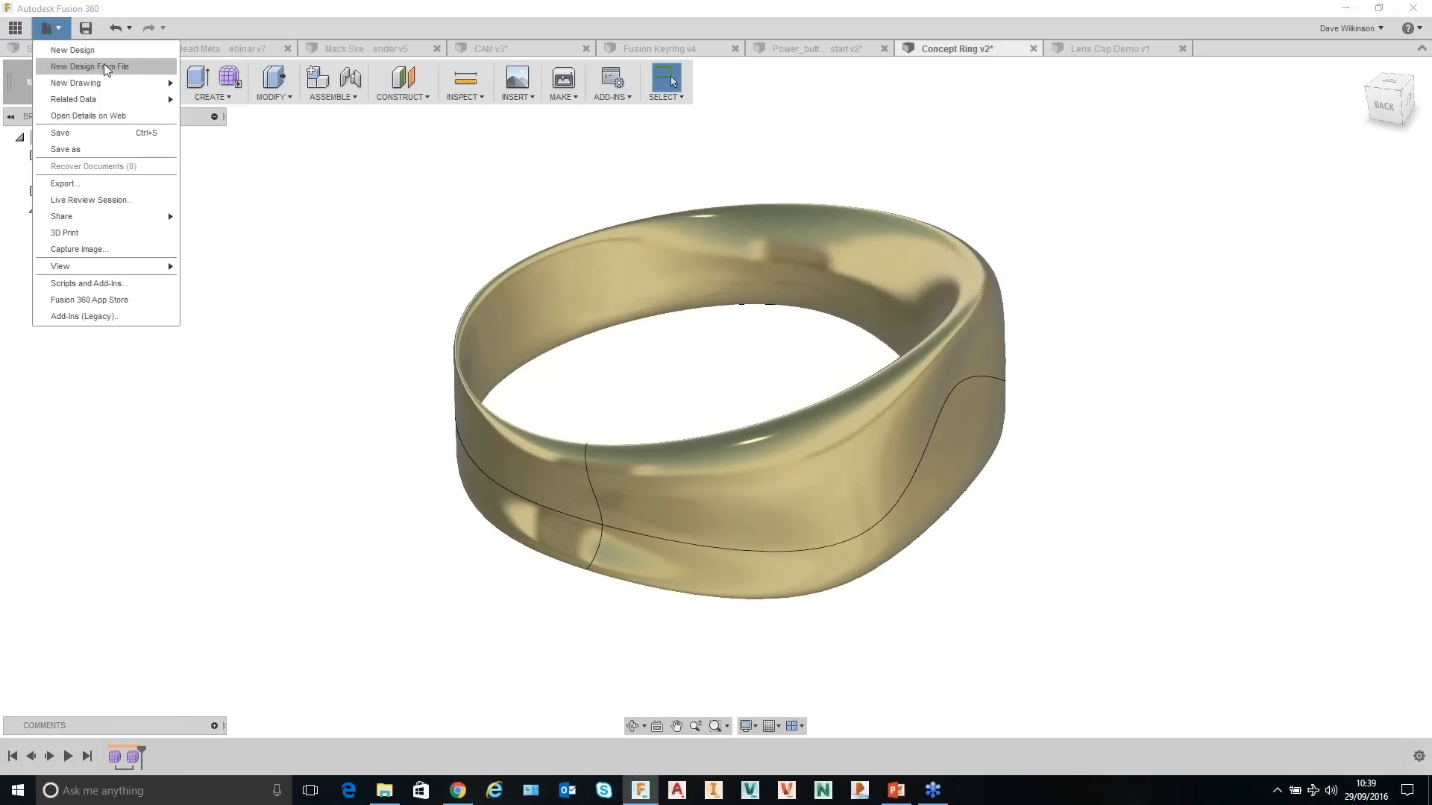
pyautogui.click(90, 49)
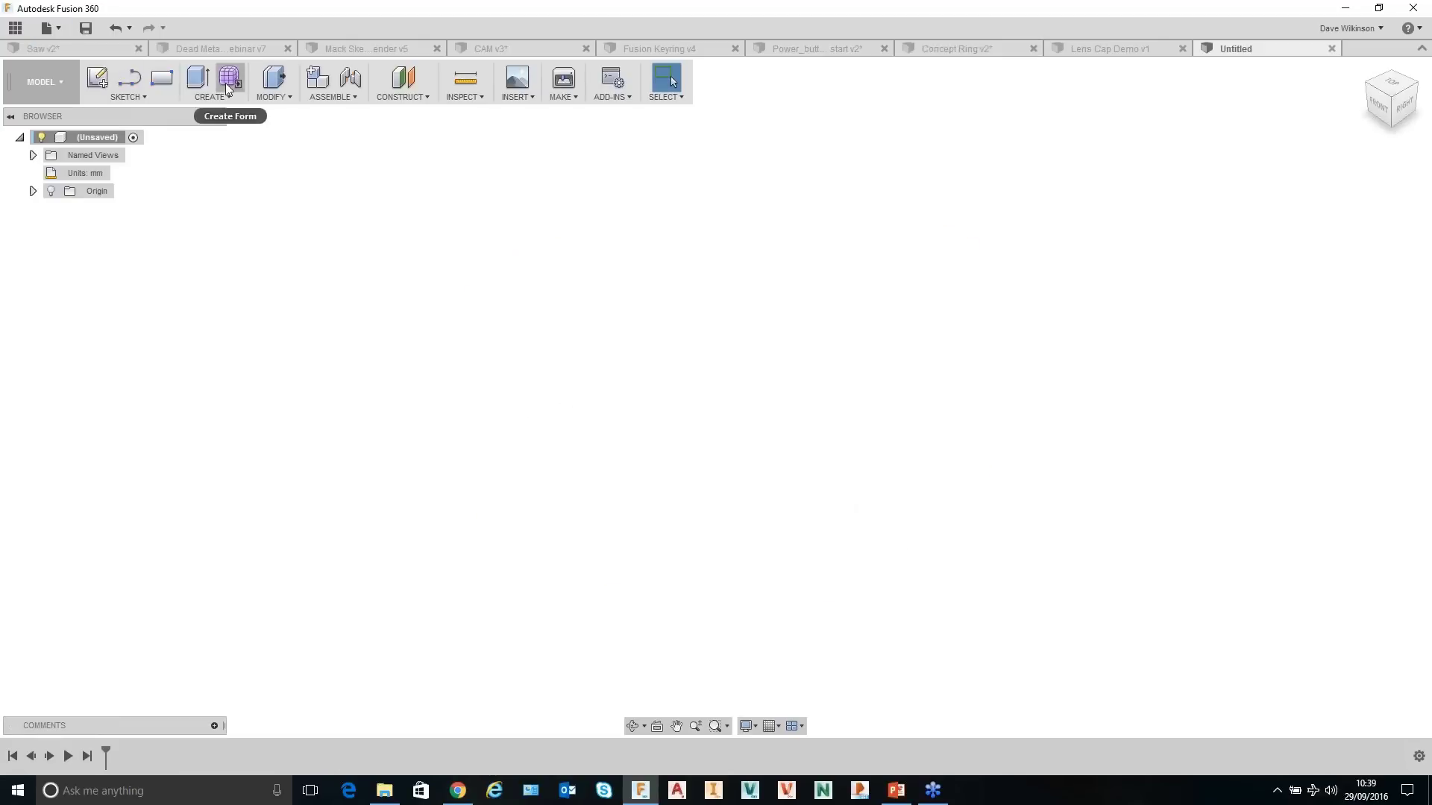
pyautogui.click(231, 84)
# Create a torus centred on the origin, entering an 18 mm diameter, then enlarging it to about 19.7 mm with a tube diameter of about 5.6 mm.
pyautogui.click(105, 96)
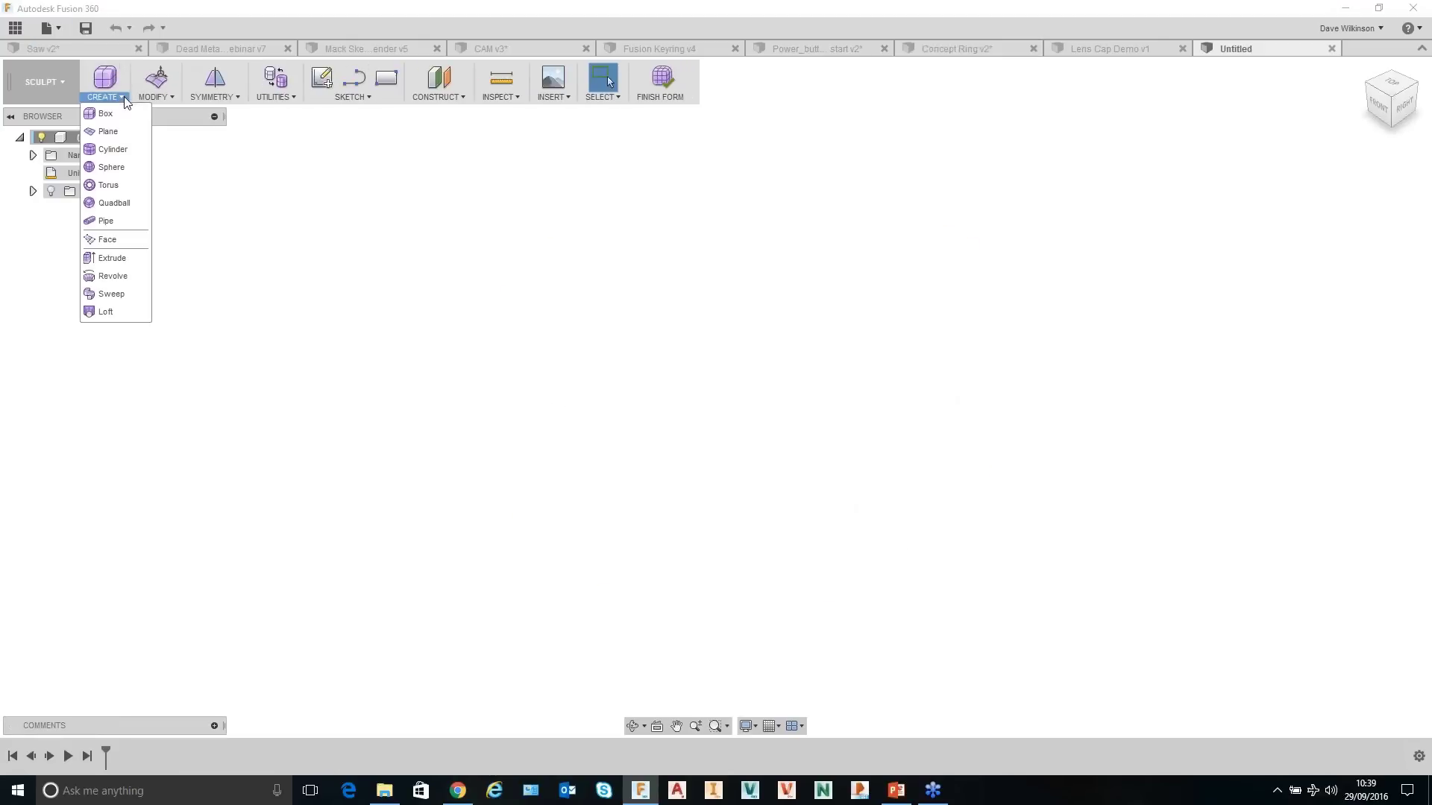
pyautogui.click(109, 186)
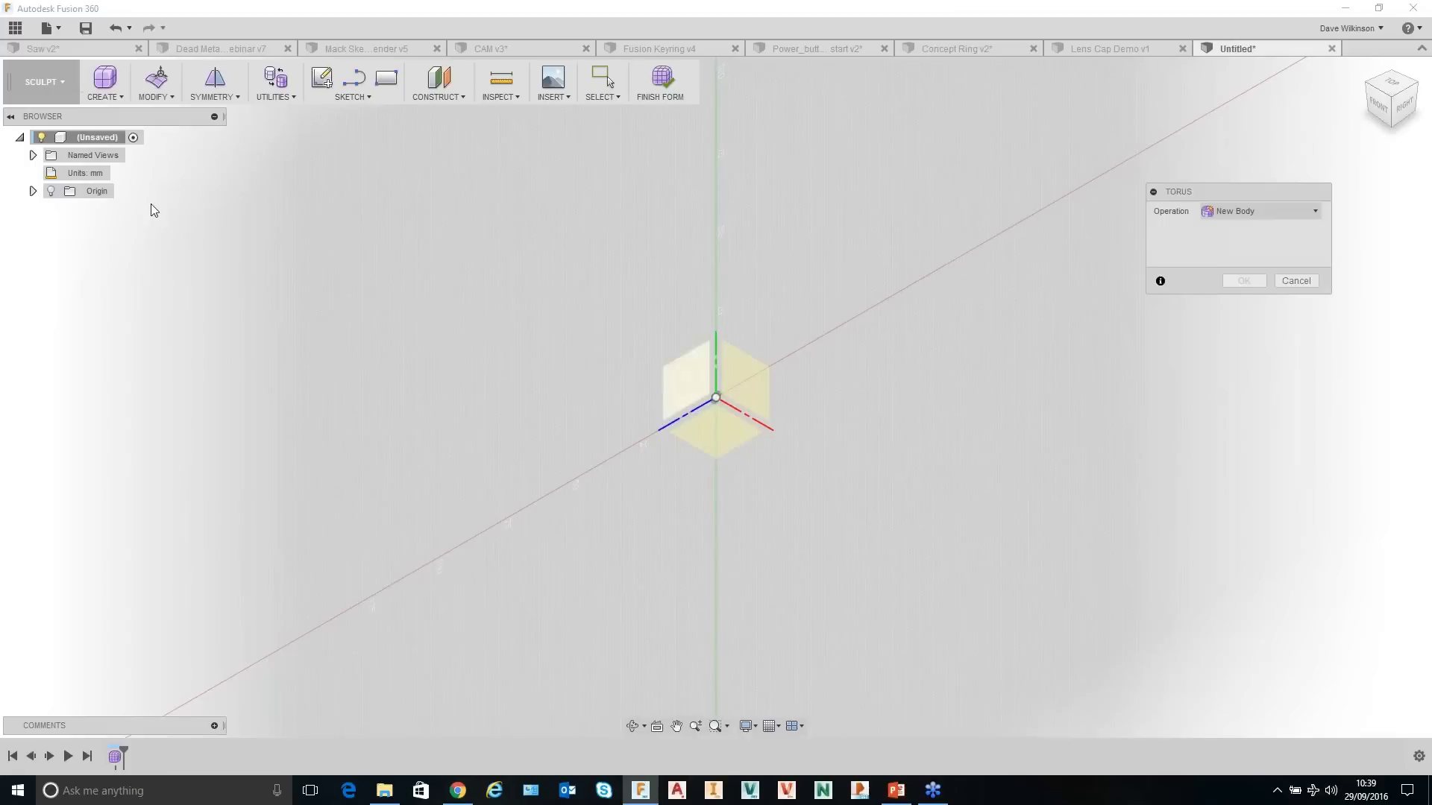
pyautogui.click(753, 382)
pyautogui.click(715, 399)
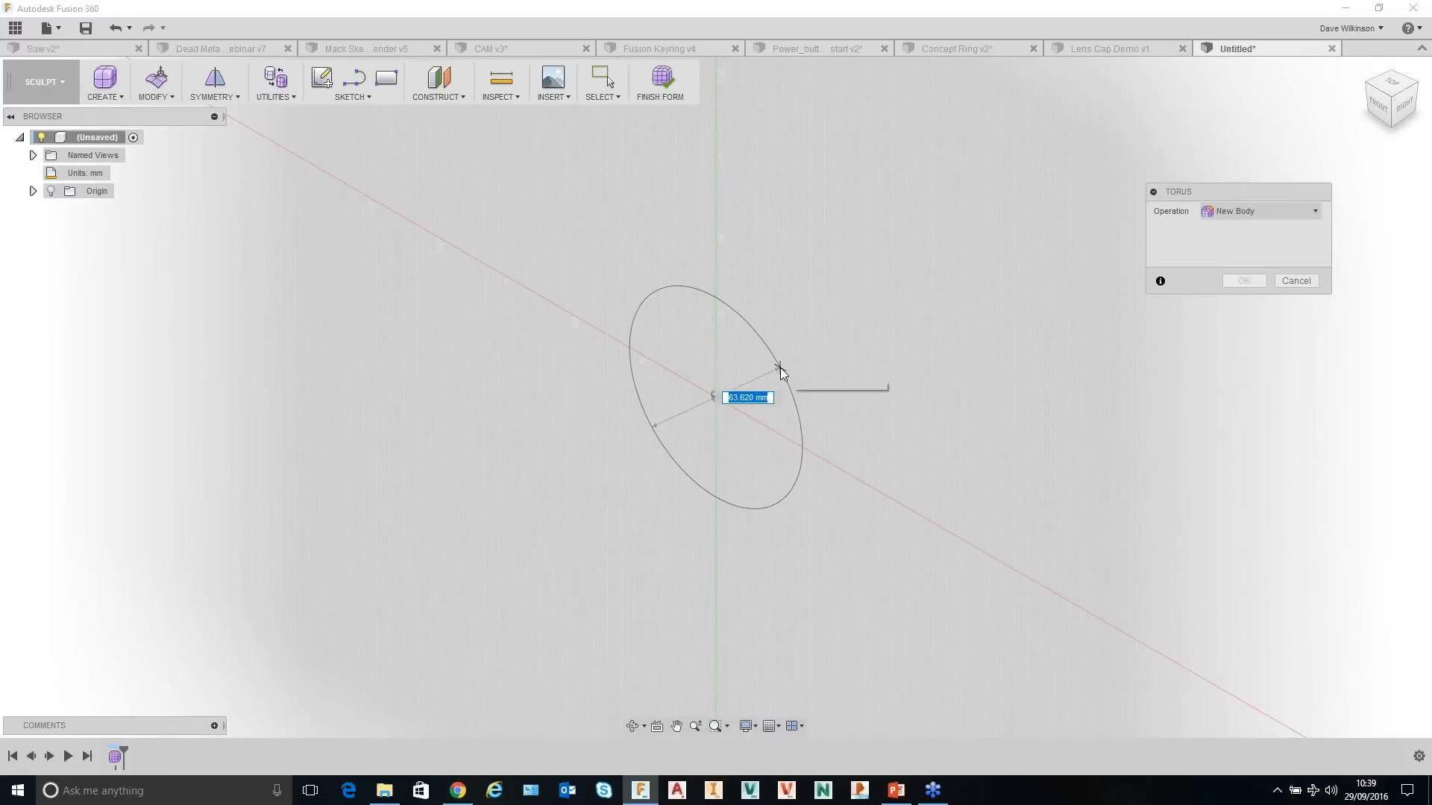
pyautogui.write('18')
pyautogui.press('Tab')
pyautogui.press('Return')
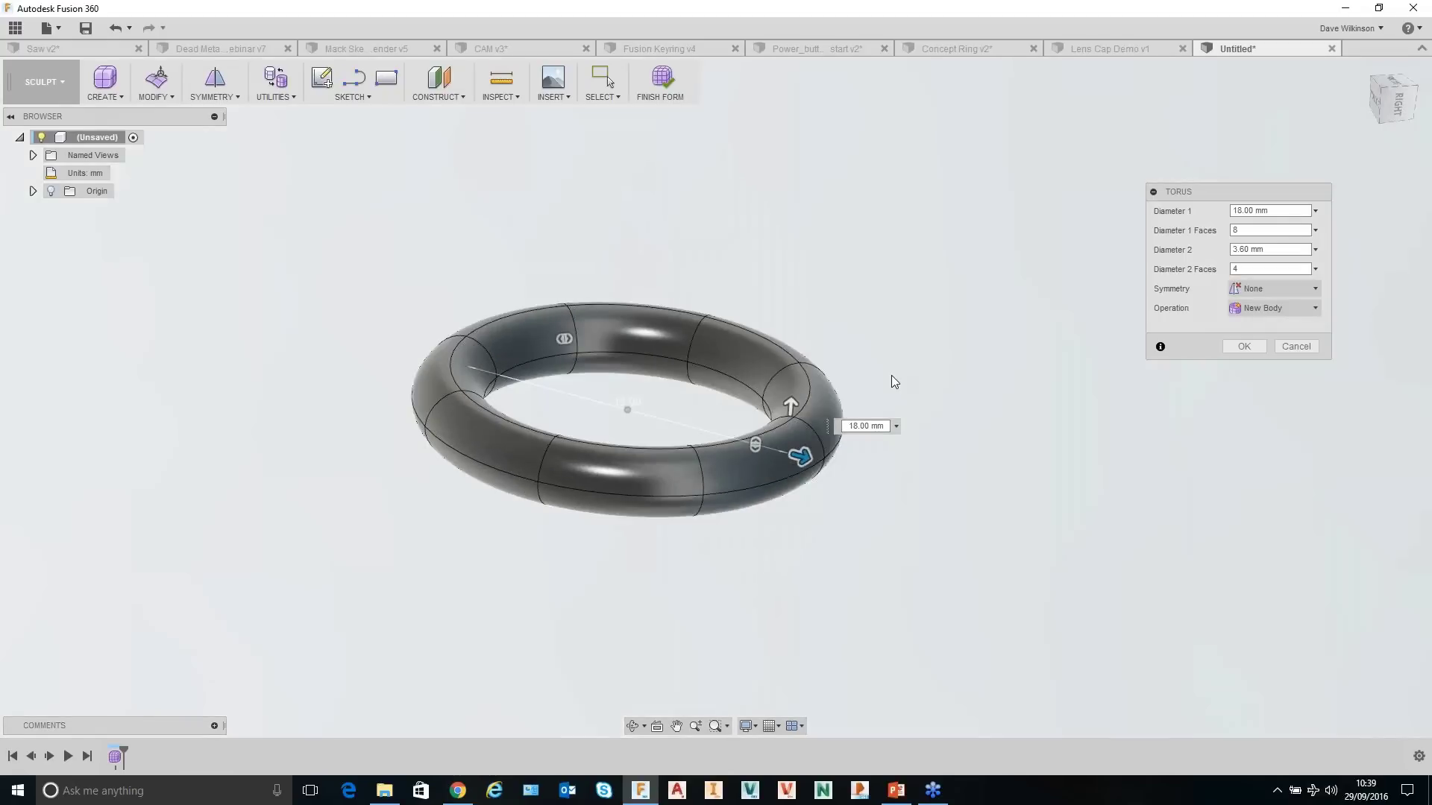
pyautogui.moveTo(800, 456); pyautogui.dragTo(793, 396)
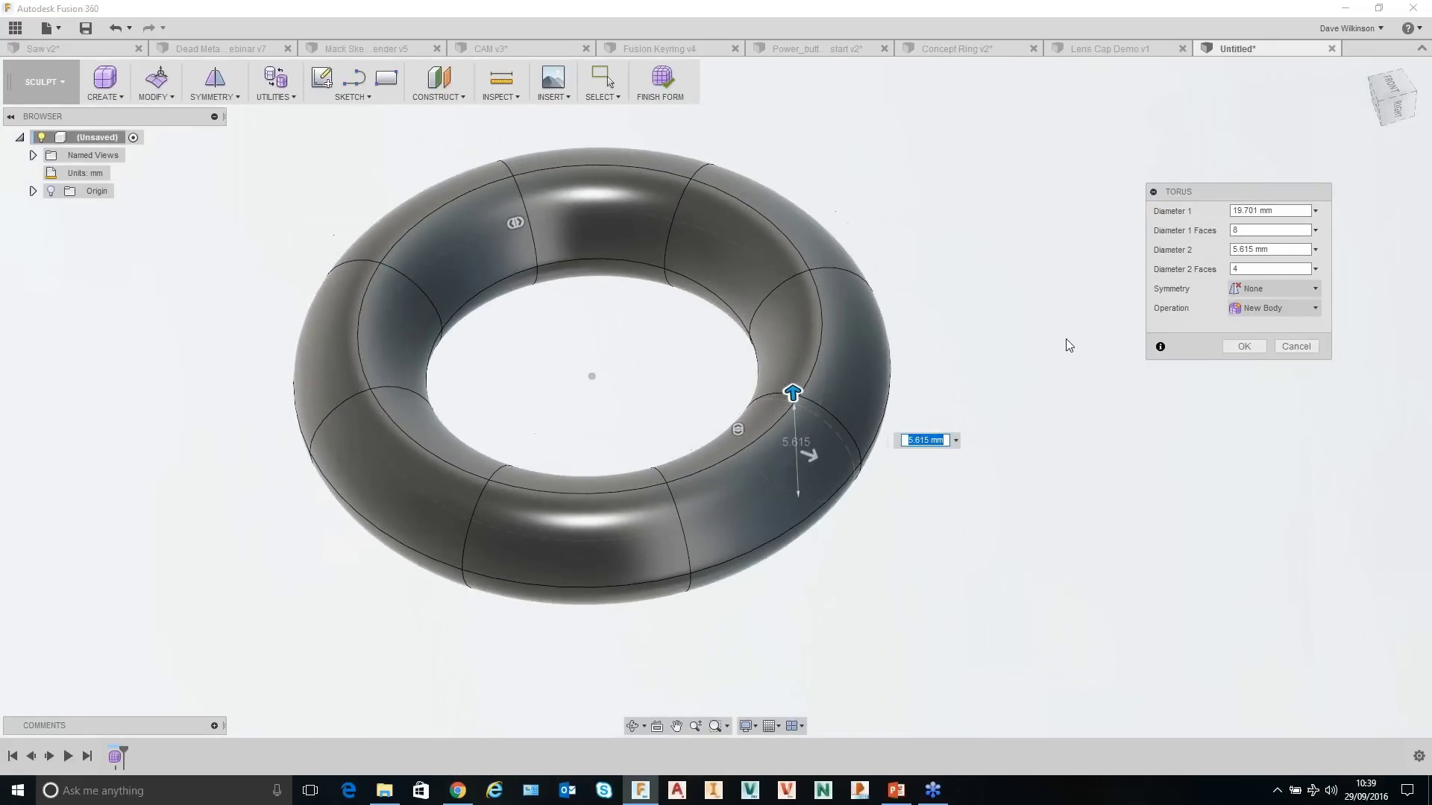
pyautogui.click(1243, 347)
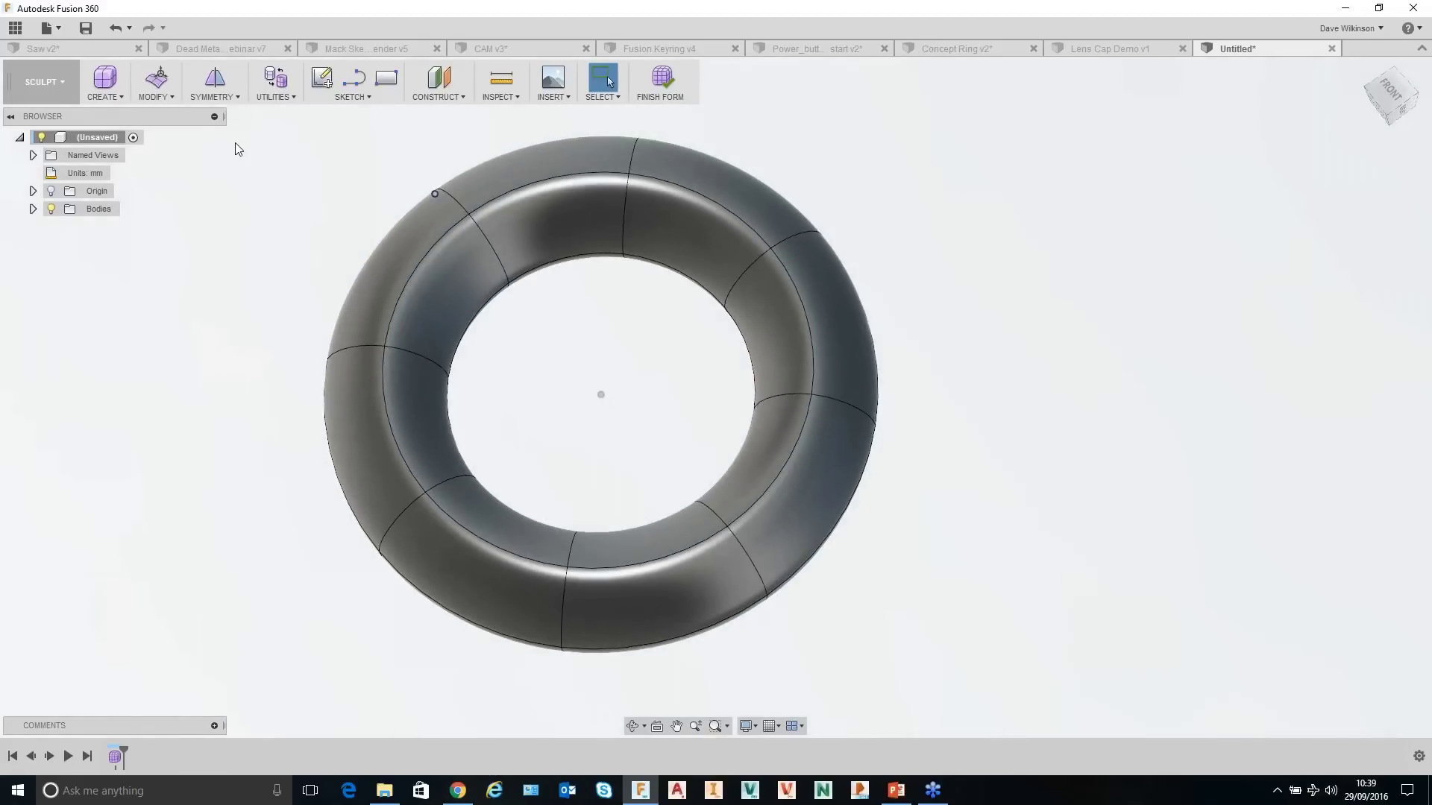
# Apply internal mirror symmetry to the torus using two adjacent inner faces near its upper edge.
pyautogui.click(214, 78)
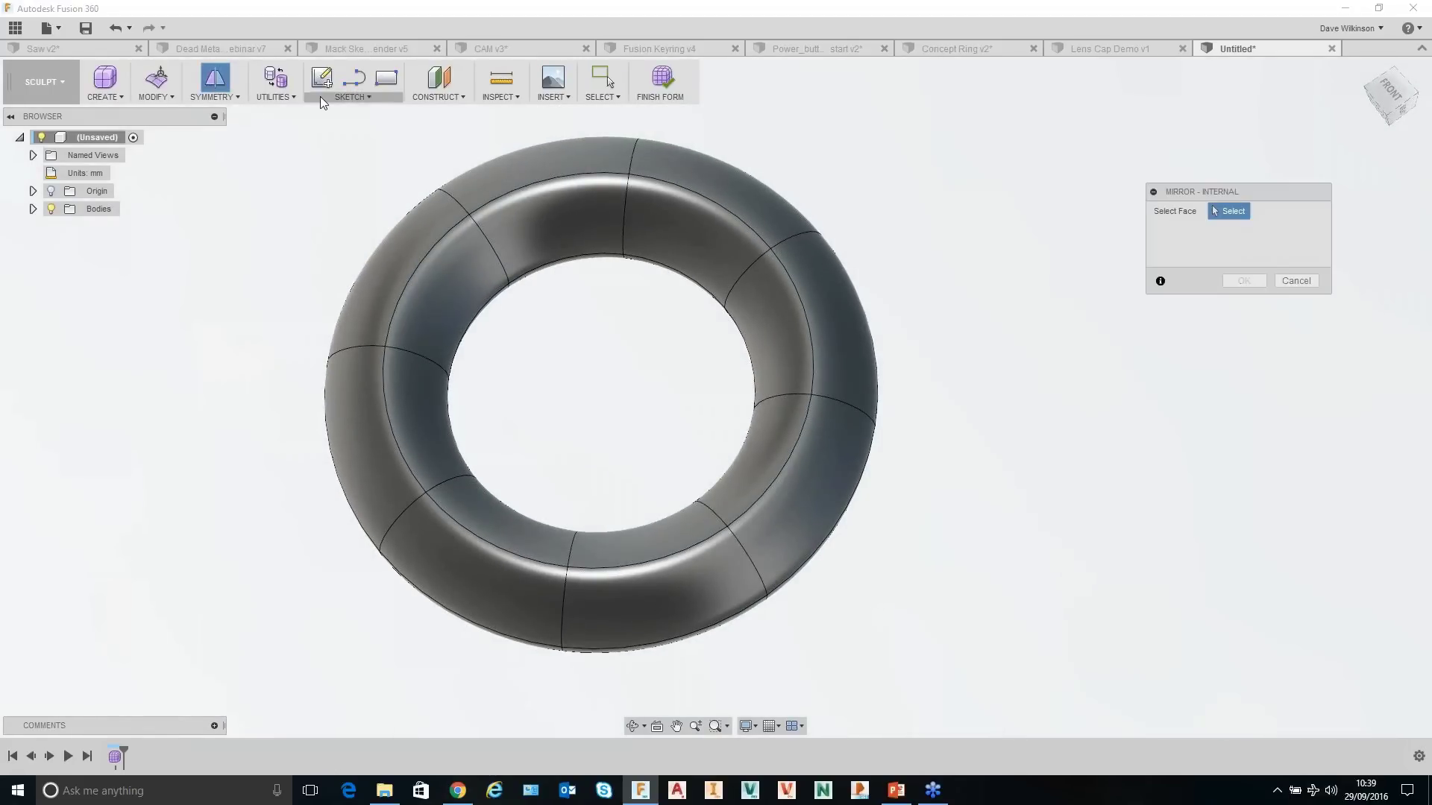
pyautogui.click(654, 212)
pyautogui.click(572, 205)
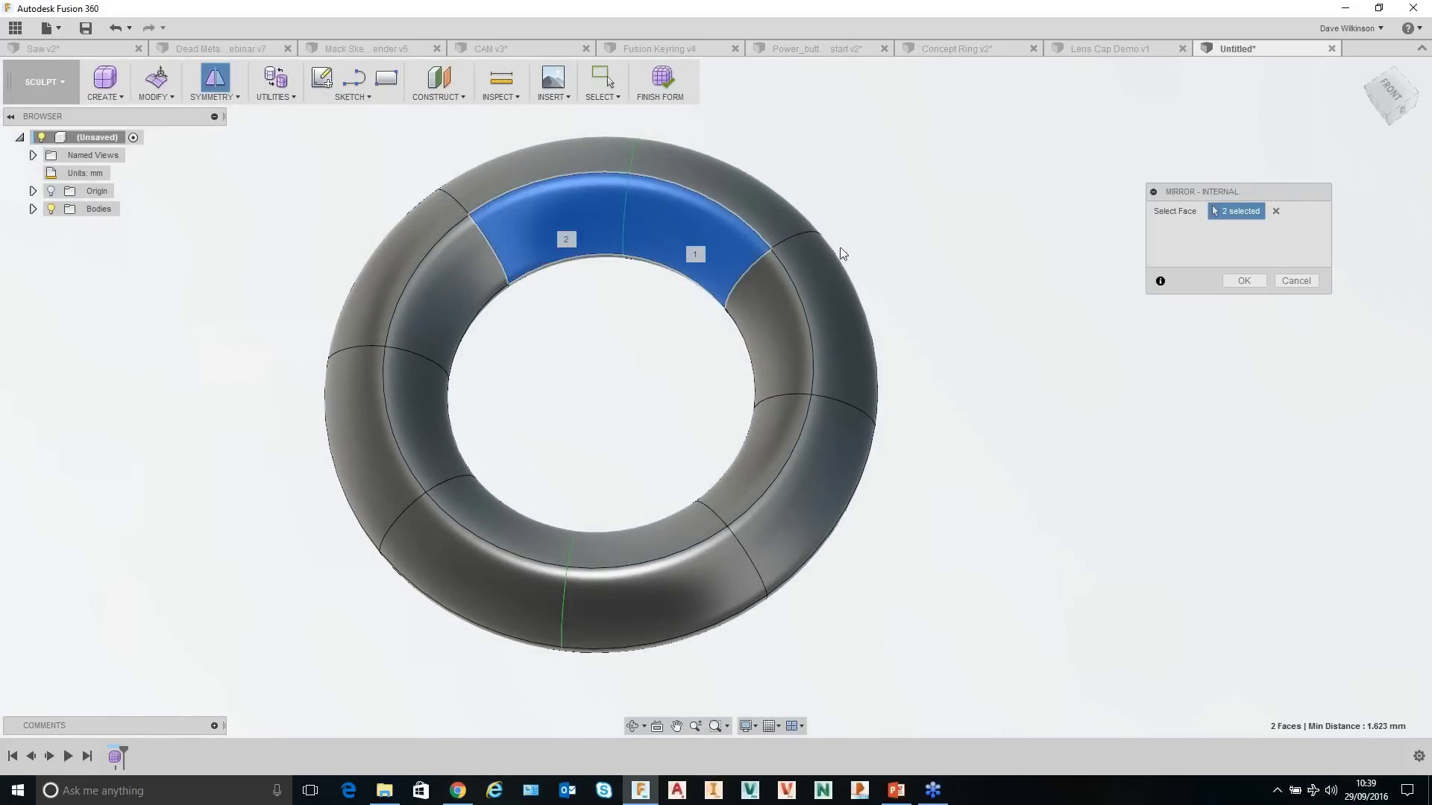
pyautogui.click(1243, 280)
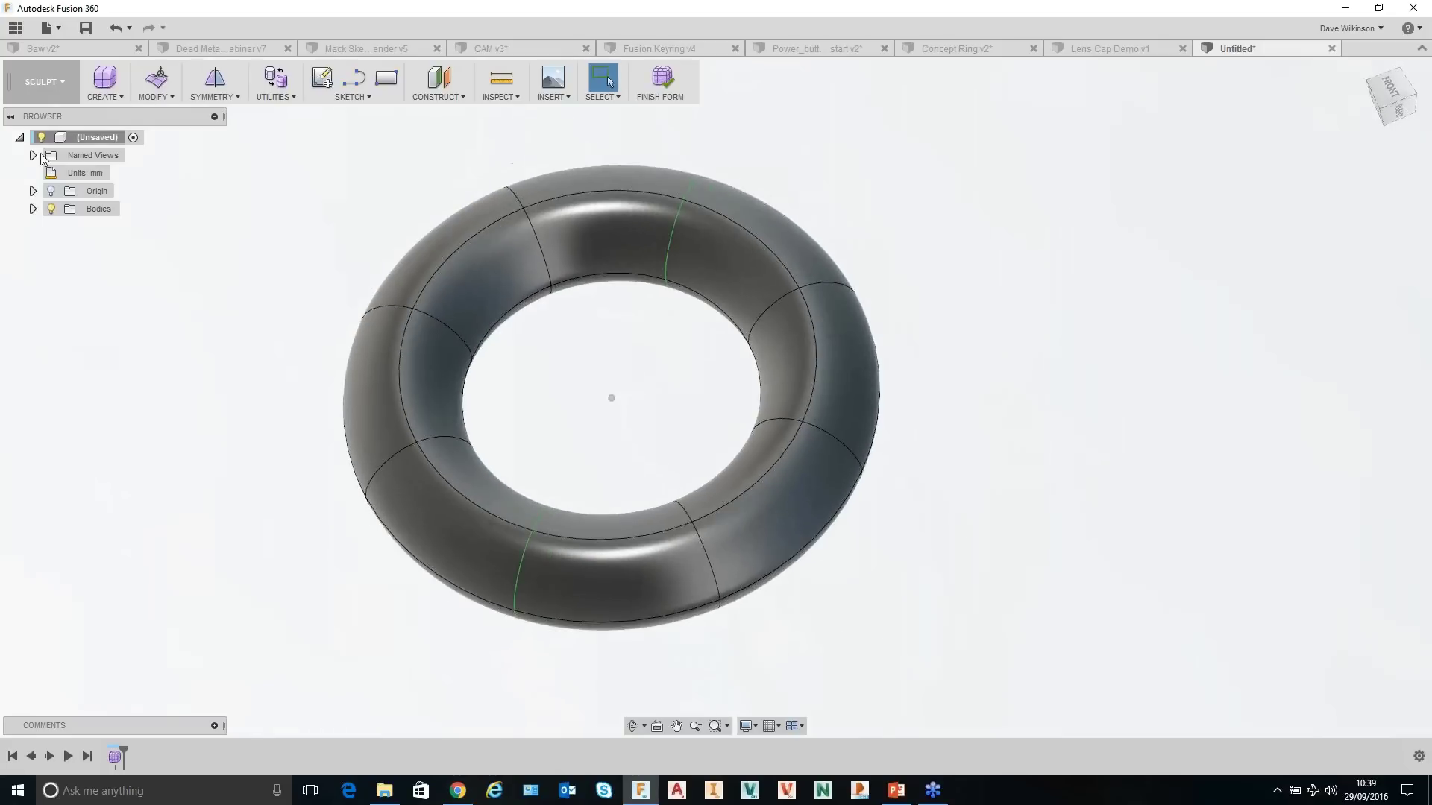
# Using Edit Form, move one inner face of the torus about 2.6 mm, and shift the adjacent inner face in the same direction.
pyautogui.click(161, 84)
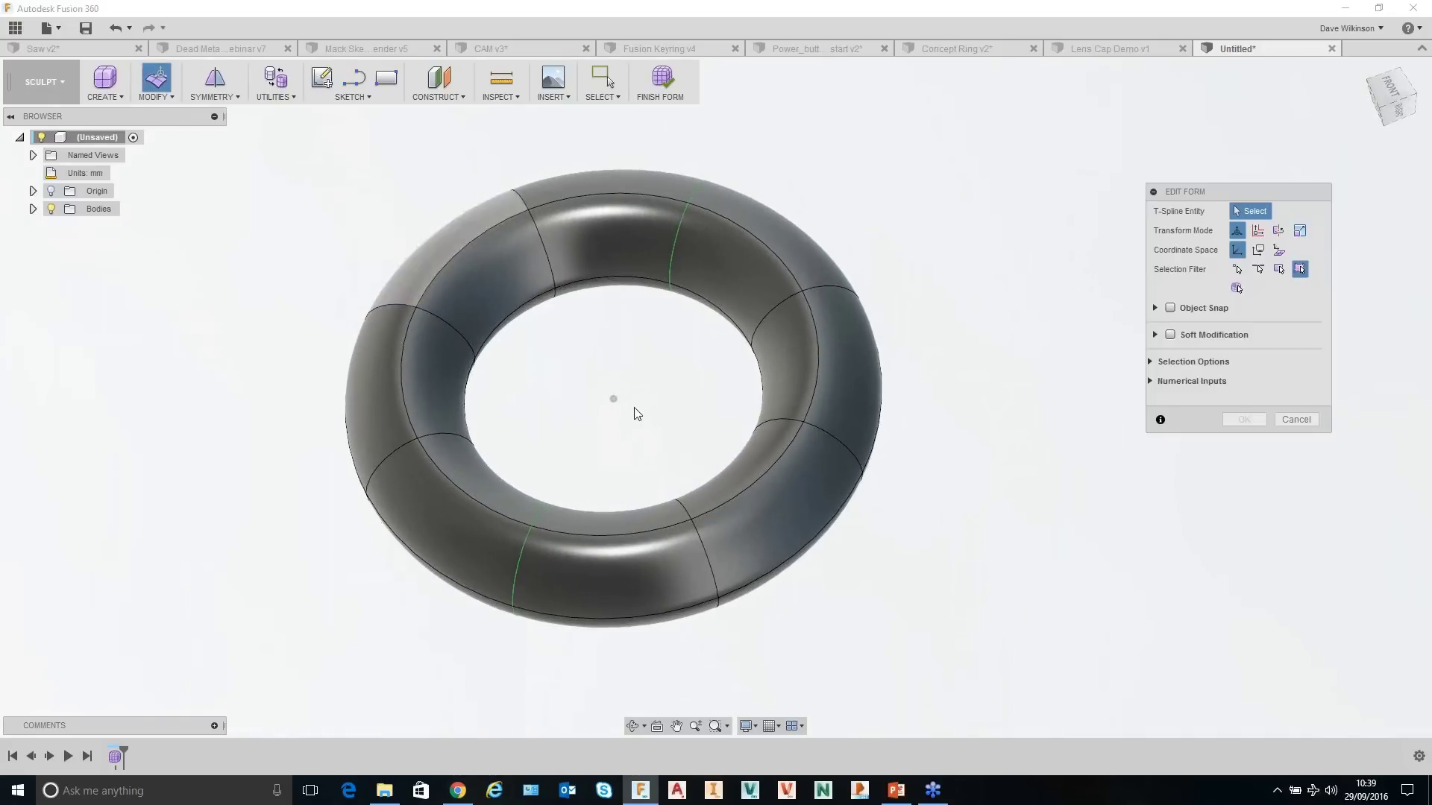
pyautogui.click(803, 375)
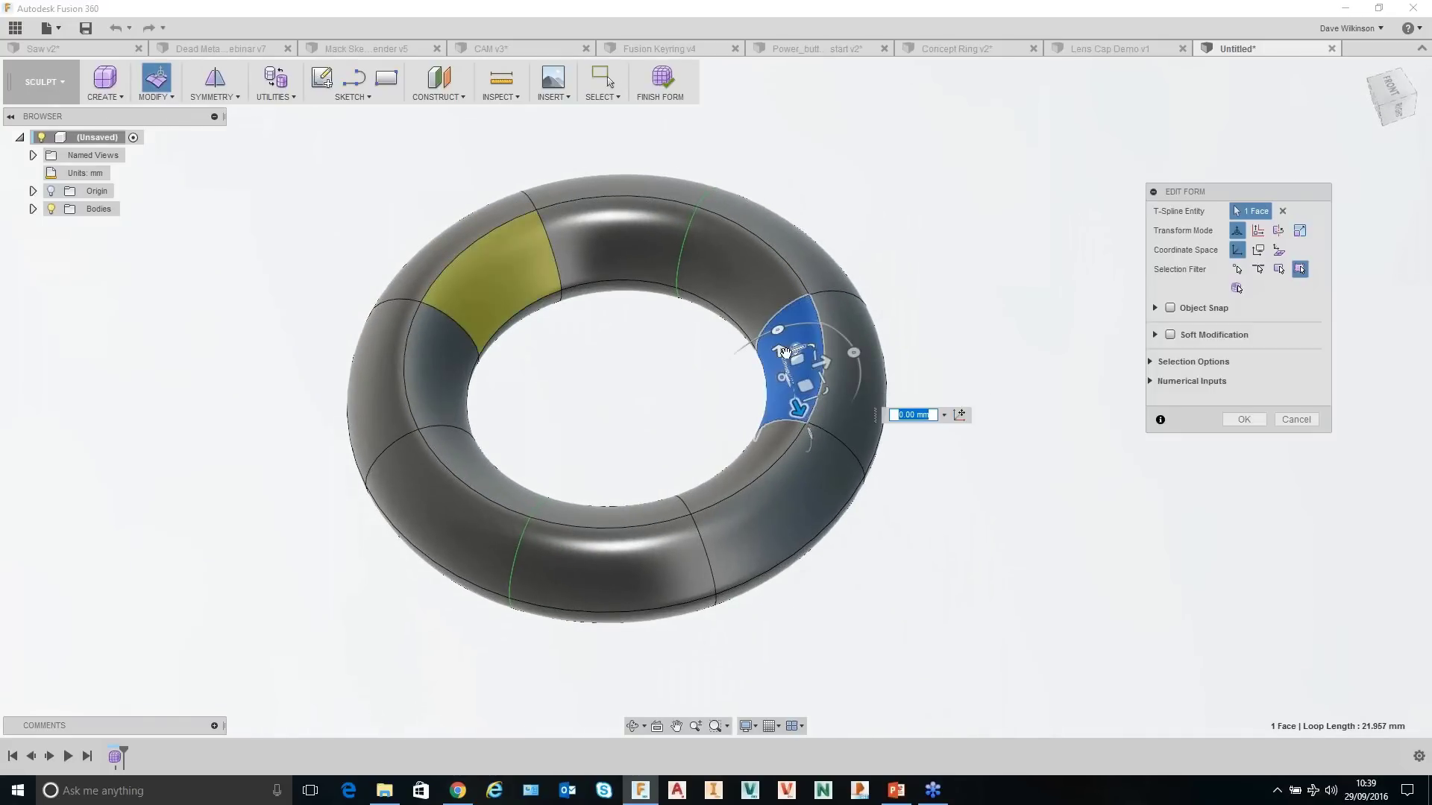
pyautogui.moveTo(779, 350); pyautogui.dragTo(776, 313)
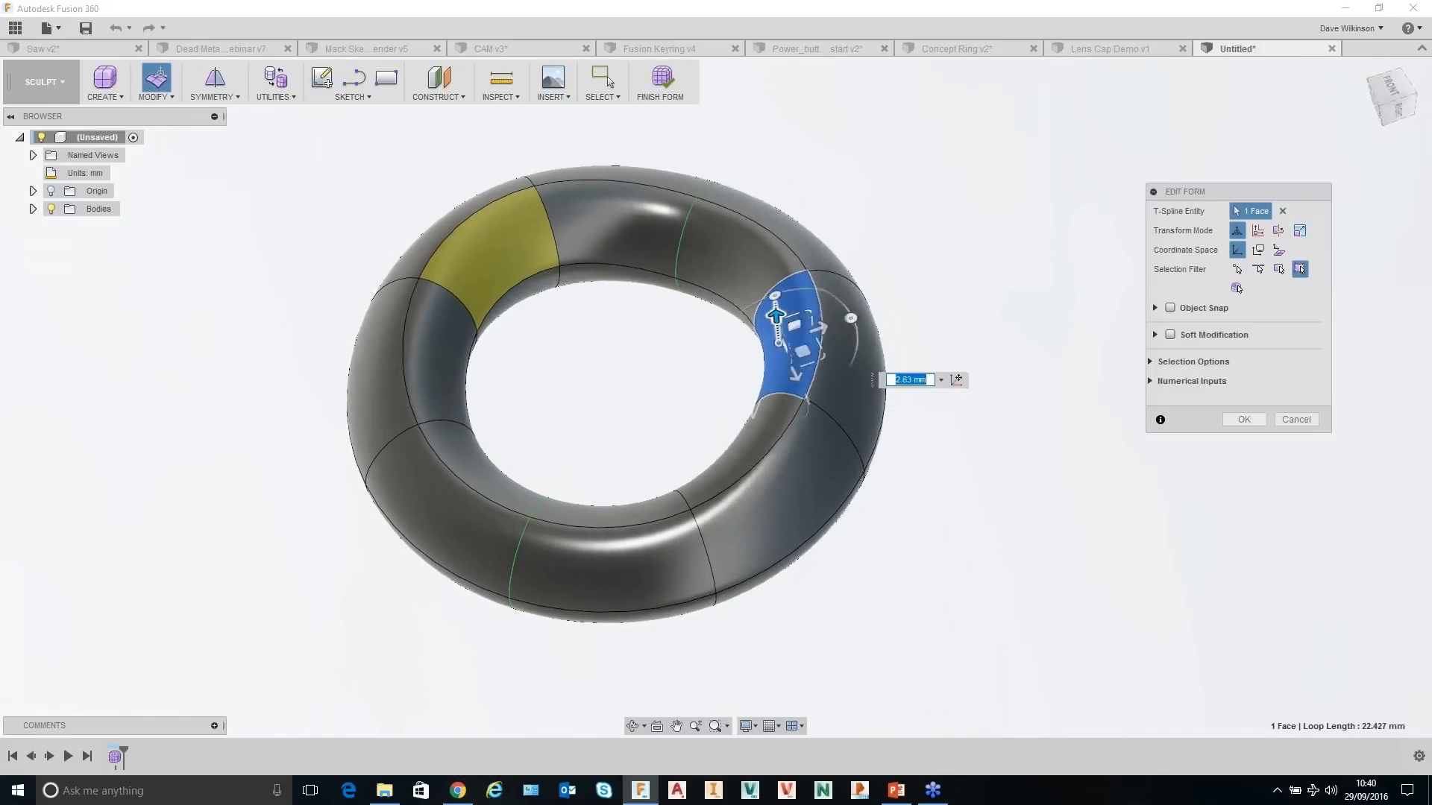
pyautogui.keyDown('shift'); pyautogui.moveTo(745, 417); pyautogui.dragTo(743, 447, button='middle'); pyautogui.keyUp('shift')
pyautogui.click(743, 447)
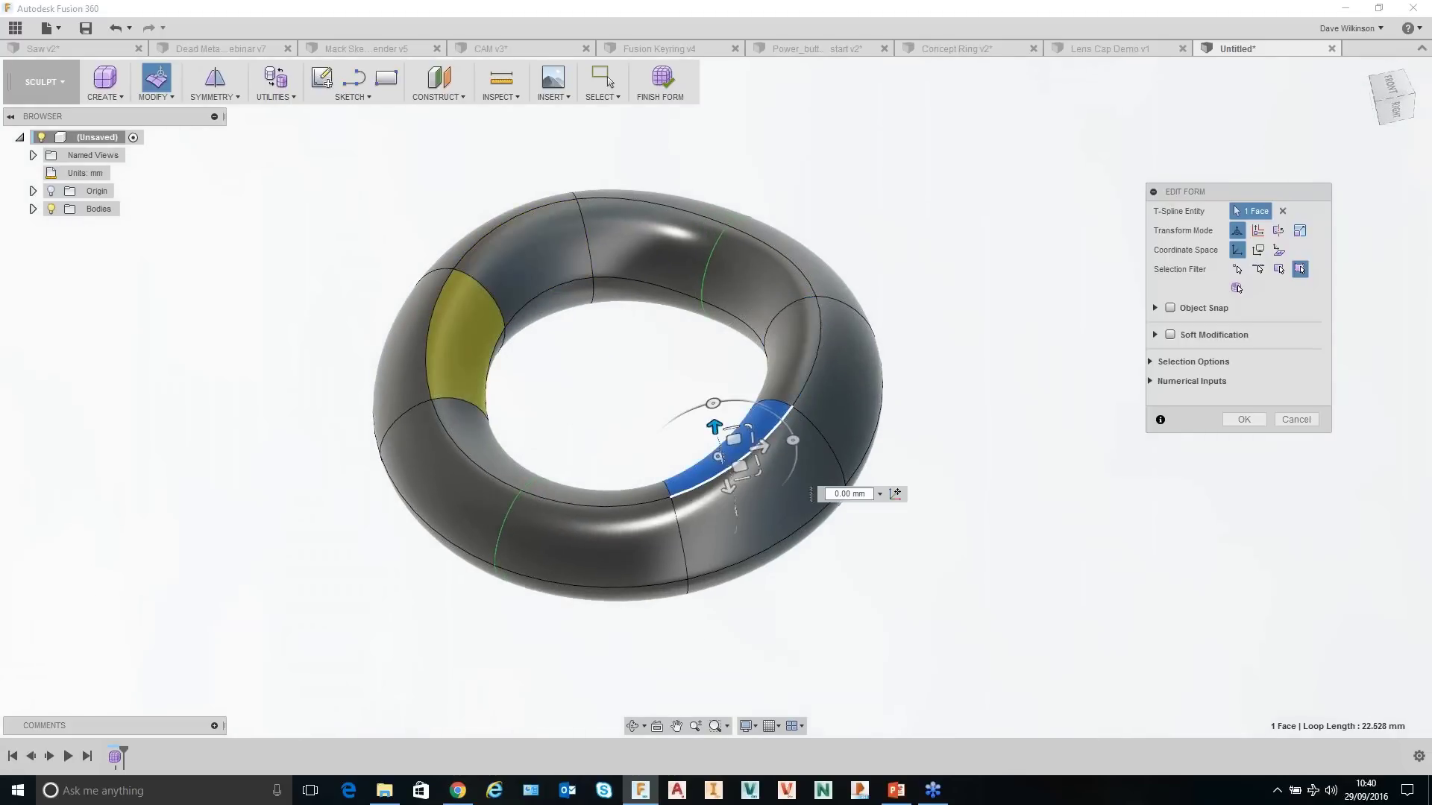
pyautogui.moveTo(714, 433); pyautogui.dragTo(712, 410)
# Move the neighbouring outer face of the torus about 2.6 mm along one axis and about 1.4 mm along another.
pyautogui.click(776, 498)
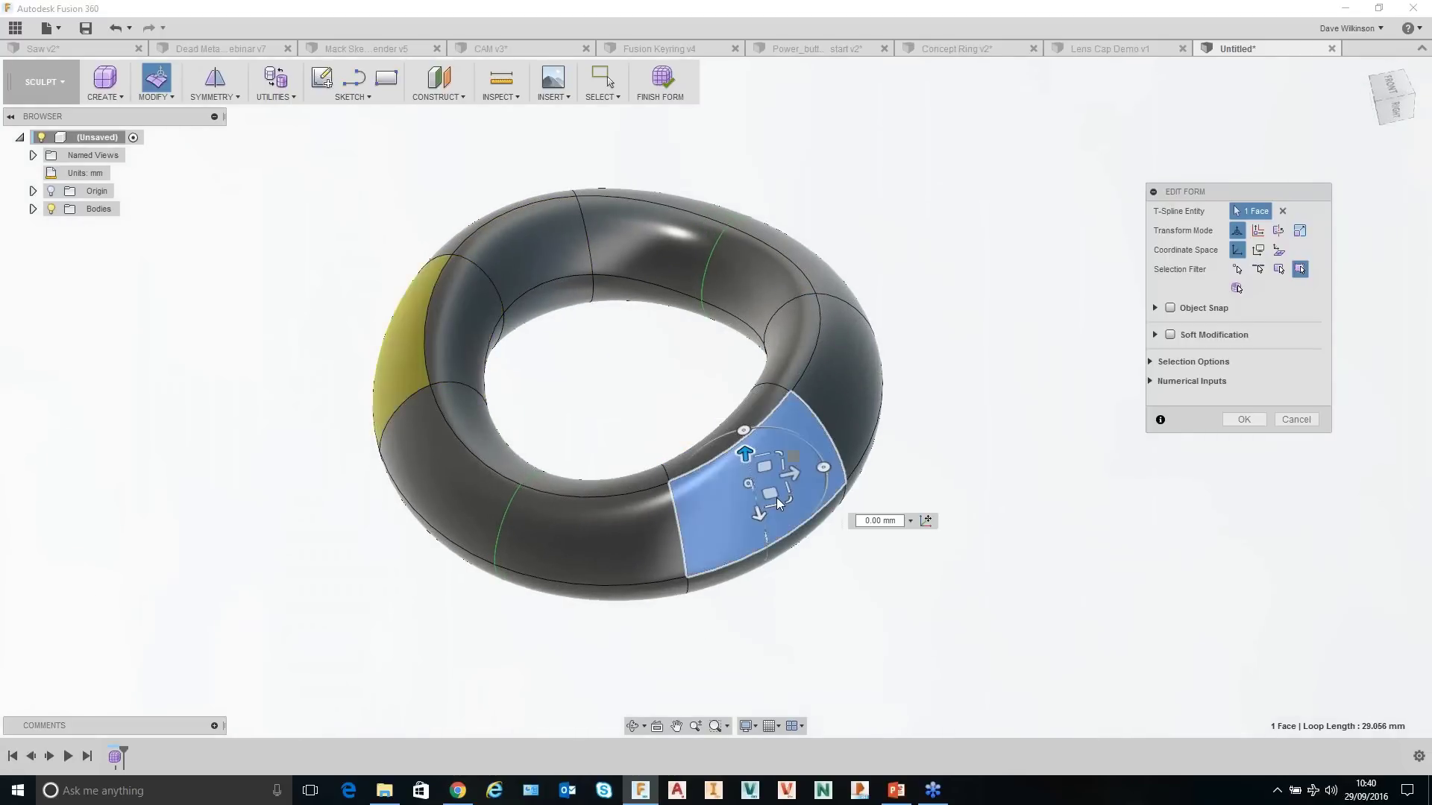
pyautogui.moveTo(759, 527); pyautogui.dragTo(768, 550)
pyautogui.keyDown('shift'); pyautogui.moveTo(997, 489); pyautogui.dragTo(729, 504, button='middle'); pyautogui.keyUp('shift')
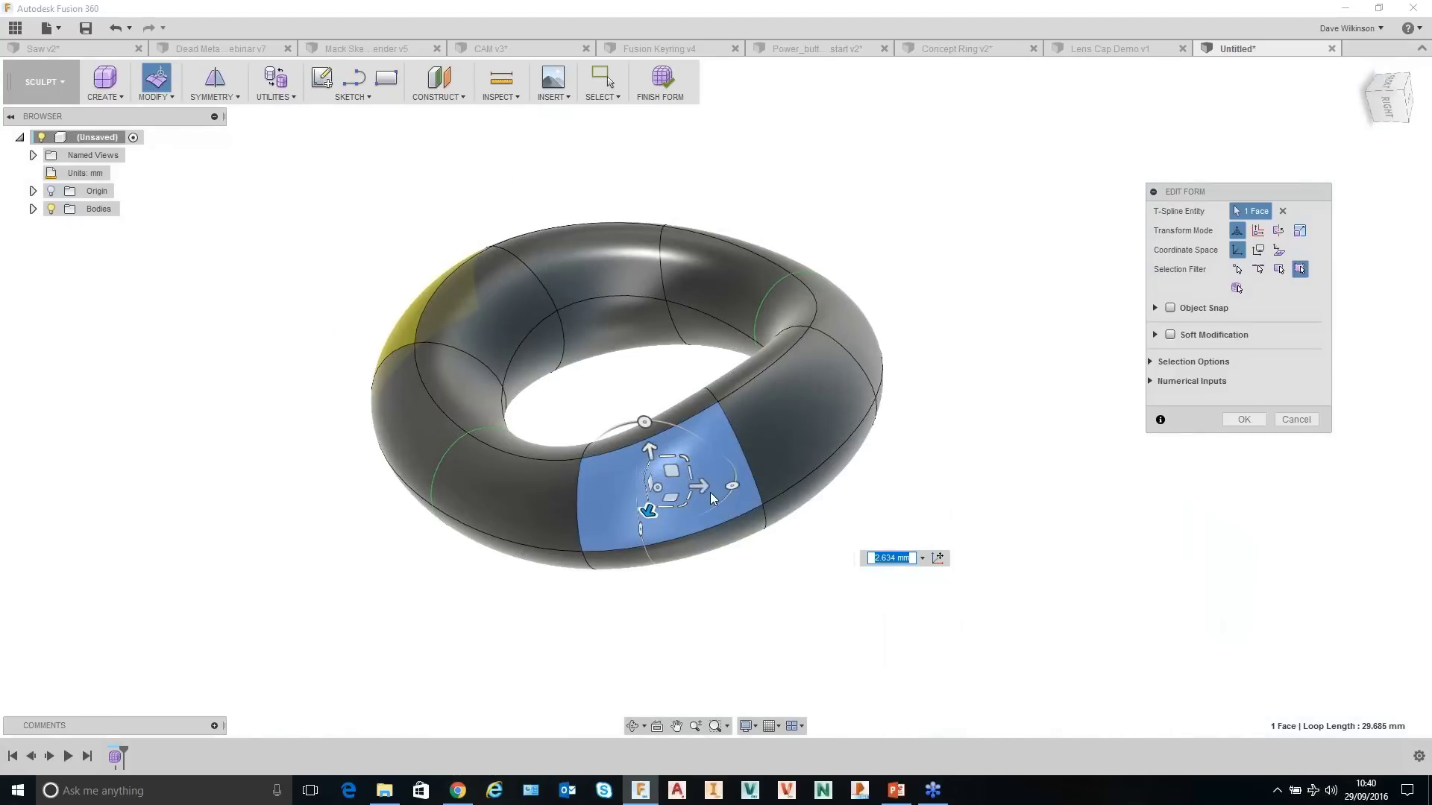
pyautogui.moveTo(702, 487); pyautogui.dragTo(728, 487)
pyautogui.keyDown('shift'); pyautogui.moveTo(1022, 481); pyautogui.dragTo(984, 449, button='middle'); pyautogui.keyUp('shift')
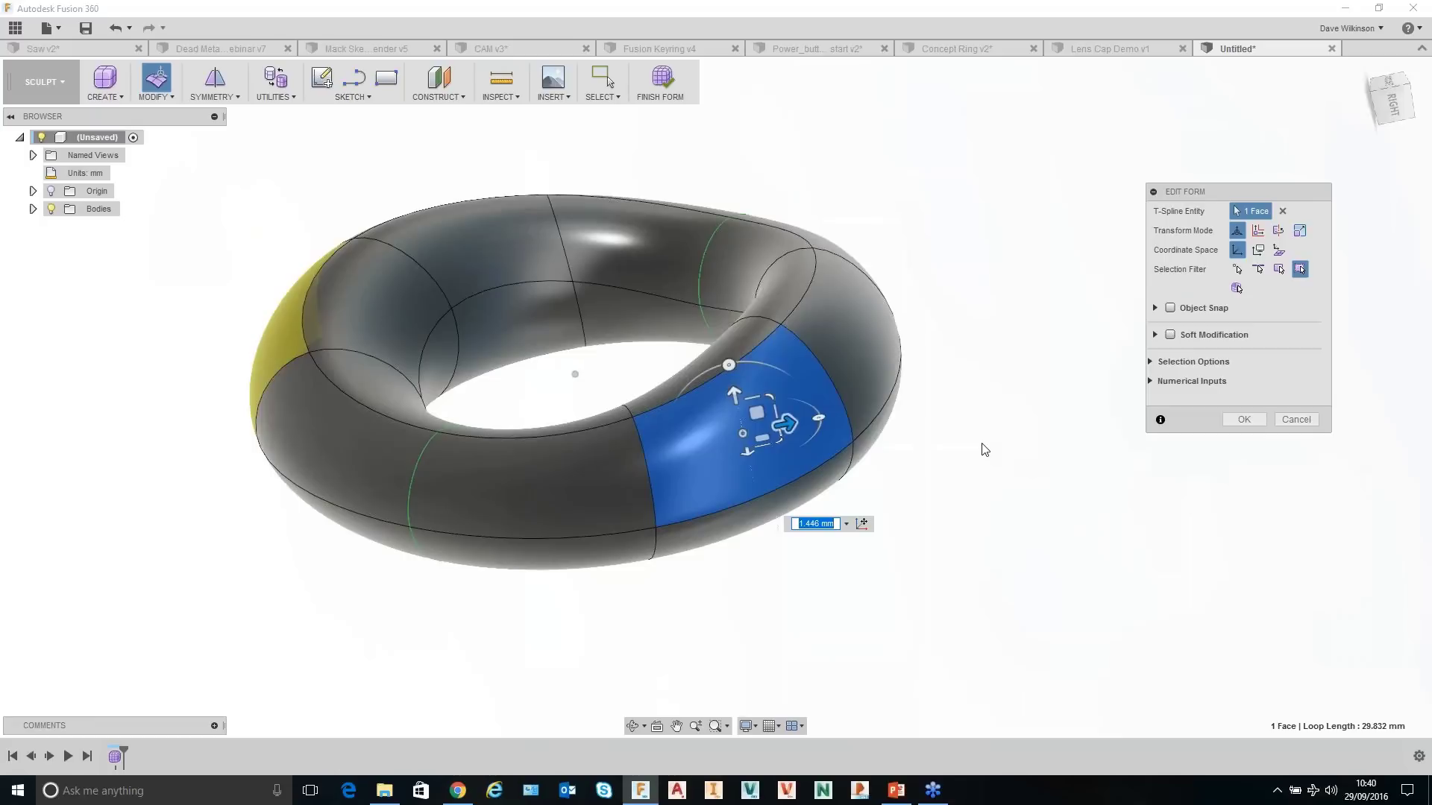
# Pull the torus face beside the symmetry line slightly outward.
pyautogui.click(601, 495)
pyautogui.keyDown('shift'); pyautogui.moveTo(601, 495); pyautogui.dragTo(611, 477, button='middle'); pyautogui.keyUp('shift')
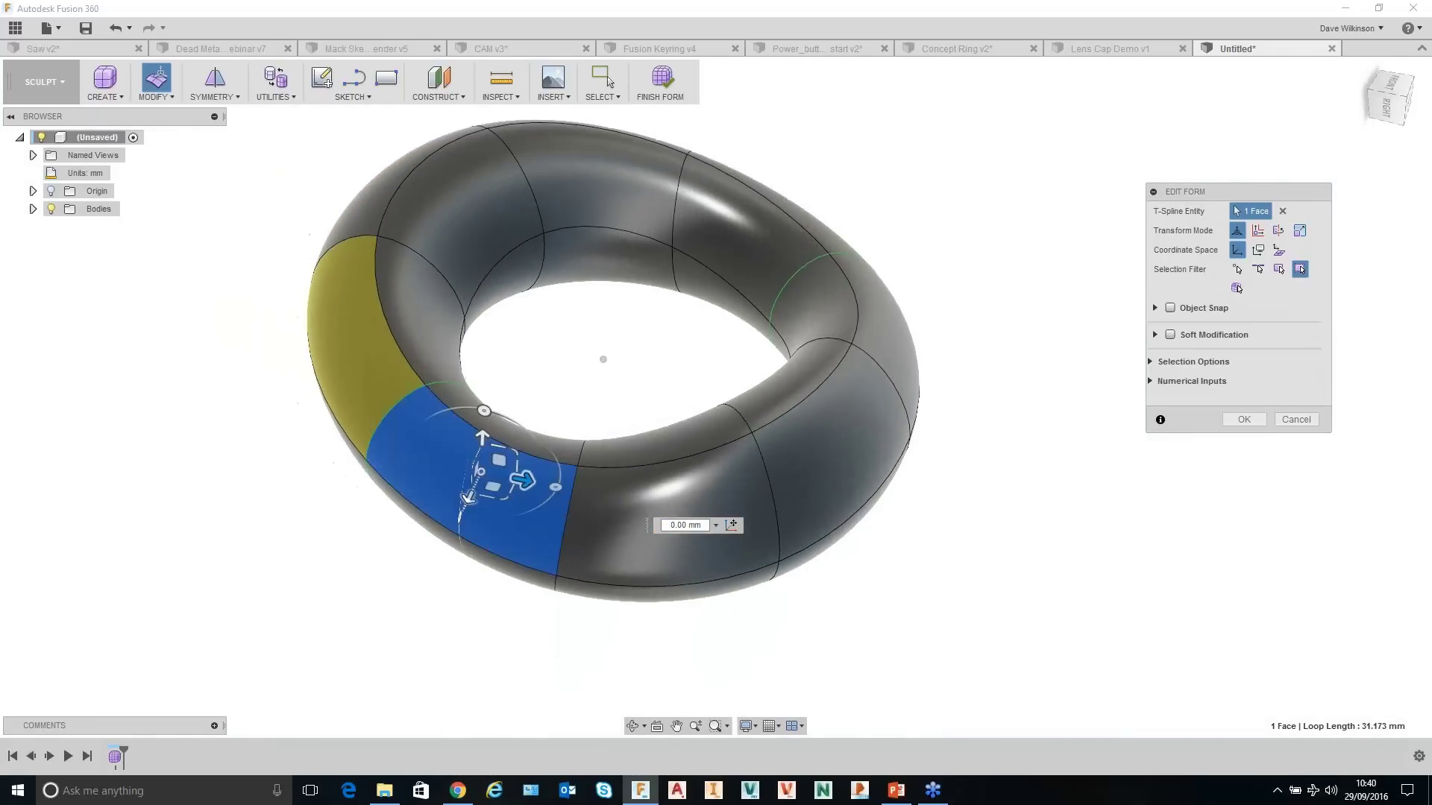
pyautogui.moveTo(469, 497); pyautogui.dragTo(463, 512)
pyautogui.keyDown('shift'); pyautogui.moveTo(463, 512); pyautogui.dragTo(383, 488, button='middle'); pyautogui.keyUp('shift')
# Move the edge next to the symmetry line about 1.8 mm to bulge the ring, and accept the form edits.
pyautogui.click(425, 419)
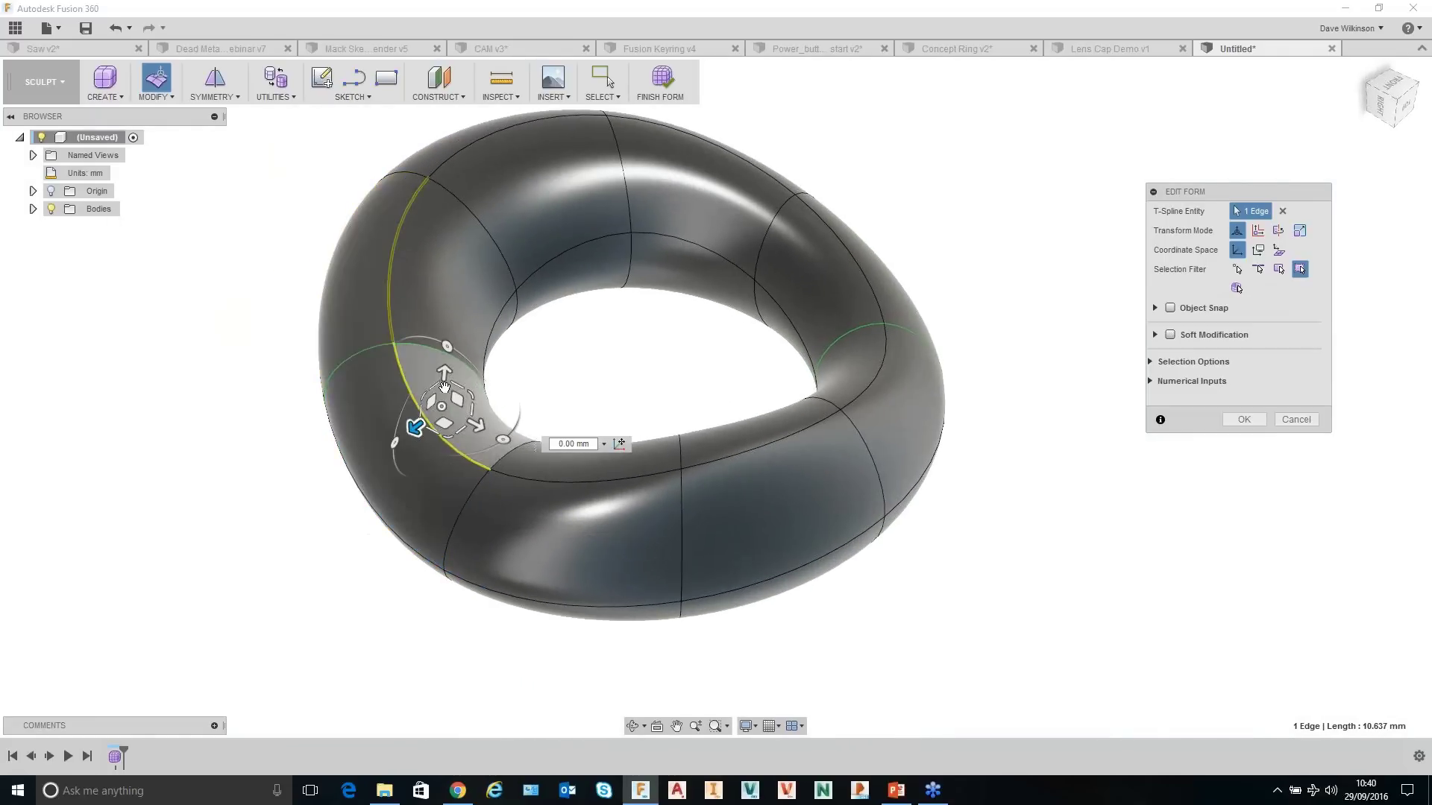
pyautogui.moveTo(444, 371); pyautogui.dragTo(449, 332)
pyautogui.keyDown('shift'); pyautogui.moveTo(448, 332); pyautogui.dragTo(1066, 458, button='middle'); pyautogui.keyUp('shift')
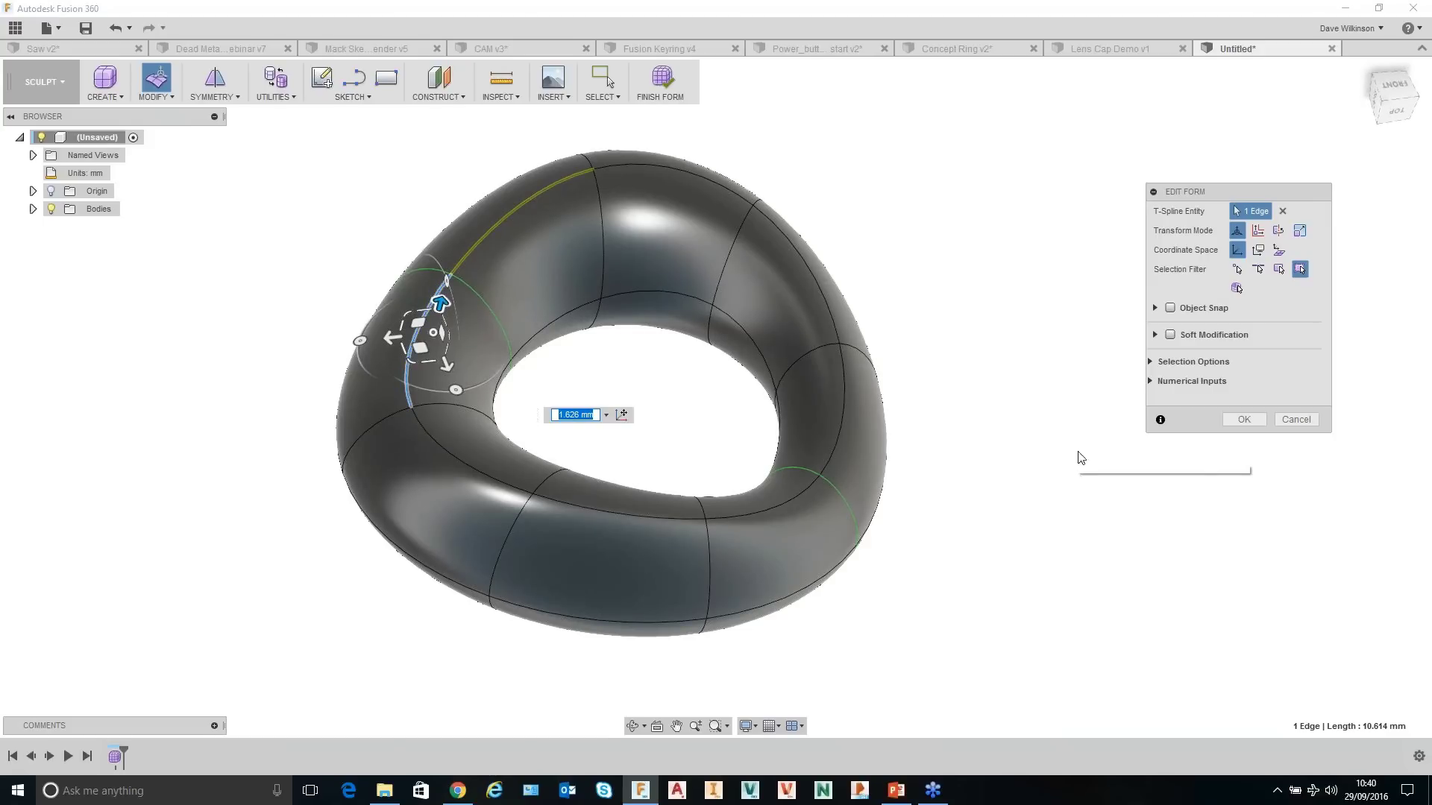
pyautogui.click(1243, 419)
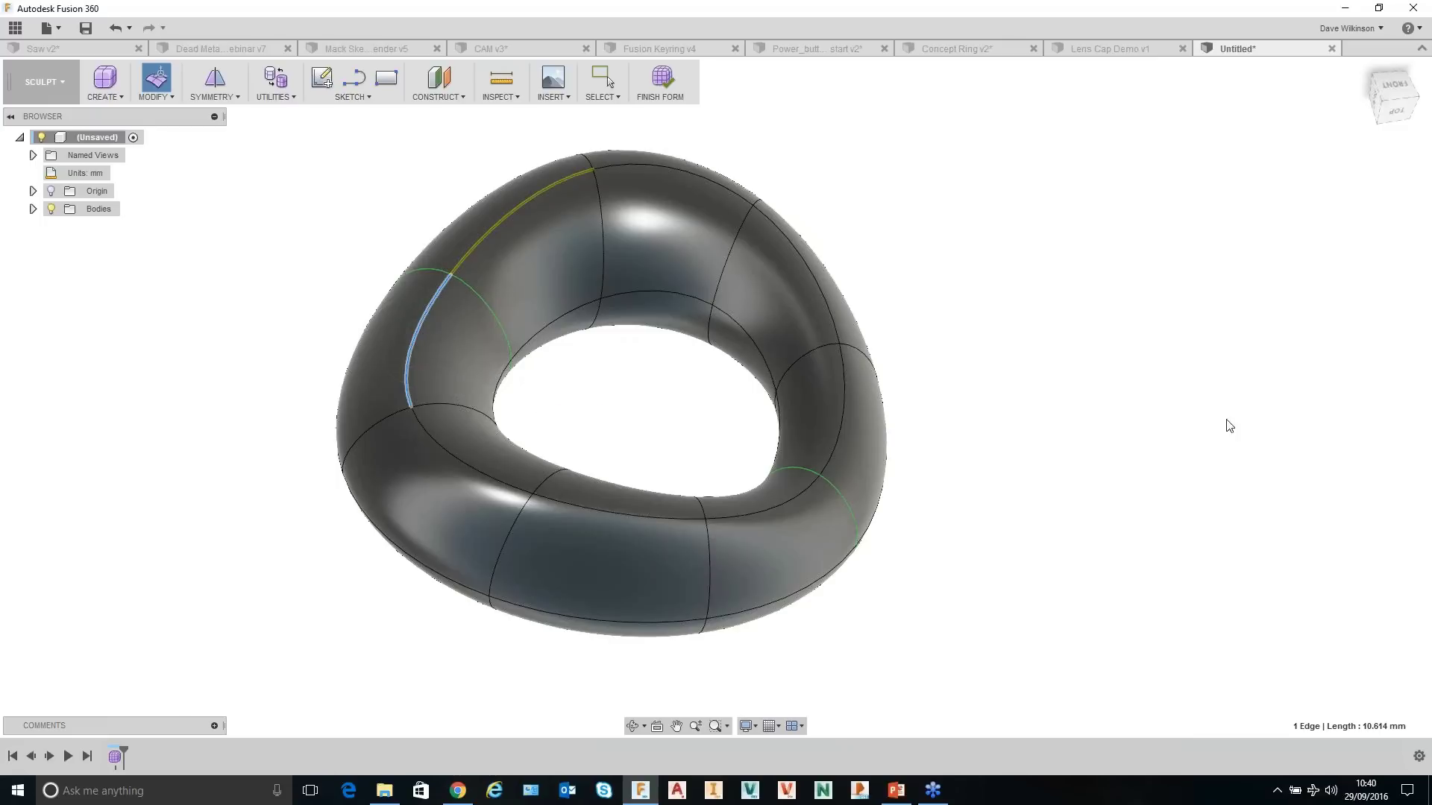
pyautogui.click(1001, 374)
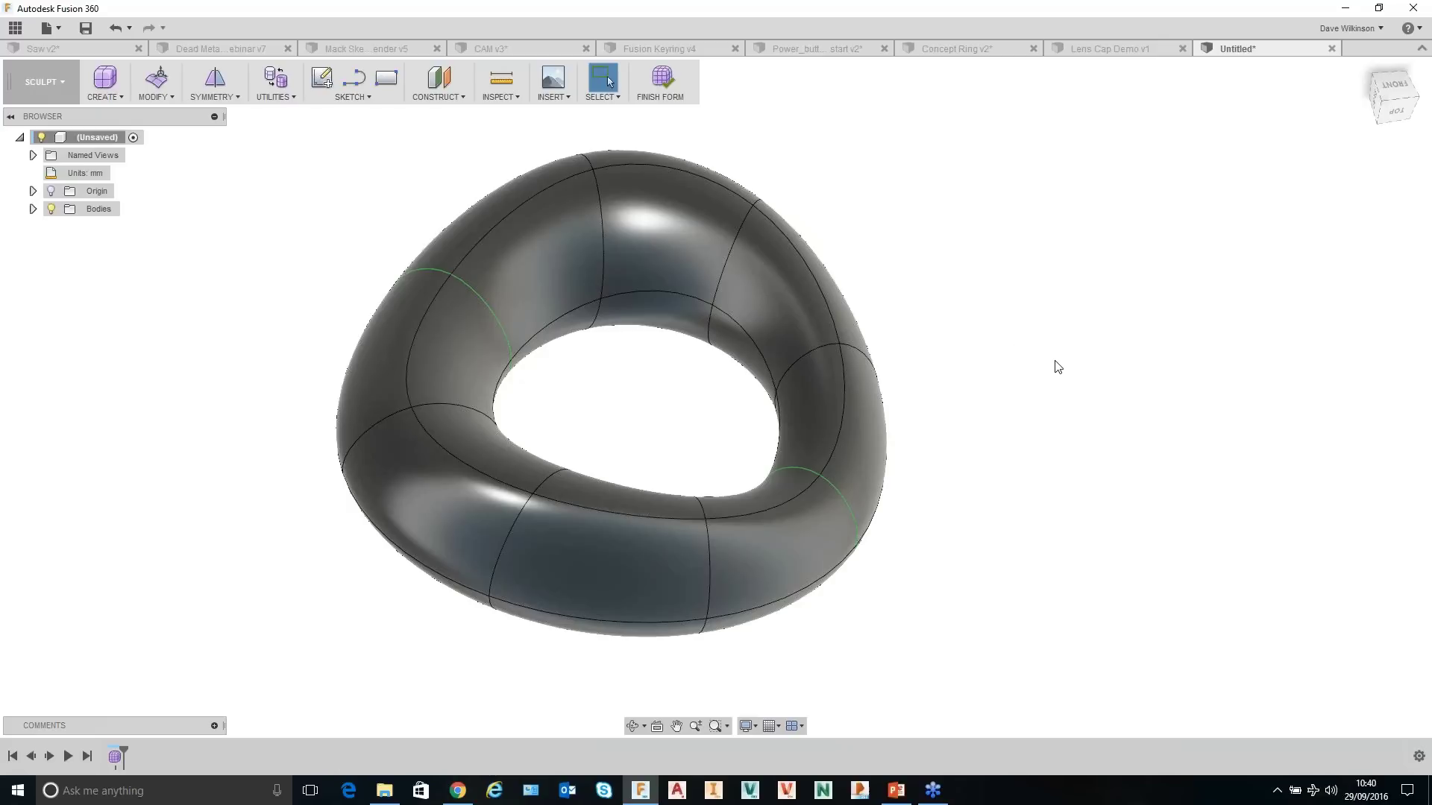
pyautogui.moveTo(1055, 362)
pyautogui.keyDown('shift'); pyautogui.mouseDown(button='middle')
pyautogui.moveTo(1046, 372)
pyautogui.moveTo(850, 23)
pyautogui.mouseUp(button='middle'); pyautogui.keyUp('shift')
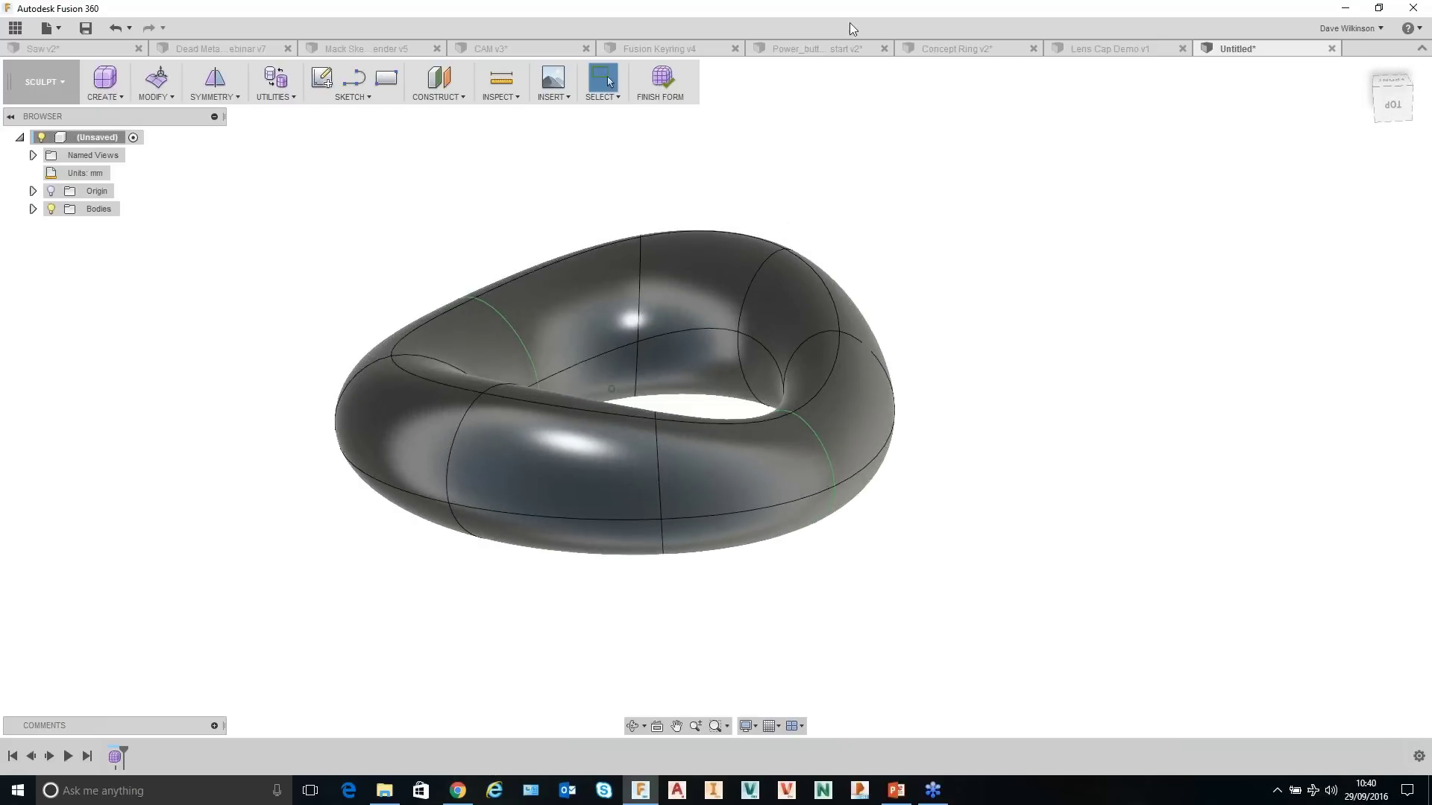
# Switch to the Concept Ring design and send its gold body to Print Studio with 3D Print at Low refinement.
pyautogui.click(962, 49)
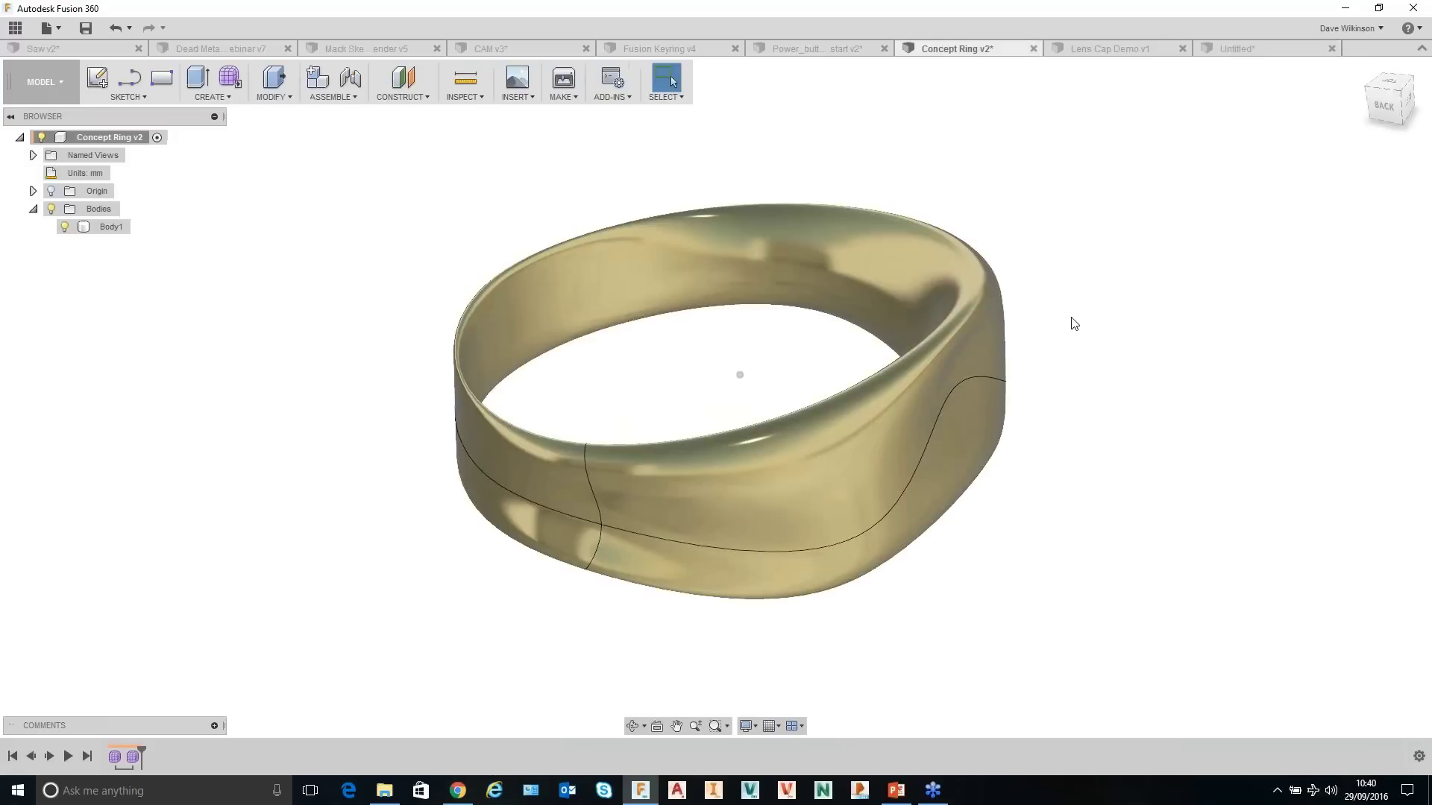
pyautogui.moveTo(1081, 316)
pyautogui.keyDown('shift'); pyautogui.mouseDown(button='middle')
pyautogui.moveTo(1109, 323)
pyautogui.moveTo(1077, 314)
pyautogui.mouseUp(button='middle'); pyautogui.keyUp('shift')
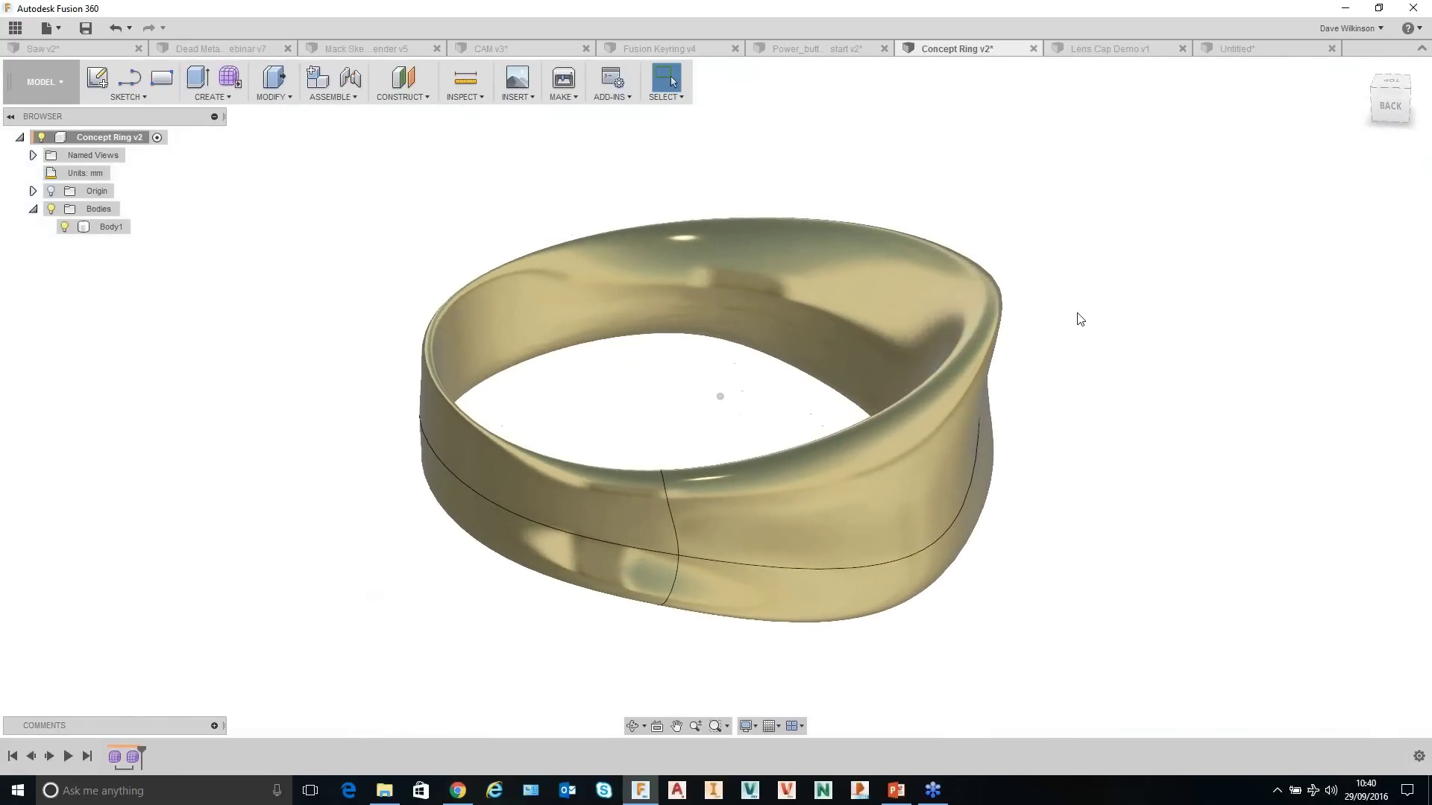
pyautogui.click(560, 82)
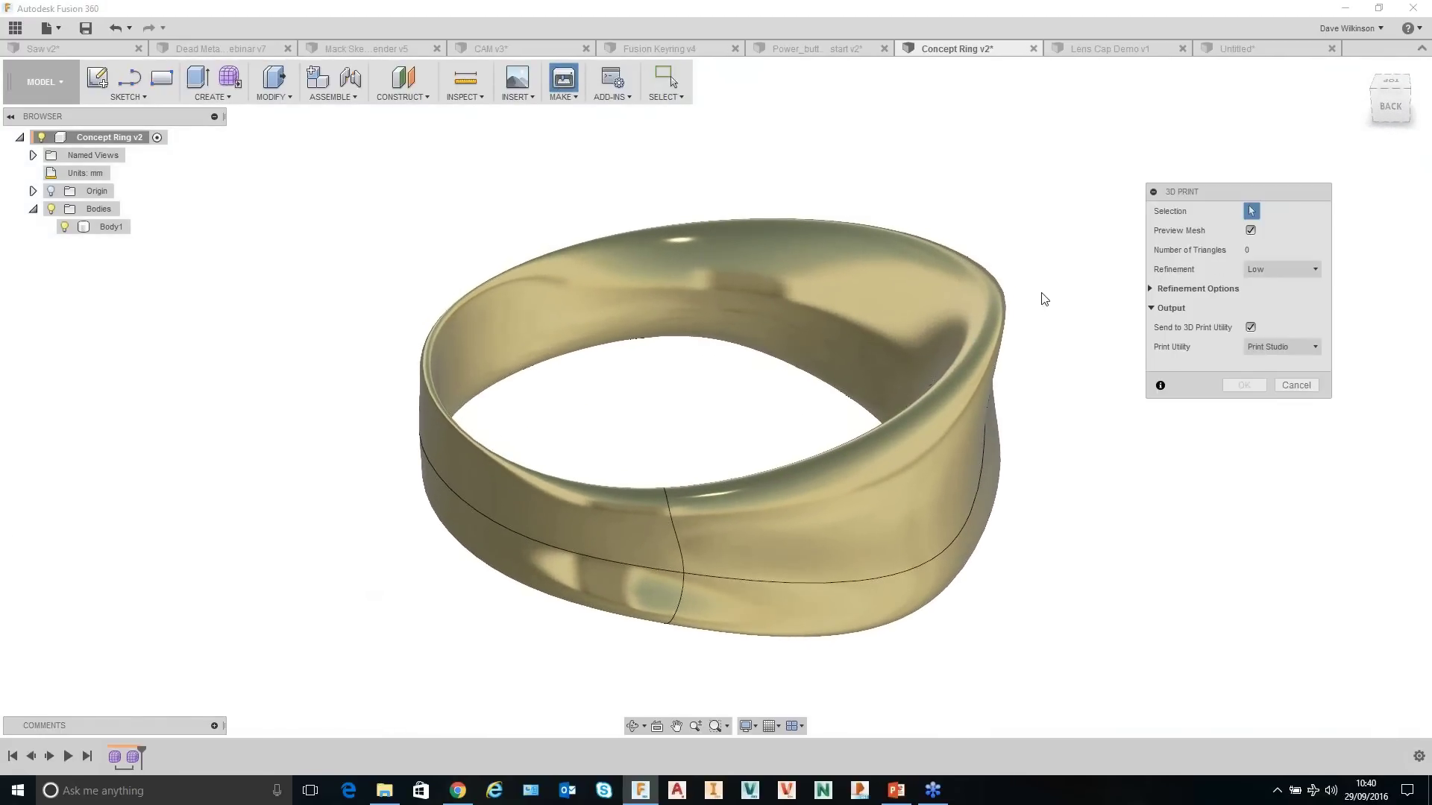
pyautogui.click(992, 371)
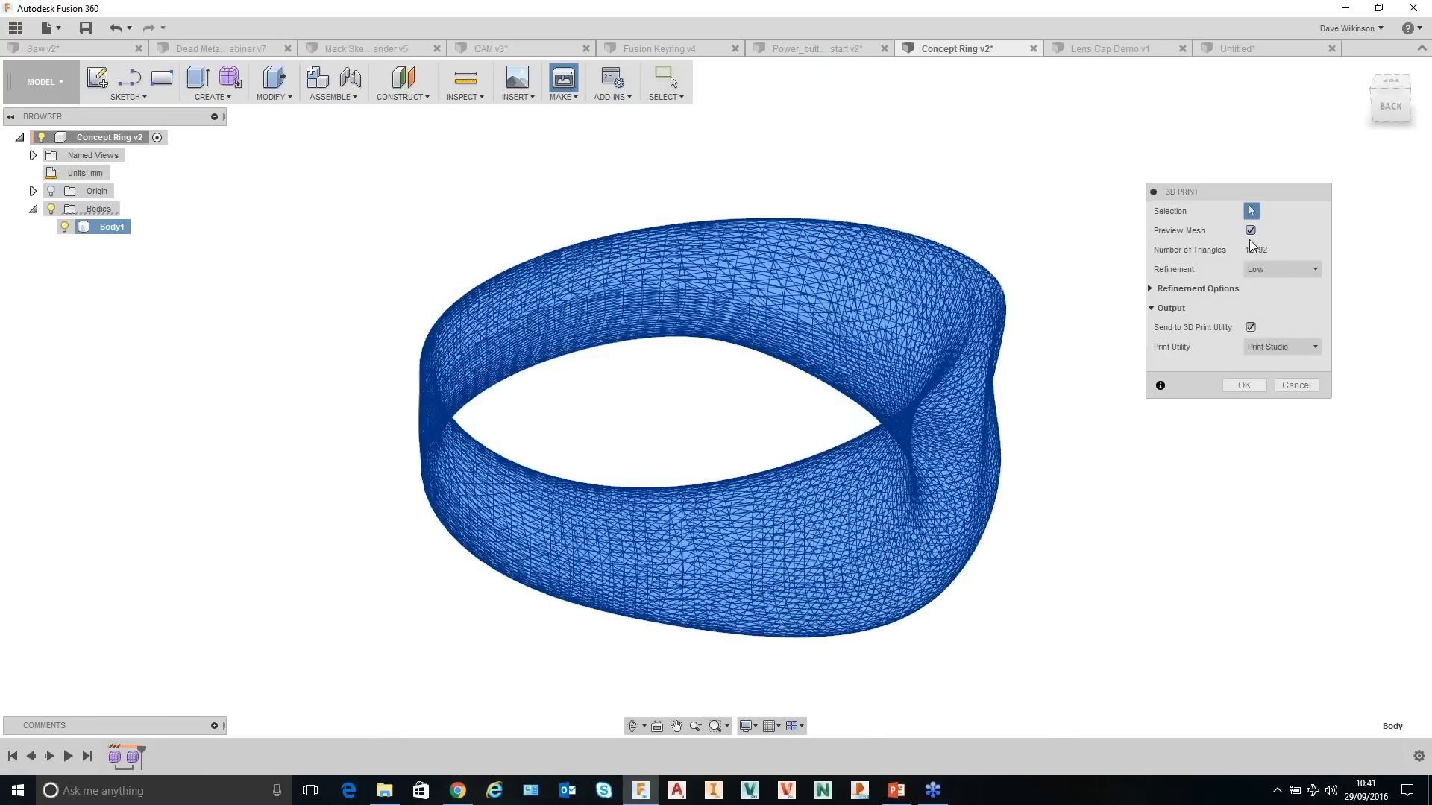
pyautogui.click(1241, 389)
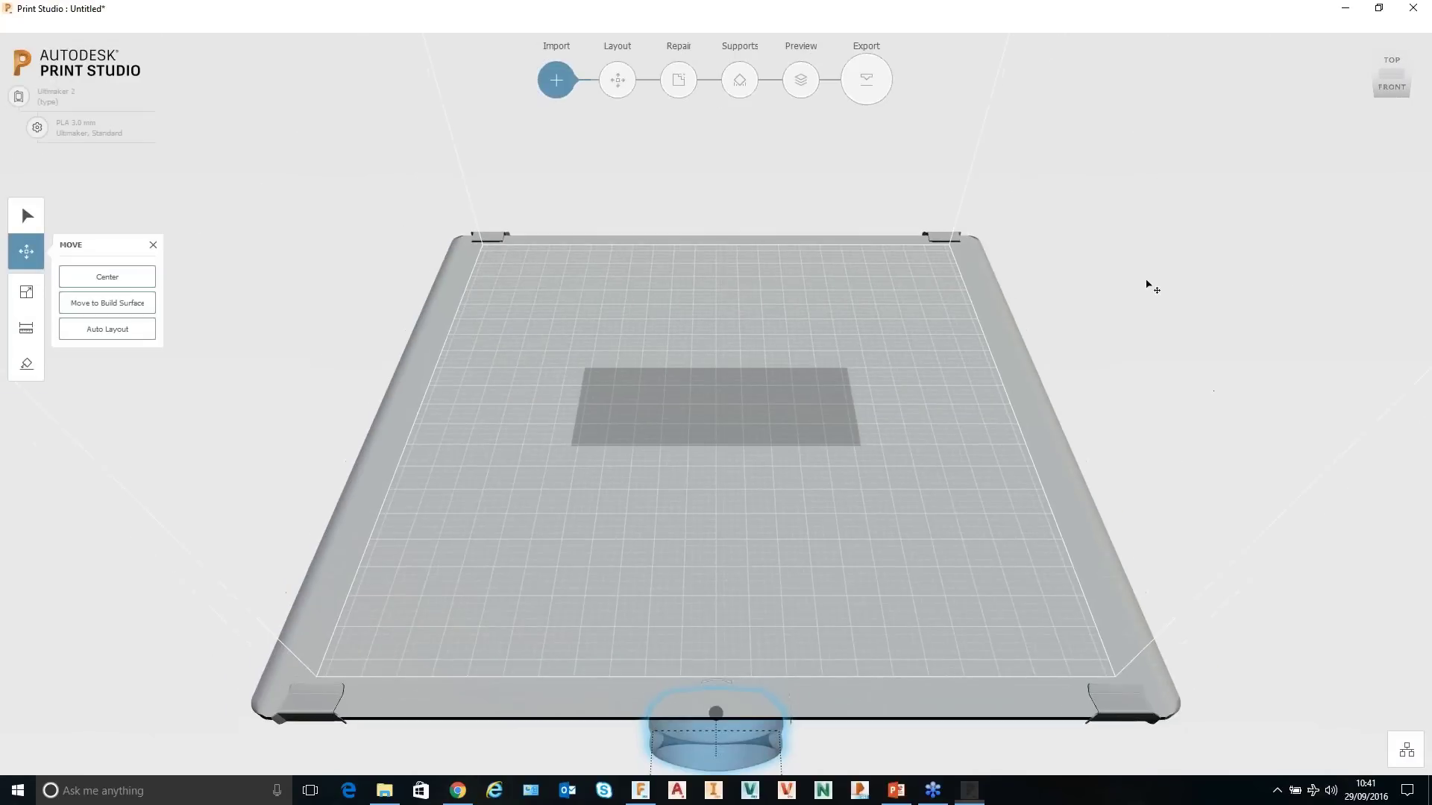
# Center the ring on the build platform and rotate it from standing upright to lying flat.
pyautogui.click(112, 283)
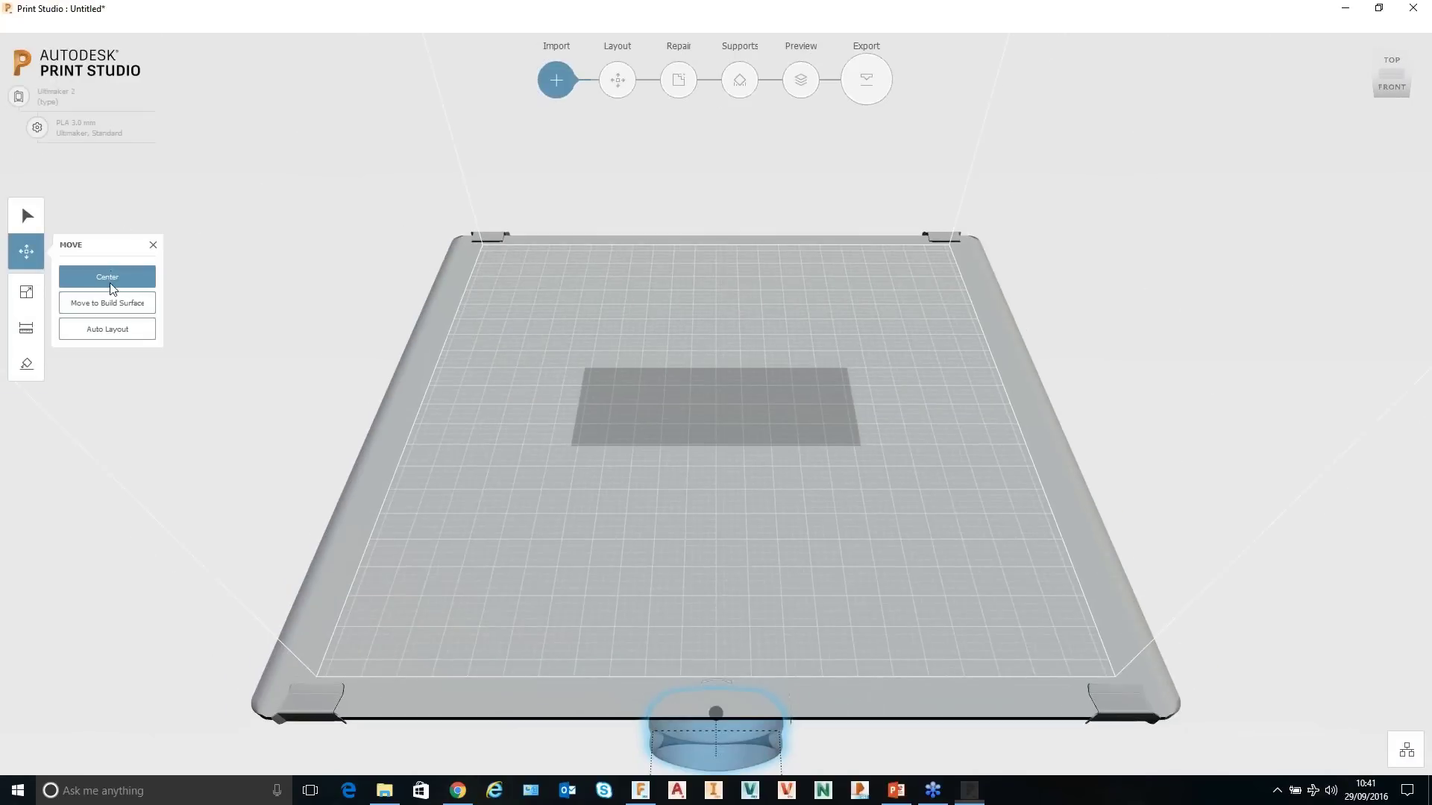
pyautogui.scroll(2, 421, 336)
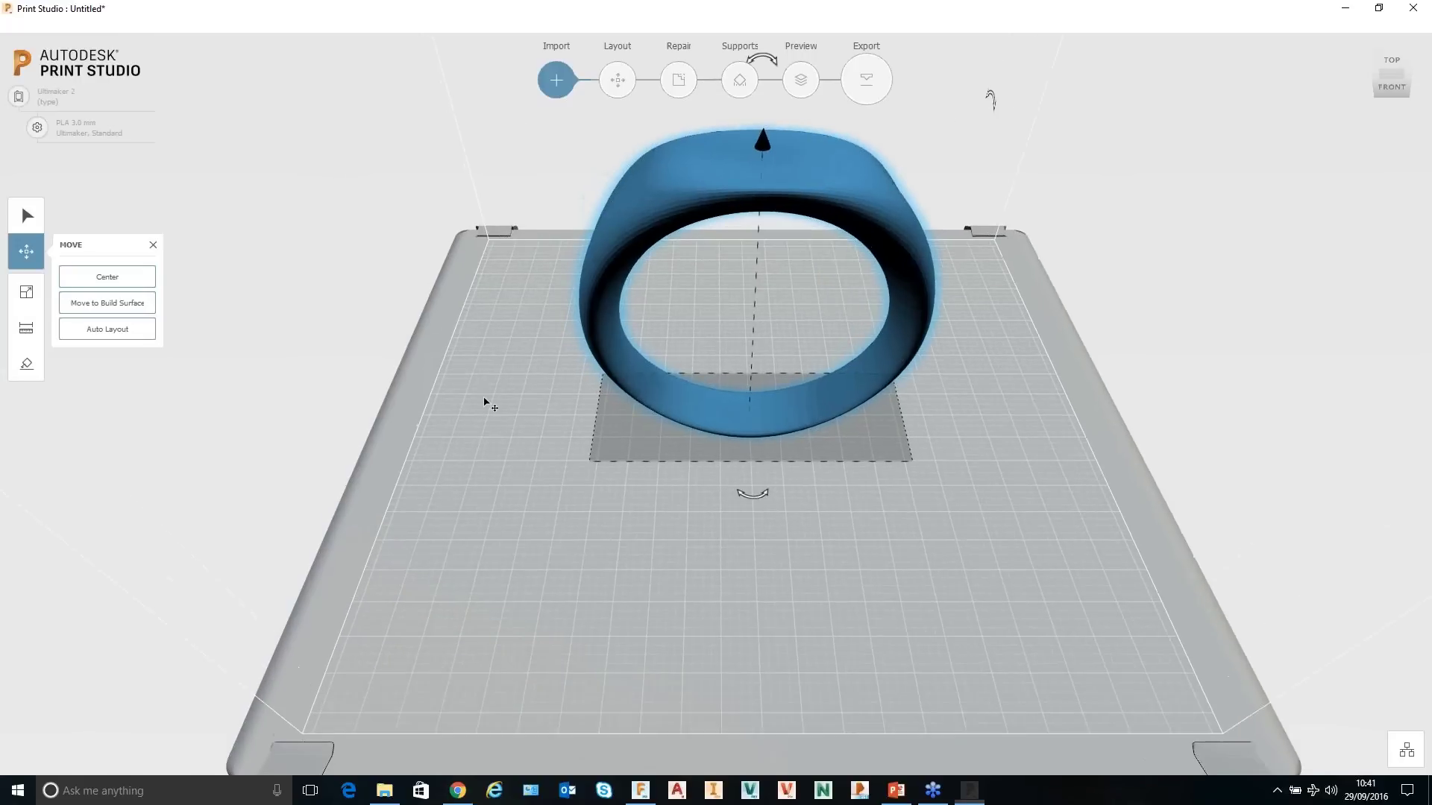
pyautogui.moveTo(489, 402); pyautogui.dragTo(475, 370, button='middle')
pyautogui.moveTo(516, 443); pyautogui.dragTo(666, 390, button='right')
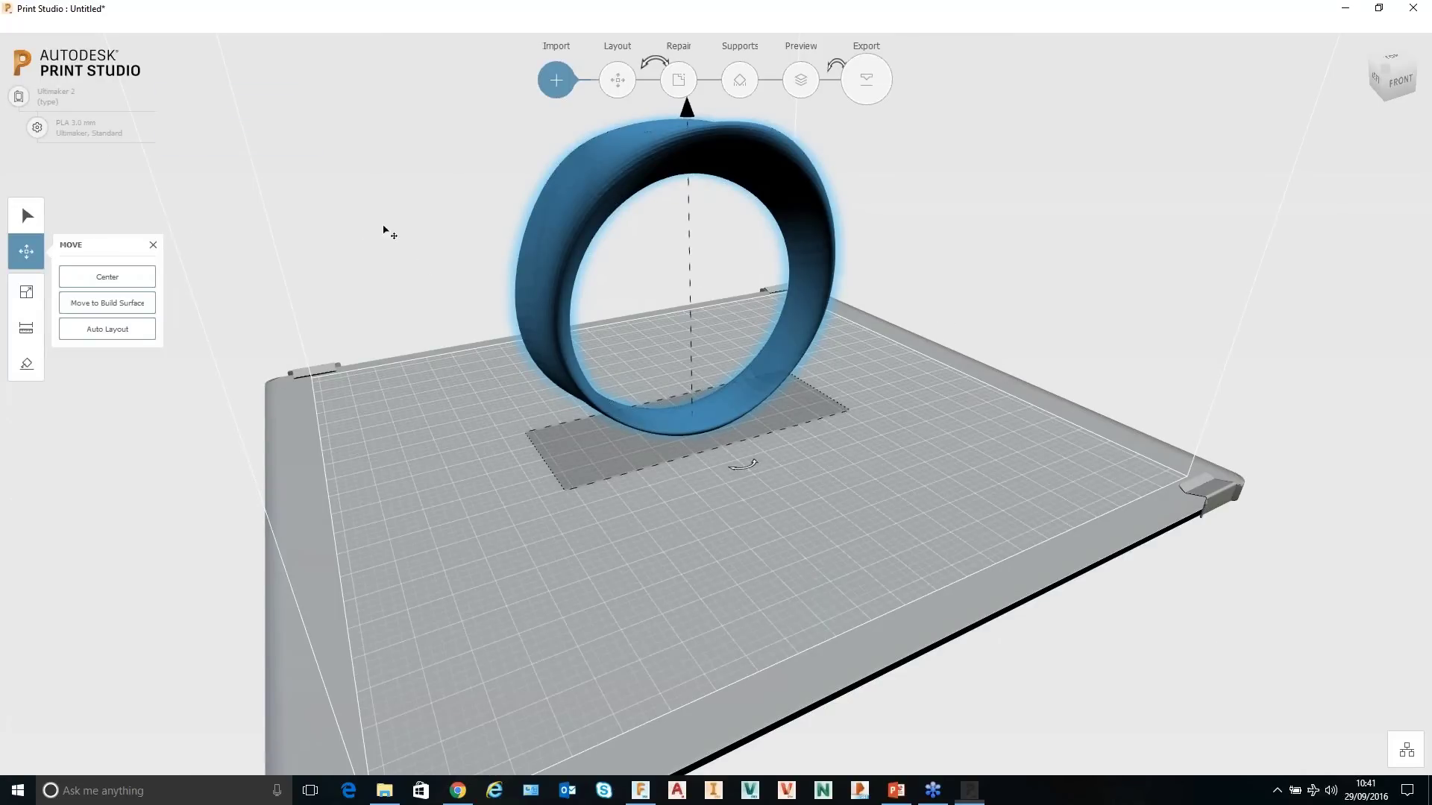
pyautogui.moveTo(988, 306); pyautogui.dragTo(1007, 395, button='middle')
pyautogui.moveTo(840, 155); pyautogui.dragTo(638, 264)
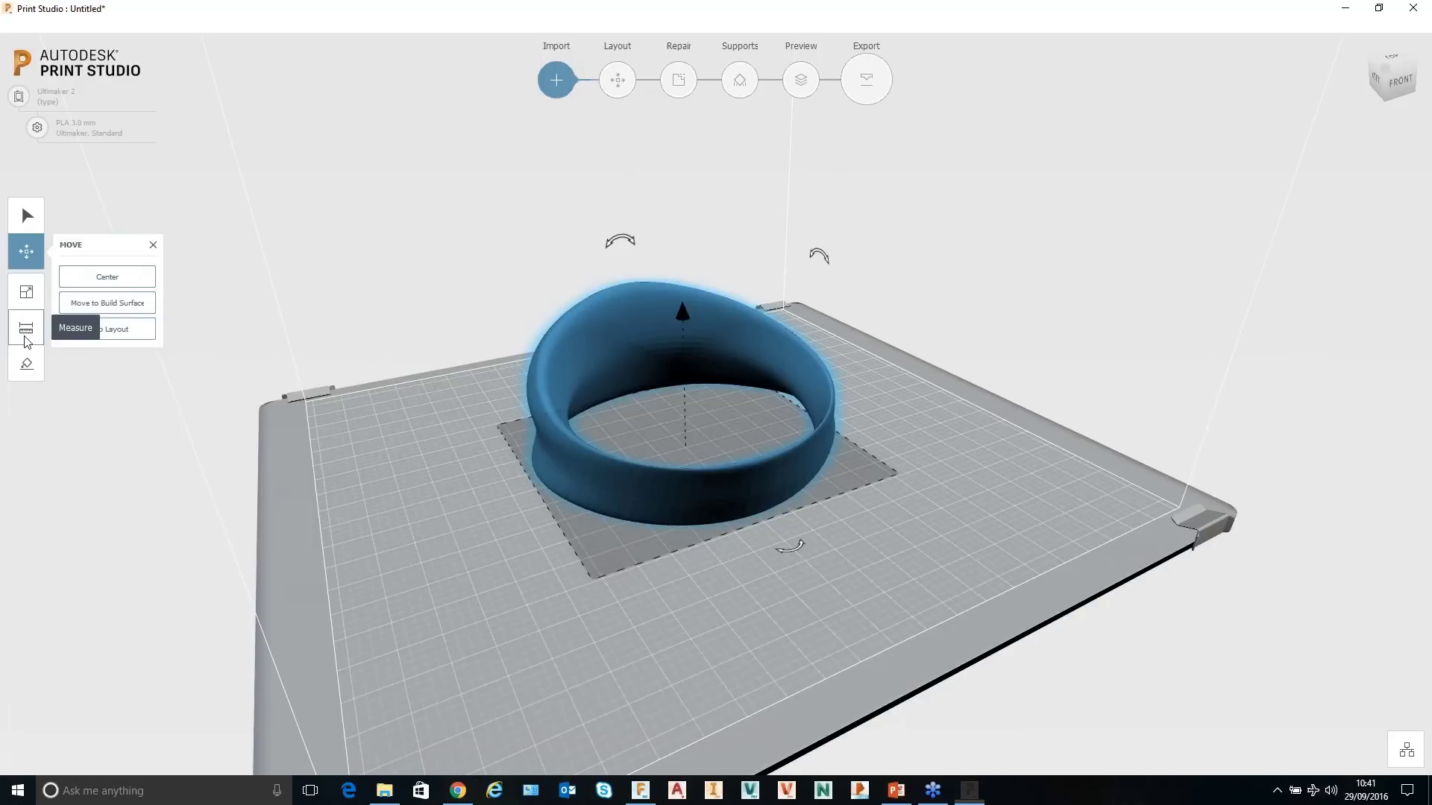
# Examine the candidate resting areas highlighted on the ring and how its curved underside sits on the build platform.
pyautogui.click(26, 365)
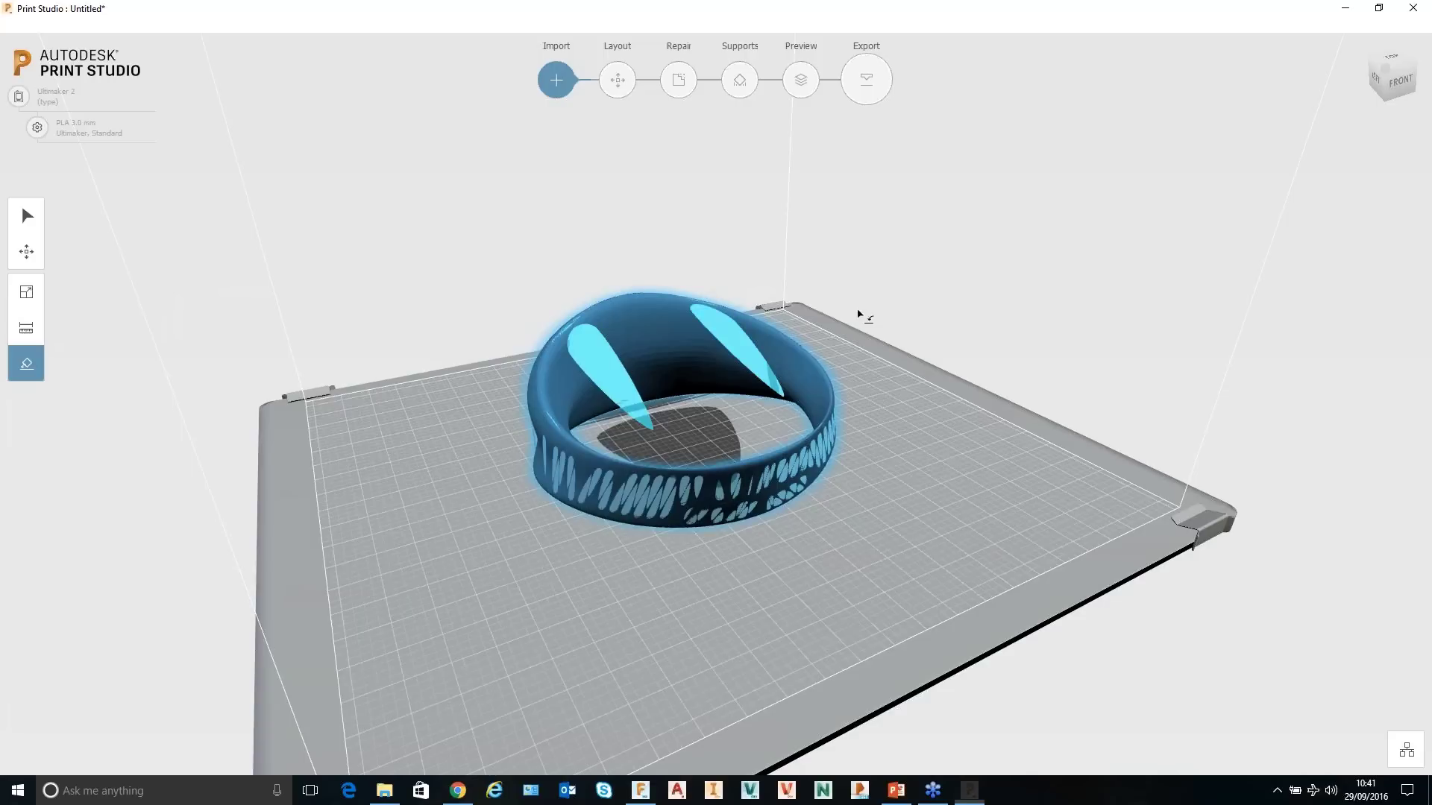
pyautogui.moveTo(904, 325); pyautogui.dragTo(904, 341, button='middle')
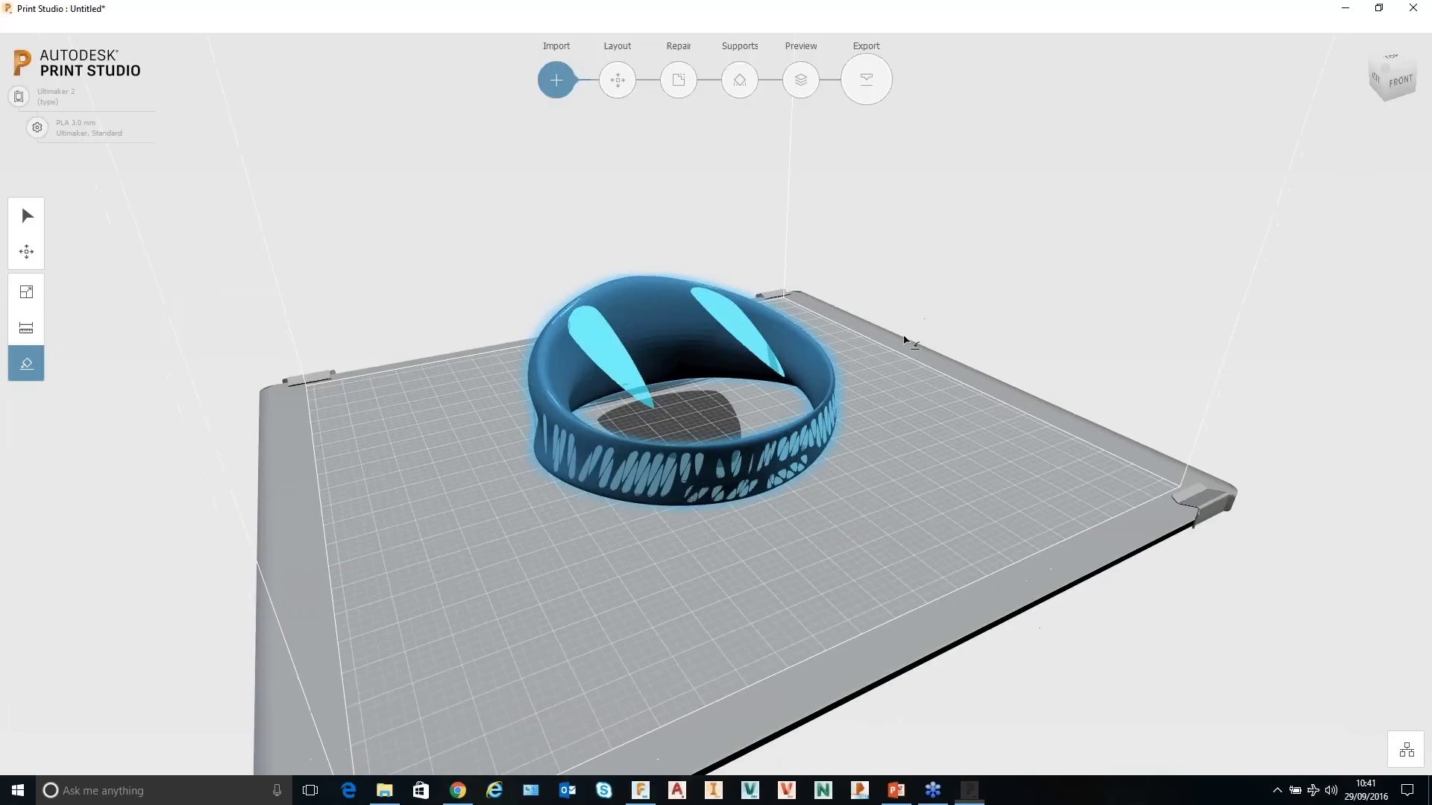
pyautogui.click(884, 283)
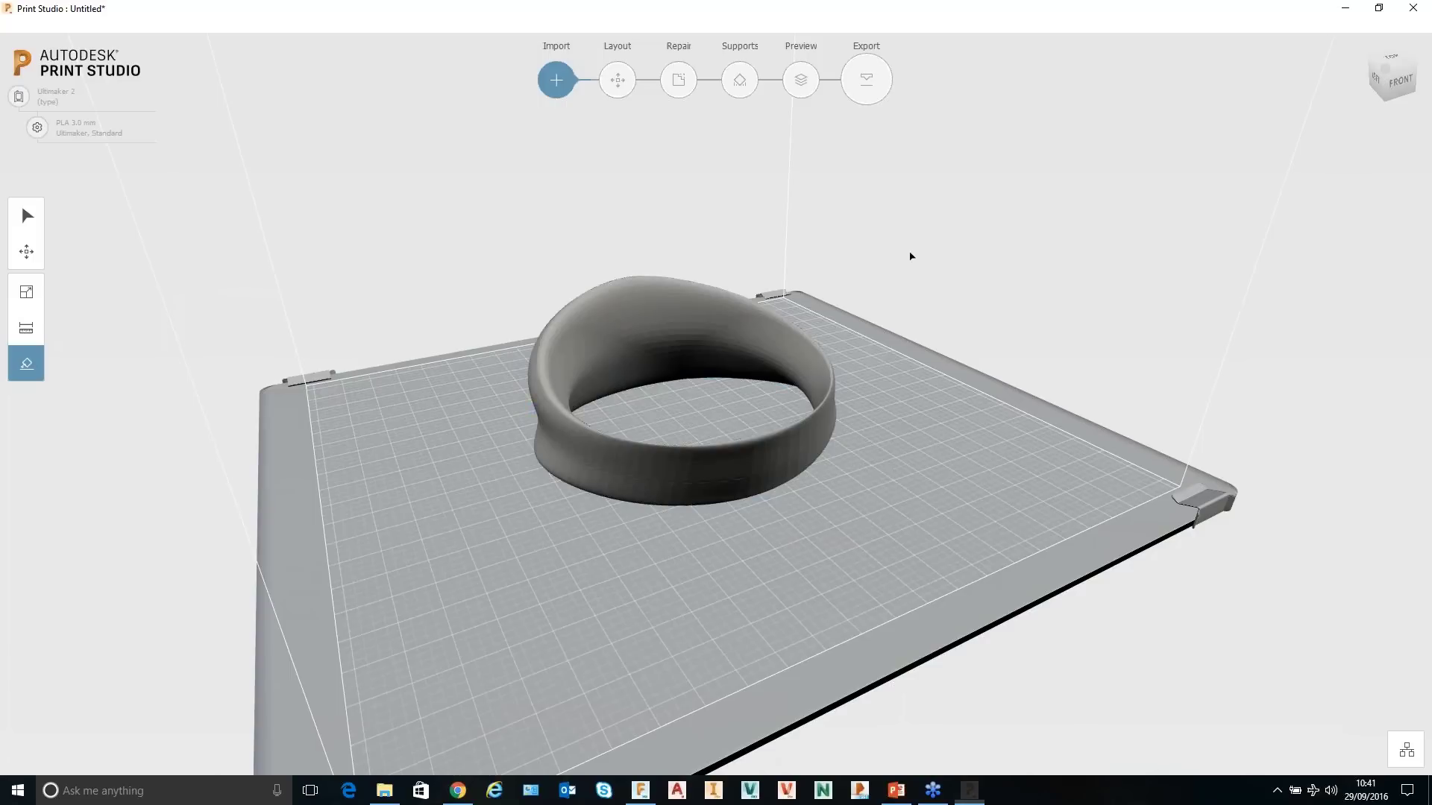
pyautogui.click(671, 342)
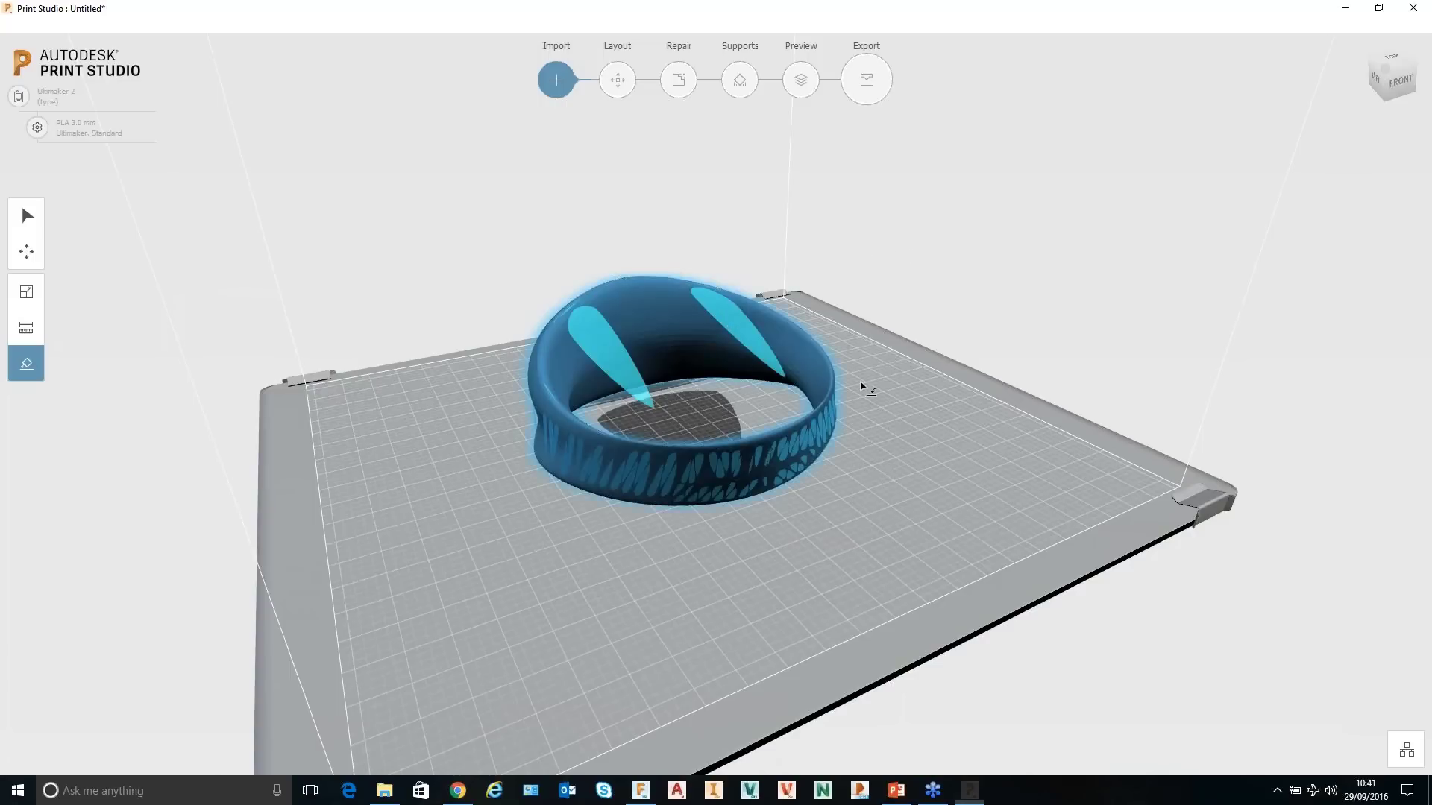
pyautogui.moveTo(936, 463); pyautogui.dragTo(1205, 406, button='right')
pyautogui.scroll(-2, 788, 428)
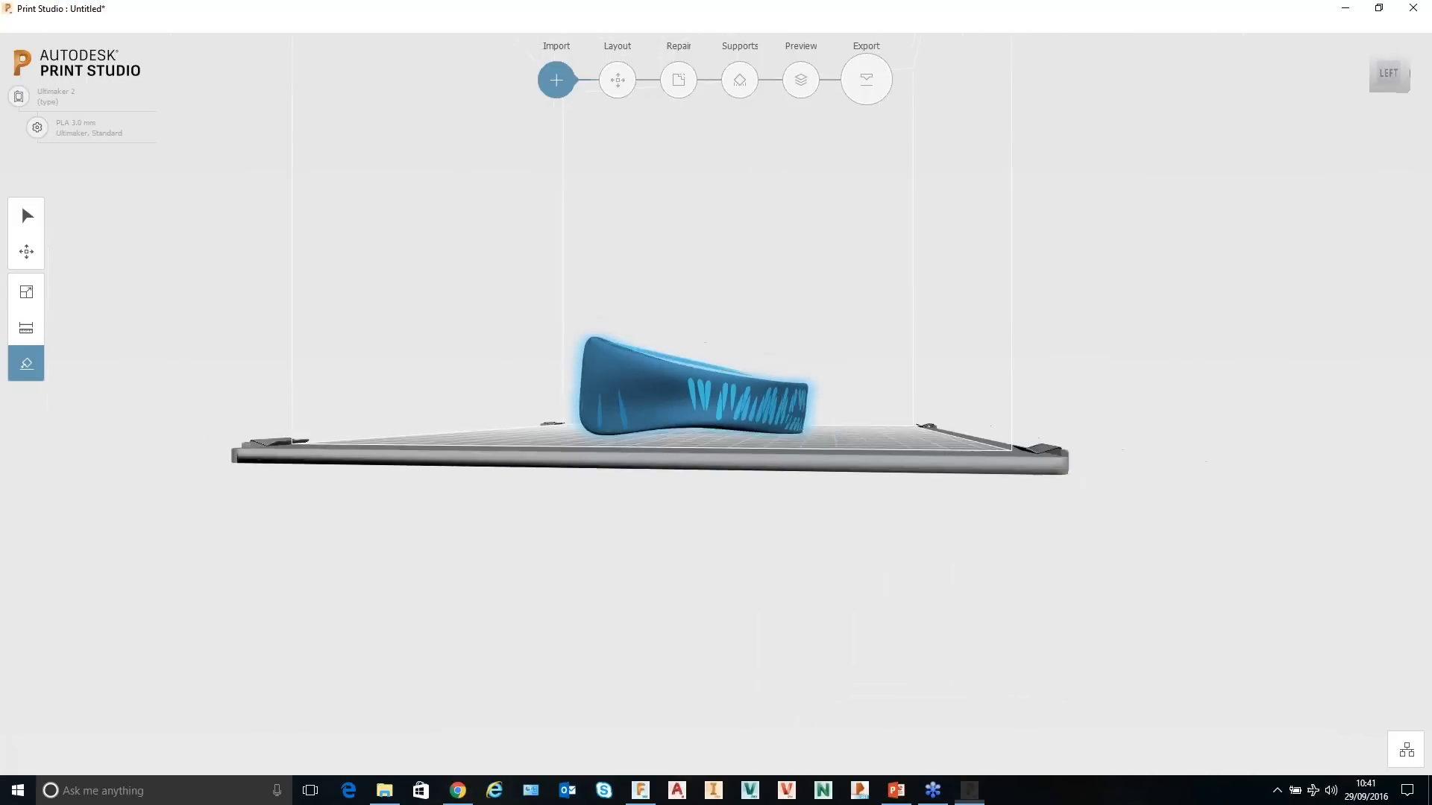
pyautogui.scroll(10, 745, 440)
pyautogui.scroll(3, 731, 440)
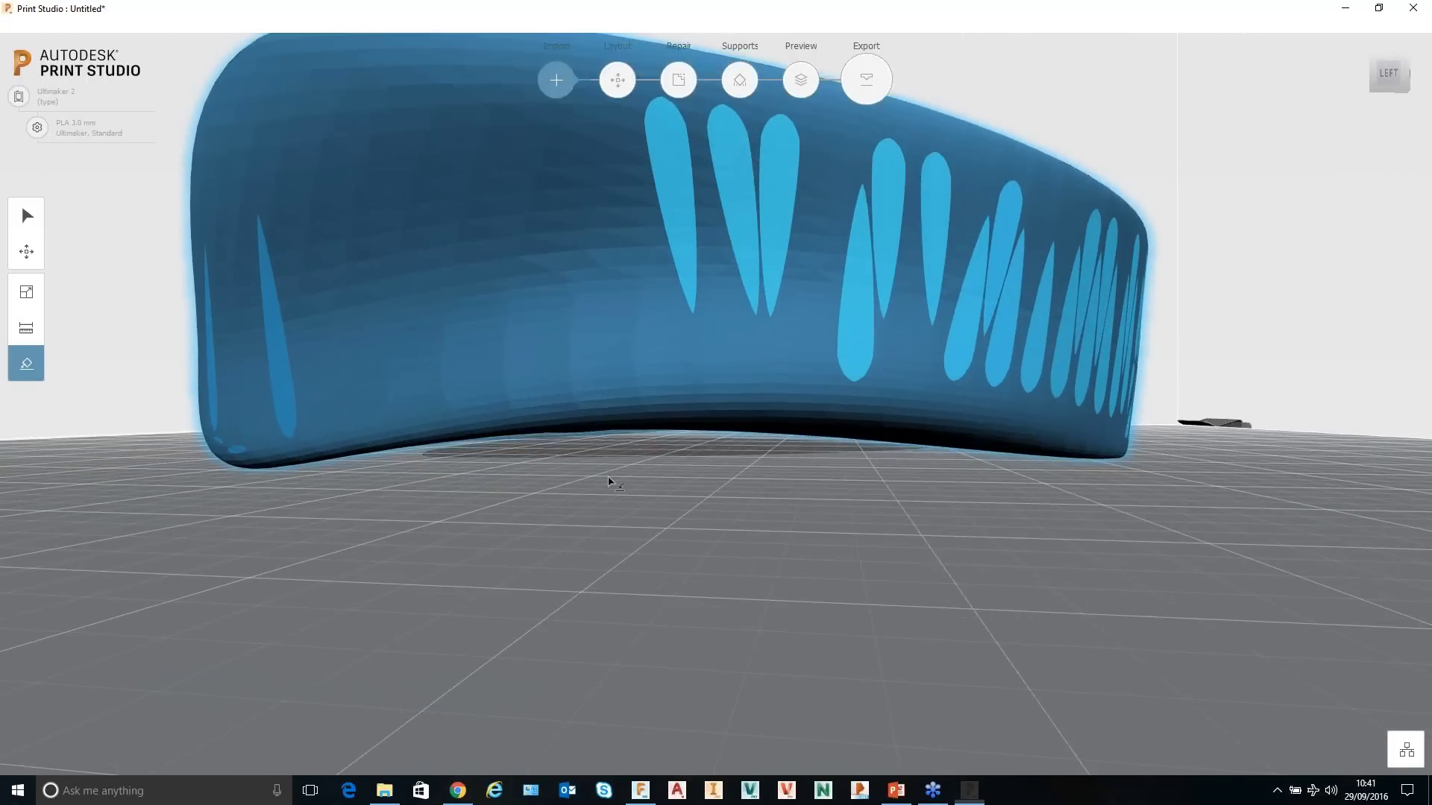
pyautogui.scroll(-10, 608, 481)
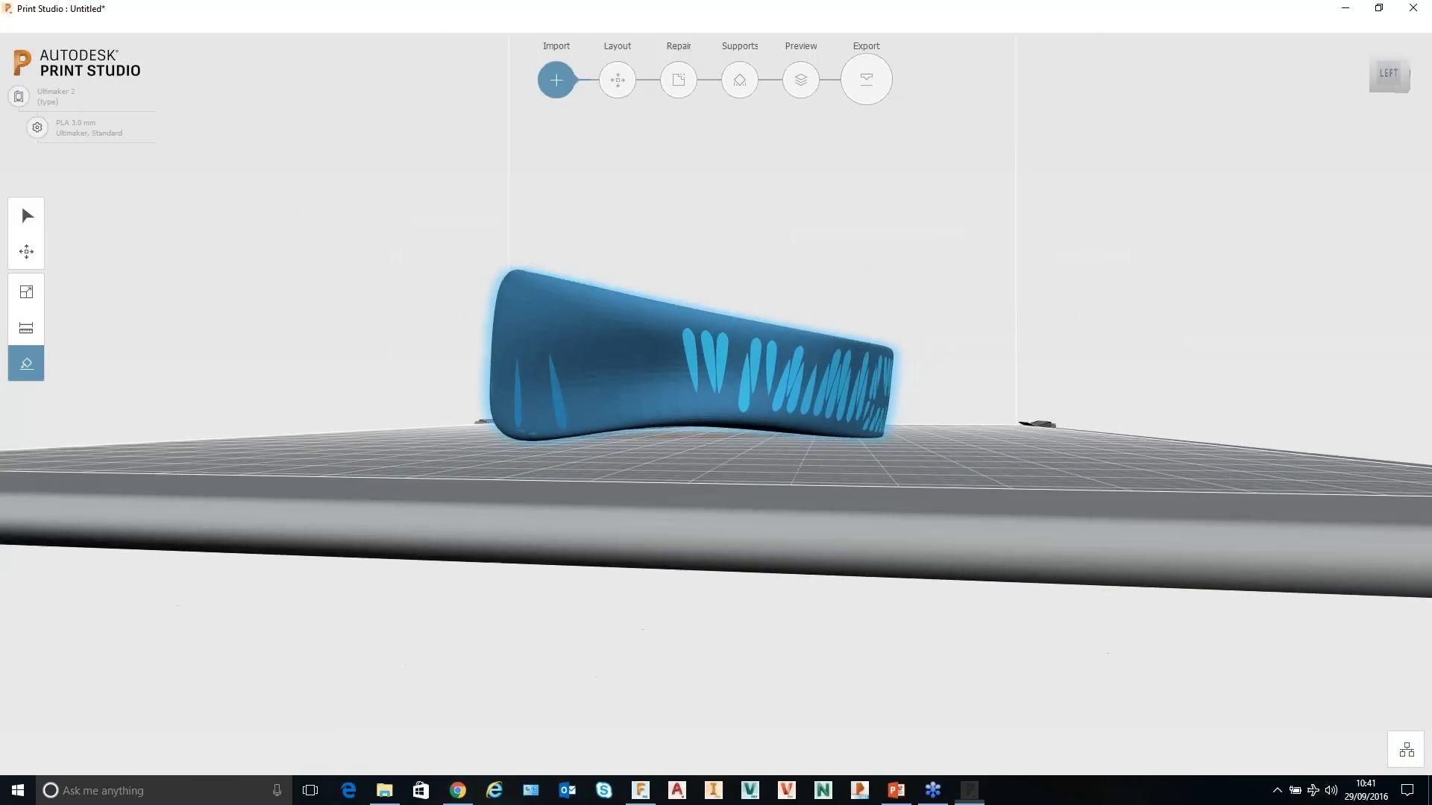
# Run the geometry repair analysis on the ring, add automatic supports beneath it, and inspect them from the side.
pyautogui.click(679, 82)
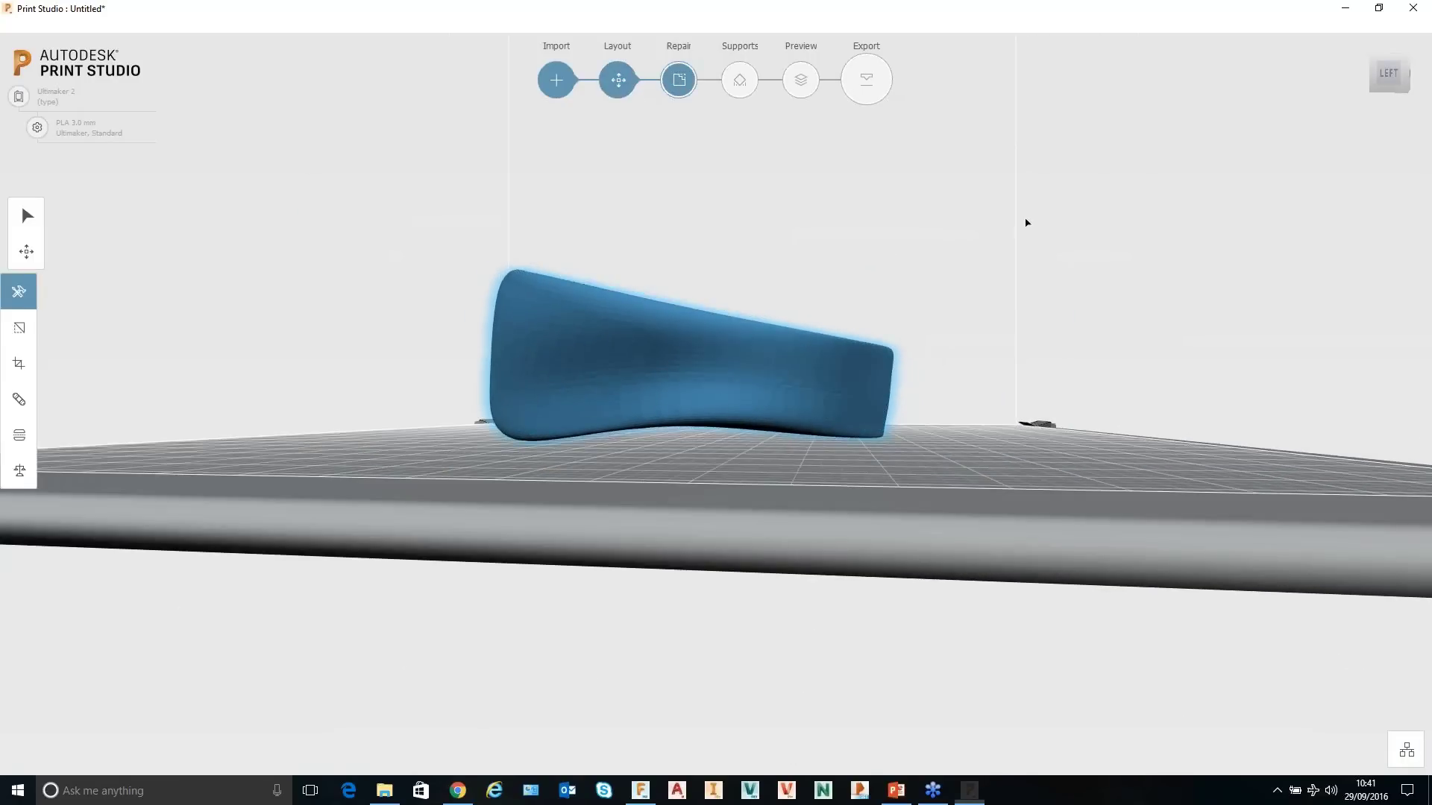
pyautogui.moveTo(1032, 233); pyautogui.dragTo(926, 318, button='right')
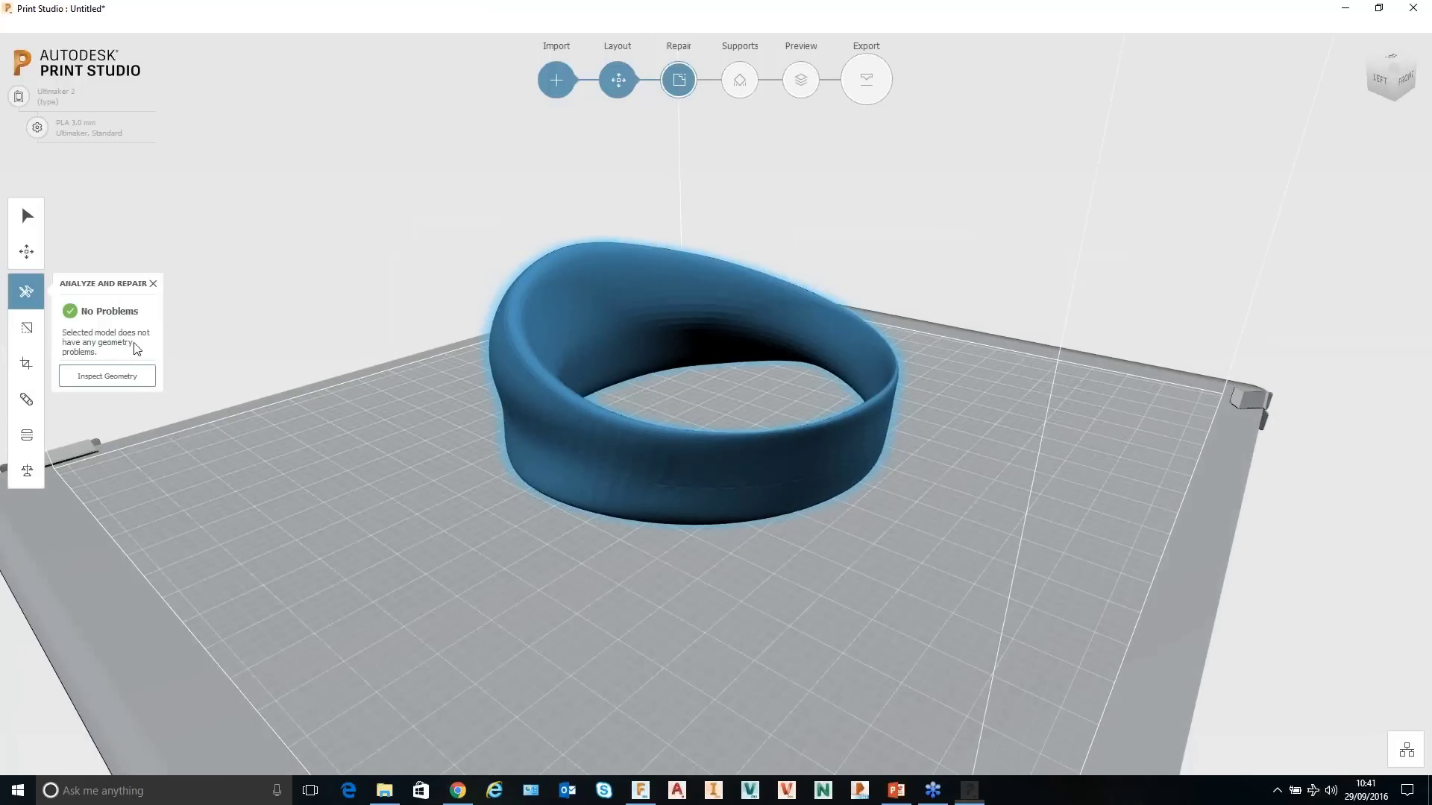
pyautogui.click(740, 79)
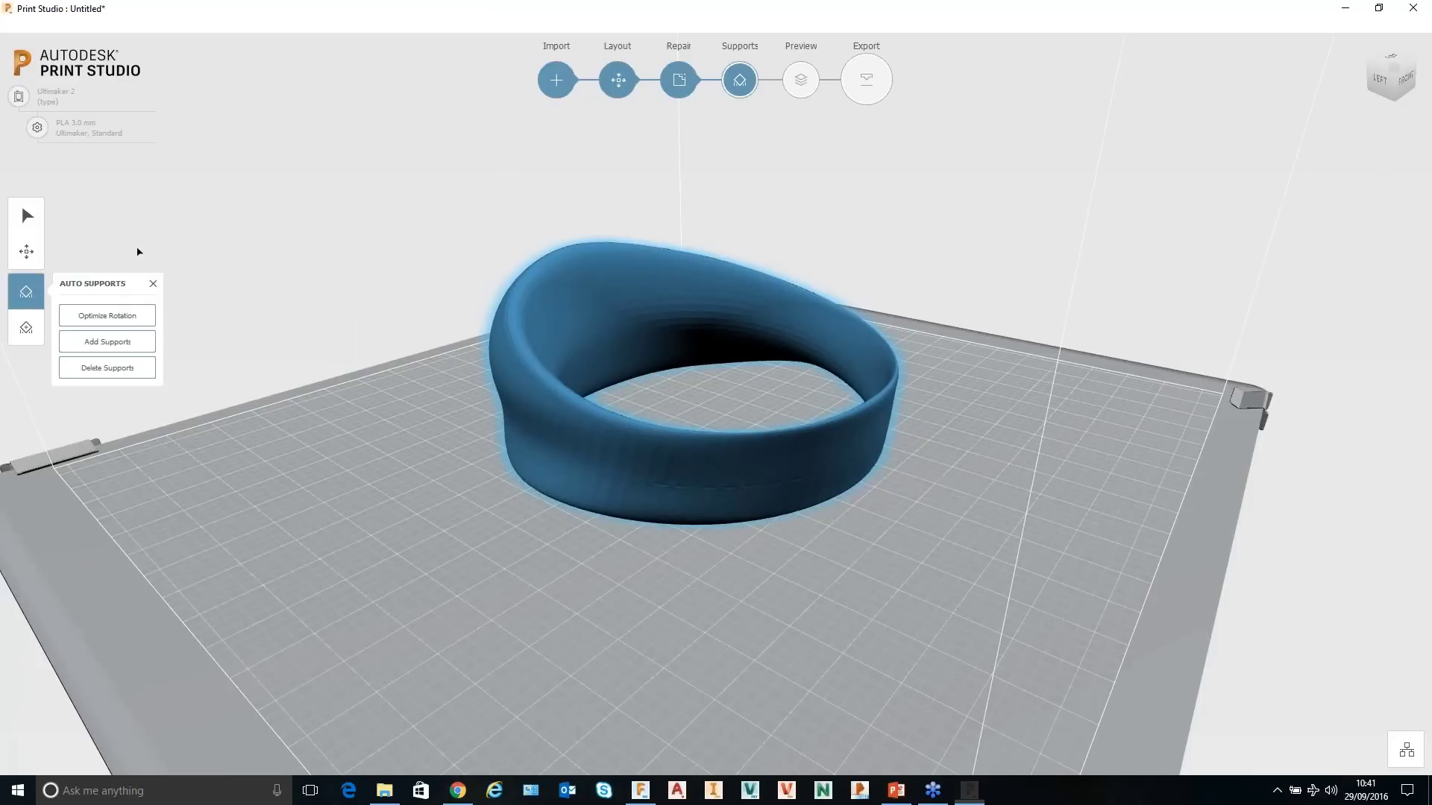
pyautogui.click(115, 343)
pyautogui.moveTo(894, 619); pyautogui.dragTo(999, 584, button='right')
pyautogui.scroll(6, 707, 494)
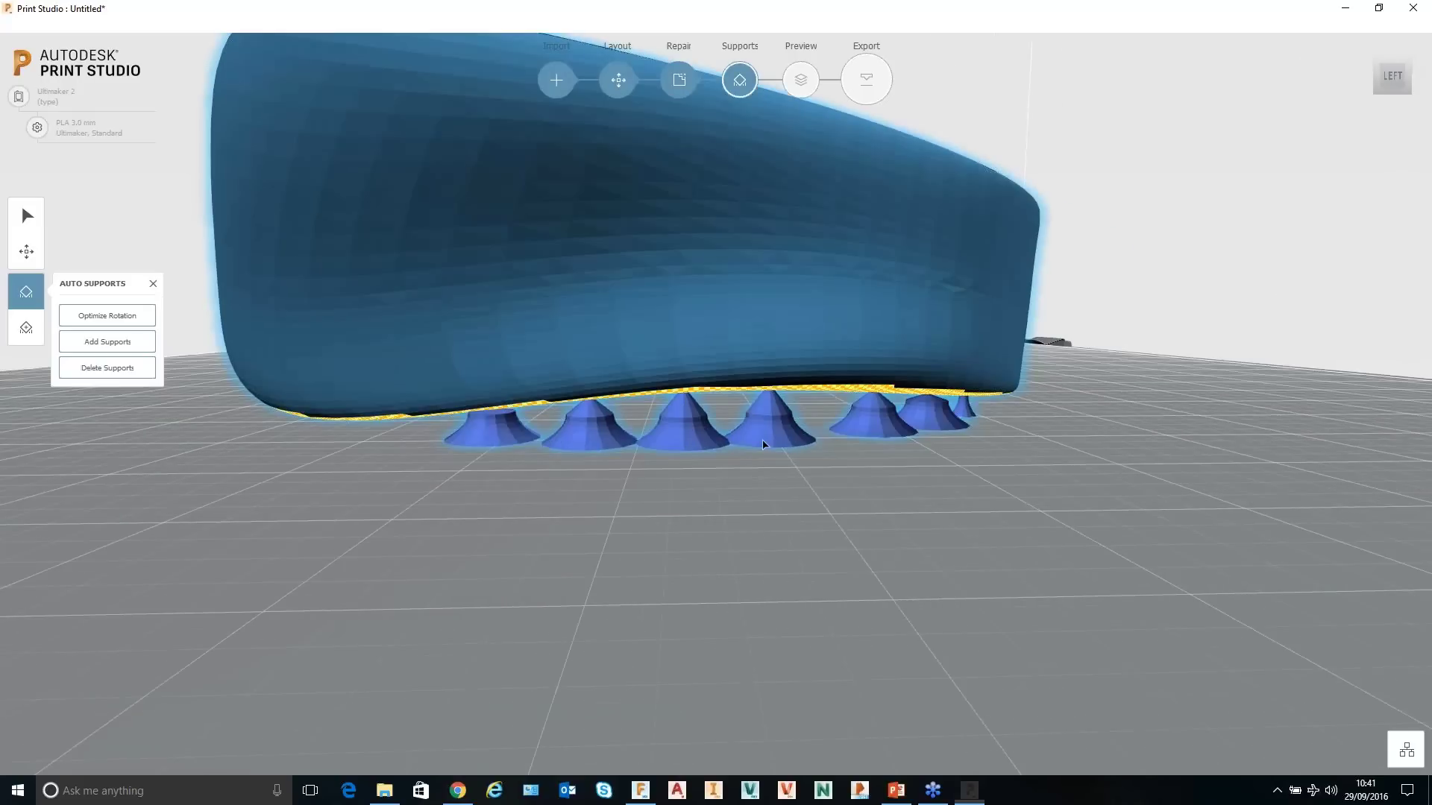
pyautogui.moveTo(763, 445); pyautogui.dragTo(889, 537, button='middle')
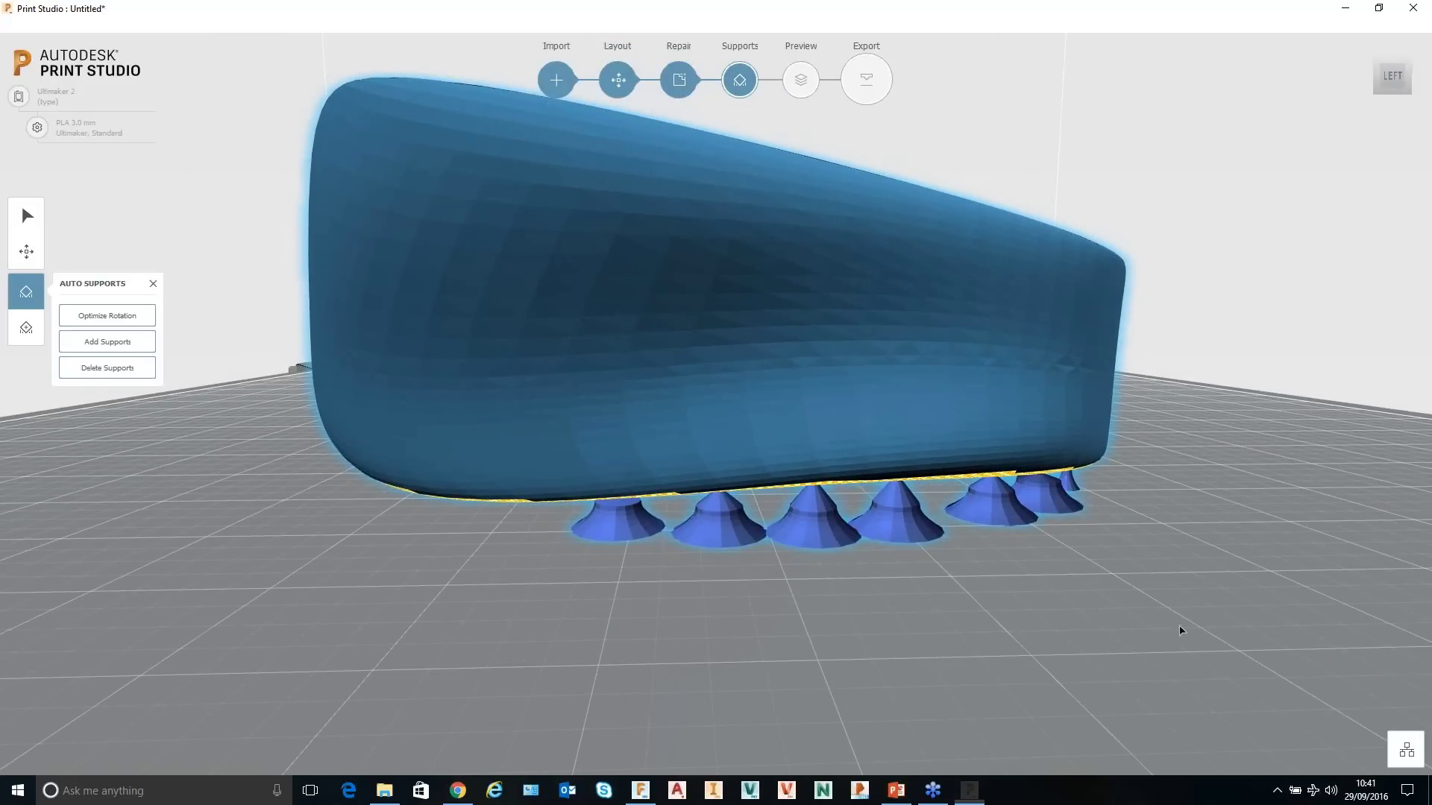
pyautogui.moveTo(1167, 628); pyautogui.dragTo(971, 668, button='right')
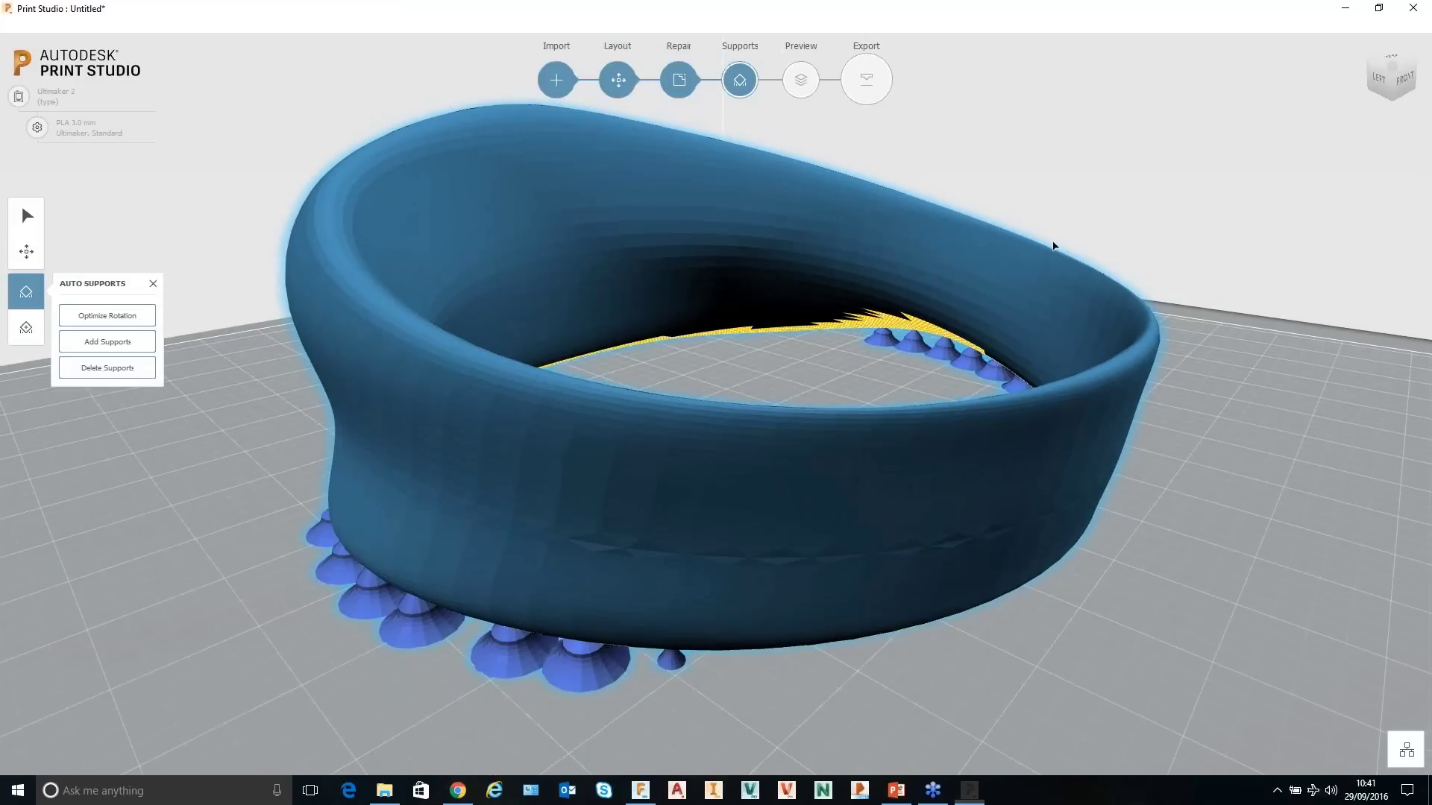
# Preview the supported ring's toolpaths from slice 0 up to slice 196, and try to return to the supports stage.
pyautogui.click(801, 82)
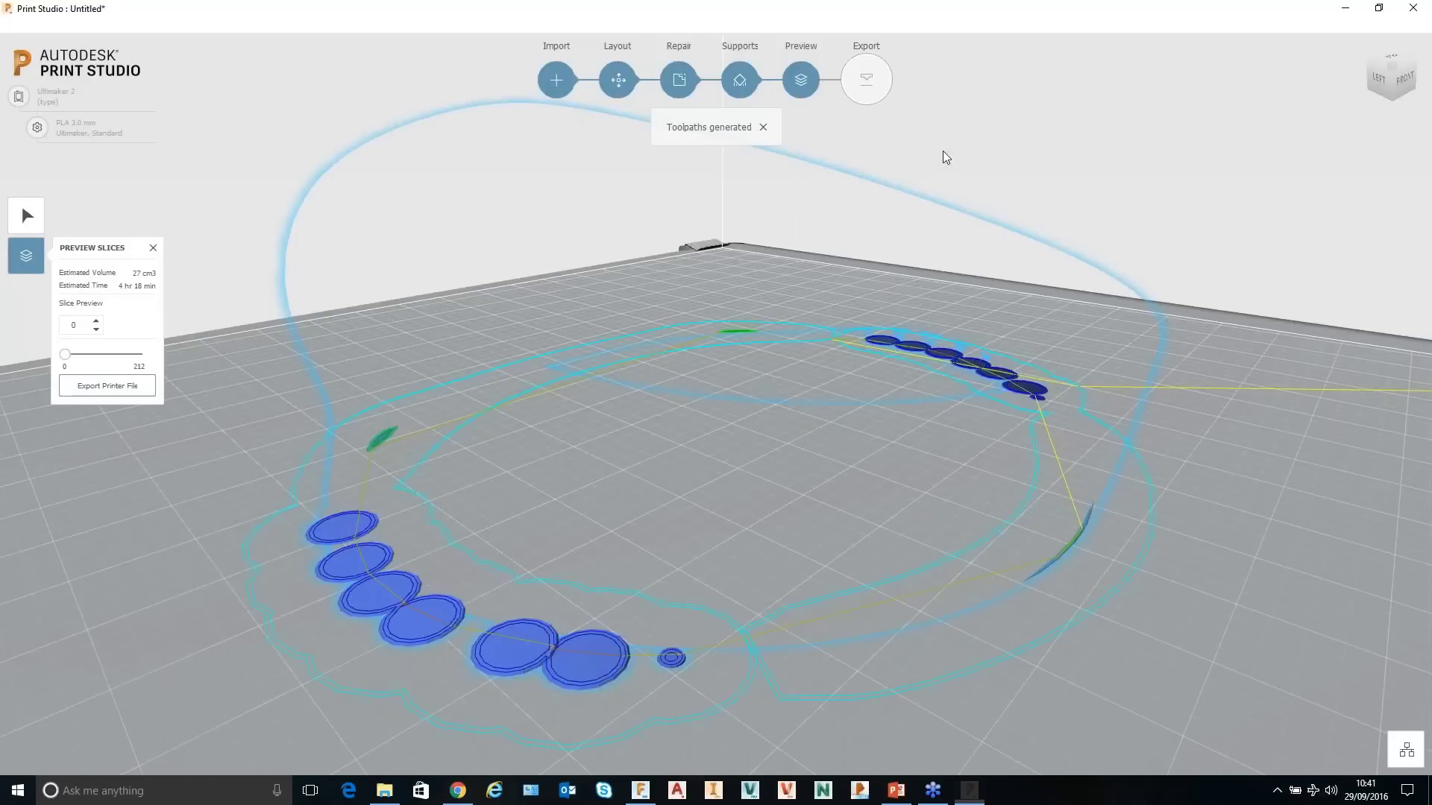
pyautogui.scroll(-3, 945, 388)
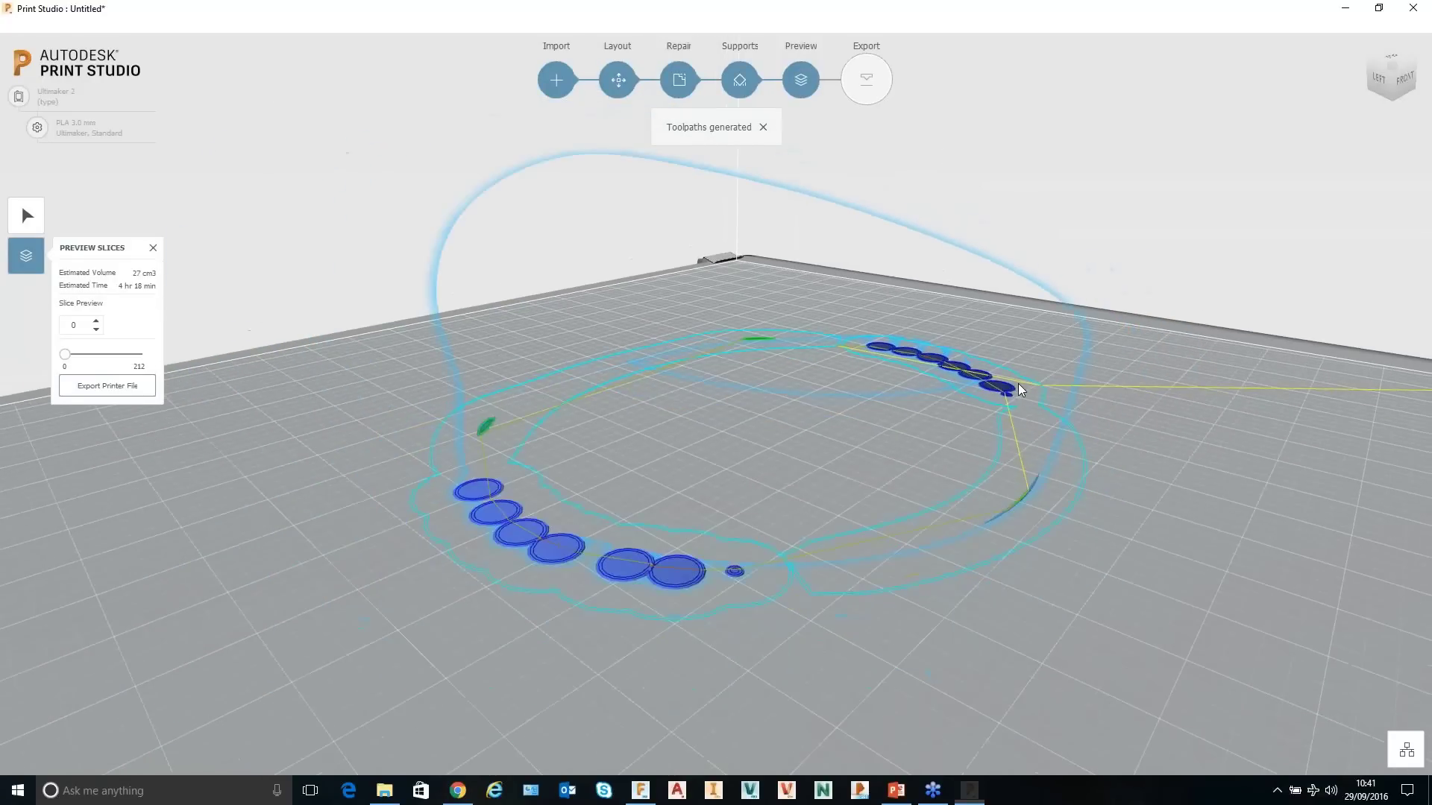
pyautogui.moveTo(973, 392); pyautogui.dragTo(885, 420, button='middle')
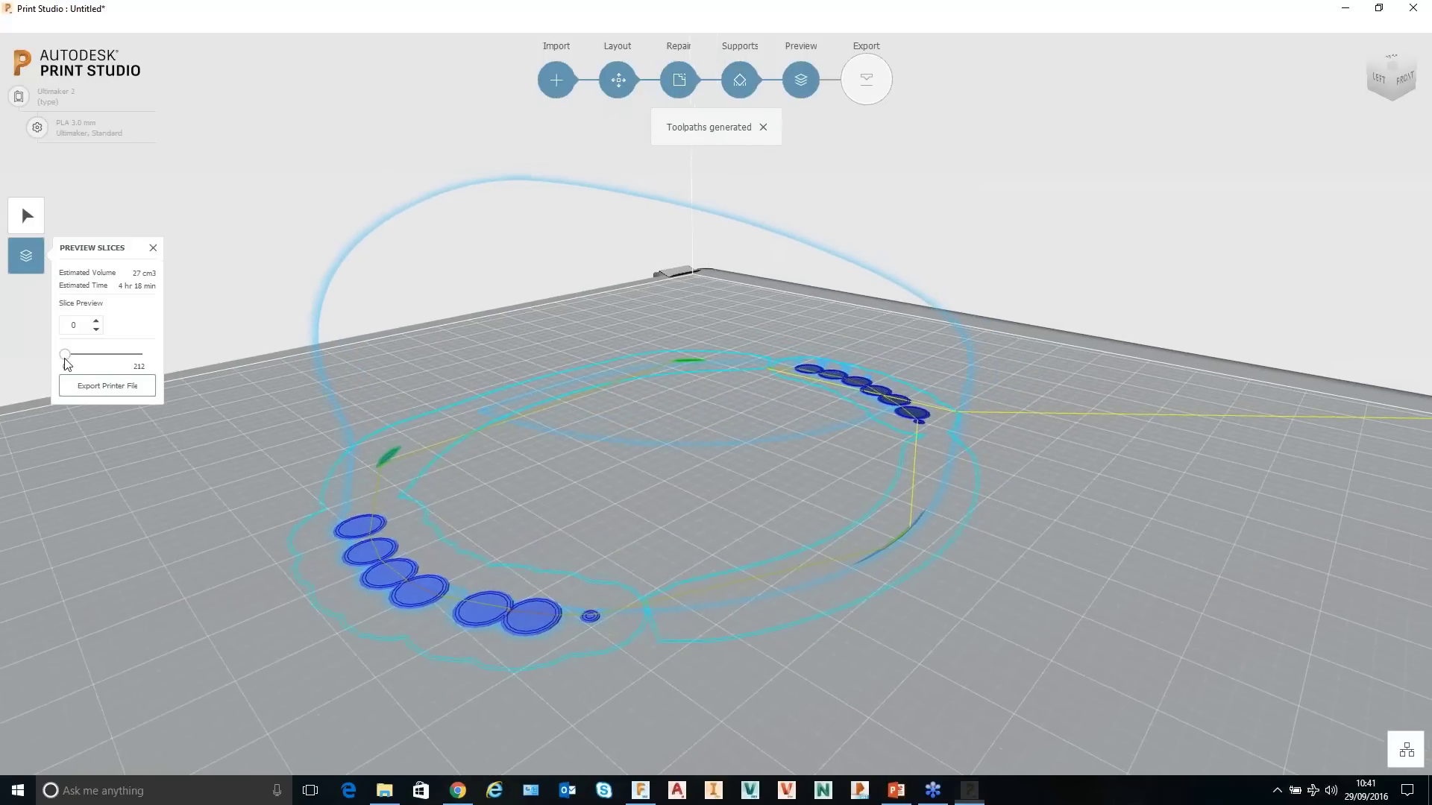
pyautogui.moveTo(66, 363); pyautogui.dragTo(139, 363)
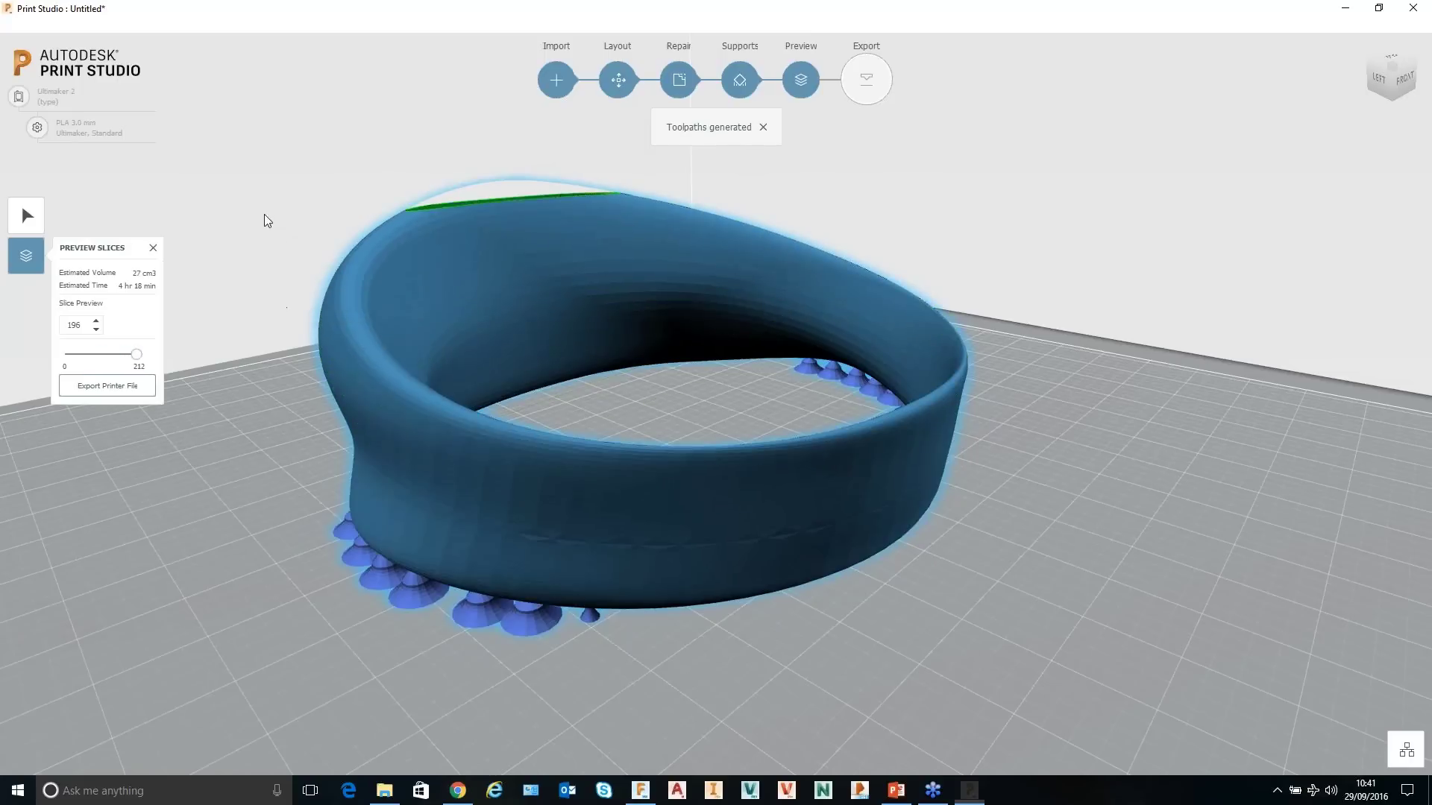
pyautogui.click(740, 80)
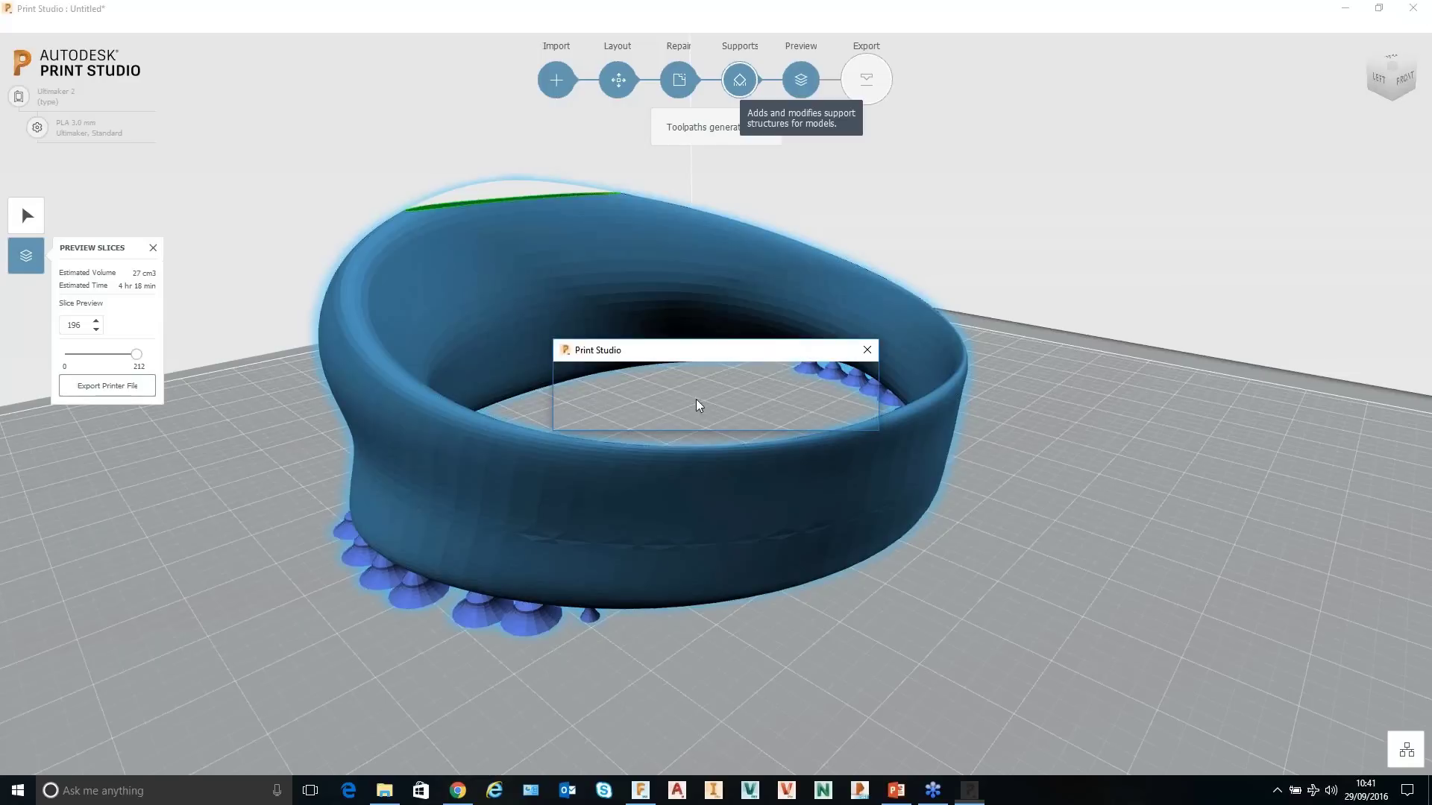
pyautogui.moveTo(729, 359); pyautogui.dragTo(706, 275)
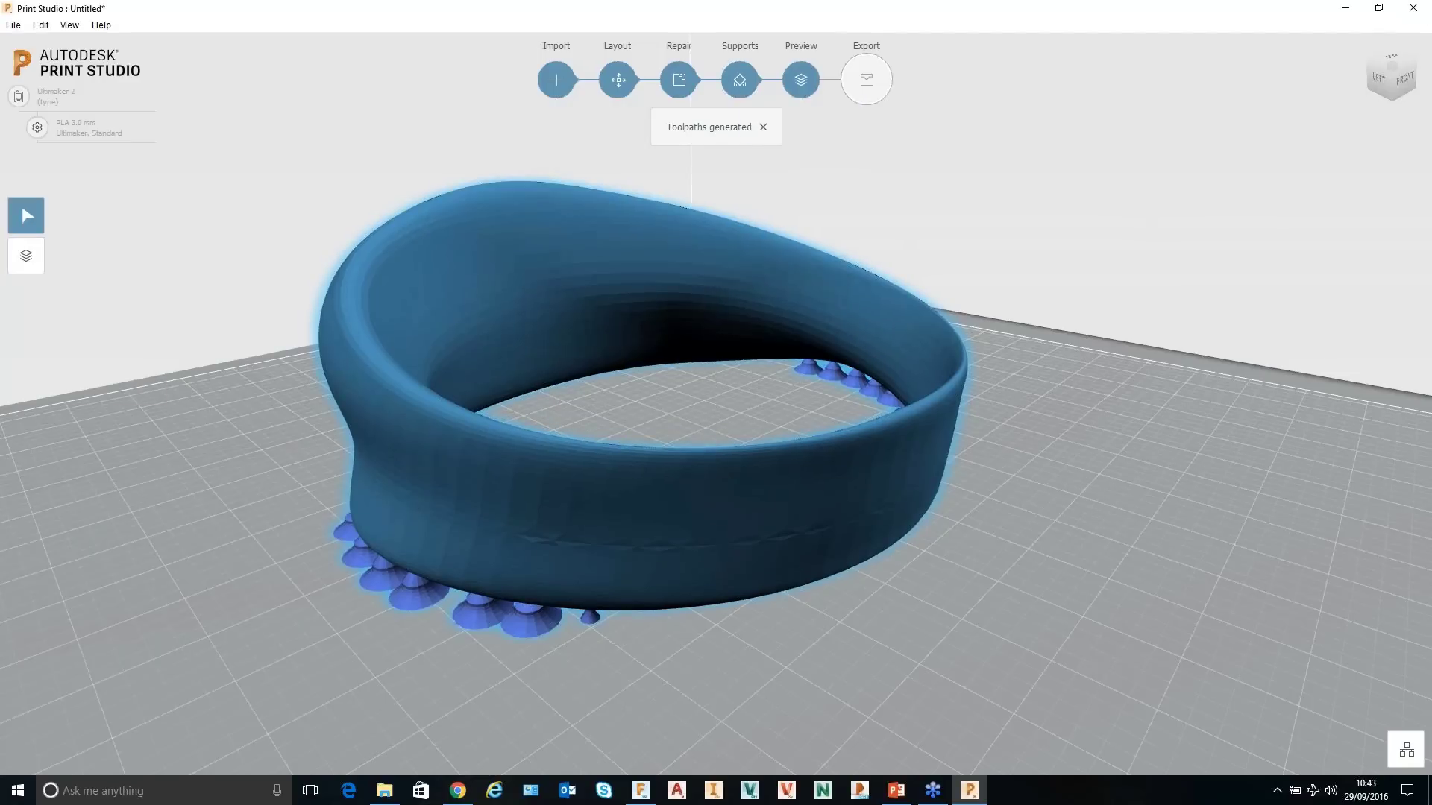
# Switch to Fusion 360, bring up the Dead Metal robot assembly and examine the loose link lying in front of its claws.
pyautogui.click(639, 792)
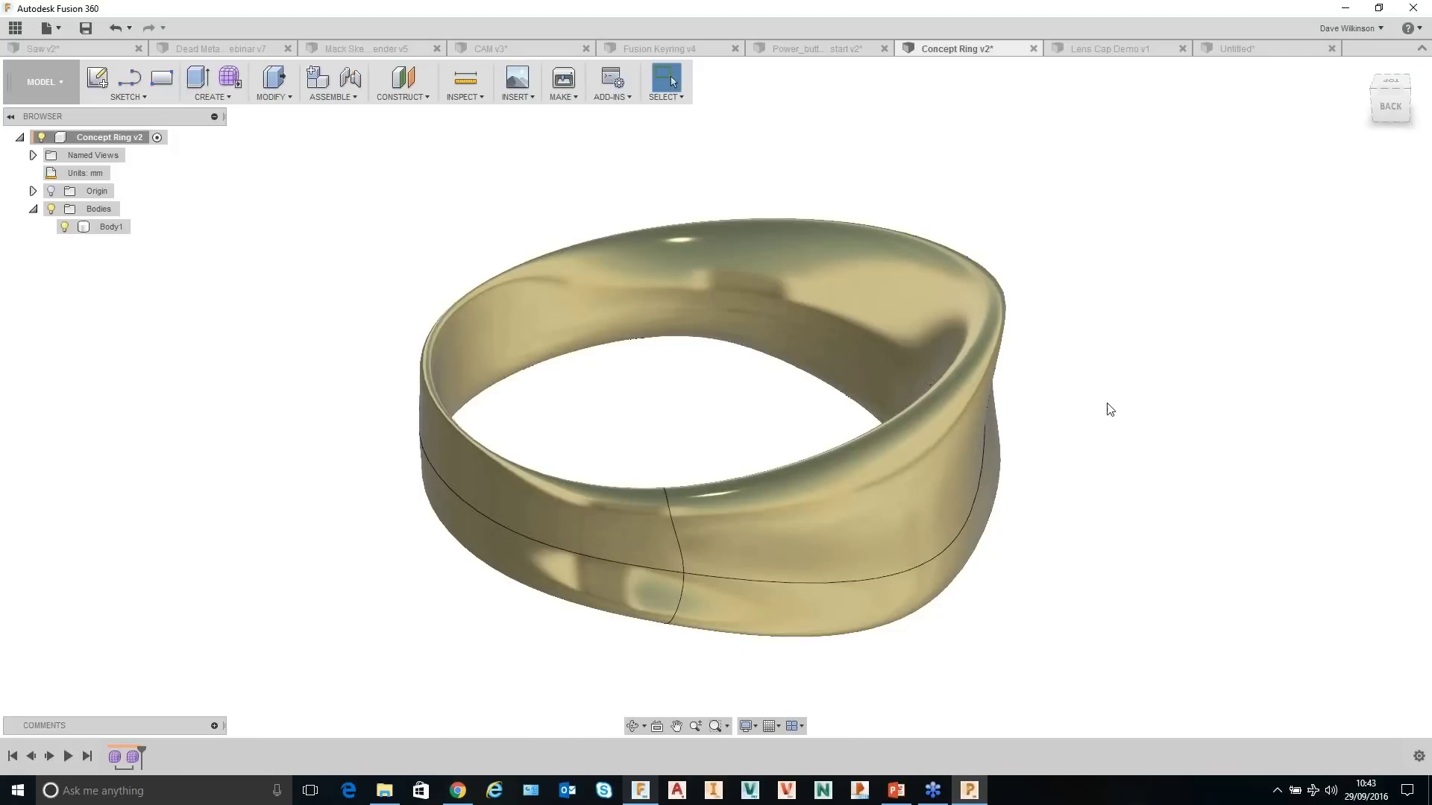
pyautogui.moveTo(1110, 409); pyautogui.dragTo(1074, 358, button='middle')
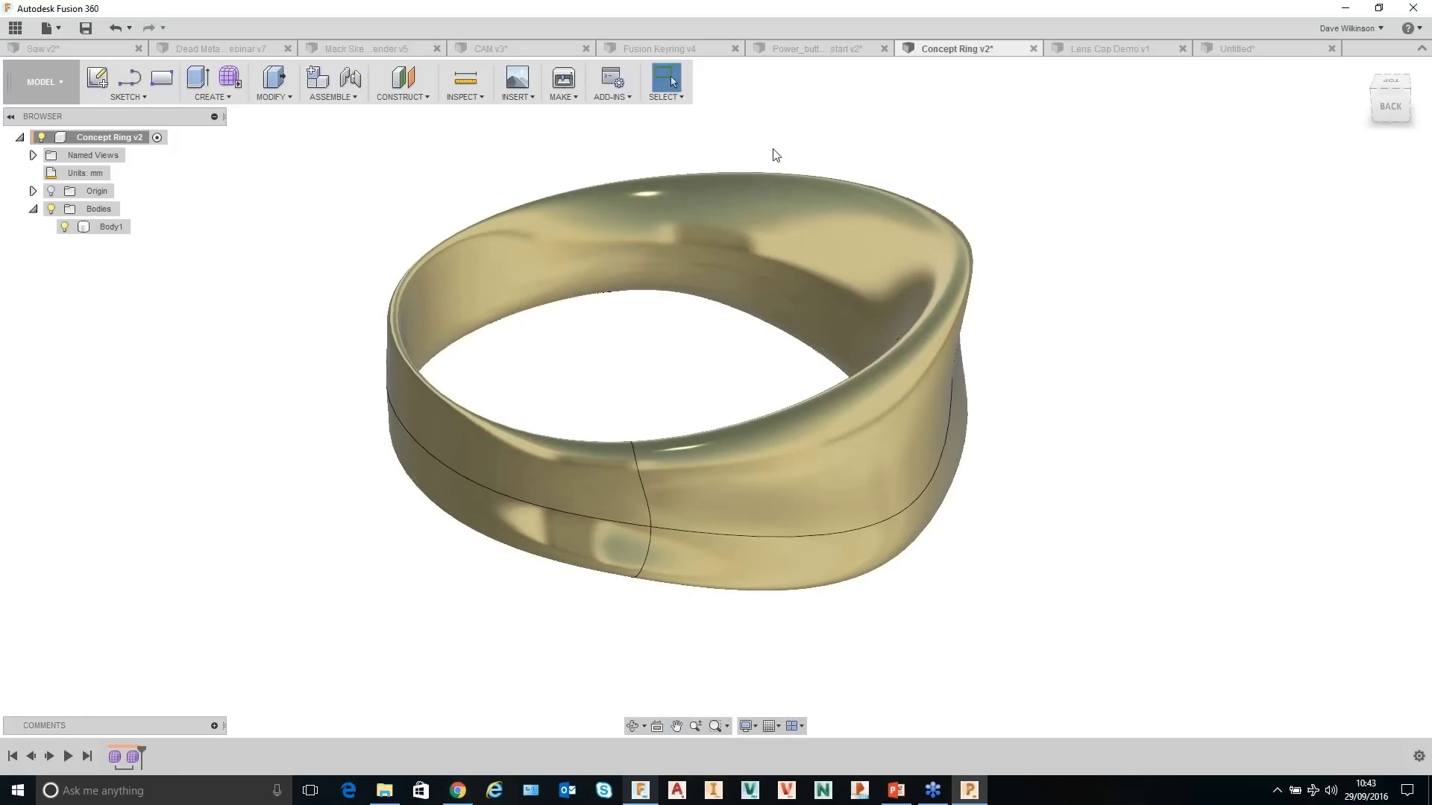
pyautogui.click(216, 47)
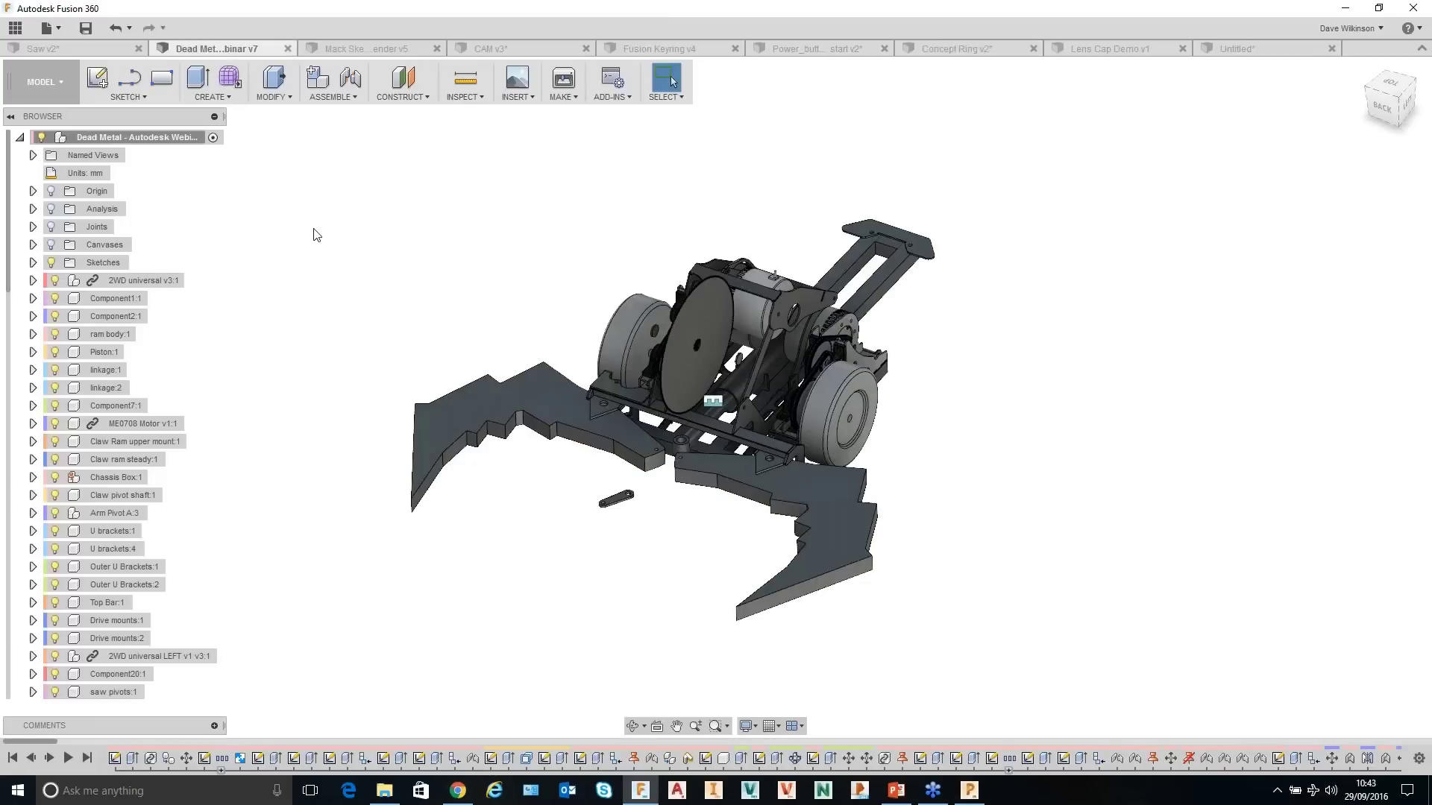
pyautogui.scroll(4, 457, 243)
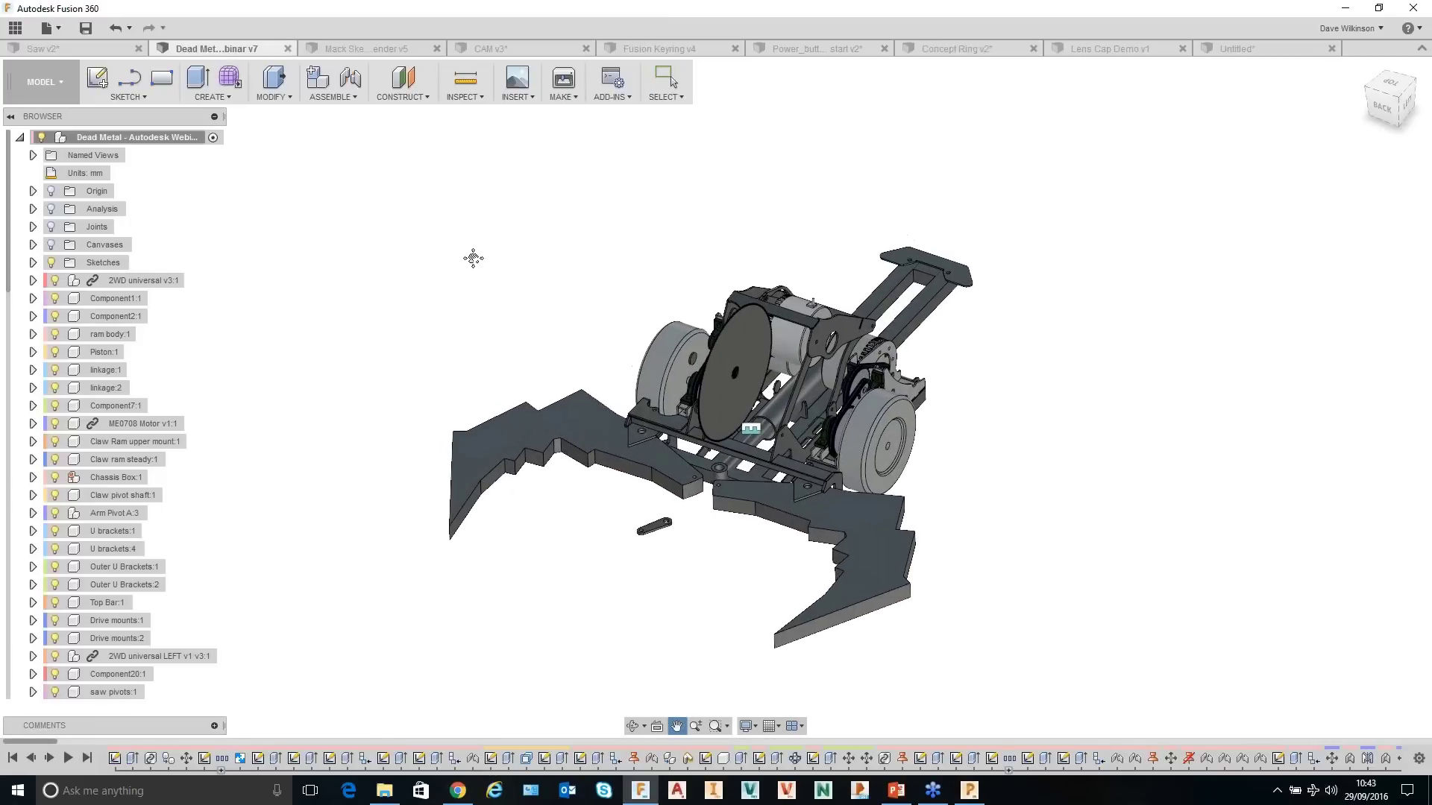
pyautogui.moveTo(564, 502); pyautogui.dragTo(524, 478, button='middle')
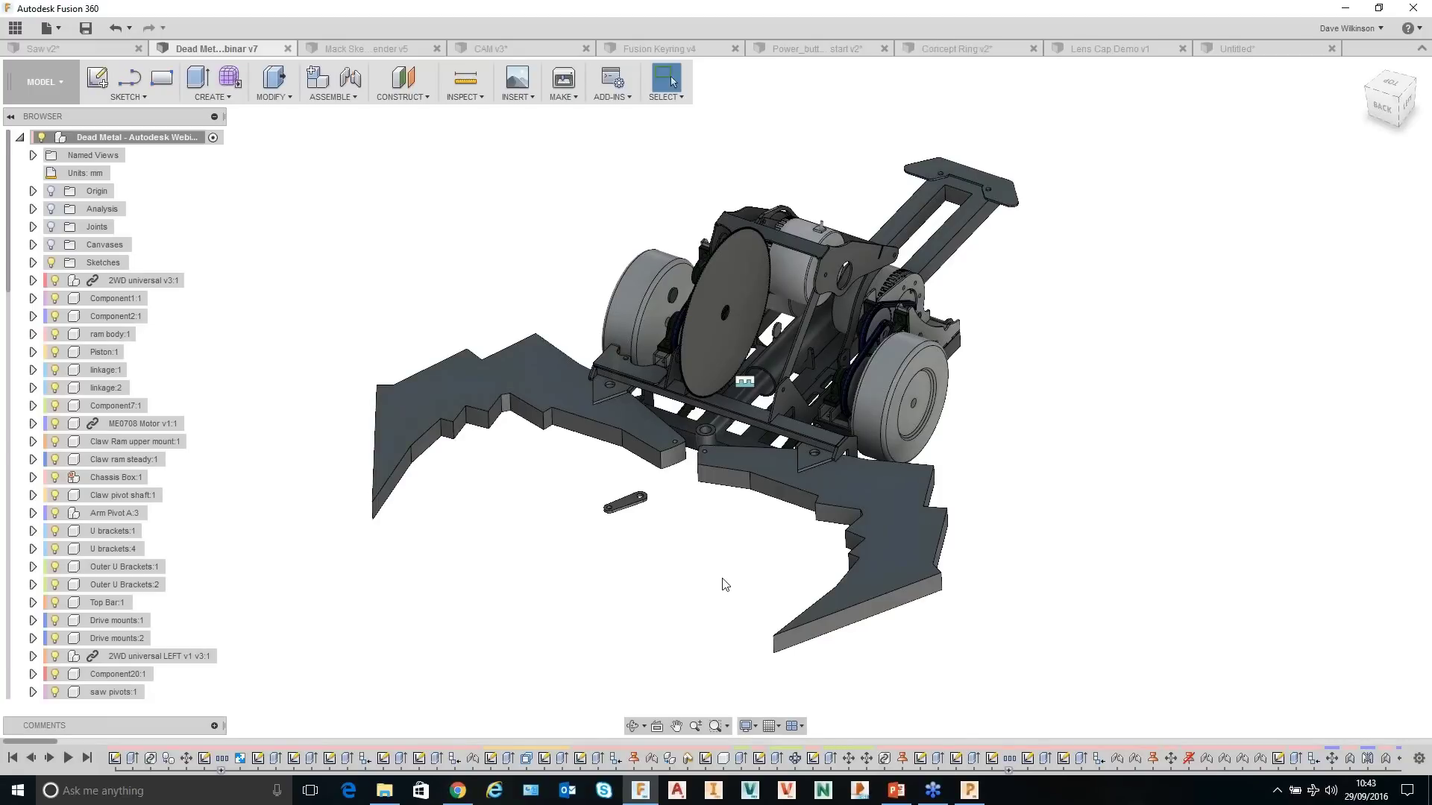
pyautogui.moveTo(701, 572); pyautogui.dragTo(704, 562, button='middle')
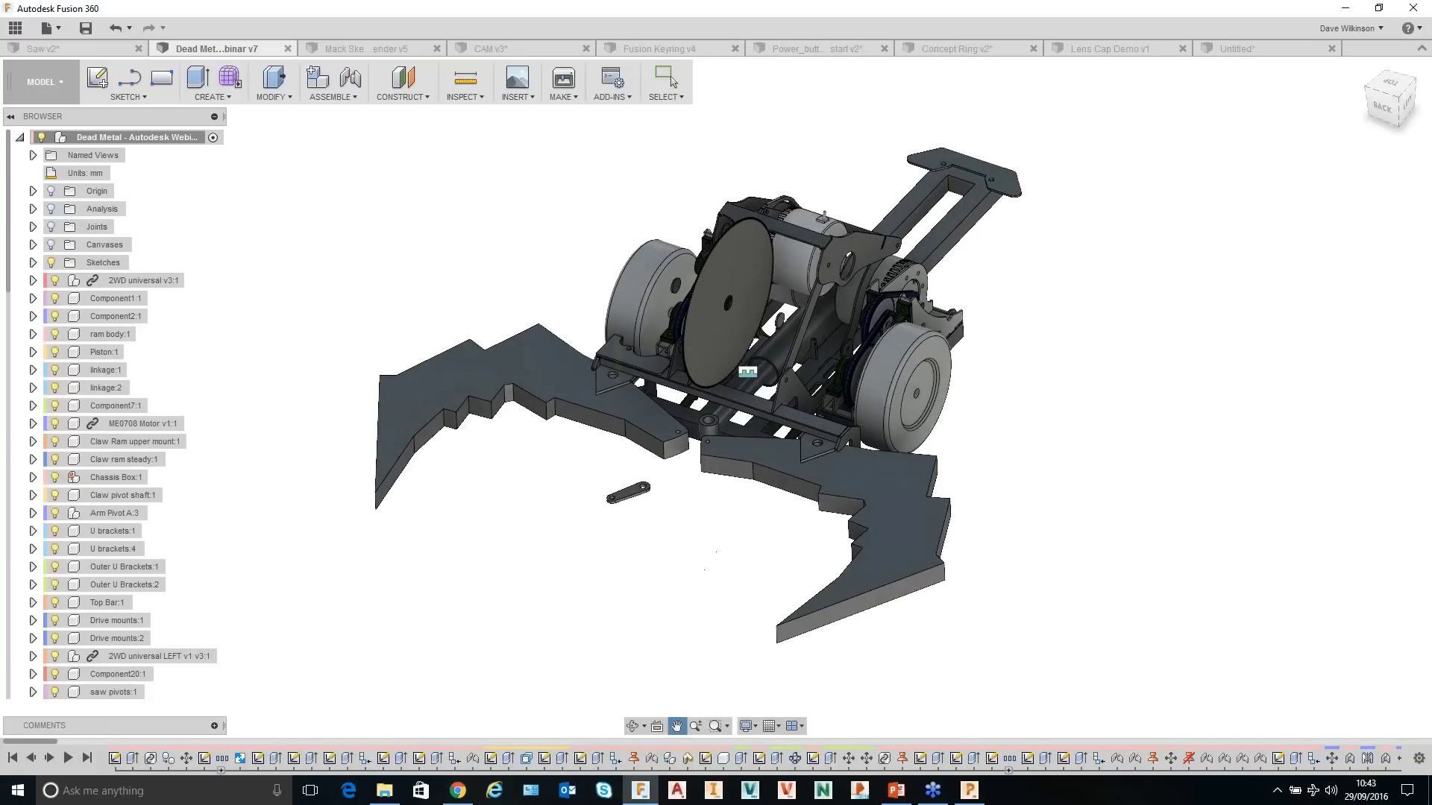
pyautogui.scroll(3, 704, 565)
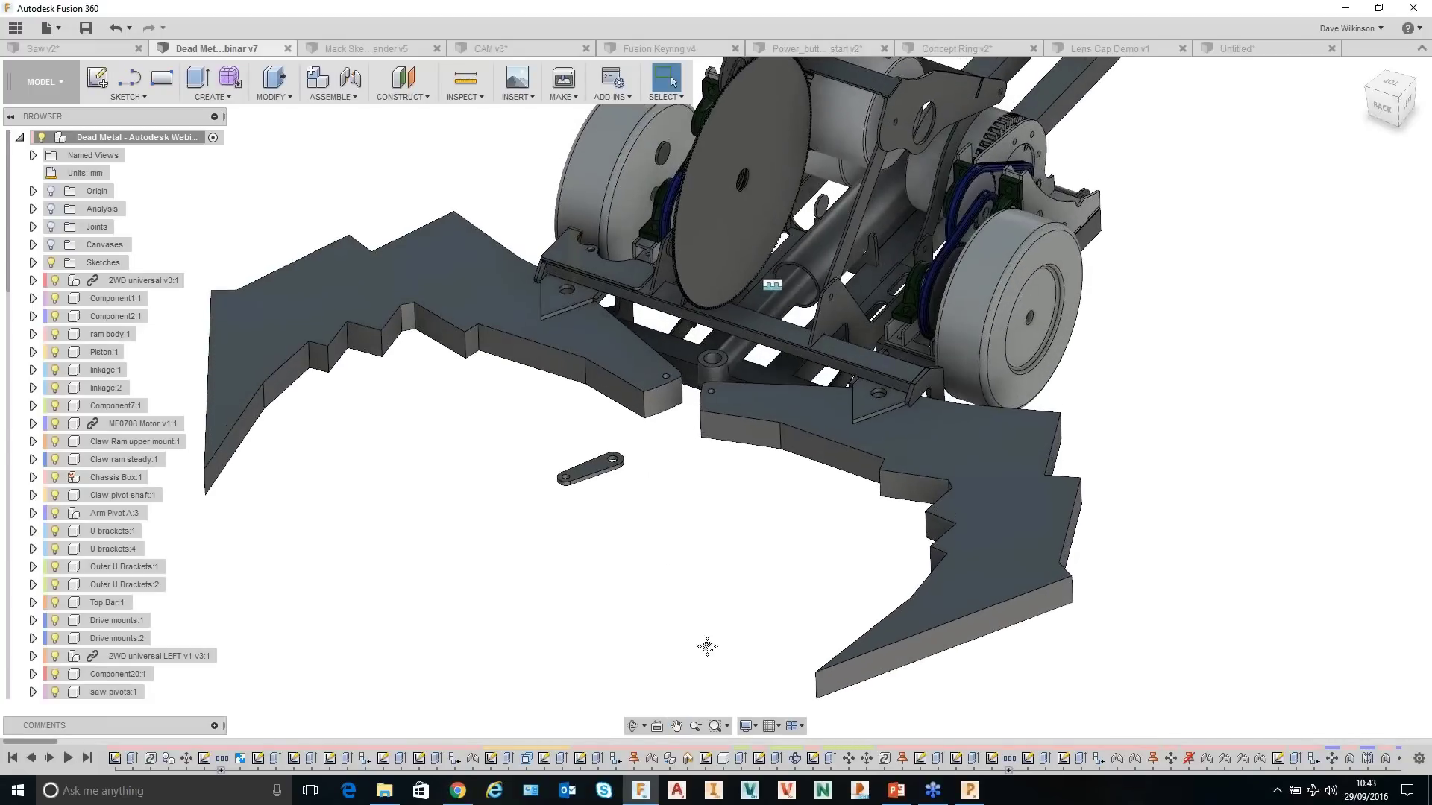
pyautogui.scroll(5, 735, 637)
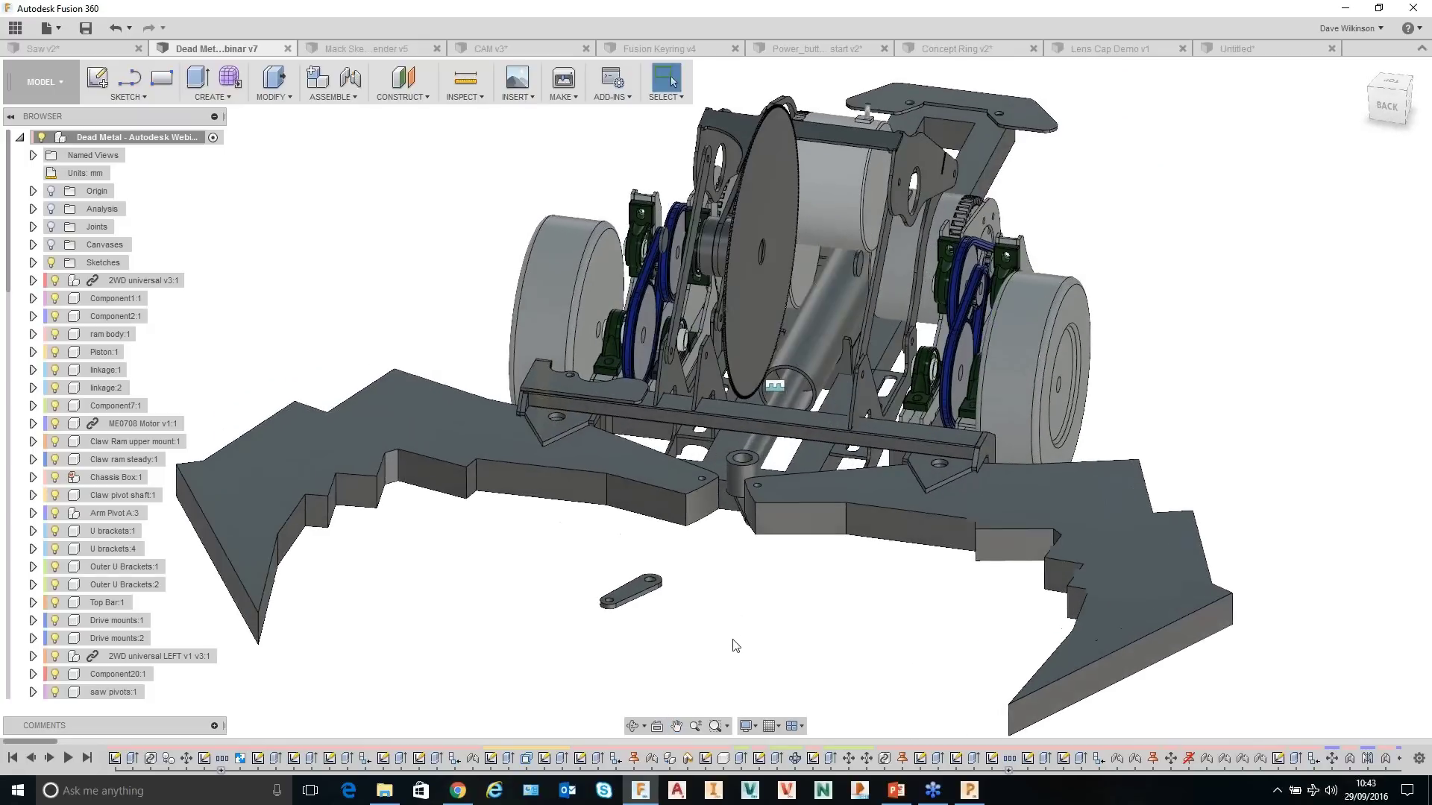
pyautogui.scroll(5, 795, 637)
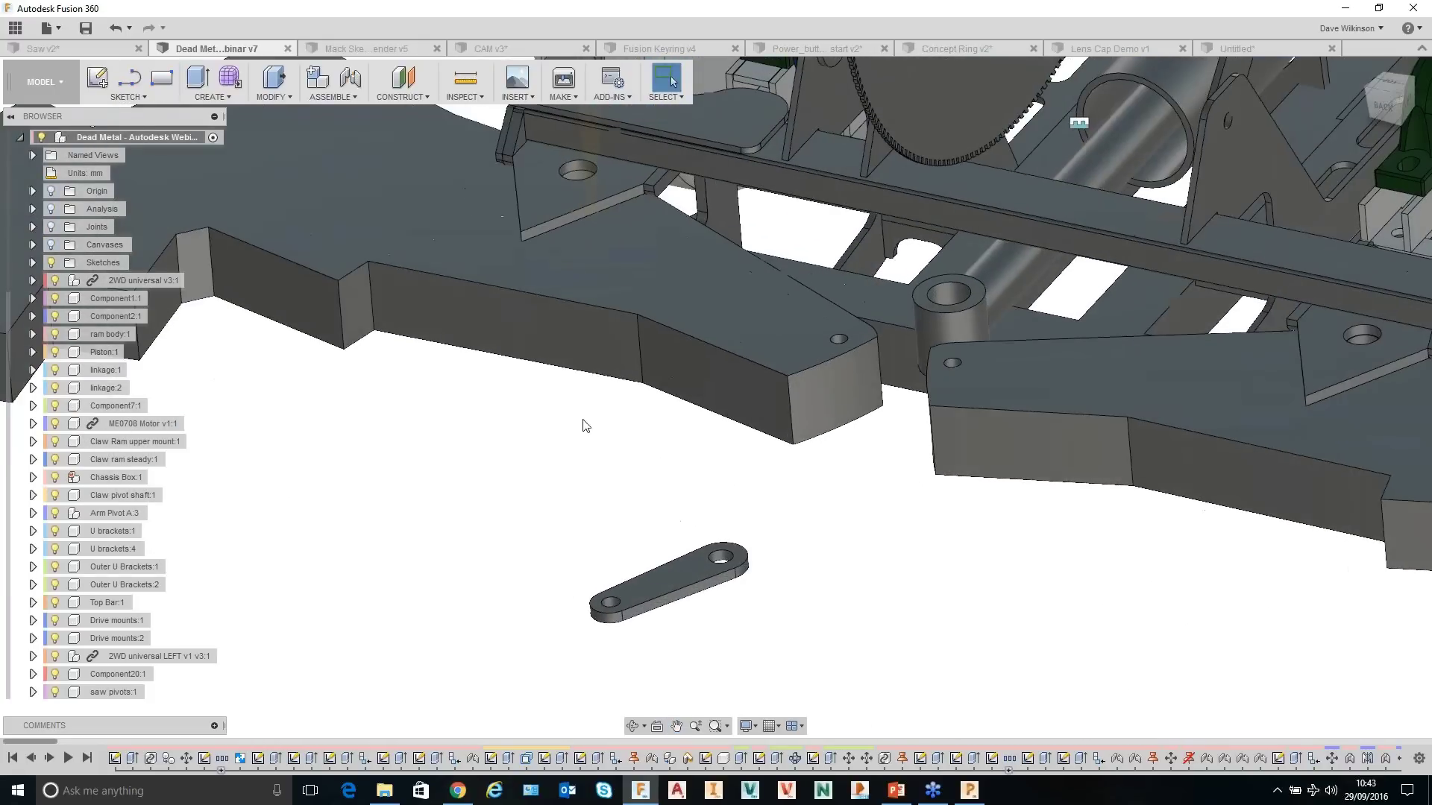
# Attach the loose link's larger hole to the eye at the end of the piston with a revolute joint.
pyautogui.click(335, 97)
pyautogui.click(327, 133)
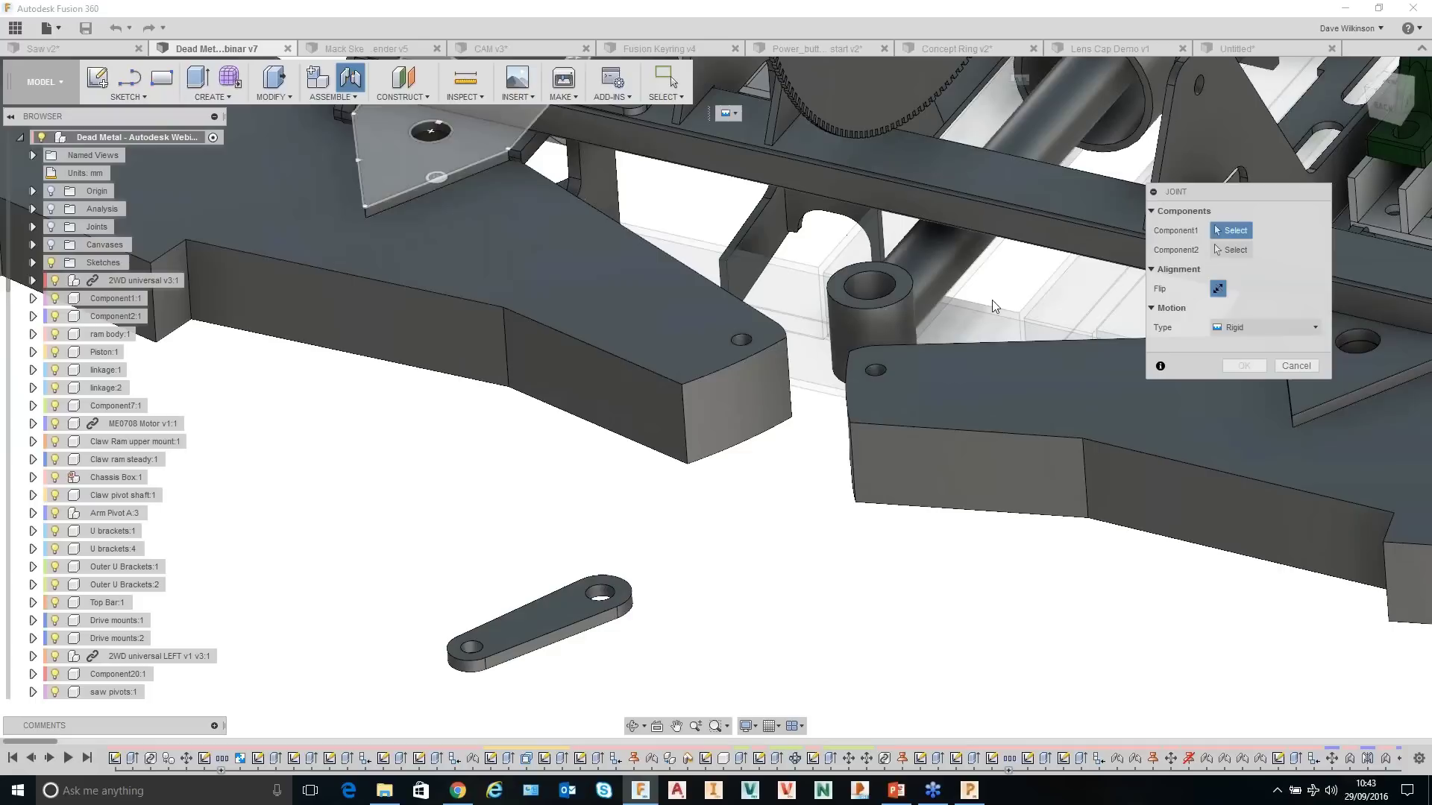
pyautogui.click(1236, 333)
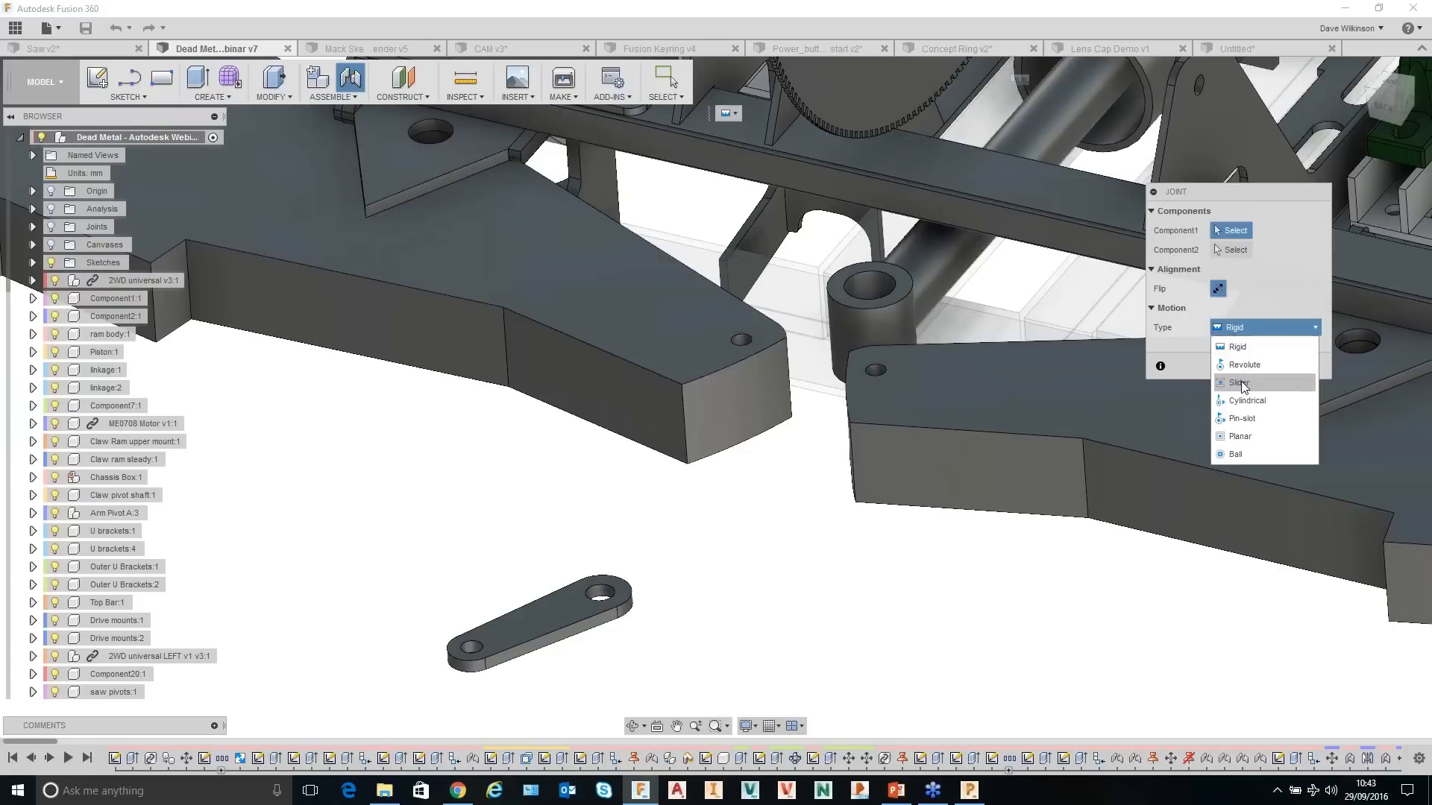
pyautogui.click(1244, 365)
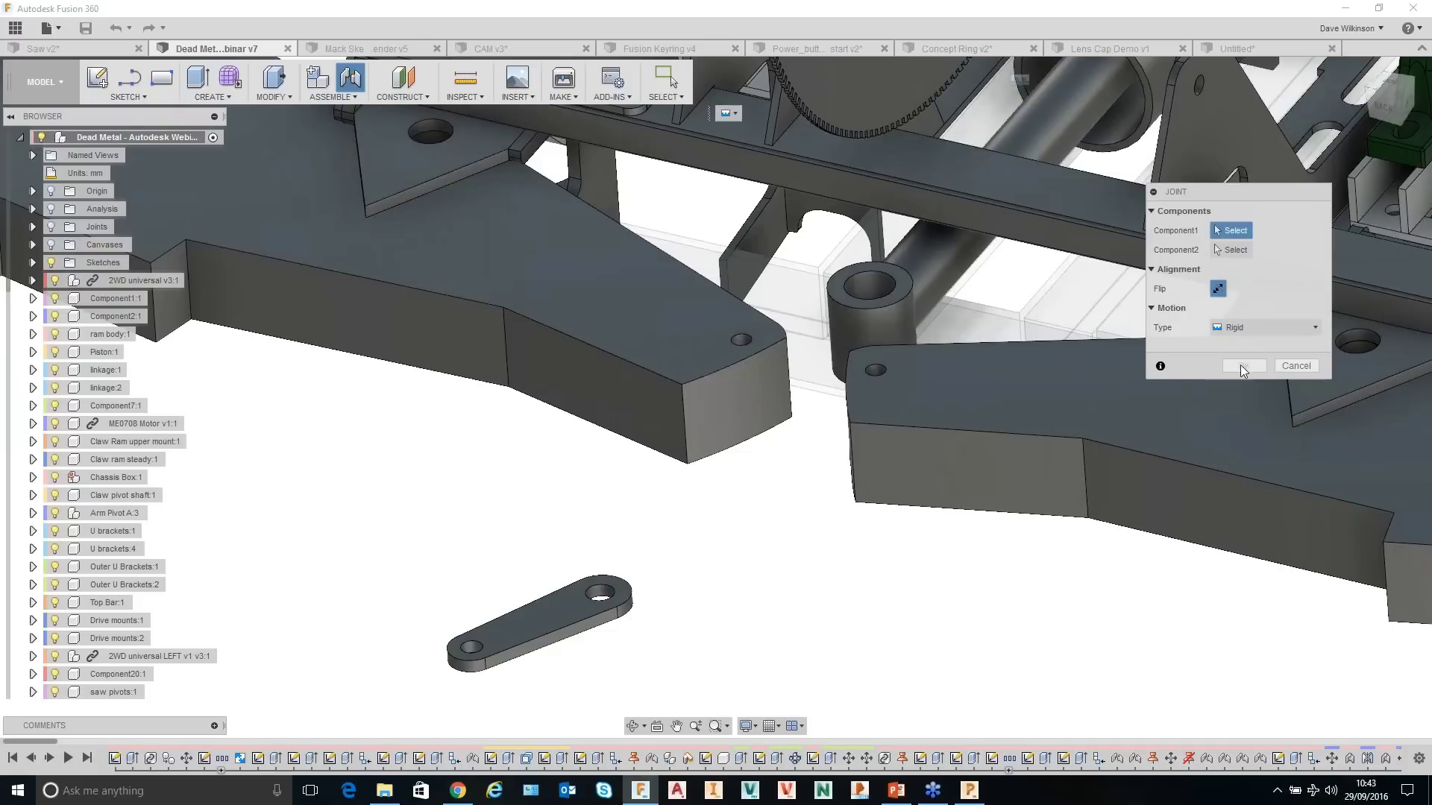
pyautogui.click(873, 302)
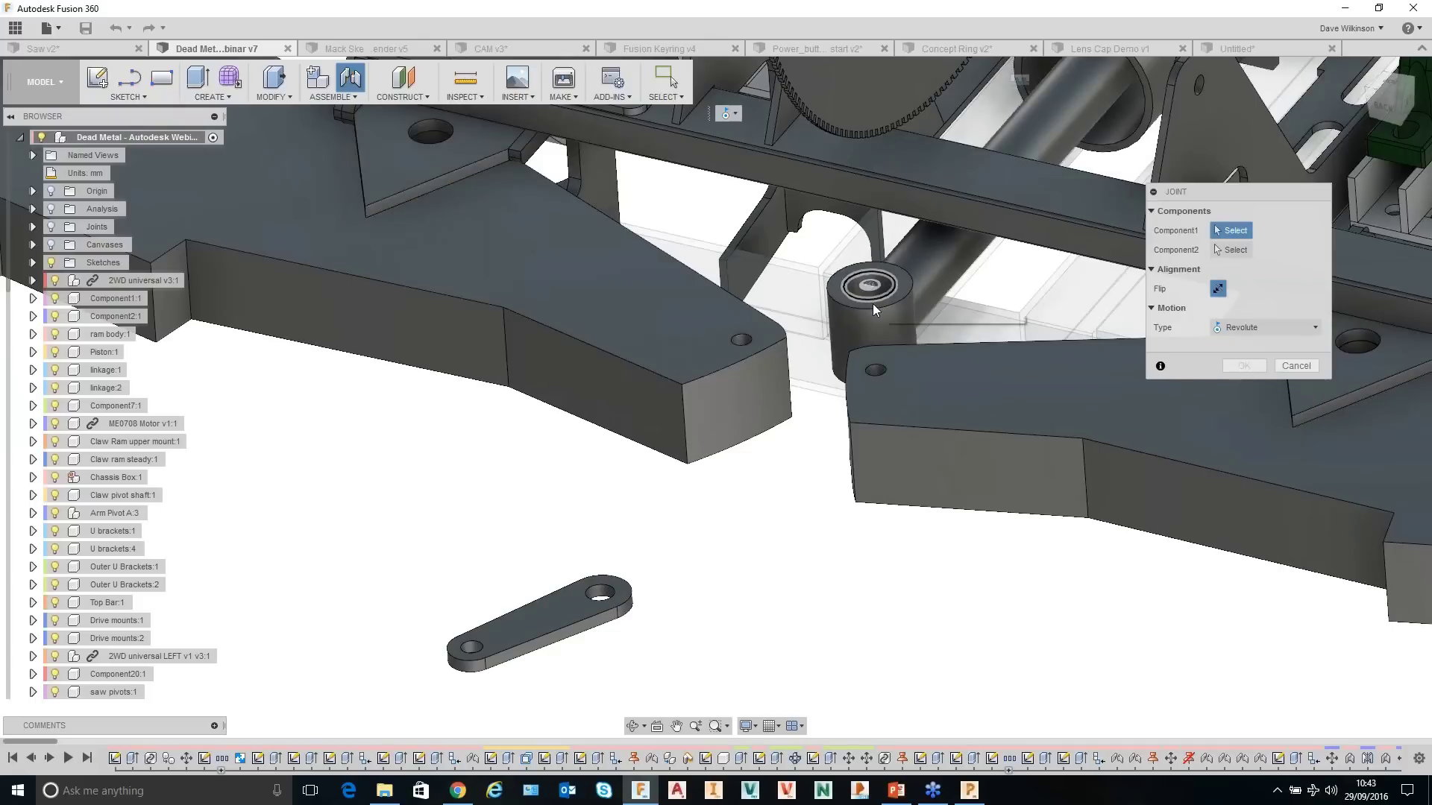
pyautogui.keyDown('shift'); pyautogui.moveTo(731, 603); pyautogui.dragTo(696, 628, button='middle'); pyautogui.keyUp('shift')
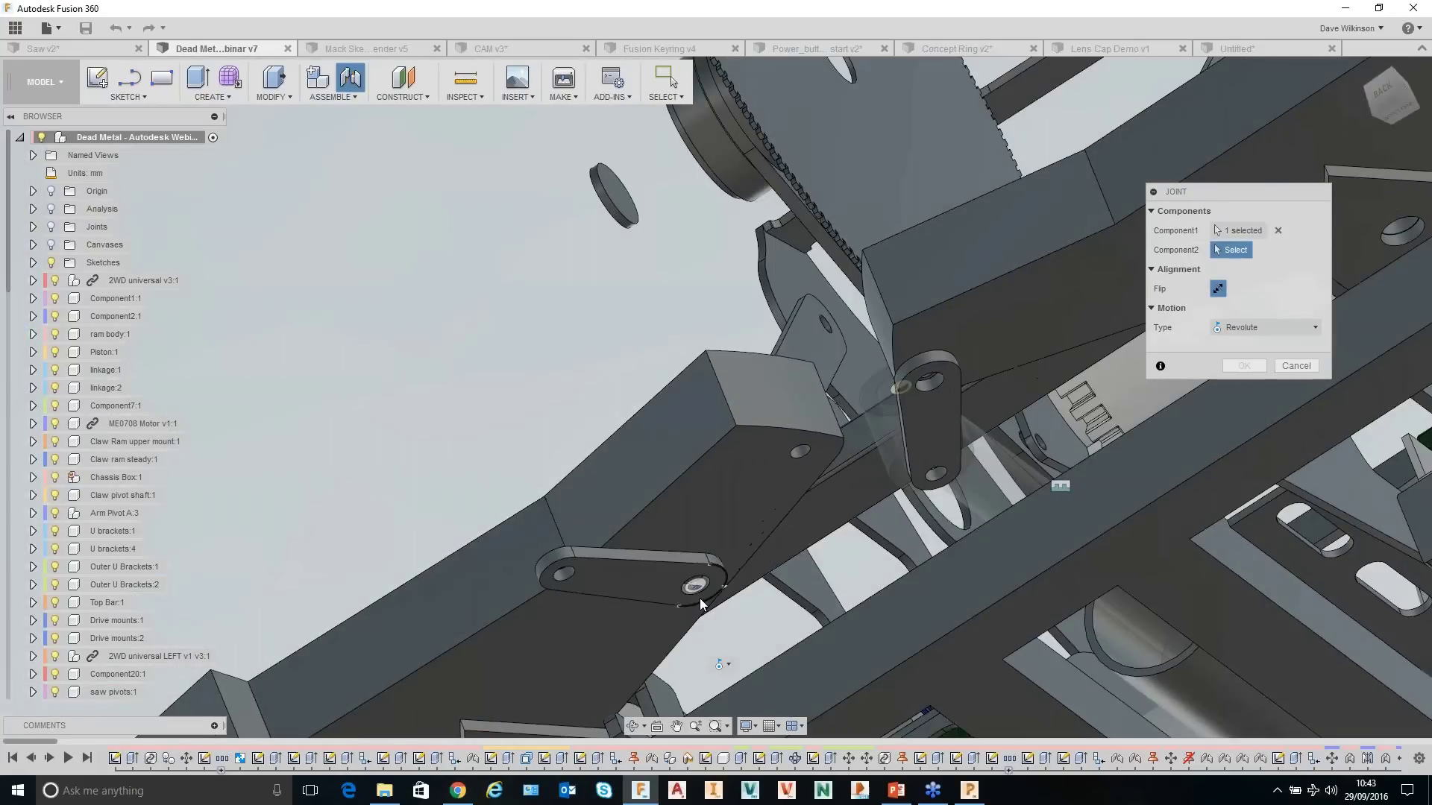
pyautogui.click(700, 598)
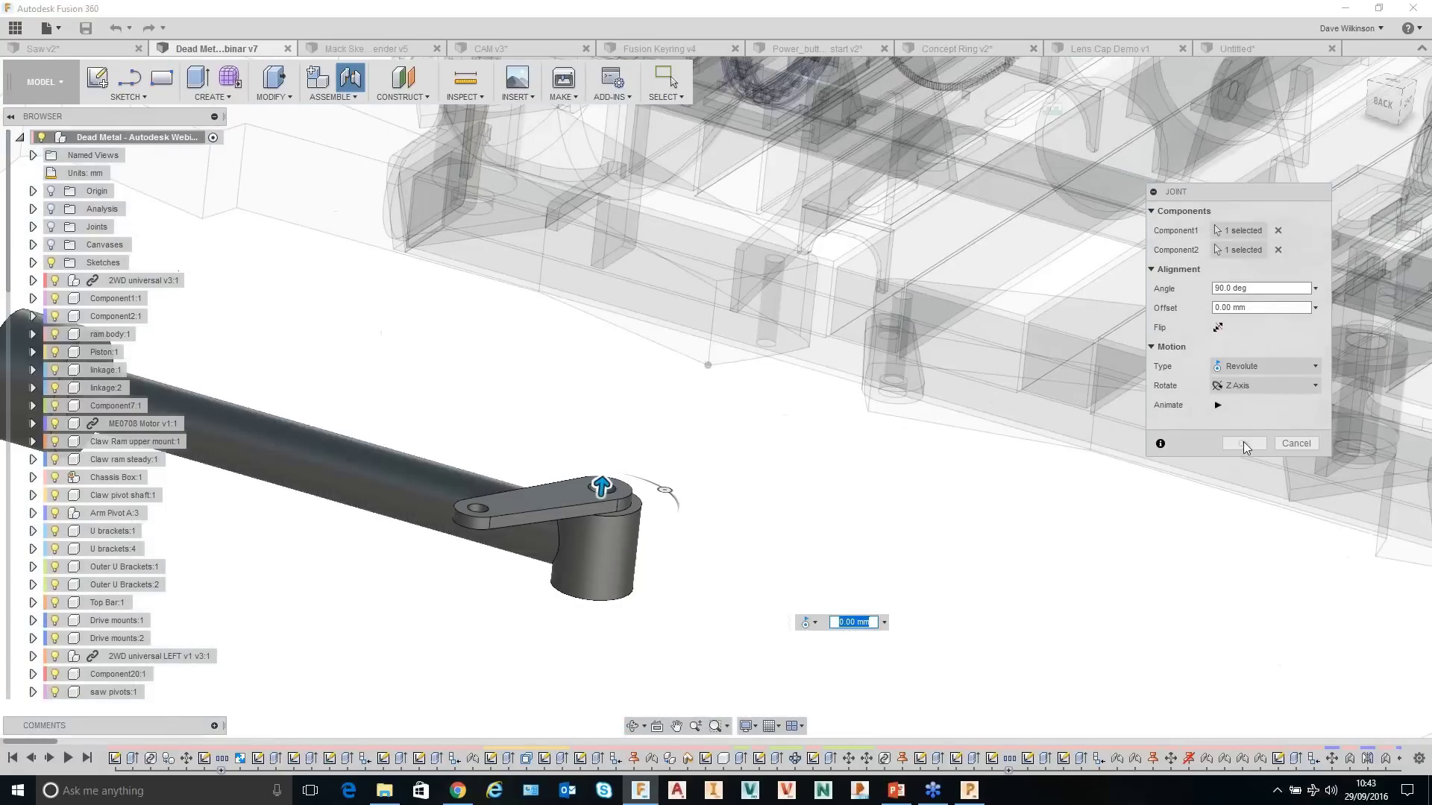
pyautogui.click(1243, 443)
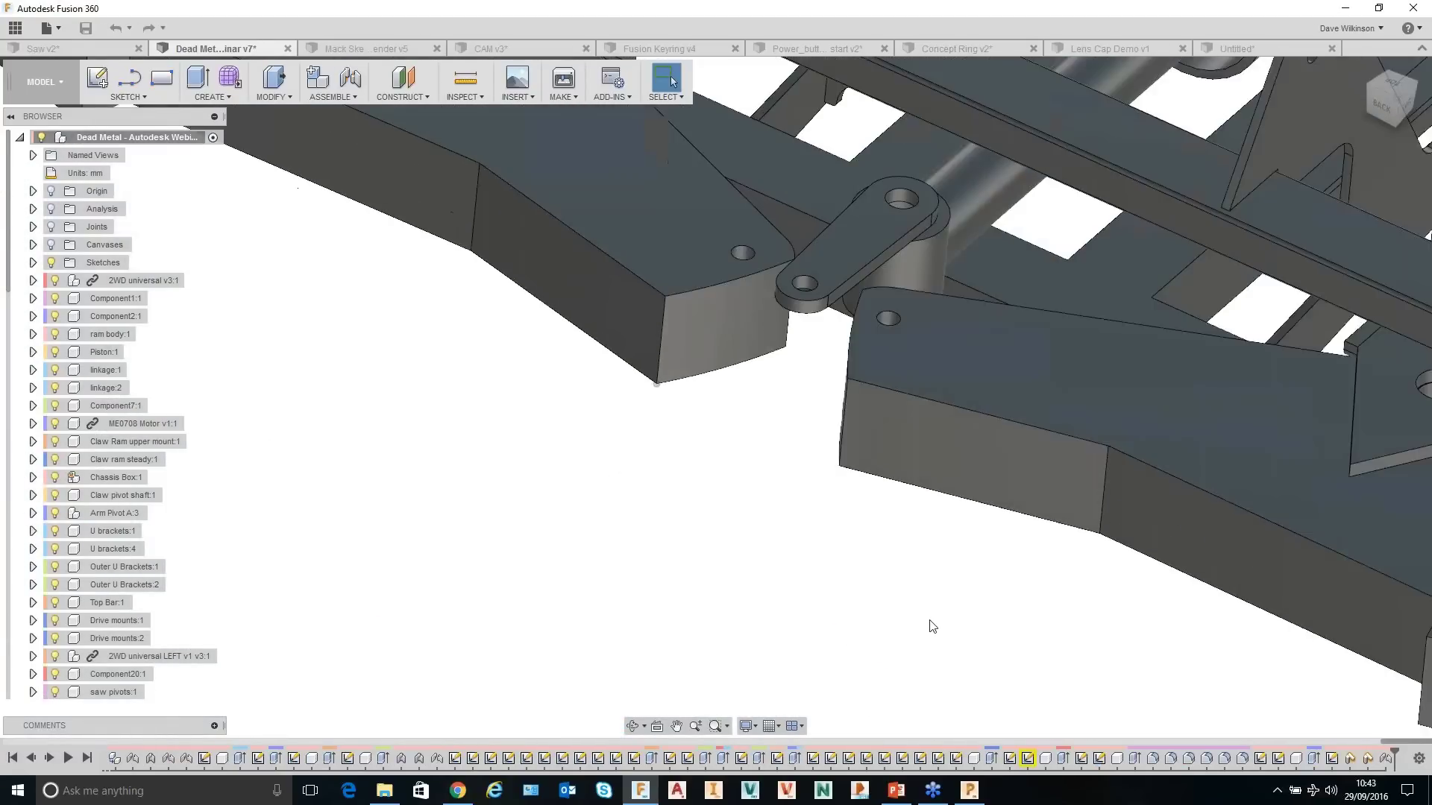
# Add a revolute joint between the hole at the inner end of the claw and the free hole of the attached link.
pyautogui.click(328, 97)
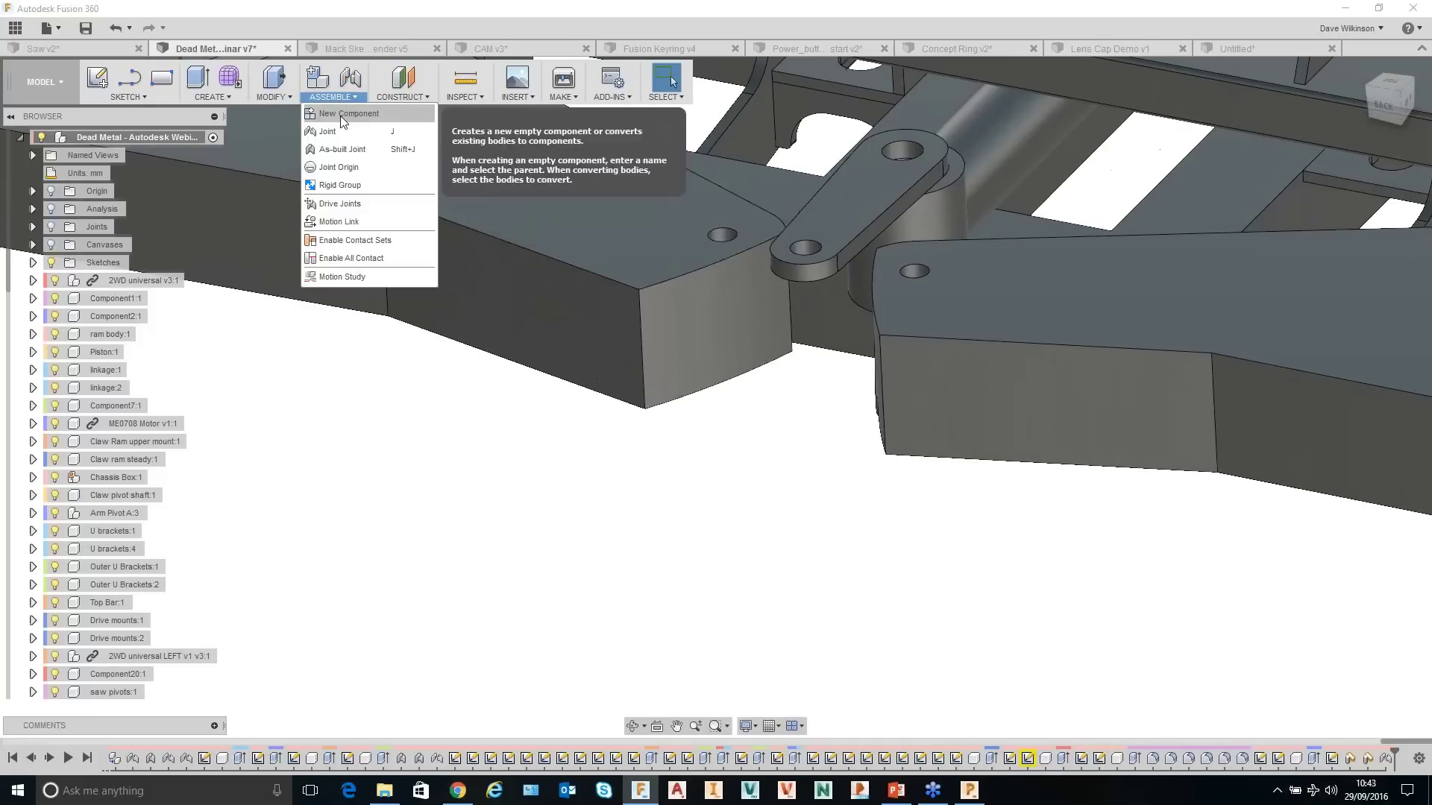
pyautogui.click(327, 132)
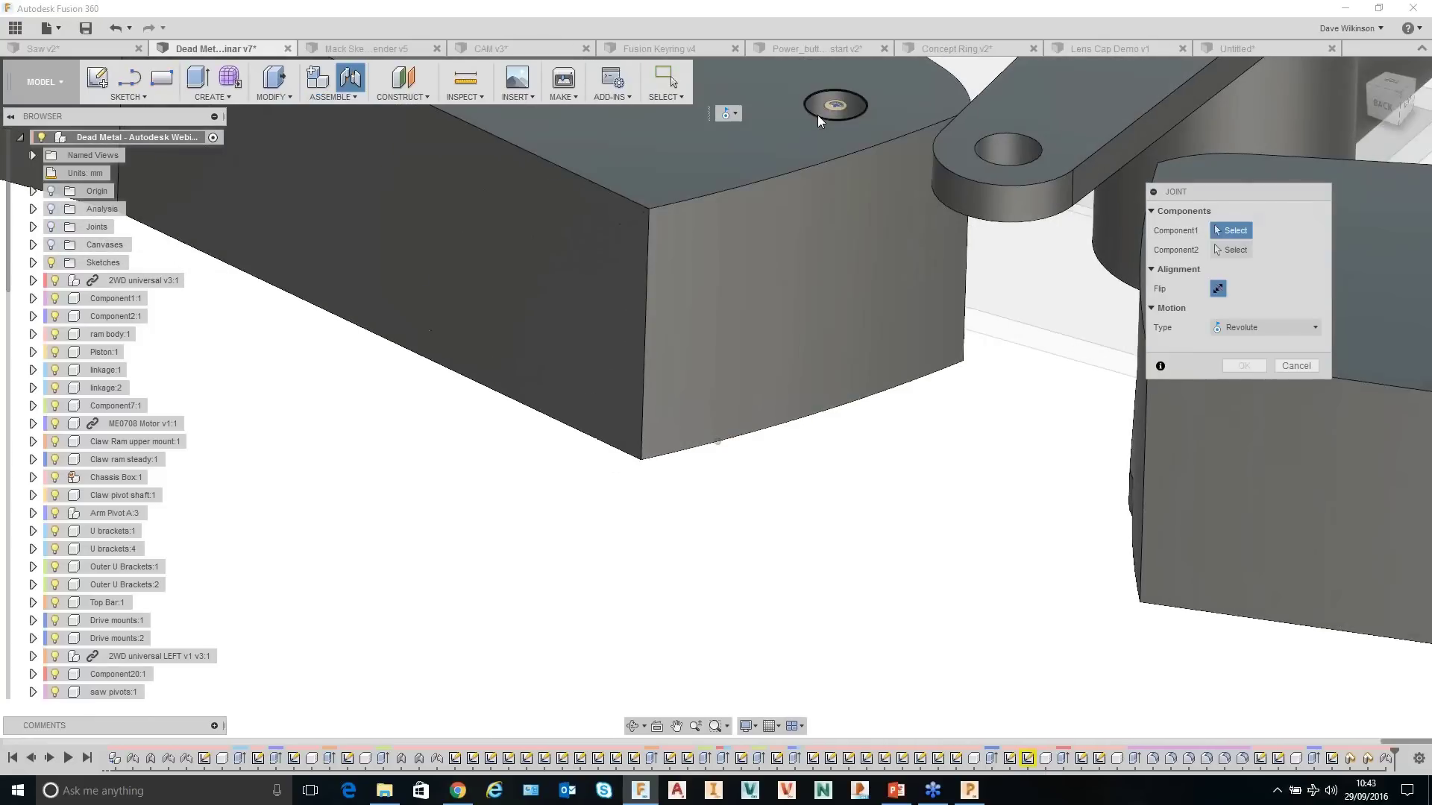
pyautogui.click(818, 116)
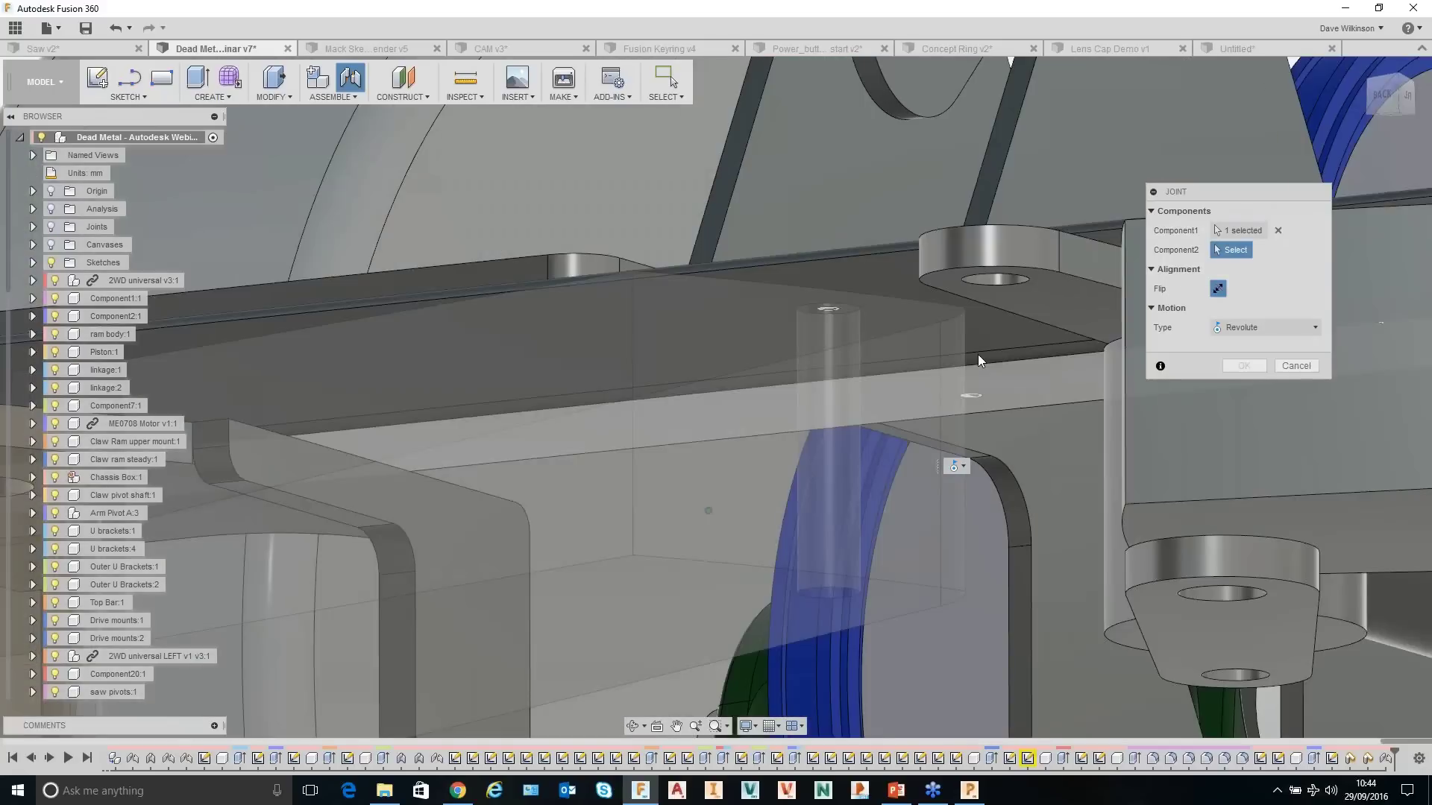
pyautogui.click(984, 303)
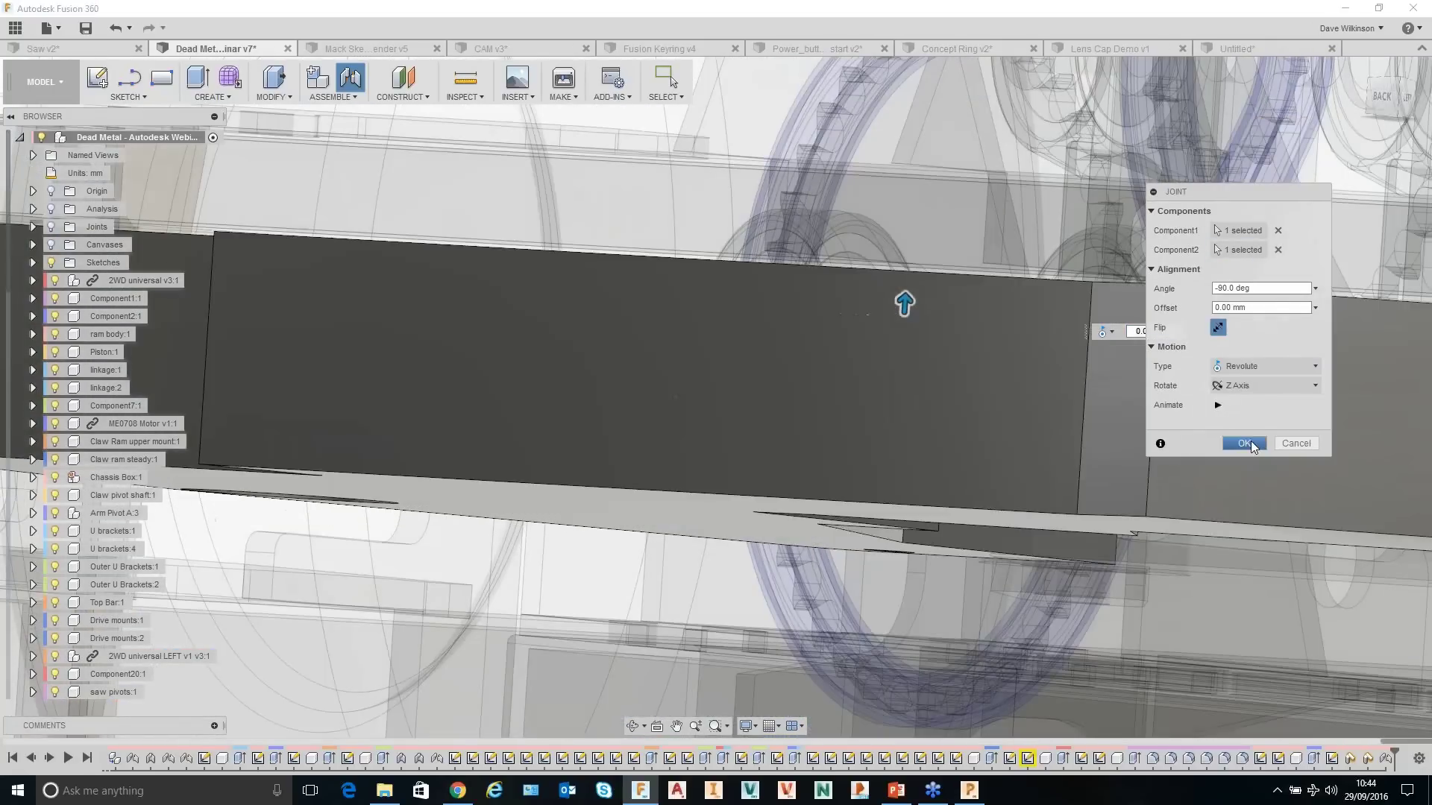
pyautogui.click(1244, 443)
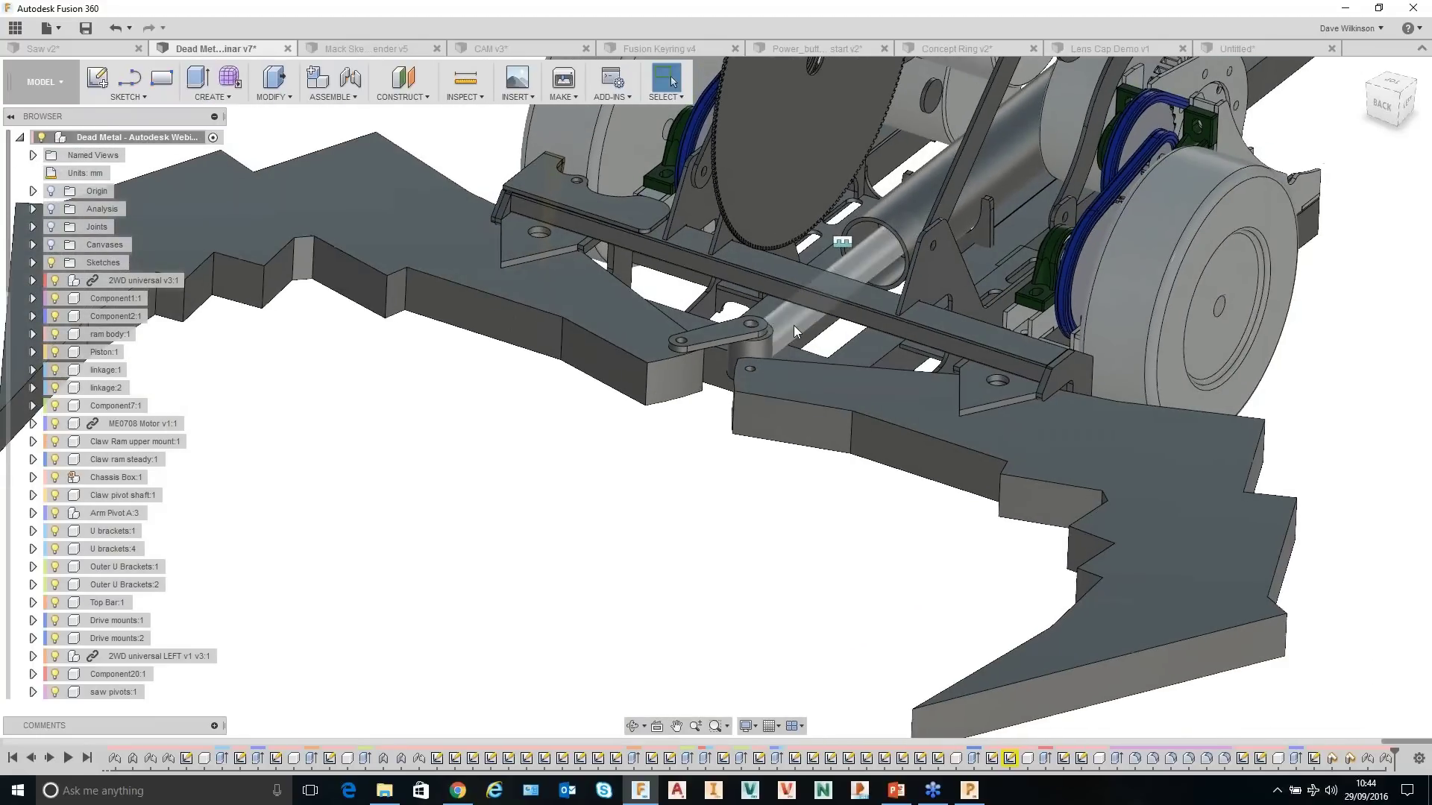
# Test the robot's motion by moving the piston that drives the claws and, seen from the right side, swinging the saw arm on its linkage.
pyautogui.moveTo(794, 325); pyautogui.dragTo(633, 376)
pyautogui.keyDown('shift'); pyautogui.moveTo(619, 530); pyautogui.dragTo(1409, 10, button='middle'); pyautogui.keyUp('shift')
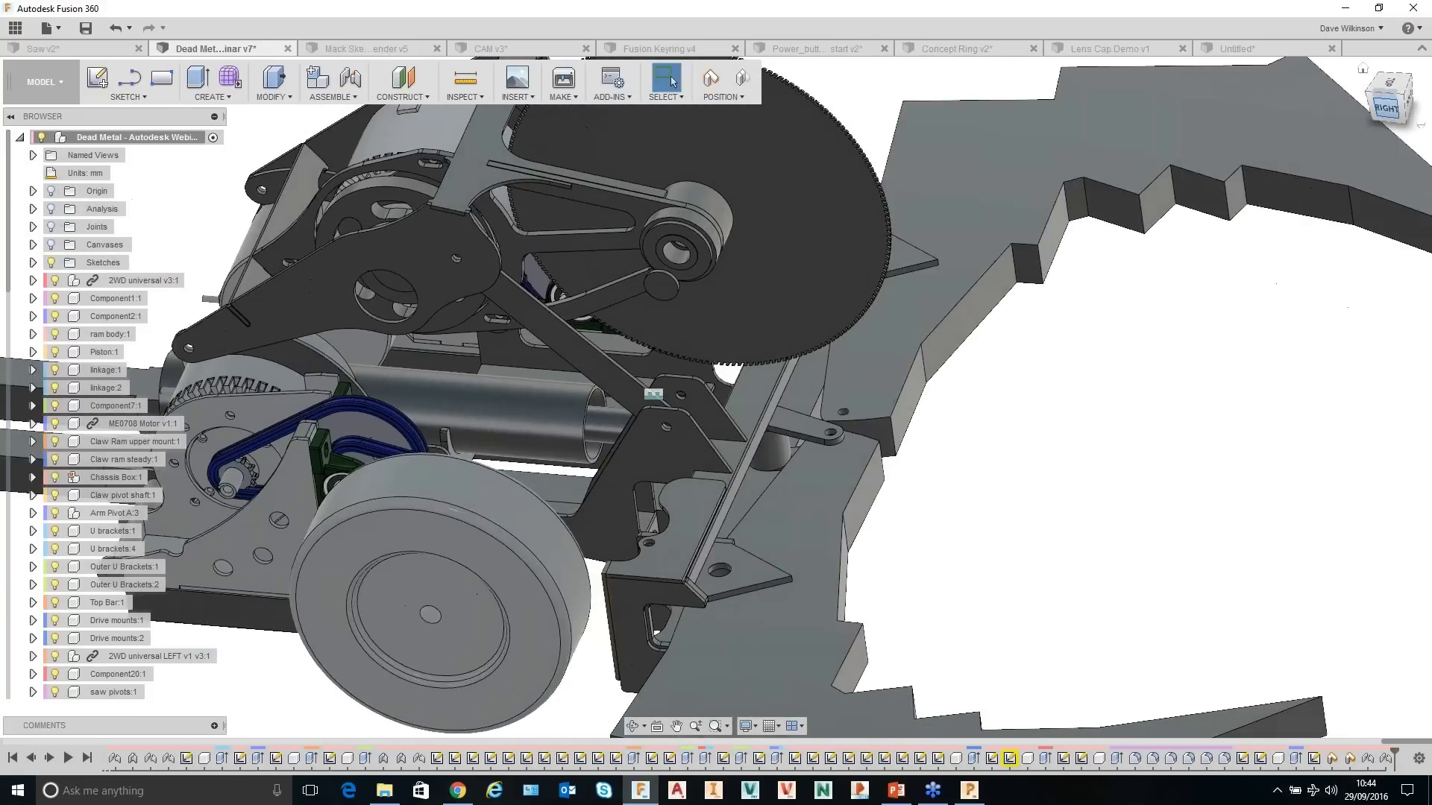
pyautogui.click(1385, 112)
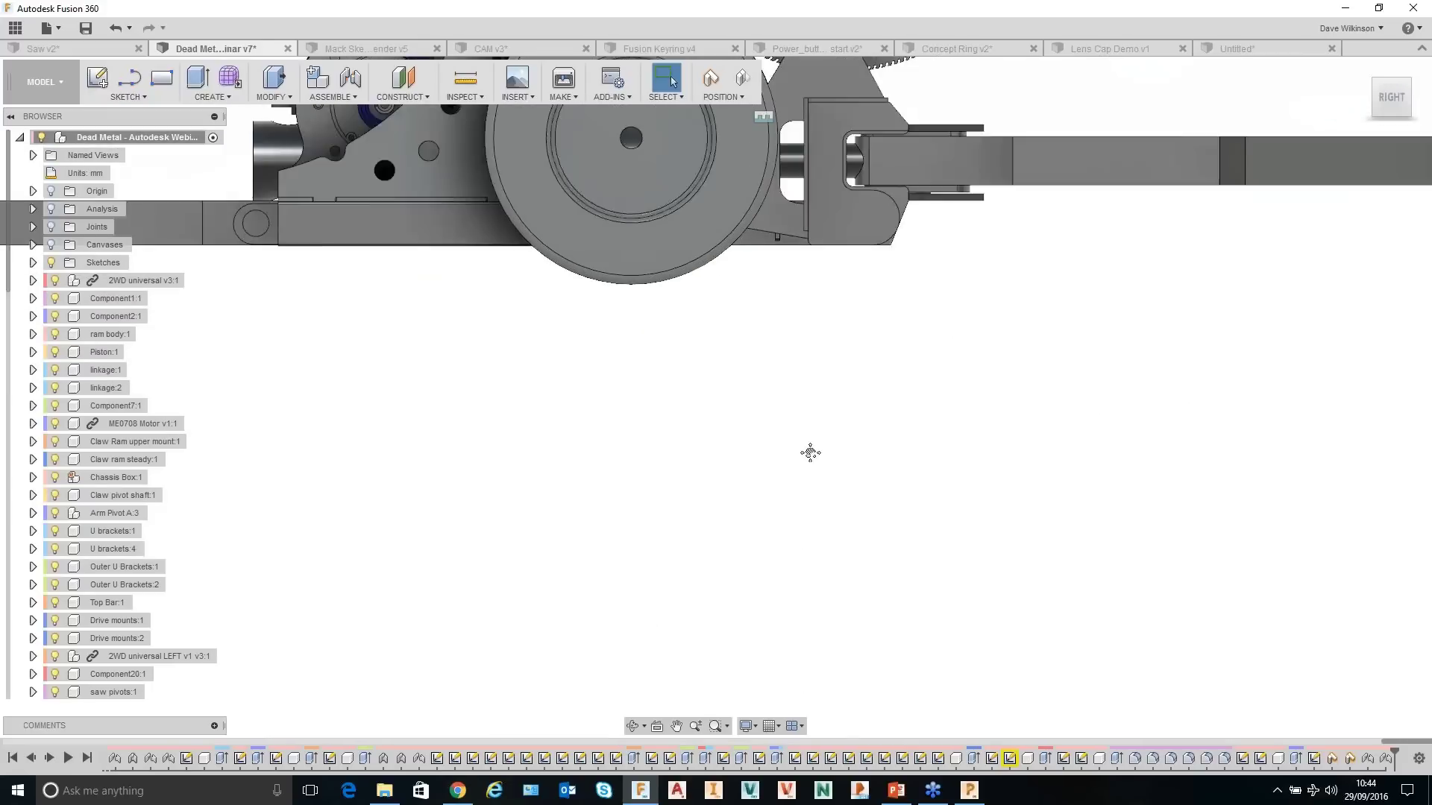
pyautogui.moveTo(789, 614); pyautogui.dragTo(786, 646, button='middle')
pyautogui.moveTo(1031, 237); pyautogui.dragTo(935, 388, button='middle')
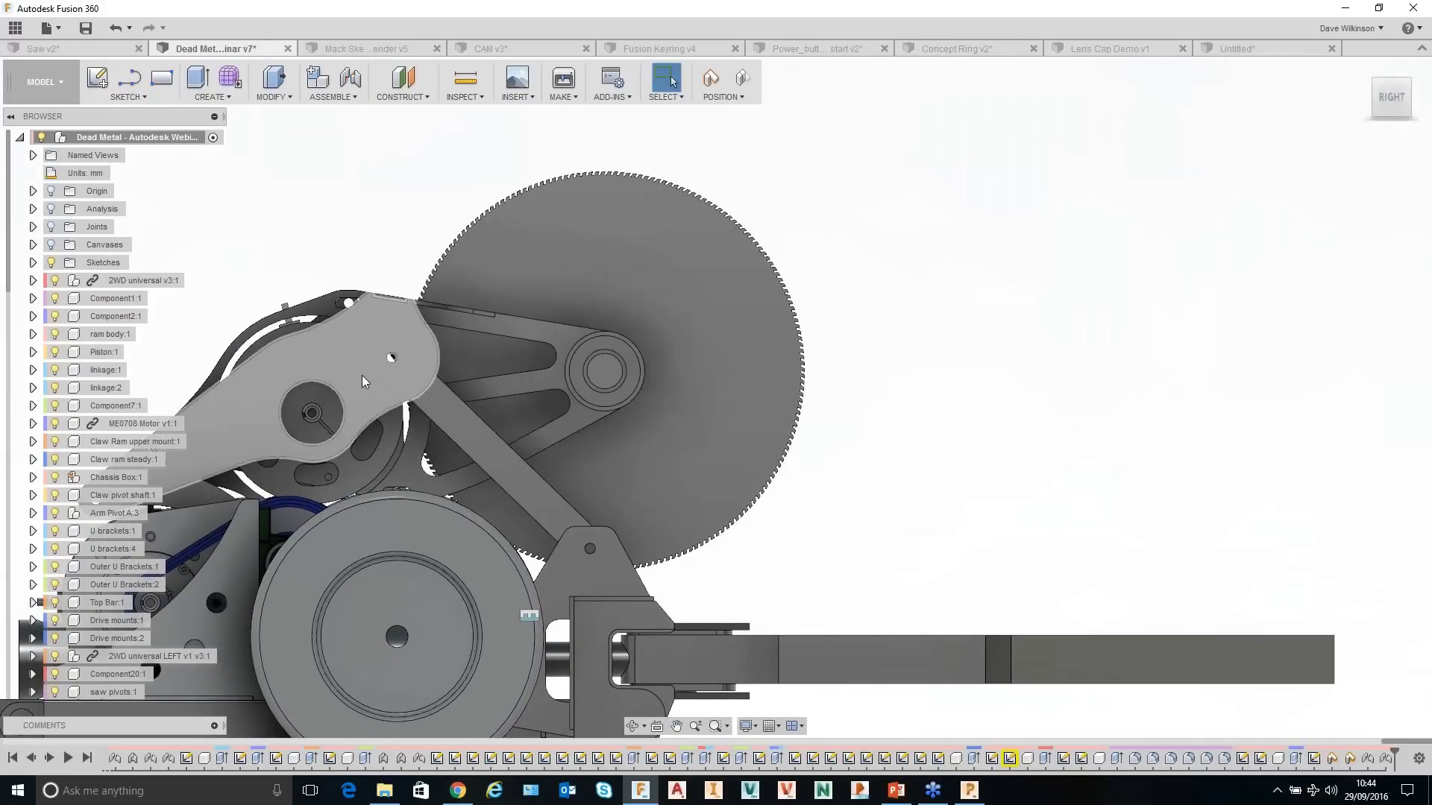
pyautogui.moveTo(366, 375); pyautogui.dragTo(561, 481)
pyautogui.moveTo(596, 474); pyautogui.dragTo(592, 474)
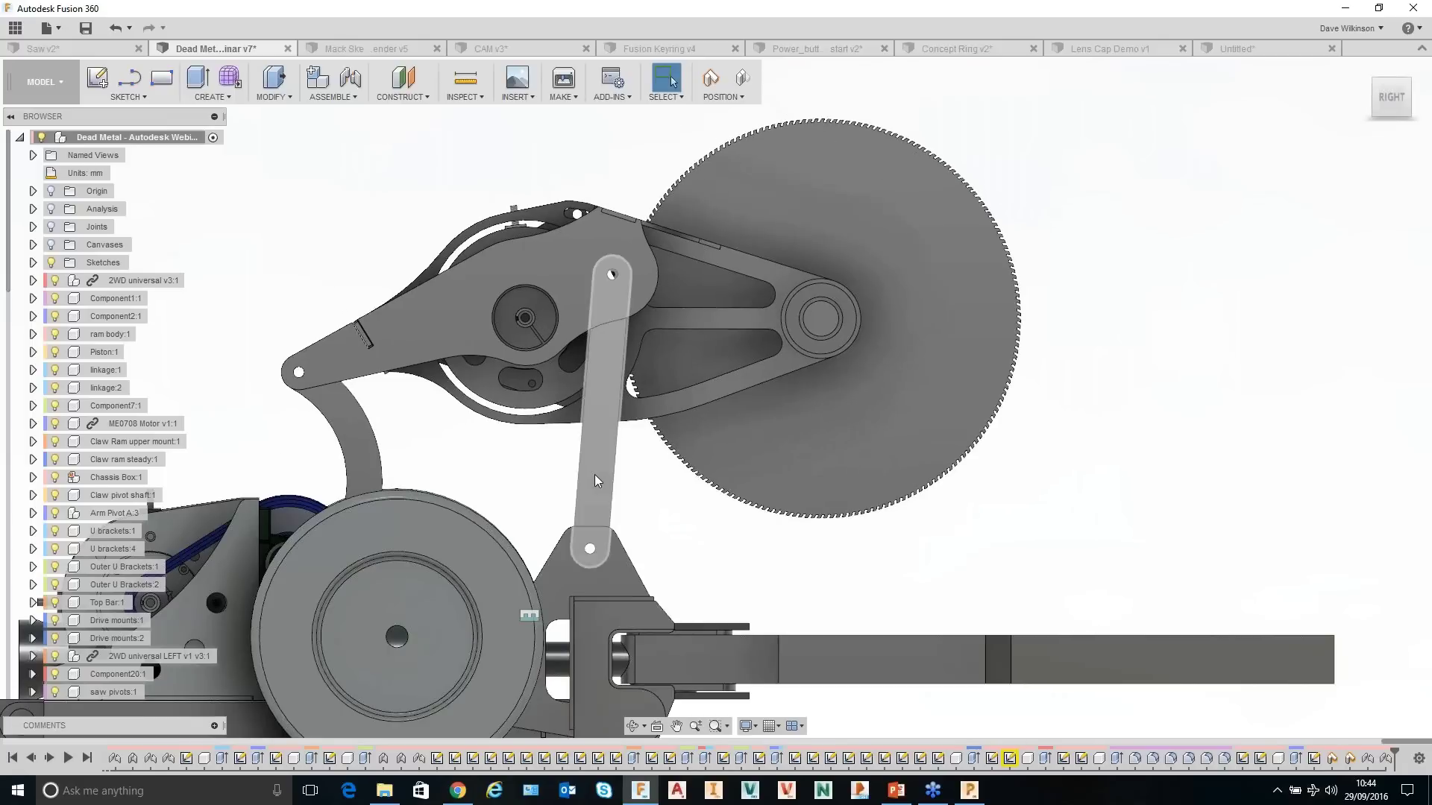
pyautogui.keyDown('shift'); pyautogui.moveTo(1061, 501); pyautogui.dragTo(1084, 430, button='middle'); pyautogui.keyUp('shift')
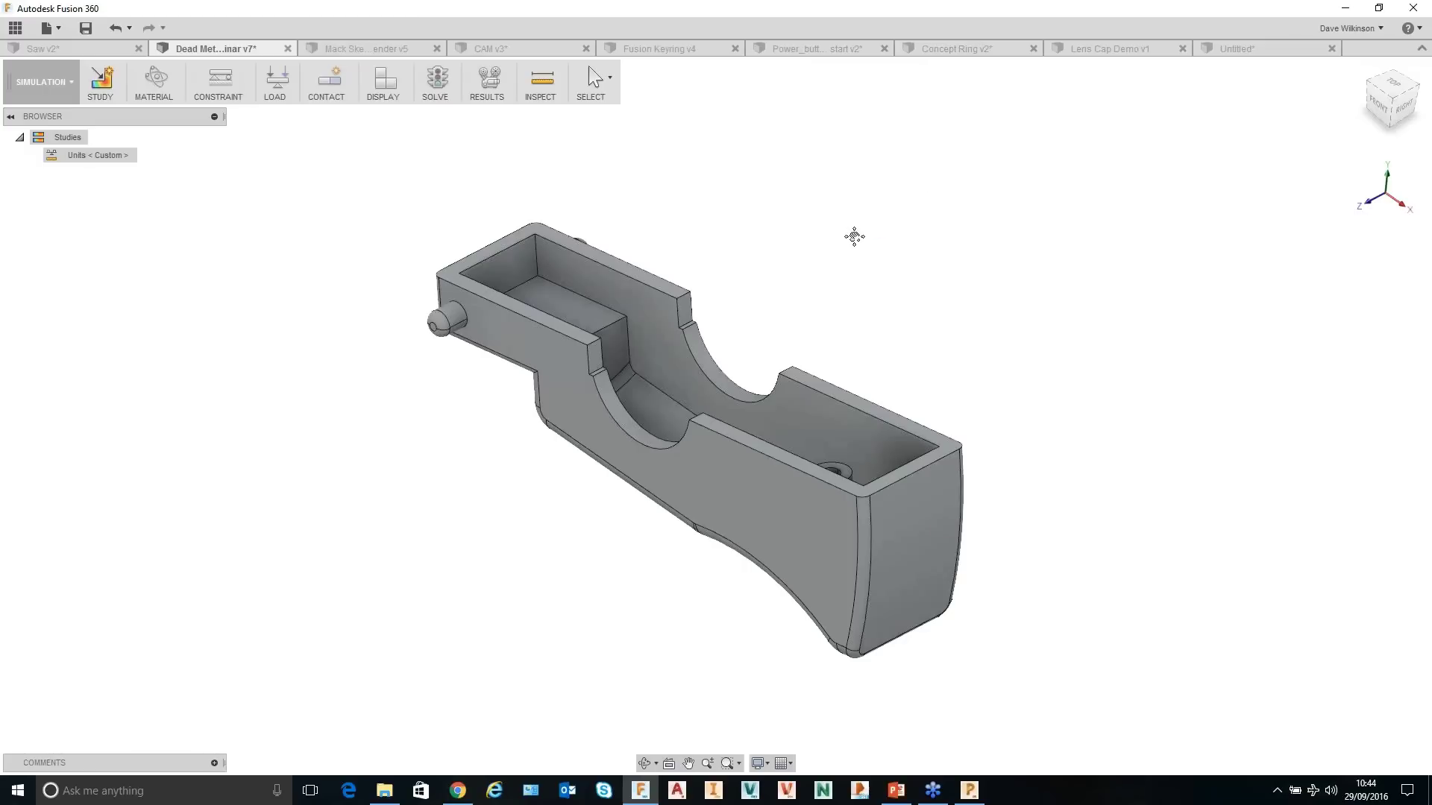
# Create a static stress study for the power button part.
pyautogui.moveTo(854, 236); pyautogui.dragTo(863, 245, button='middle')
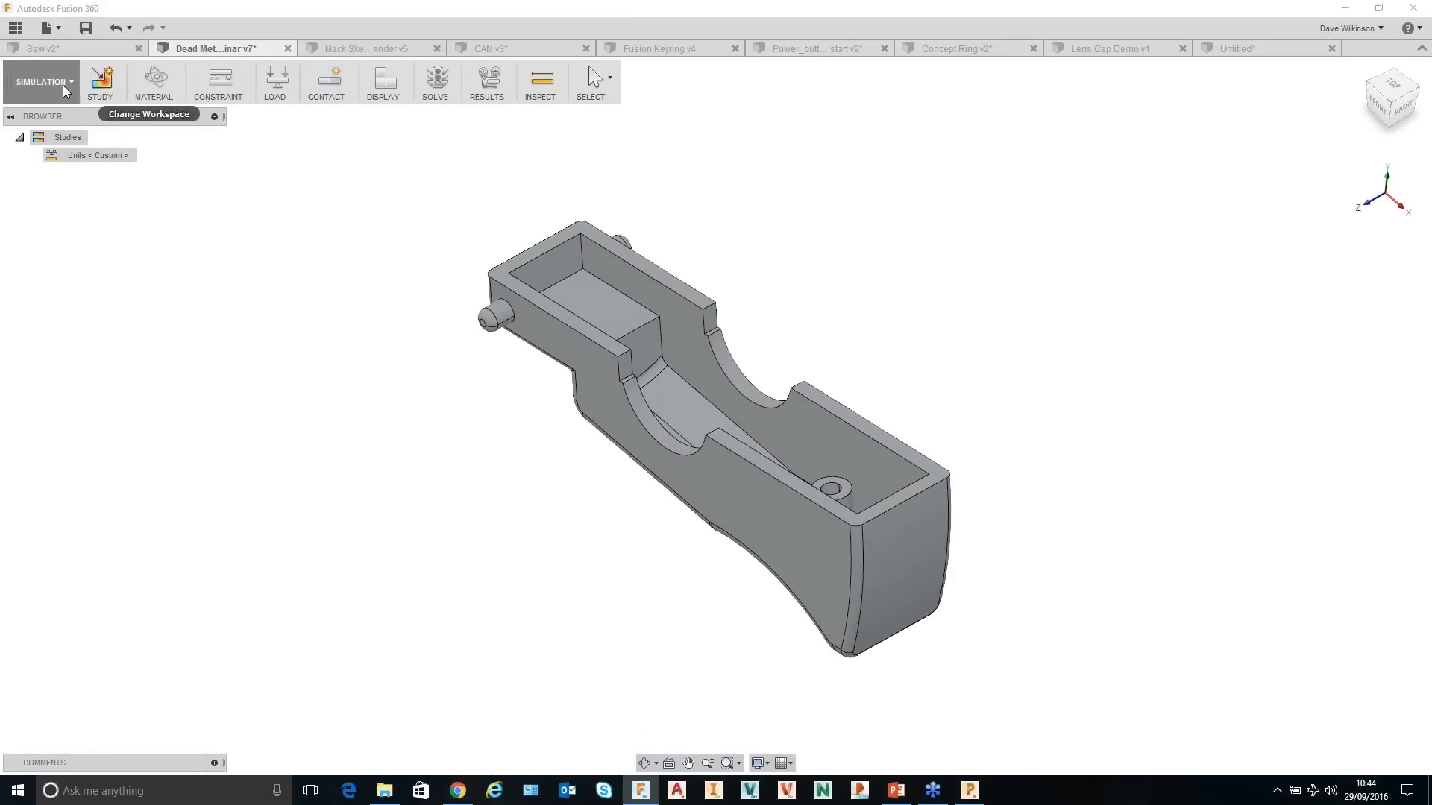
pyautogui.click(102, 87)
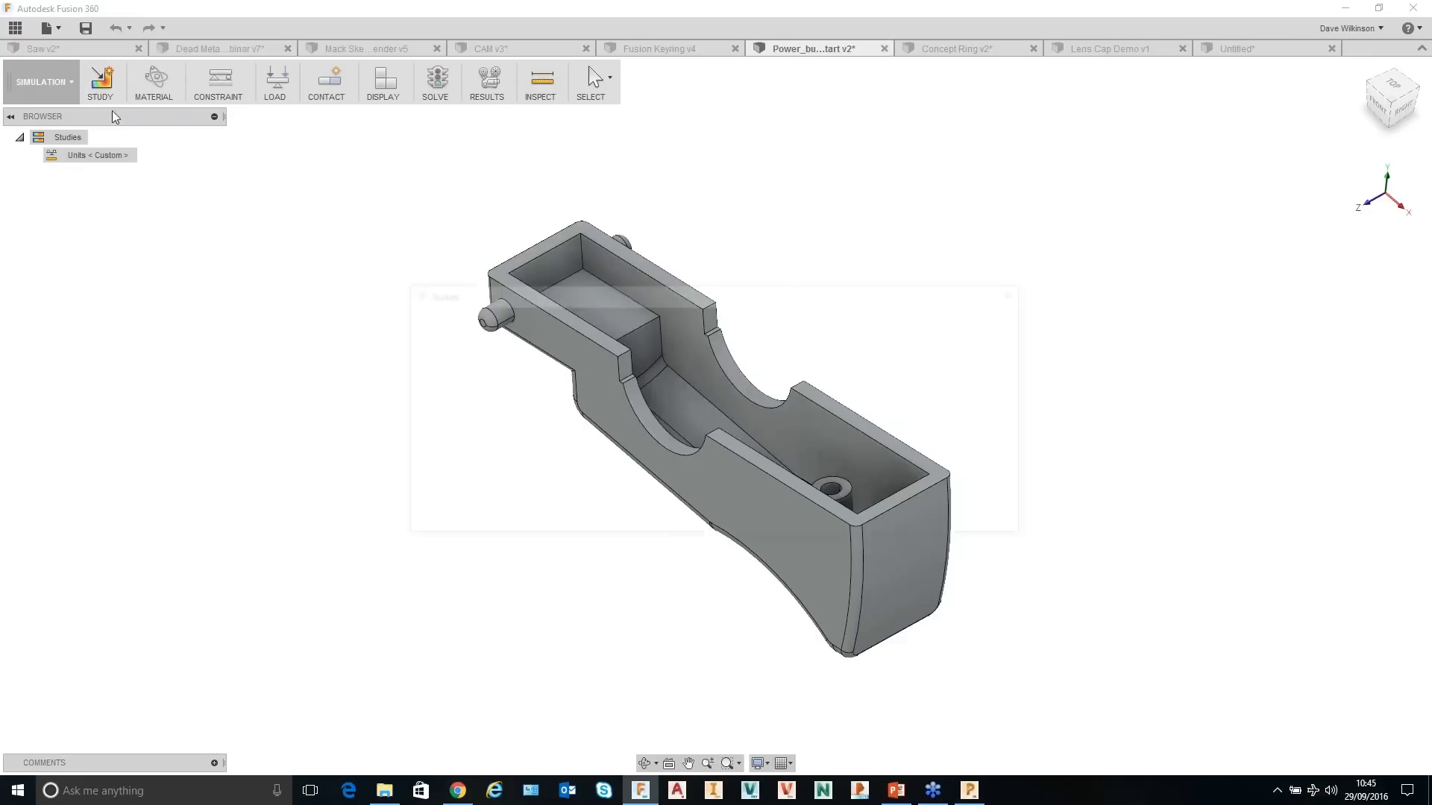
pyautogui.moveTo(575, 296); pyautogui.dragTo(563, 223)
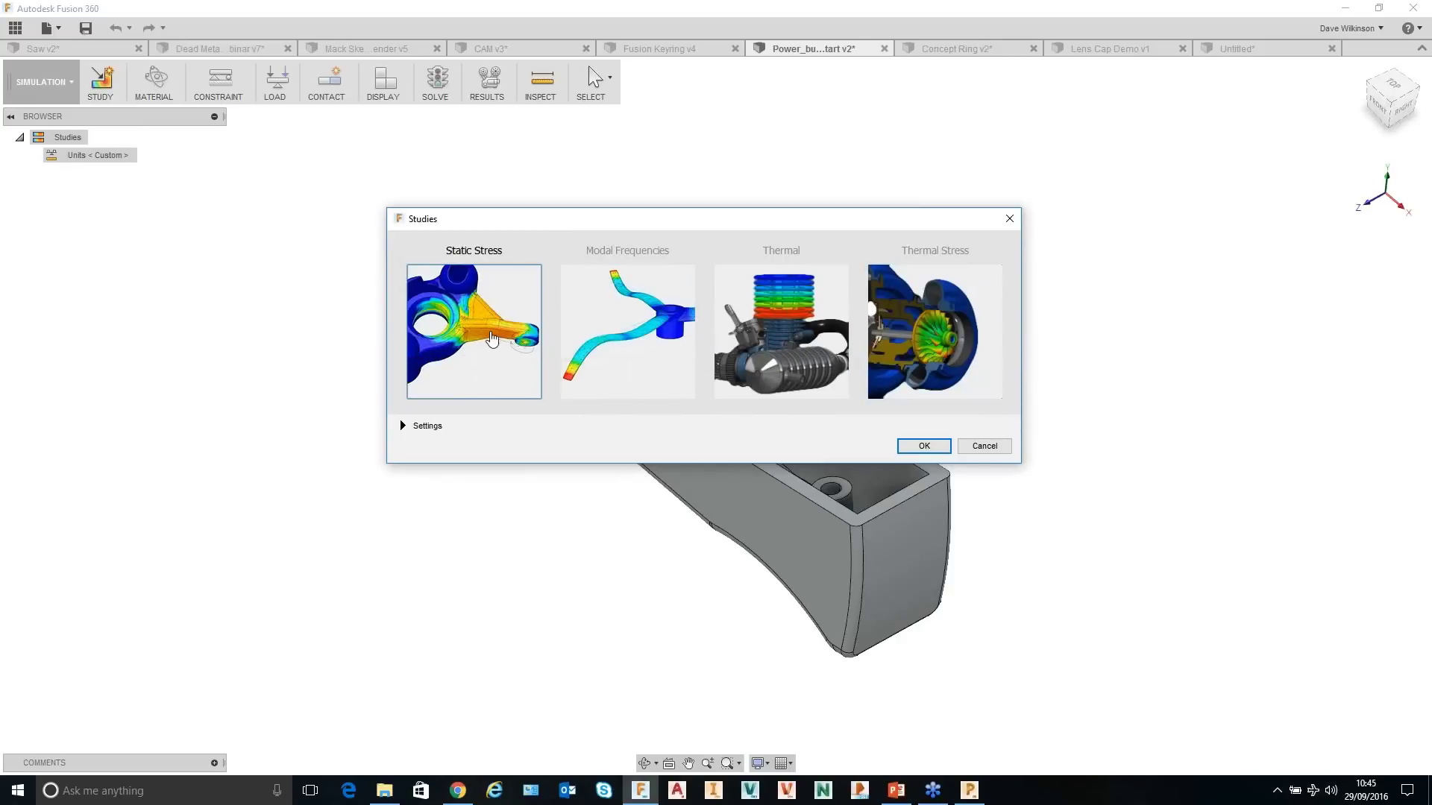
pyautogui.click(929, 448)
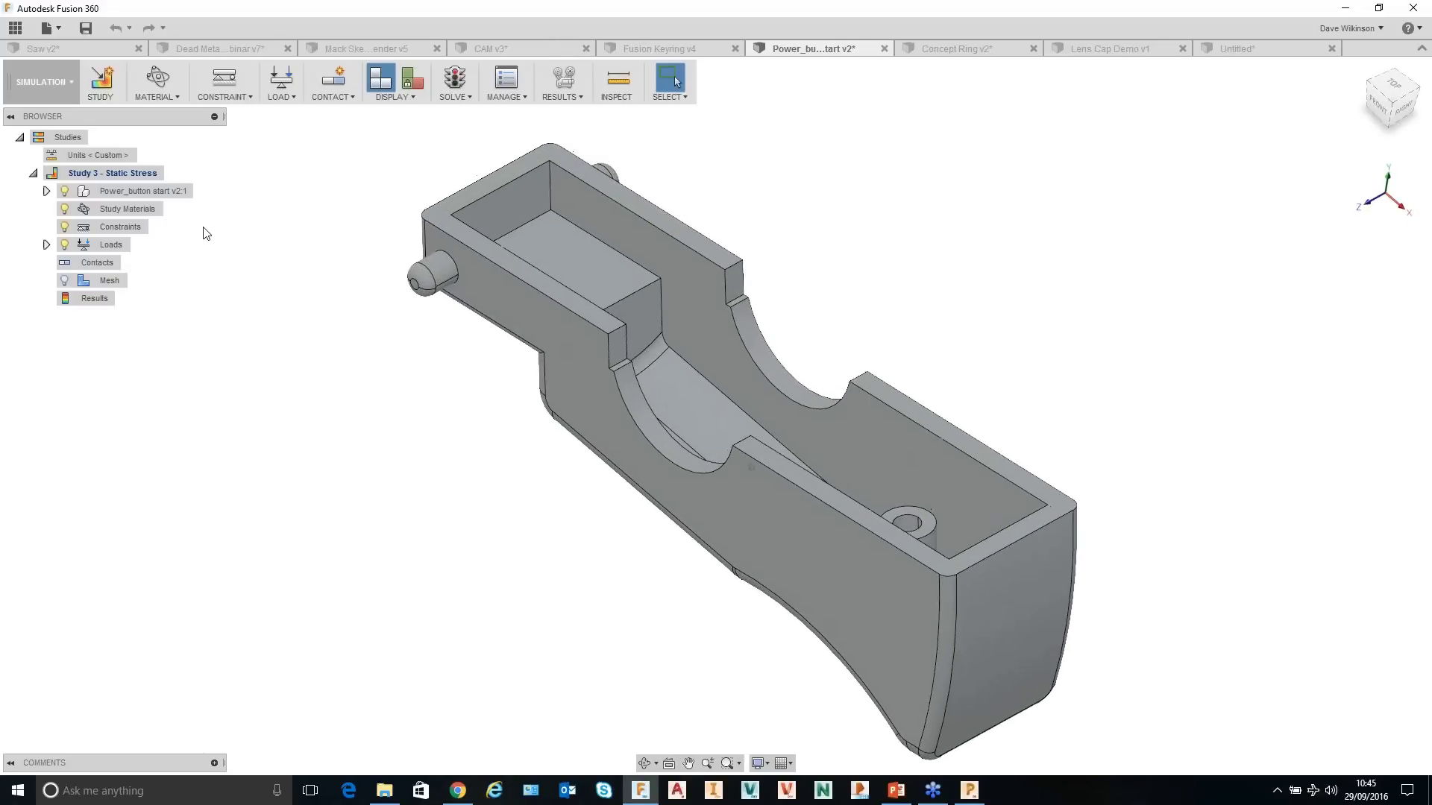
# Assign ABS Plastic as the power button's study material, keeping yield strength as the safety factor basis.
pyautogui.click(156, 76)
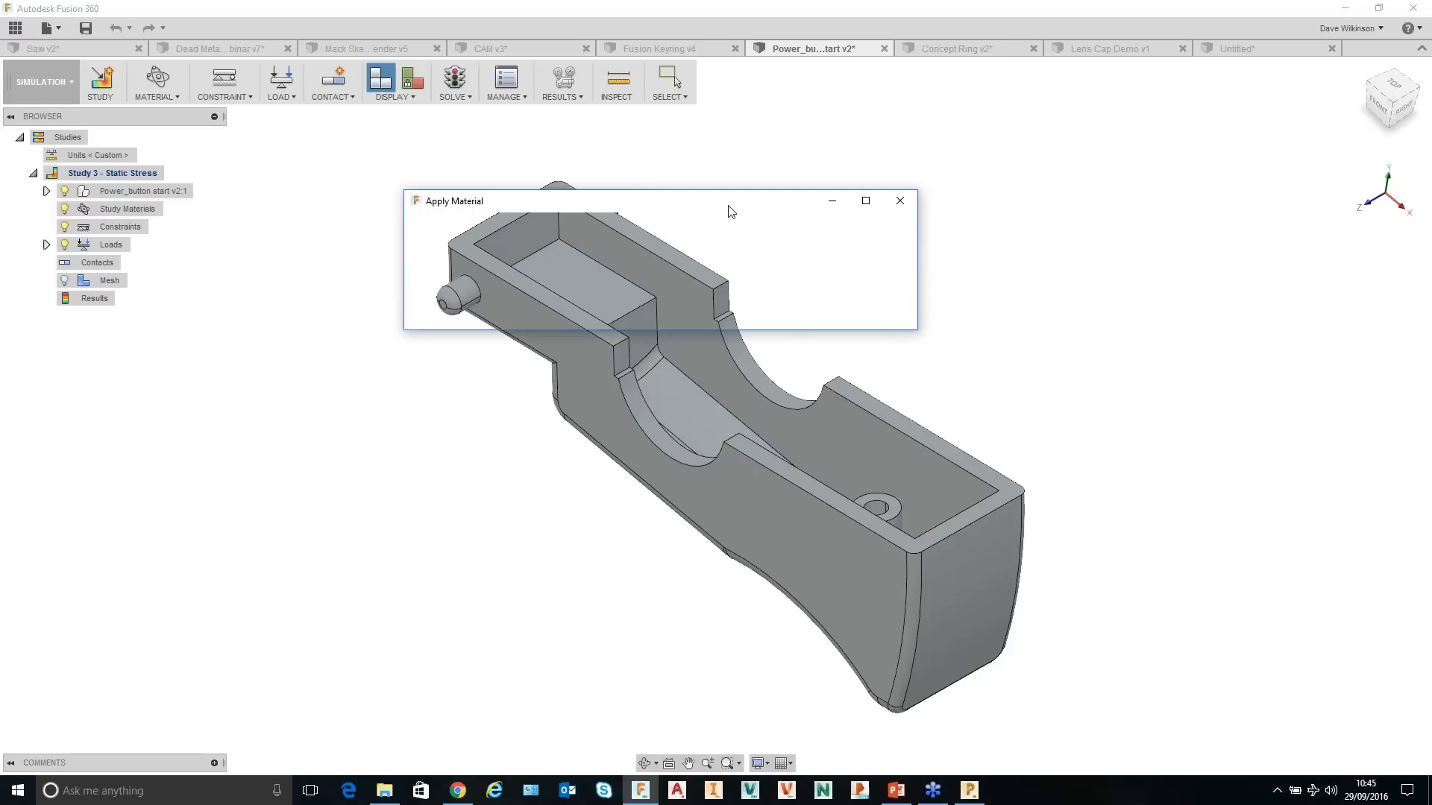
pyautogui.moveTo(728, 211); pyautogui.dragTo(738, 216)
pyautogui.click(745, 275)
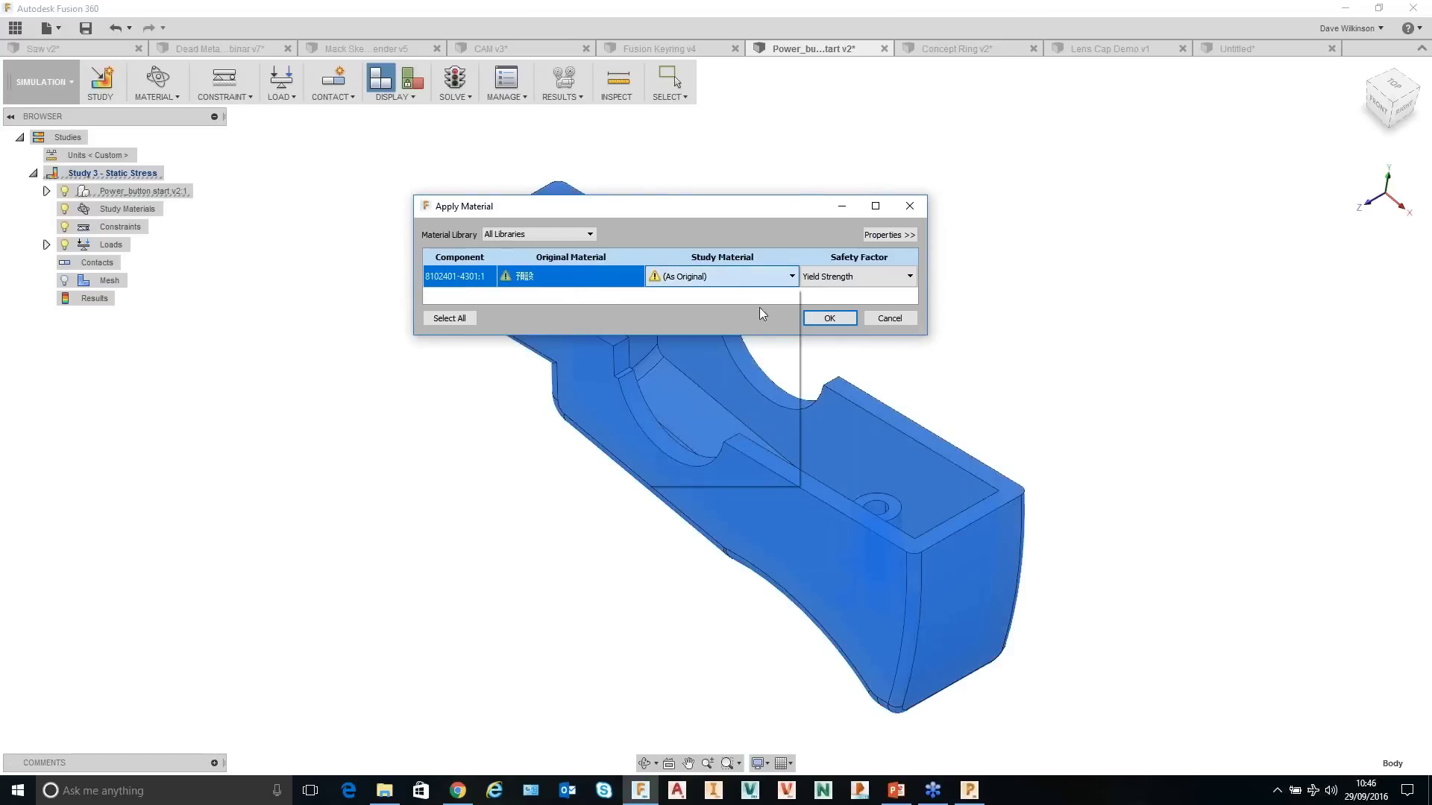
pyautogui.click(734, 322)
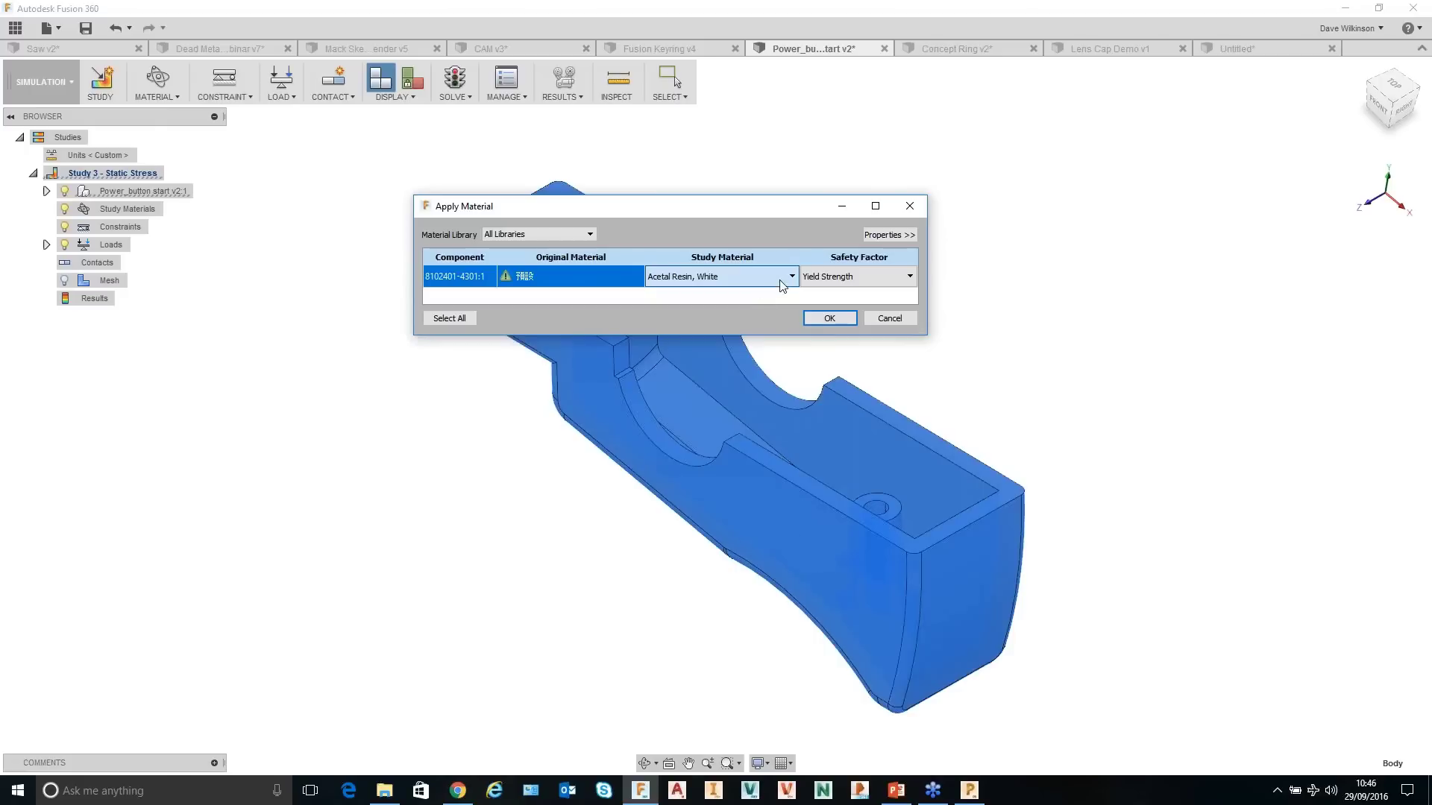
pyautogui.click(781, 282)
pyautogui.click(753, 309)
pyautogui.click(834, 321)
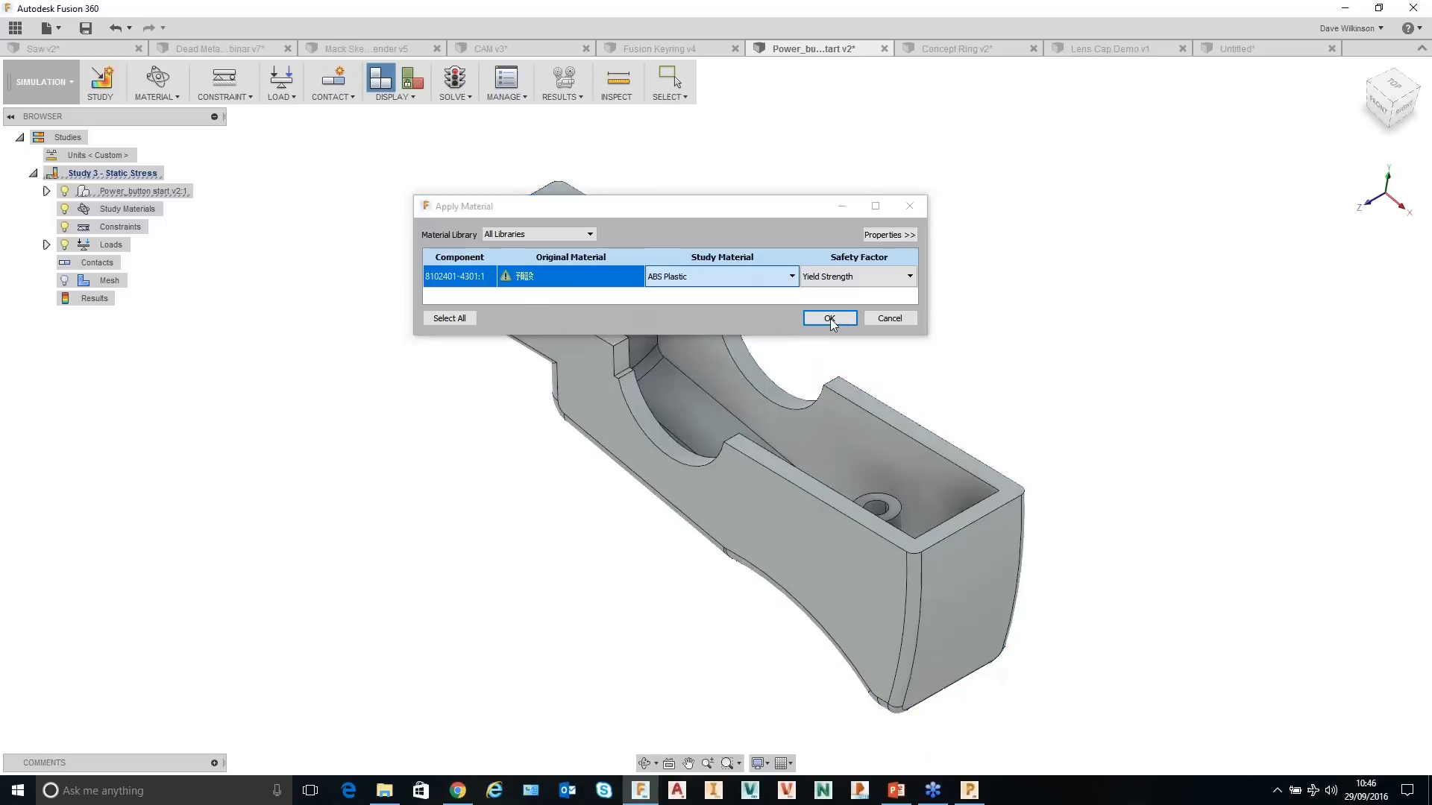
# Start a pinned structural constraint and select the cylindrical faces of the two side pins at the part's narrow end.
pyautogui.click(225, 80)
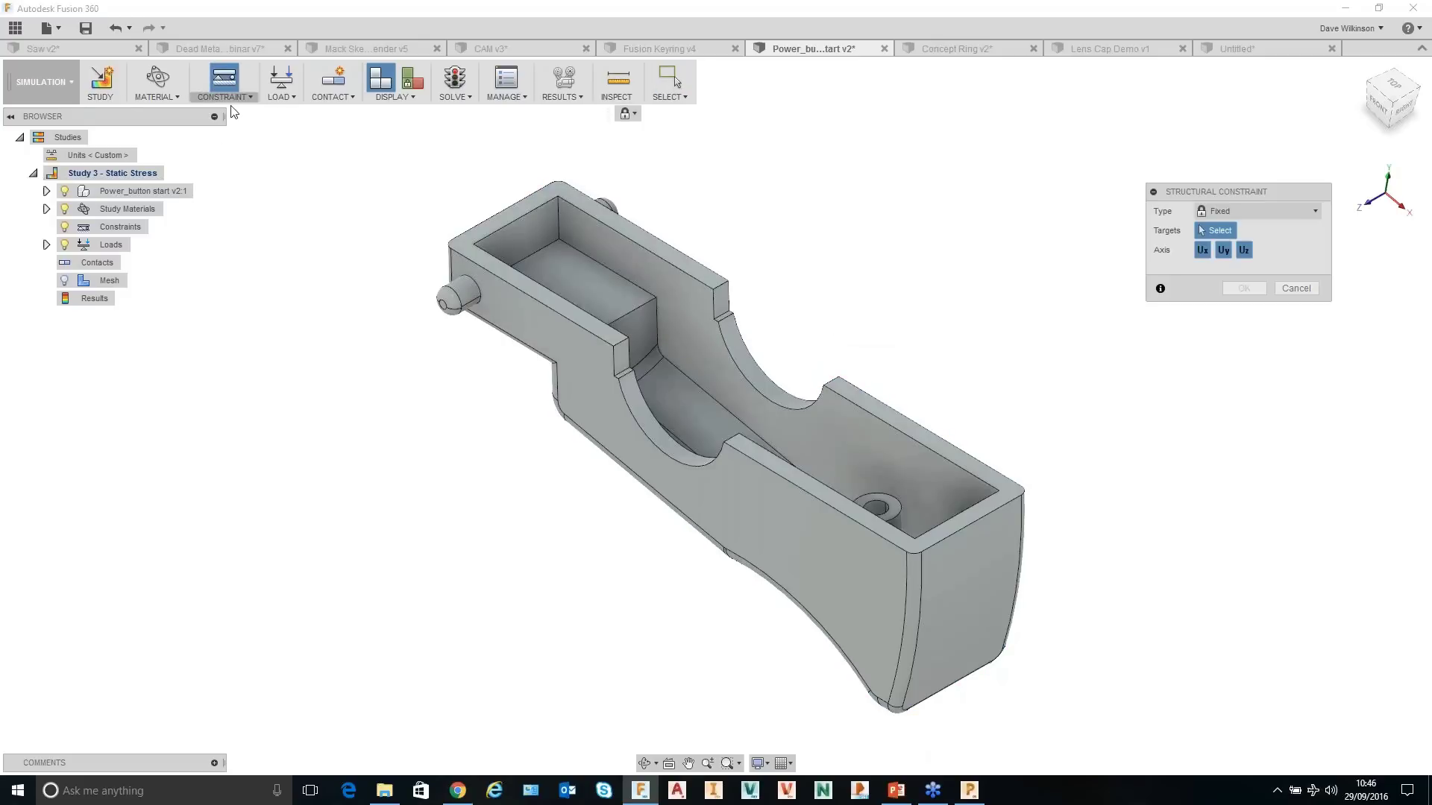
pyautogui.click(1281, 211)
pyautogui.click(1252, 248)
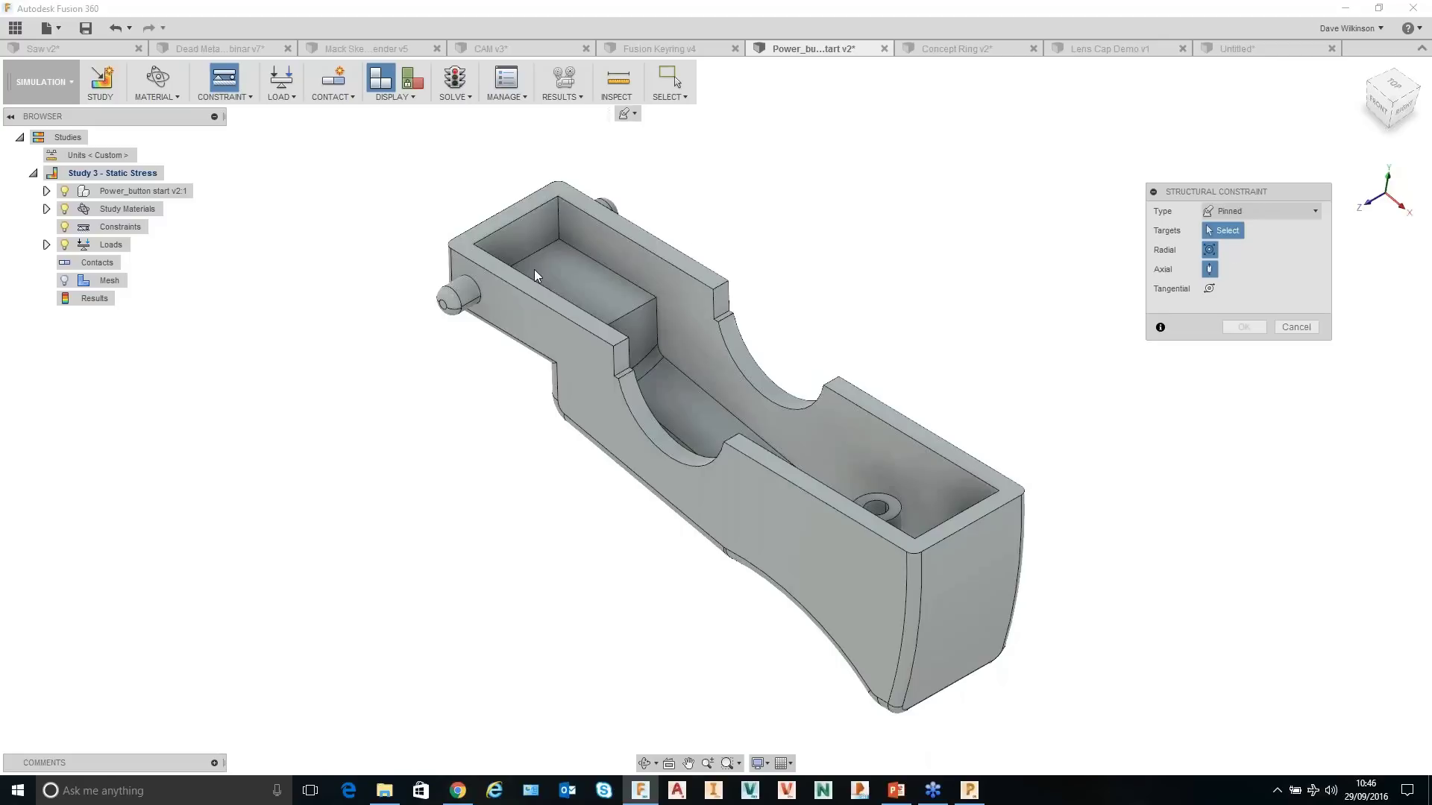
pyautogui.click(470, 293)
pyautogui.keyDown('shift'); pyautogui.moveTo(589, 217); pyautogui.dragTo(865, 212, button='middle'); pyautogui.keyUp('shift')
pyautogui.click(865, 211)
pyautogui.keyDown('shift'); pyautogui.moveTo(873, 275); pyautogui.dragTo(517, 532, button='middle'); pyautogui.keyUp('shift')
pyautogui.click(839, 505)
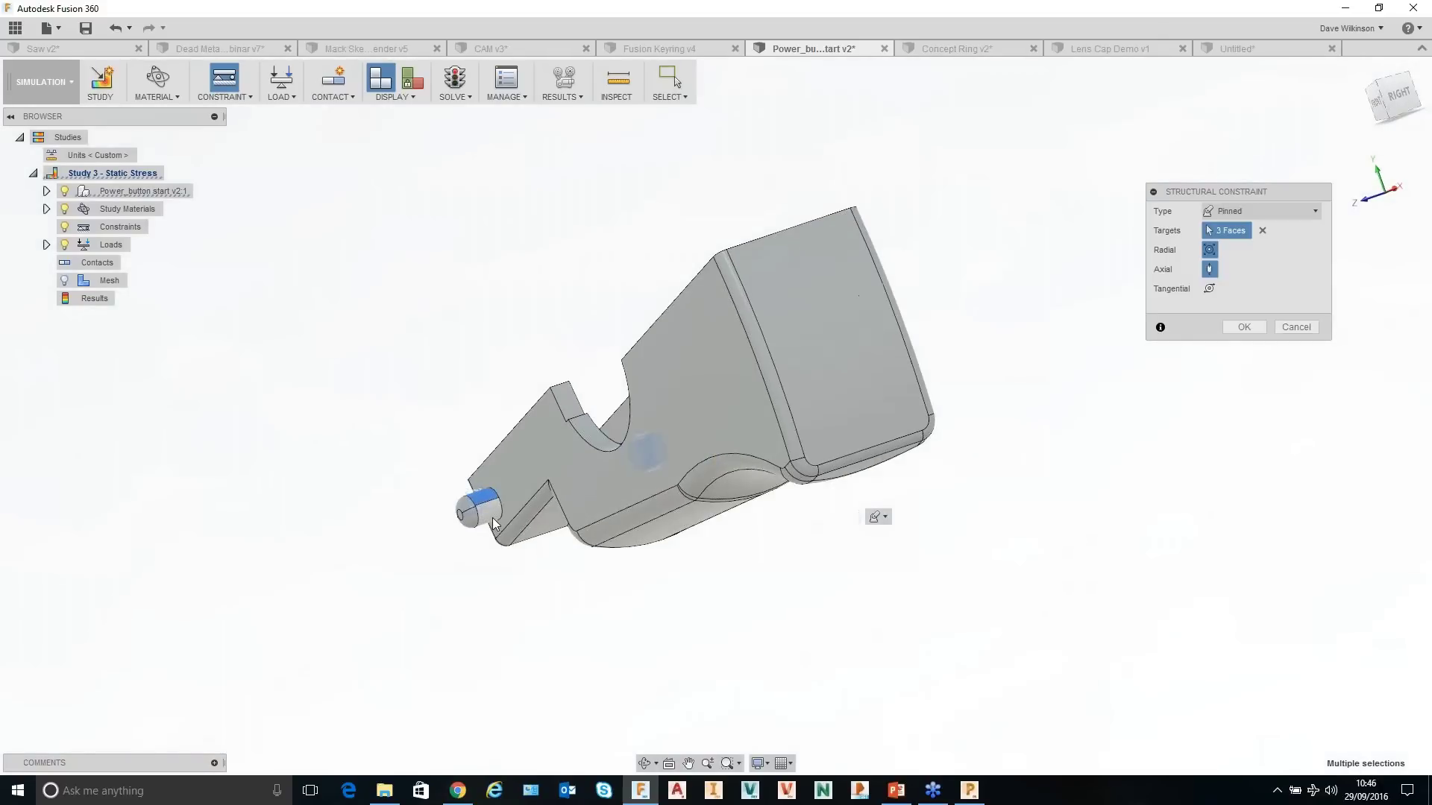
pyautogui.click(491, 515)
# Add the two curved cutout faces in the side walls to the pinned constraint and apply it.
pyautogui.keyDown('shift'); pyautogui.moveTo(503, 481); pyautogui.dragTo(674, 337, button='middle'); pyautogui.keyUp('shift')
pyautogui.click(674, 337)
pyautogui.click(527, 447)
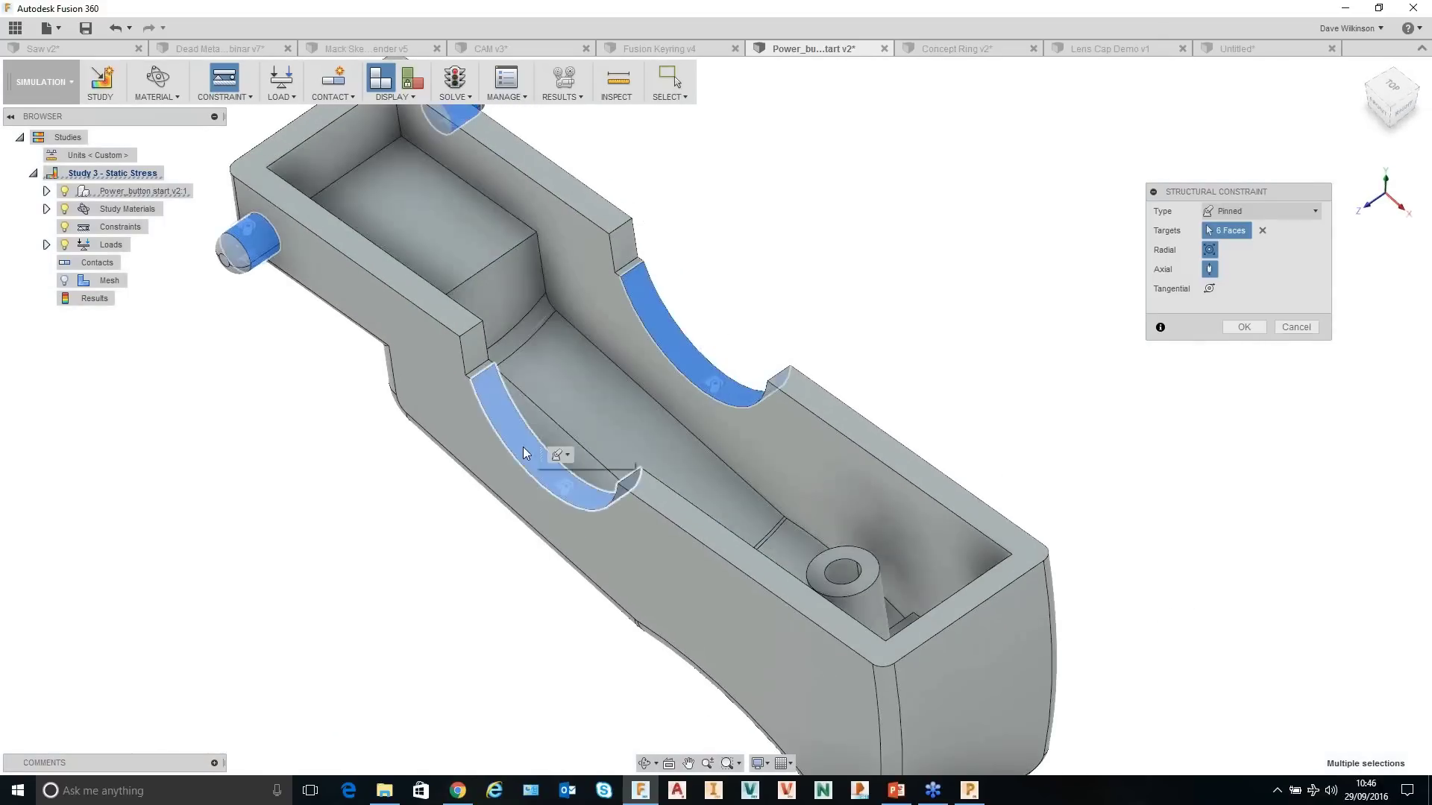
pyautogui.keyDown('shift'); pyautogui.moveTo(522, 446); pyautogui.dragTo(828, 228, button='middle'); pyautogui.keyUp('shift')
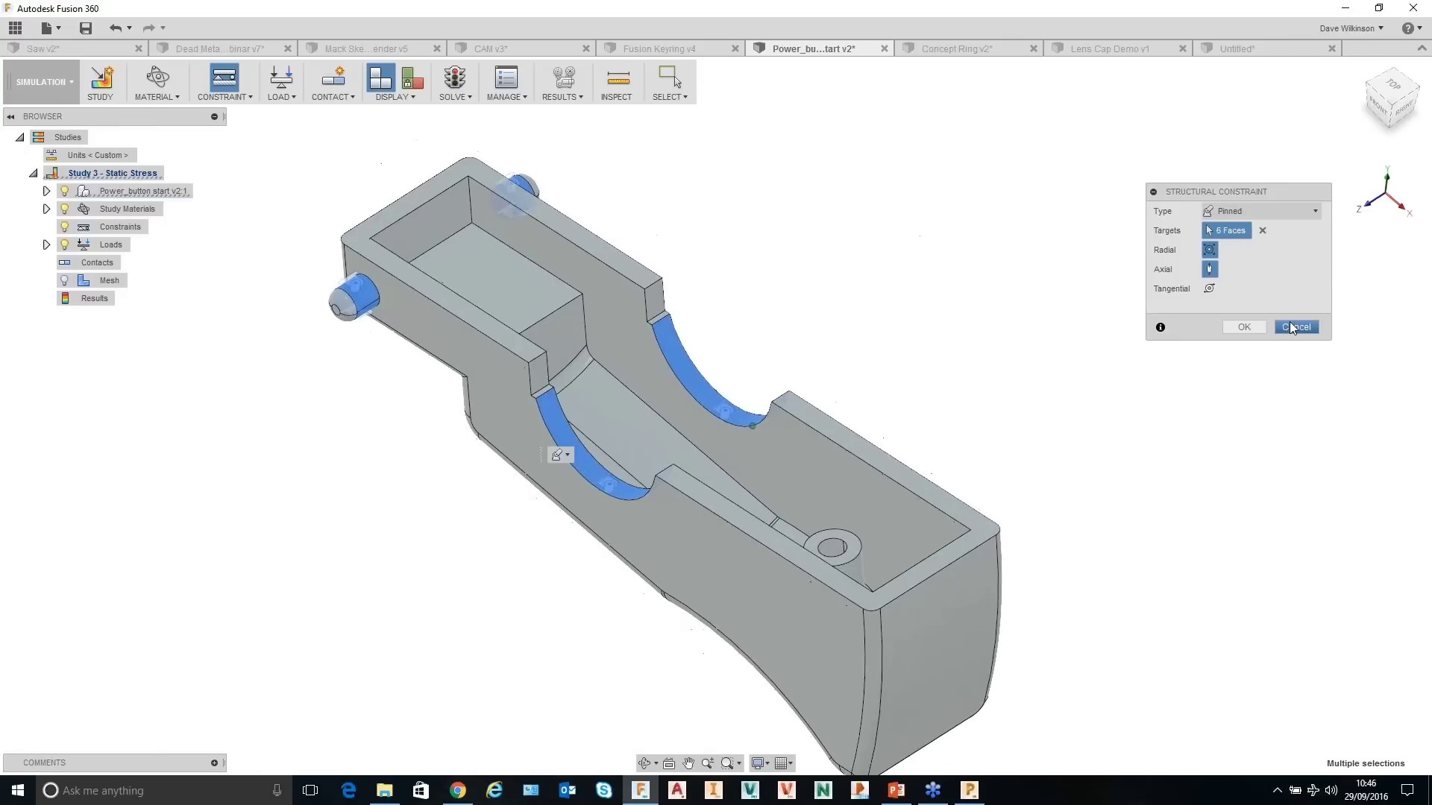
pyautogui.click(1243, 329)
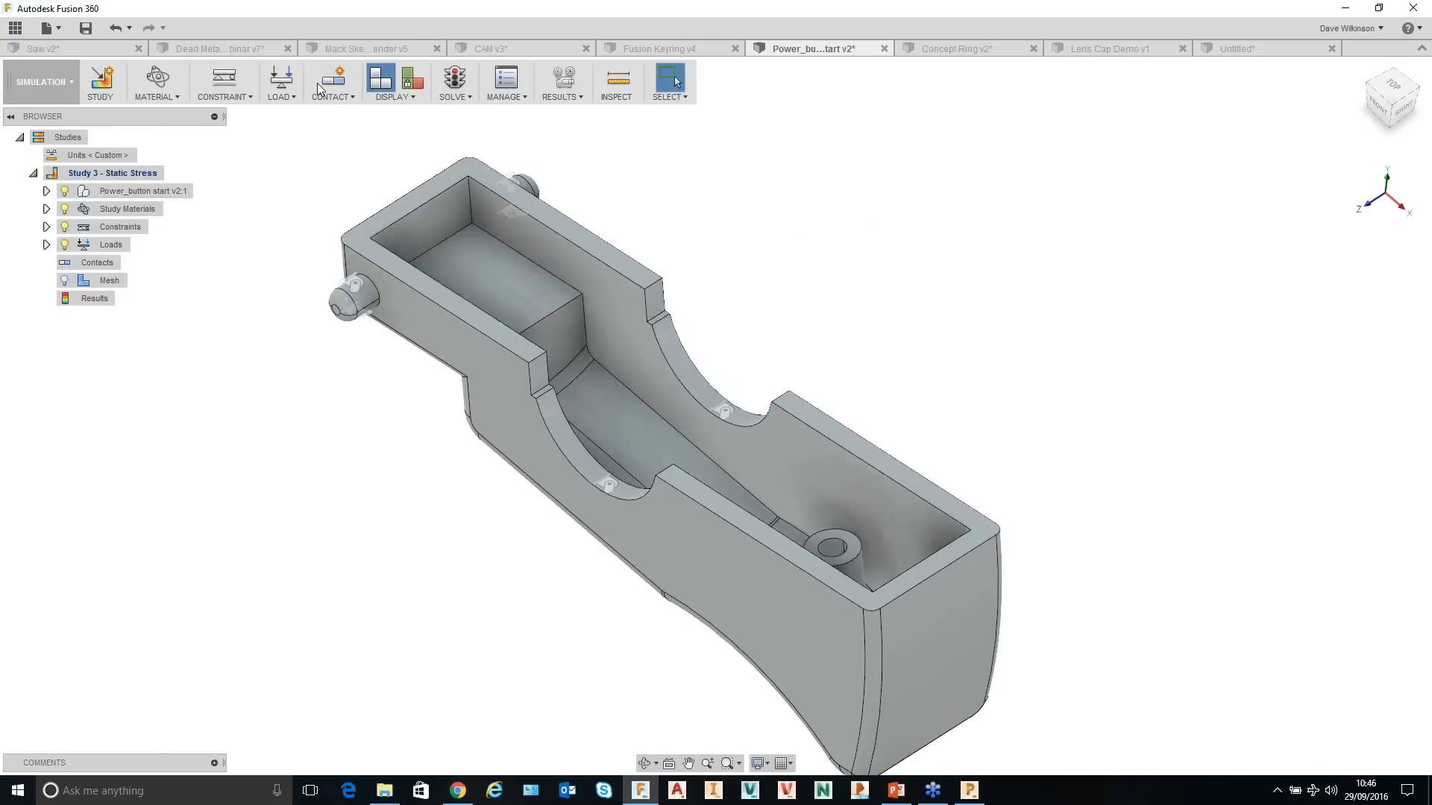
# Apply a 100 N force normal to the curved finger face on the underside of the power button.
pyautogui.click(281, 79)
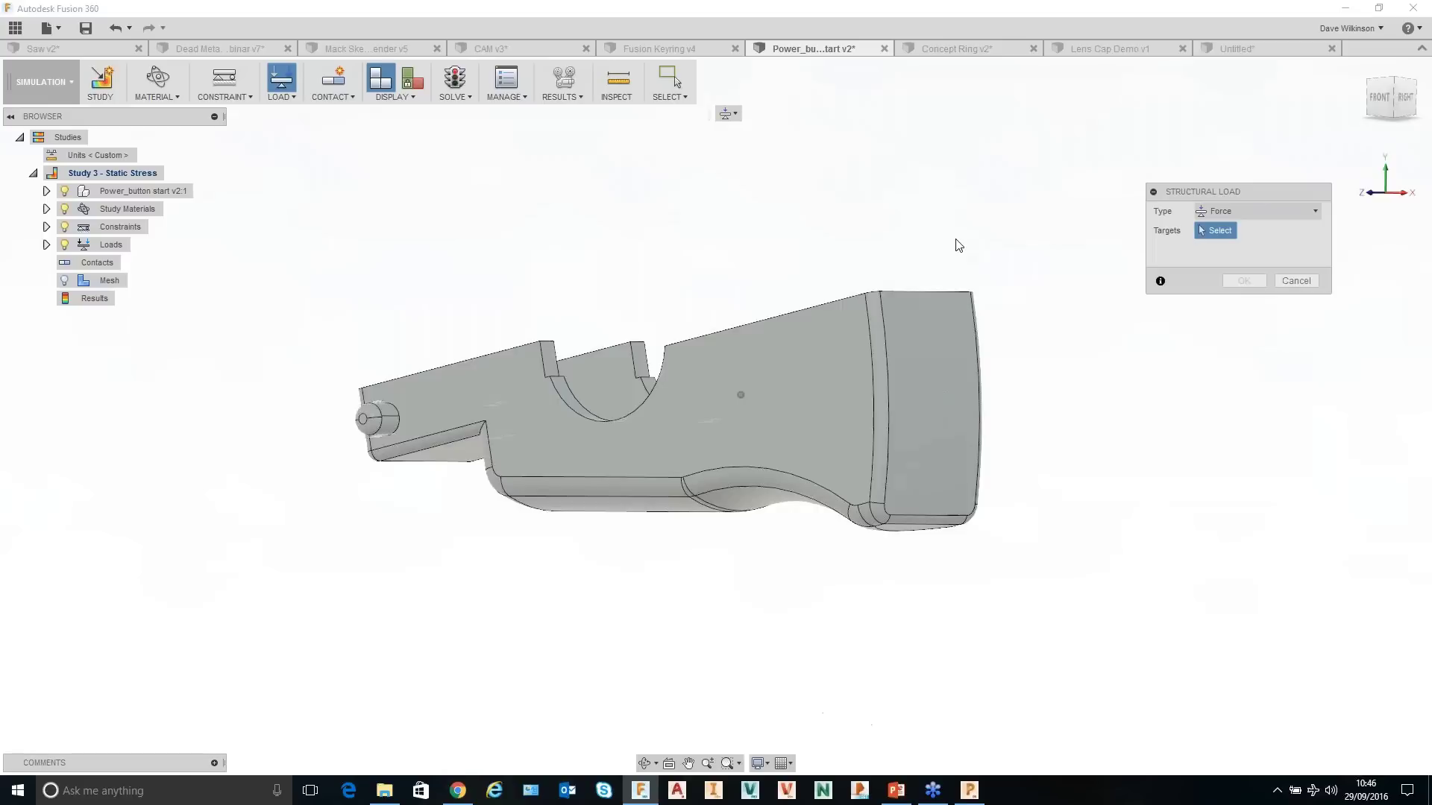
pyautogui.keyDown('shift'); pyautogui.moveTo(958, 245); pyautogui.dragTo(915, 289, button='middle'); pyautogui.keyUp('shift')
pyautogui.click(804, 246)
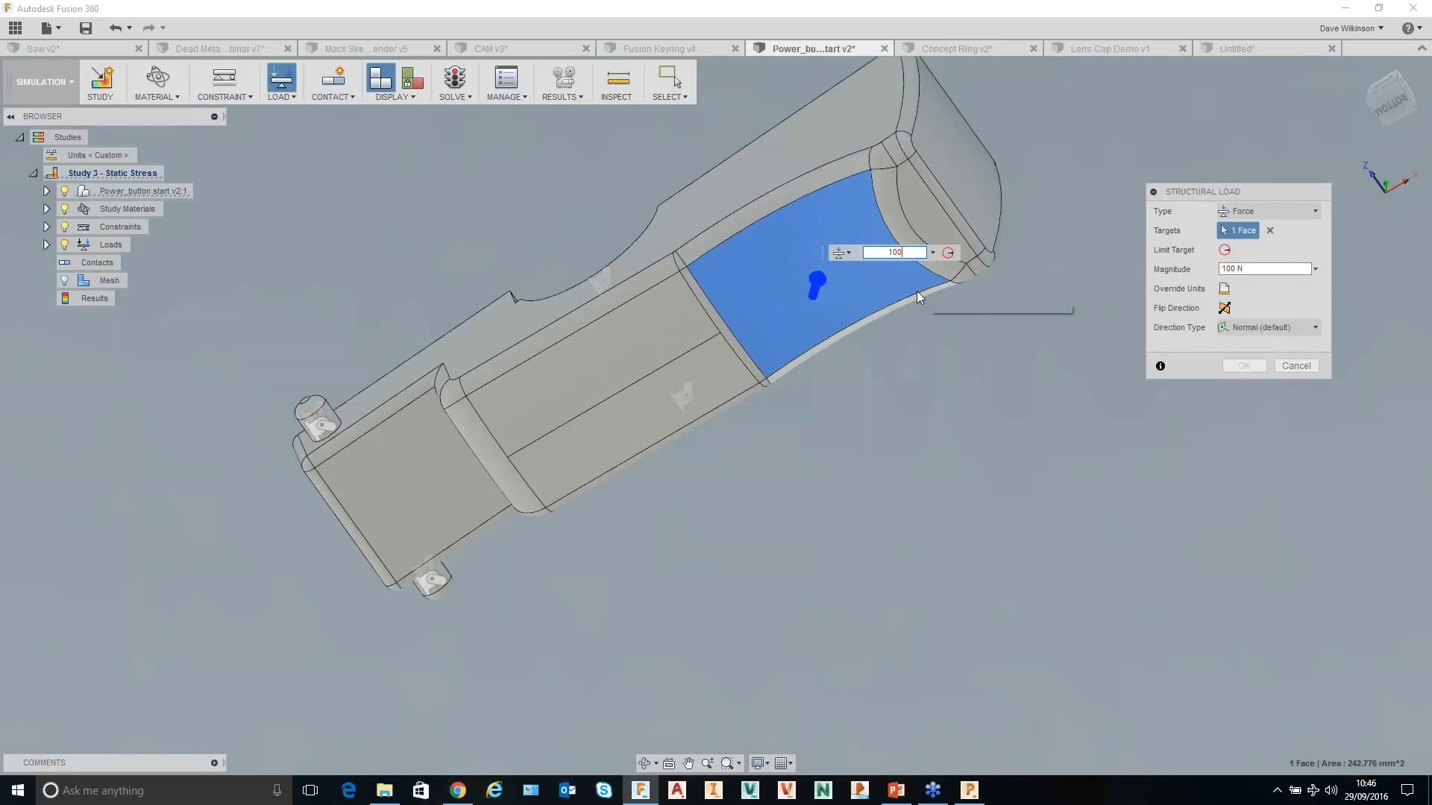
pyautogui.press('Return')
pyautogui.press('F6')
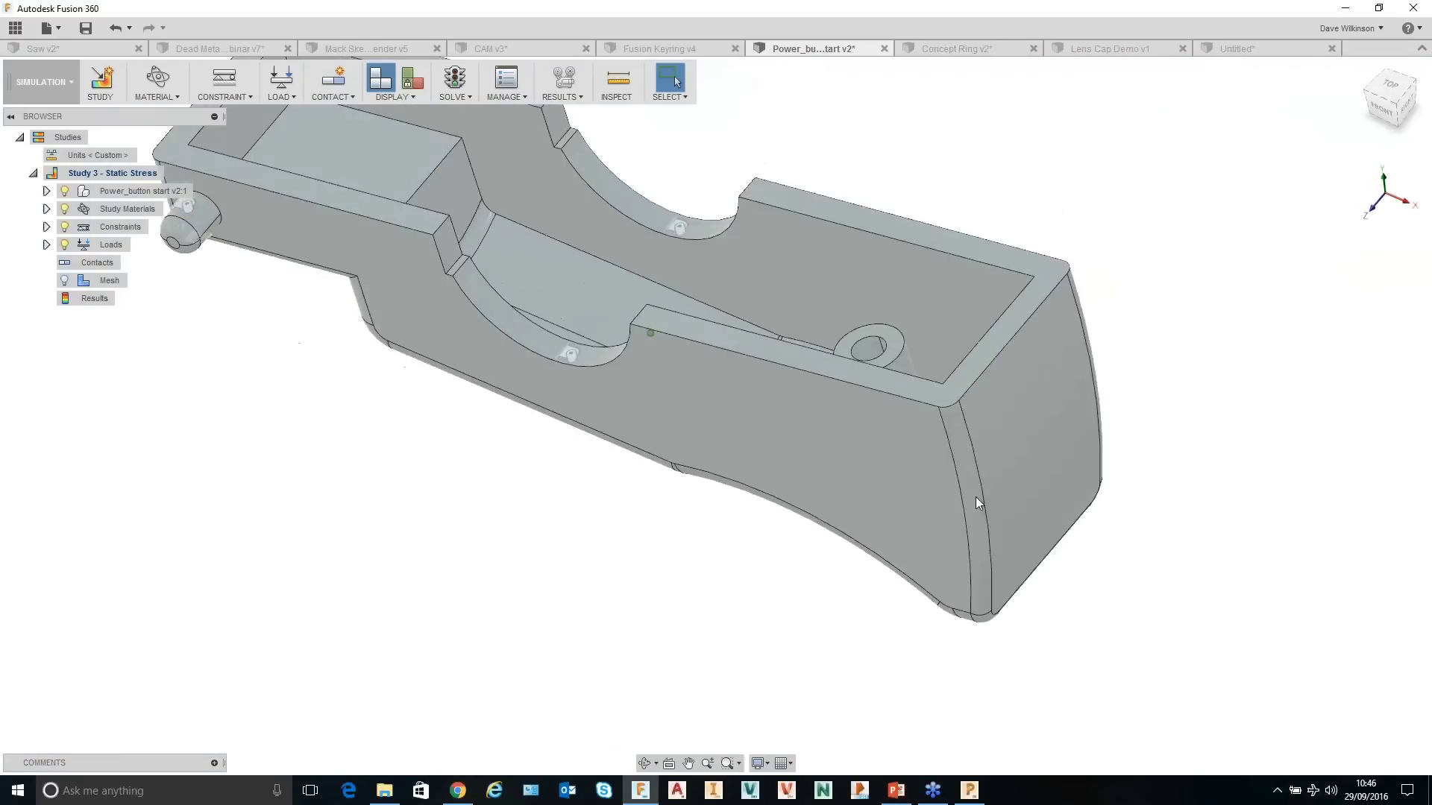
# Solve the static stress study and examine the safety factor result on the deformed part.
pyautogui.click(458, 81)
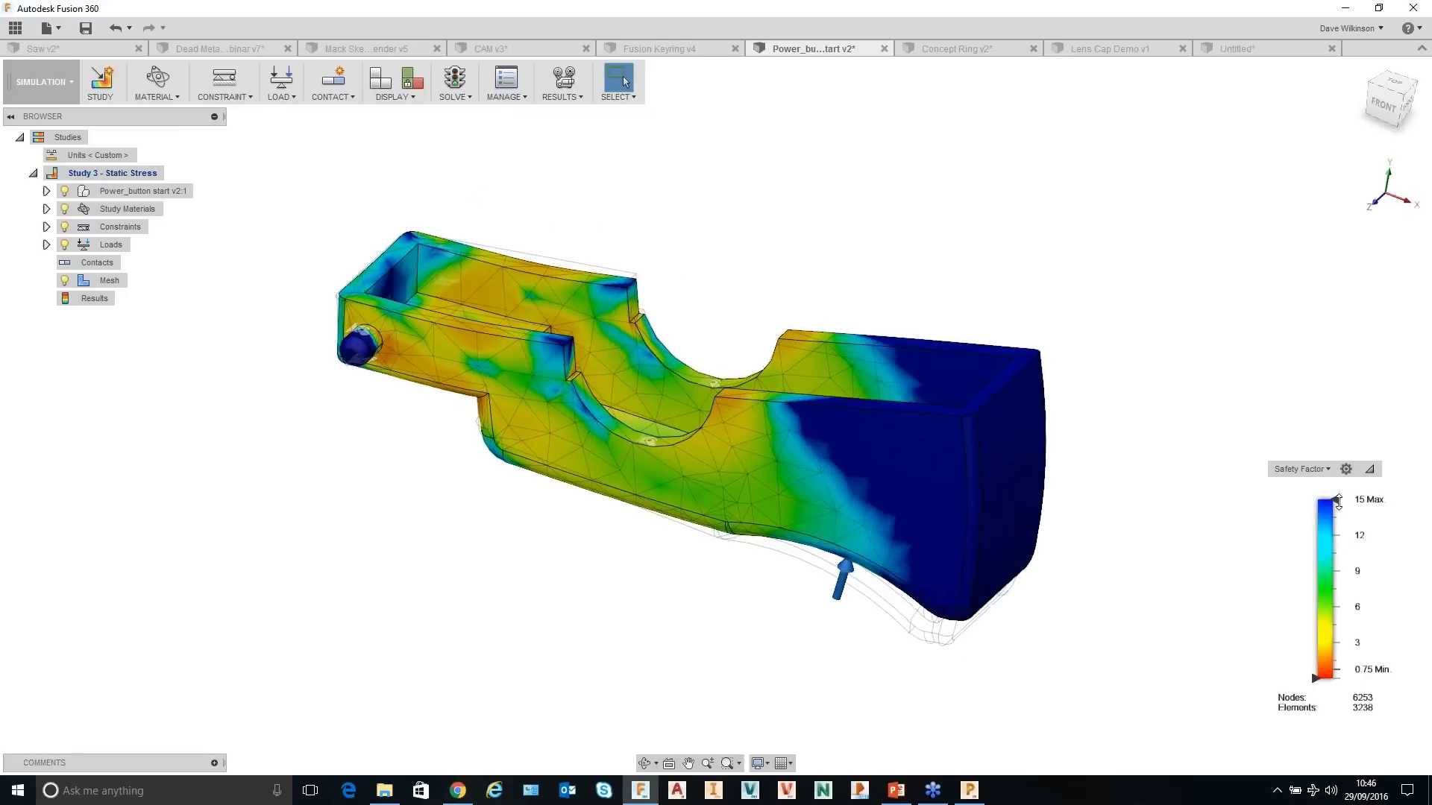
pyautogui.moveTo(1339, 504)
pyautogui.mouseDown()
pyautogui.moveTo(1336, 648)
pyautogui.moveTo(1335, 518)
pyautogui.moveTo(1353, 622)
pyautogui.moveTo(1336, 499)
pyautogui.mouseUp()
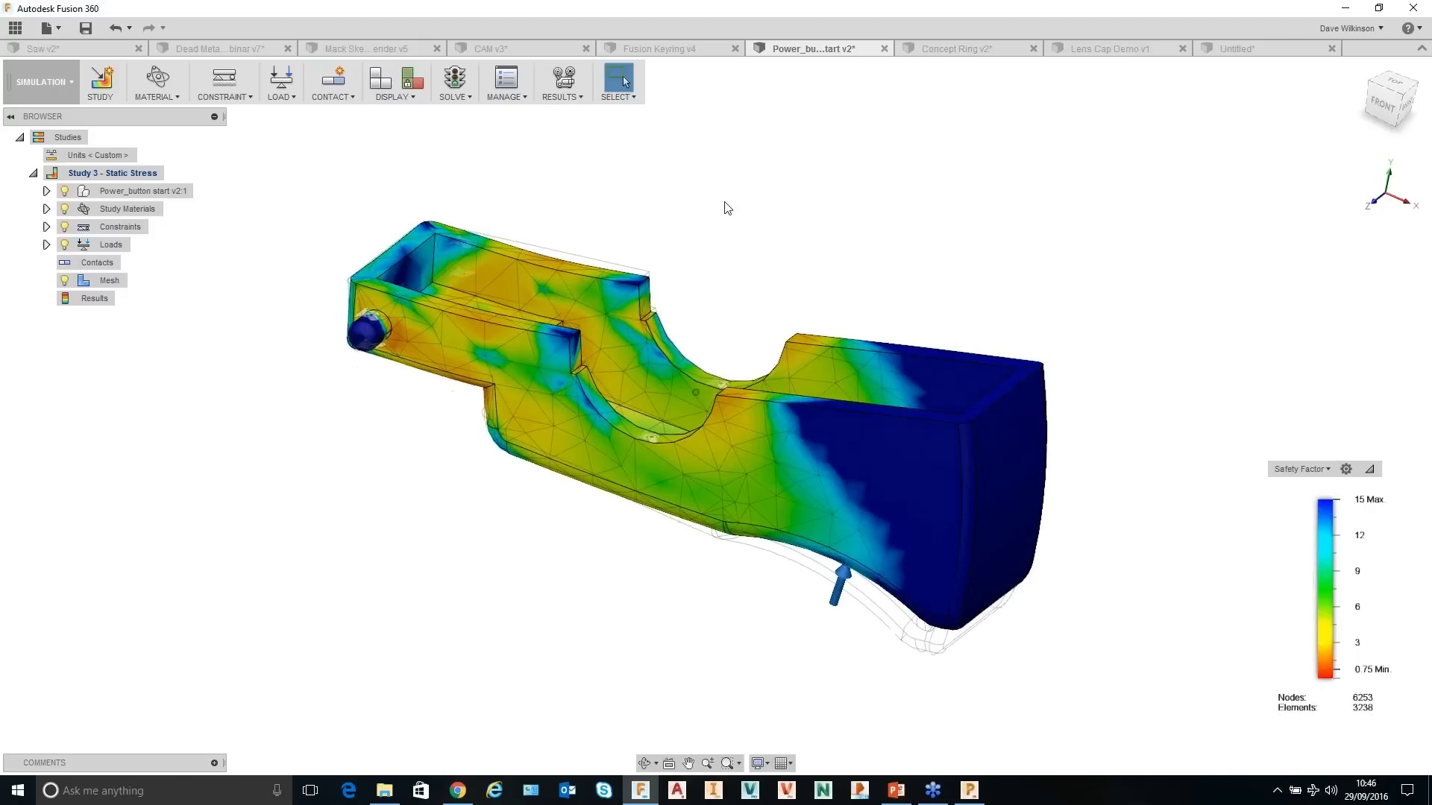
# Play the safety factor result as an animation at the Fastest speed, stop it and leave the animation.
pyautogui.click(566, 79)
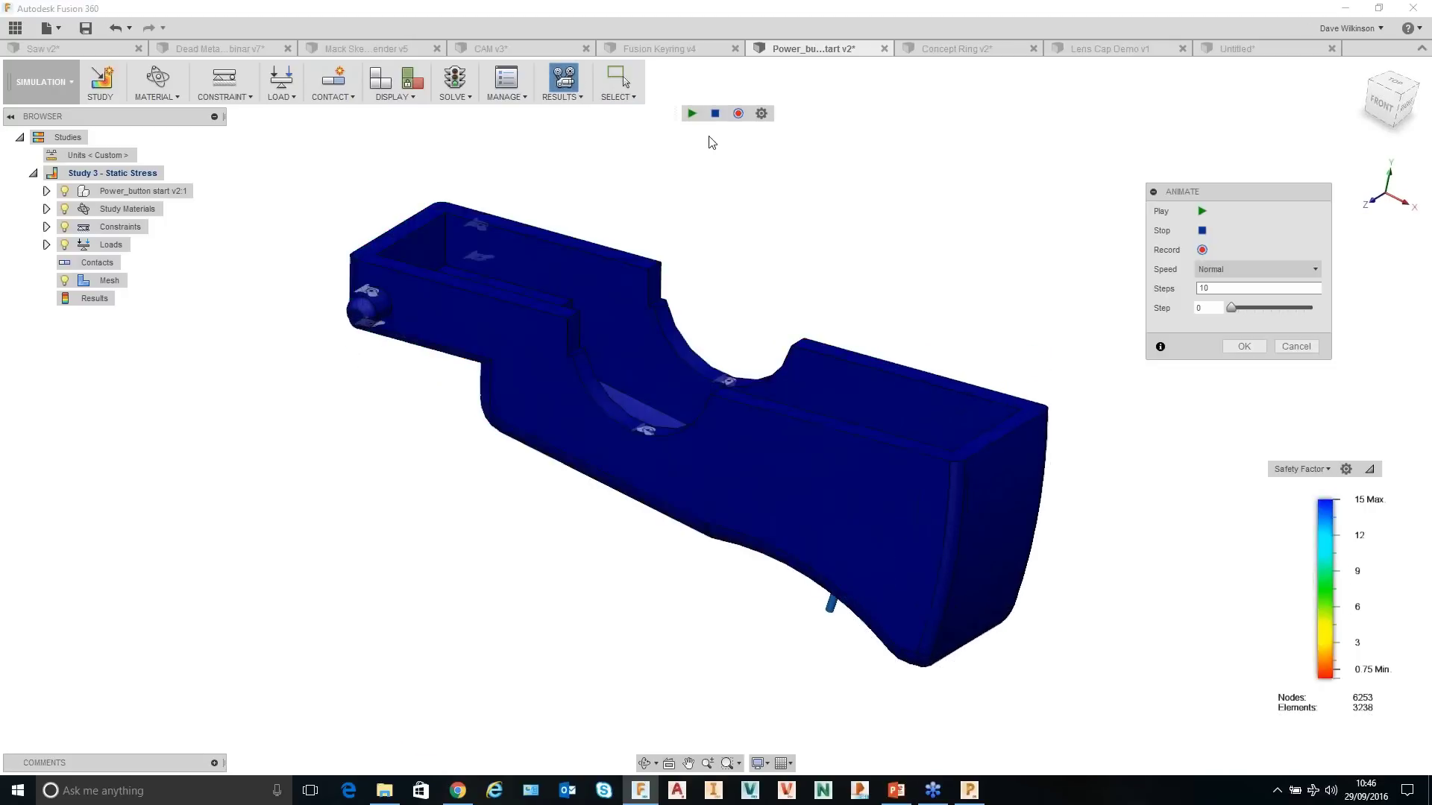
pyautogui.click(691, 113)
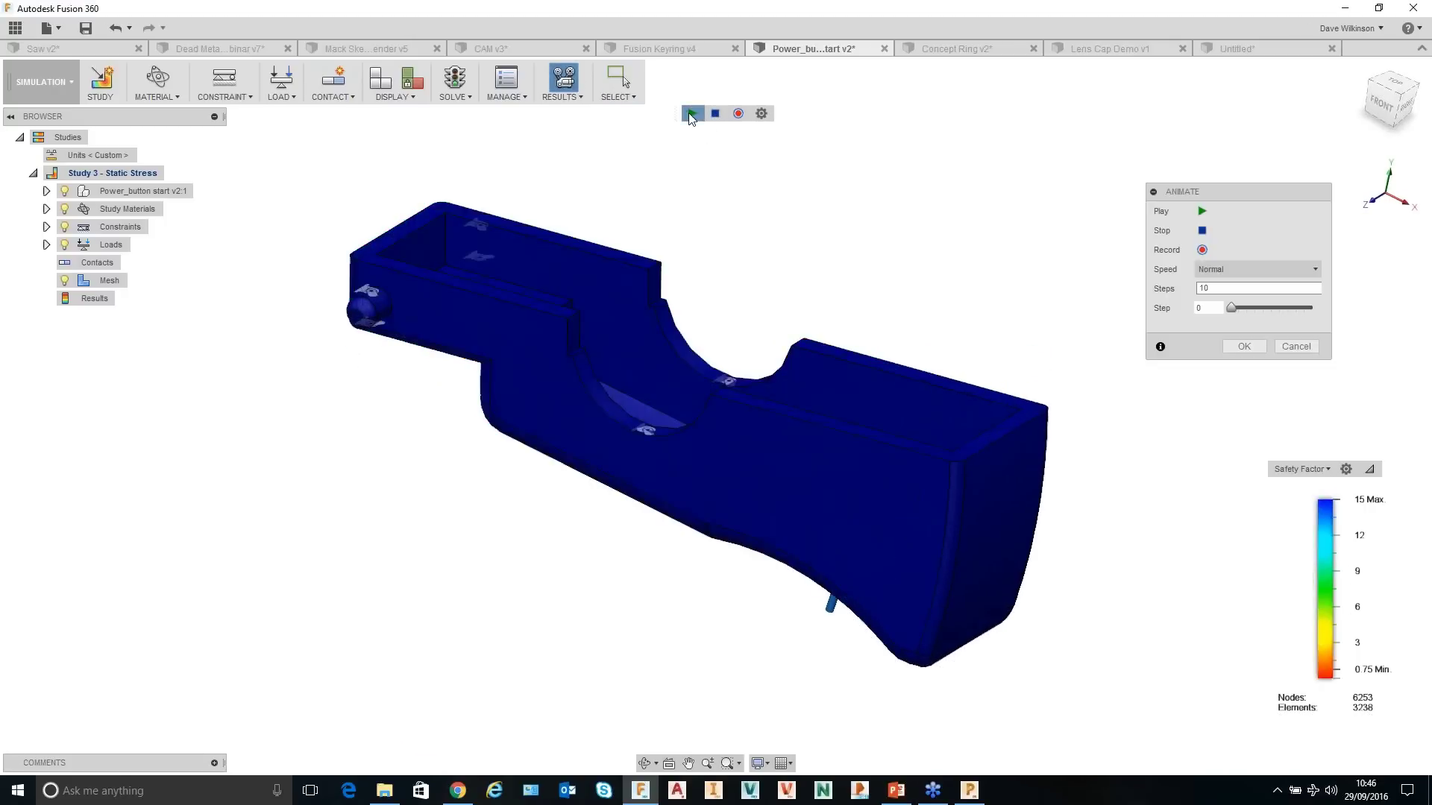
pyautogui.click(1232, 272)
pyautogui.click(1225, 354)
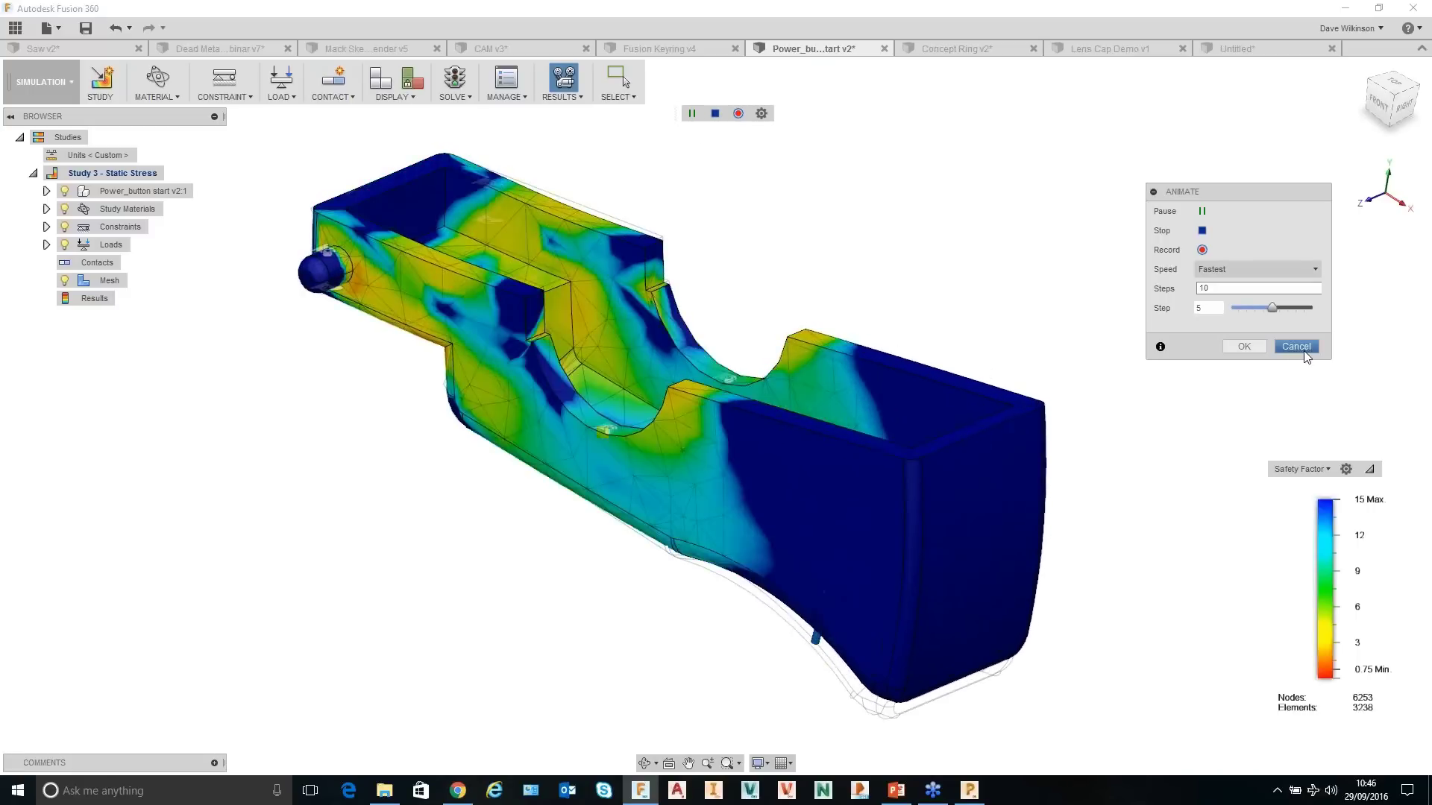
pyautogui.click(1202, 230)
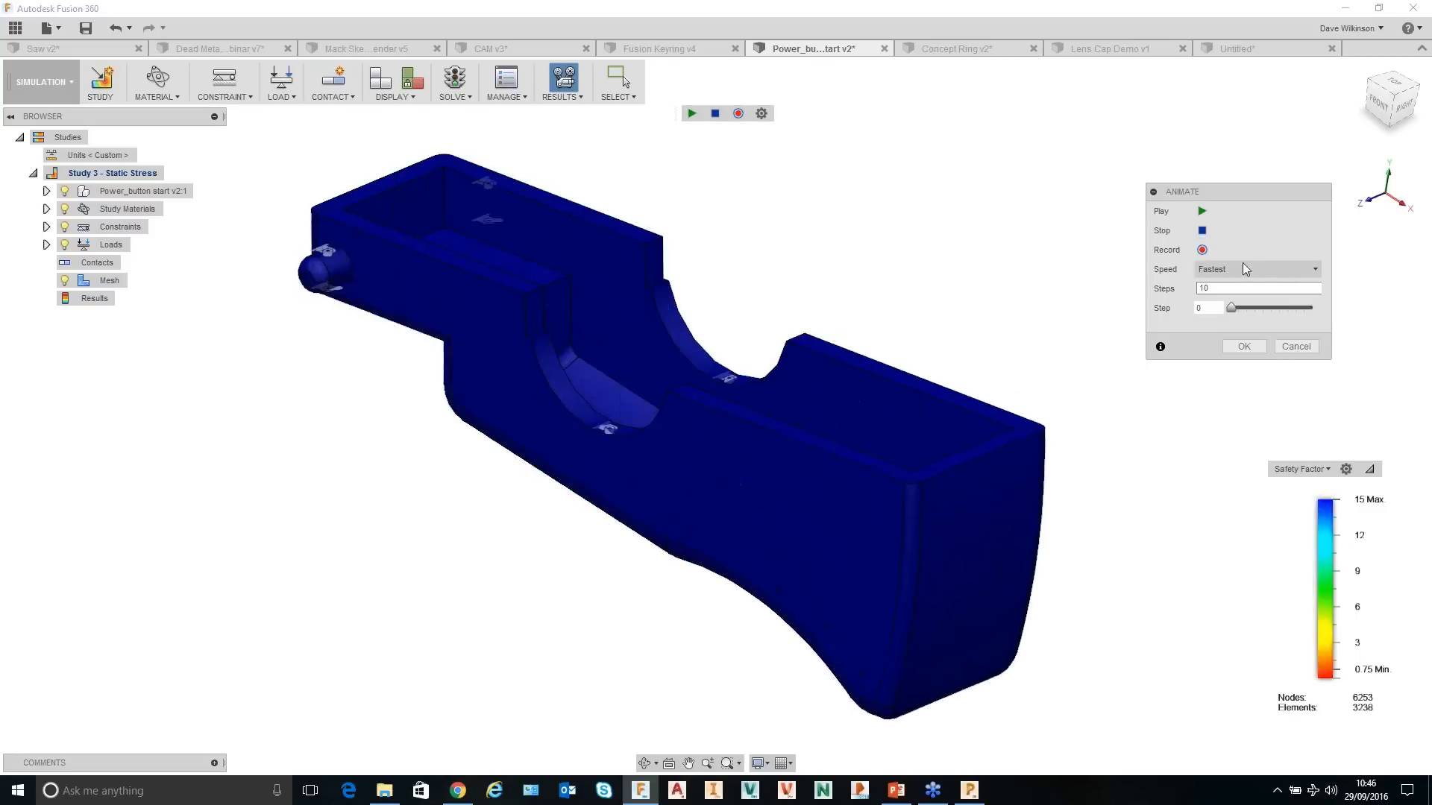
pyautogui.click(1298, 346)
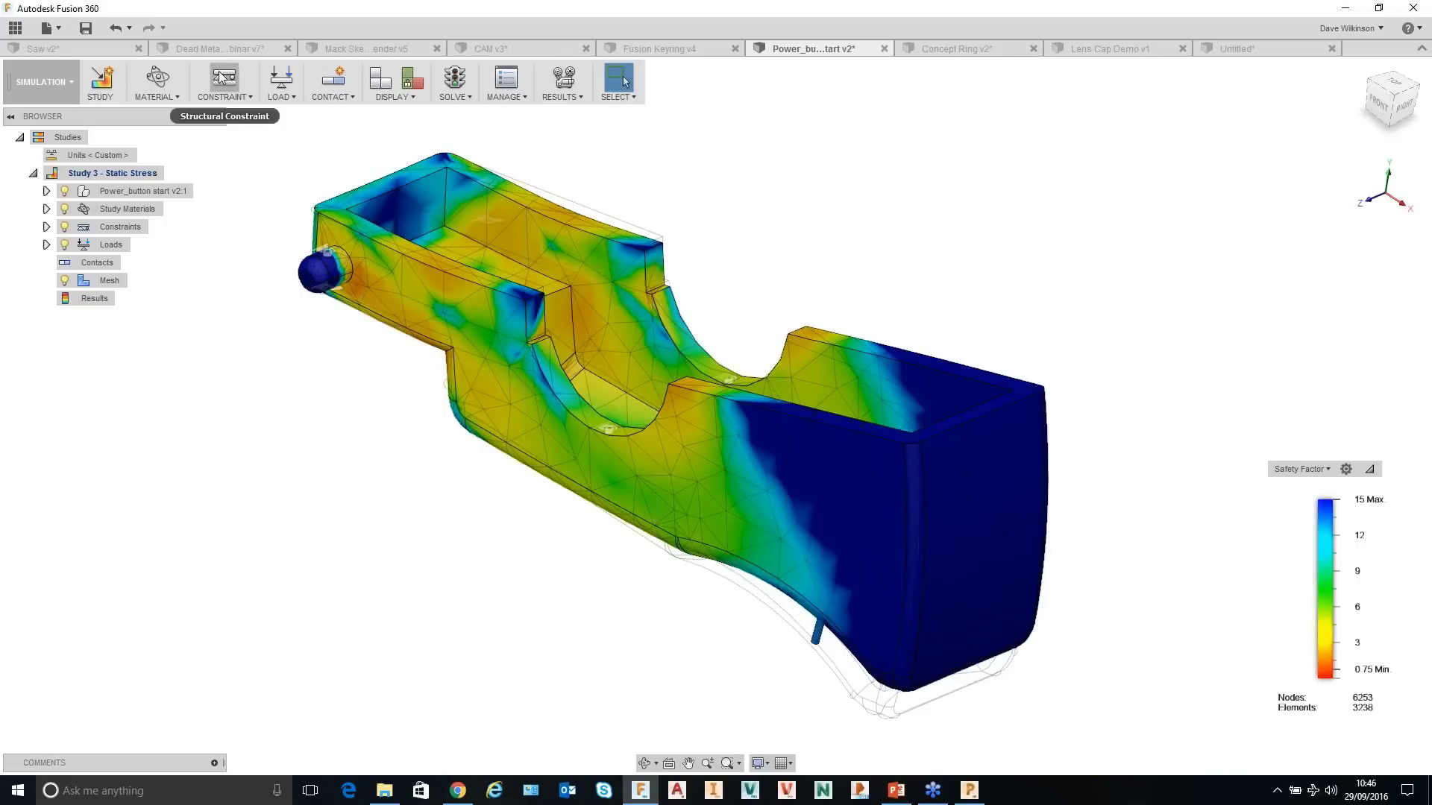
# Switch to the CAM v3 document and simulate the machining of all operations in Setup2.
pyautogui.click(523, 49)
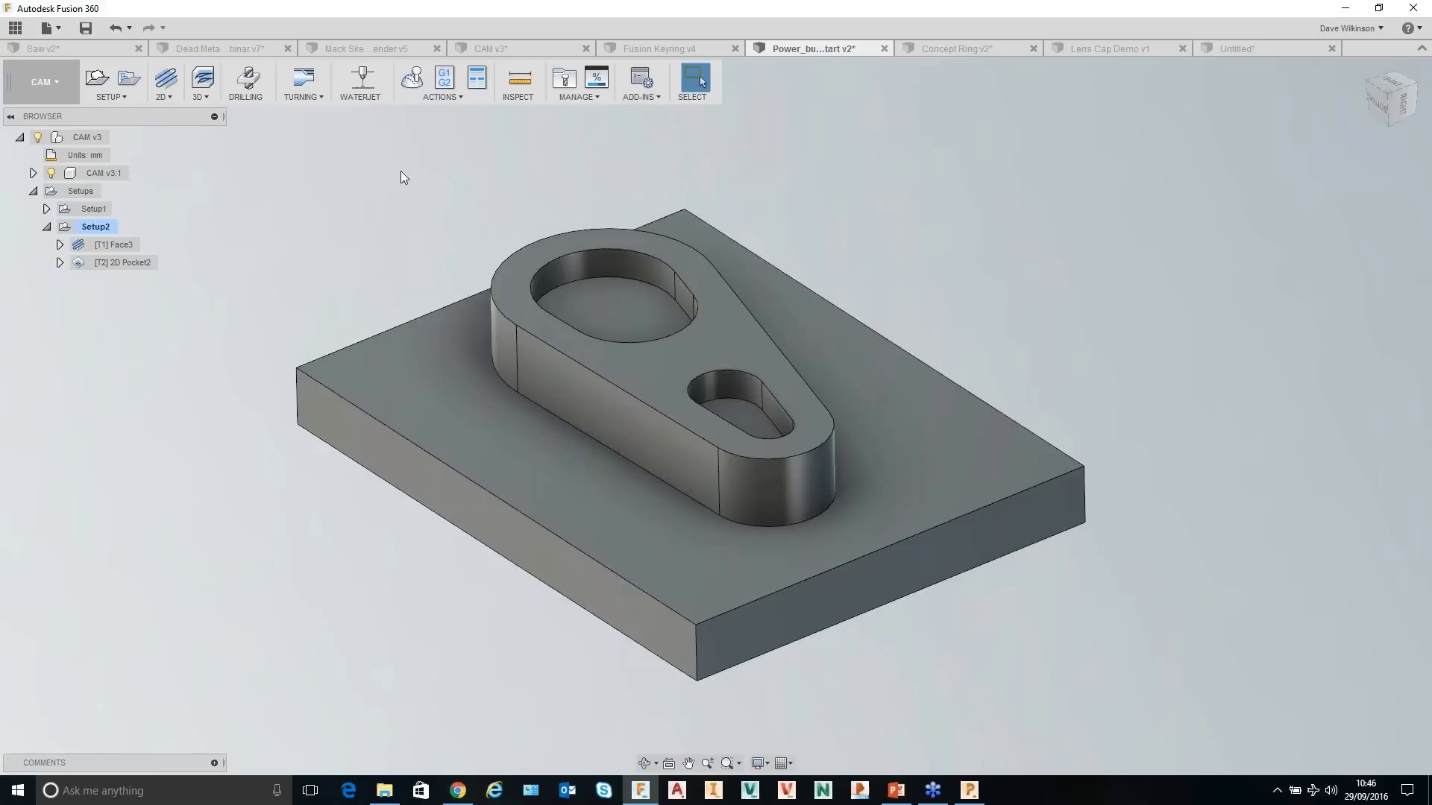
pyautogui.rightClick(90, 227)
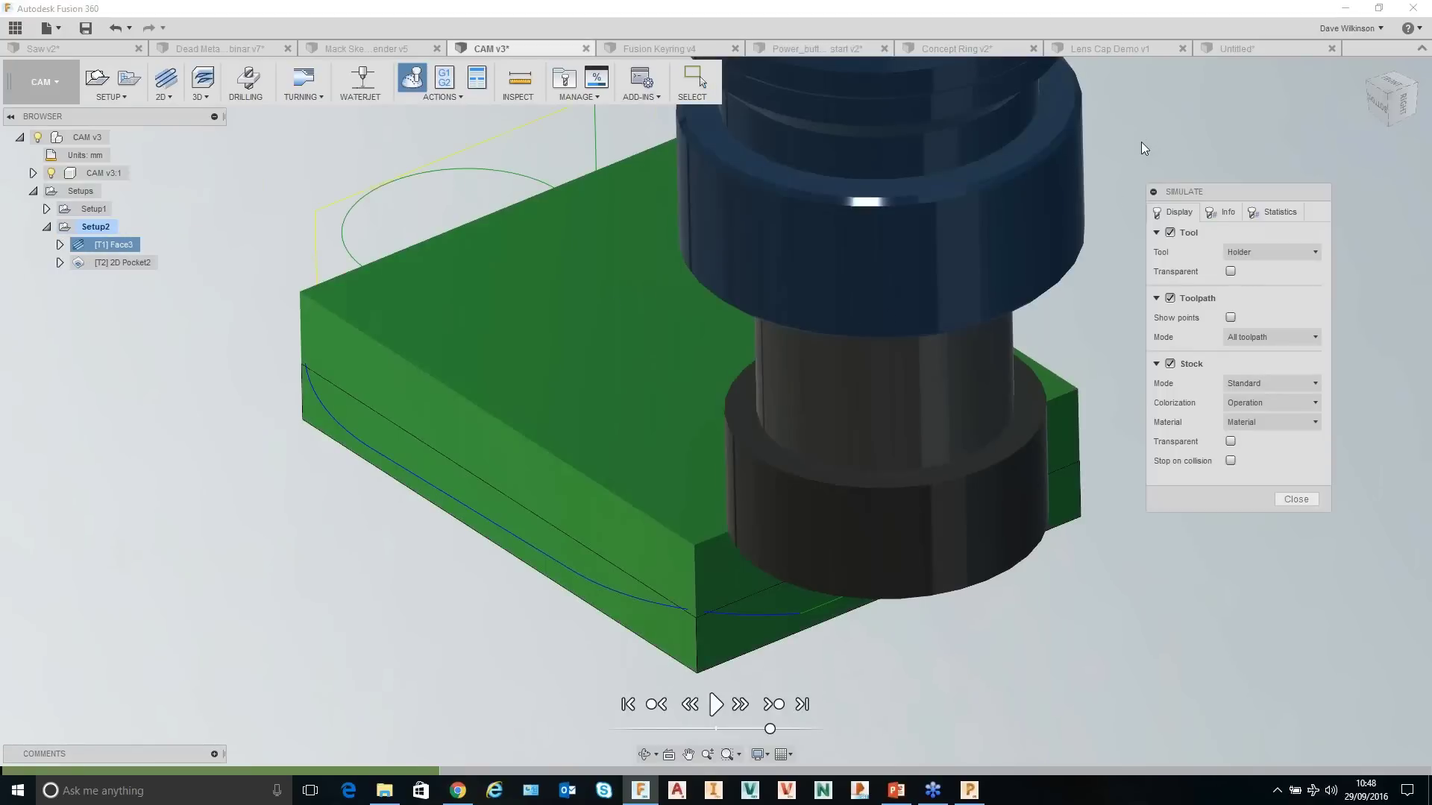
pyautogui.scroll(-3, 1142, 146)
pyautogui.click(716, 704)
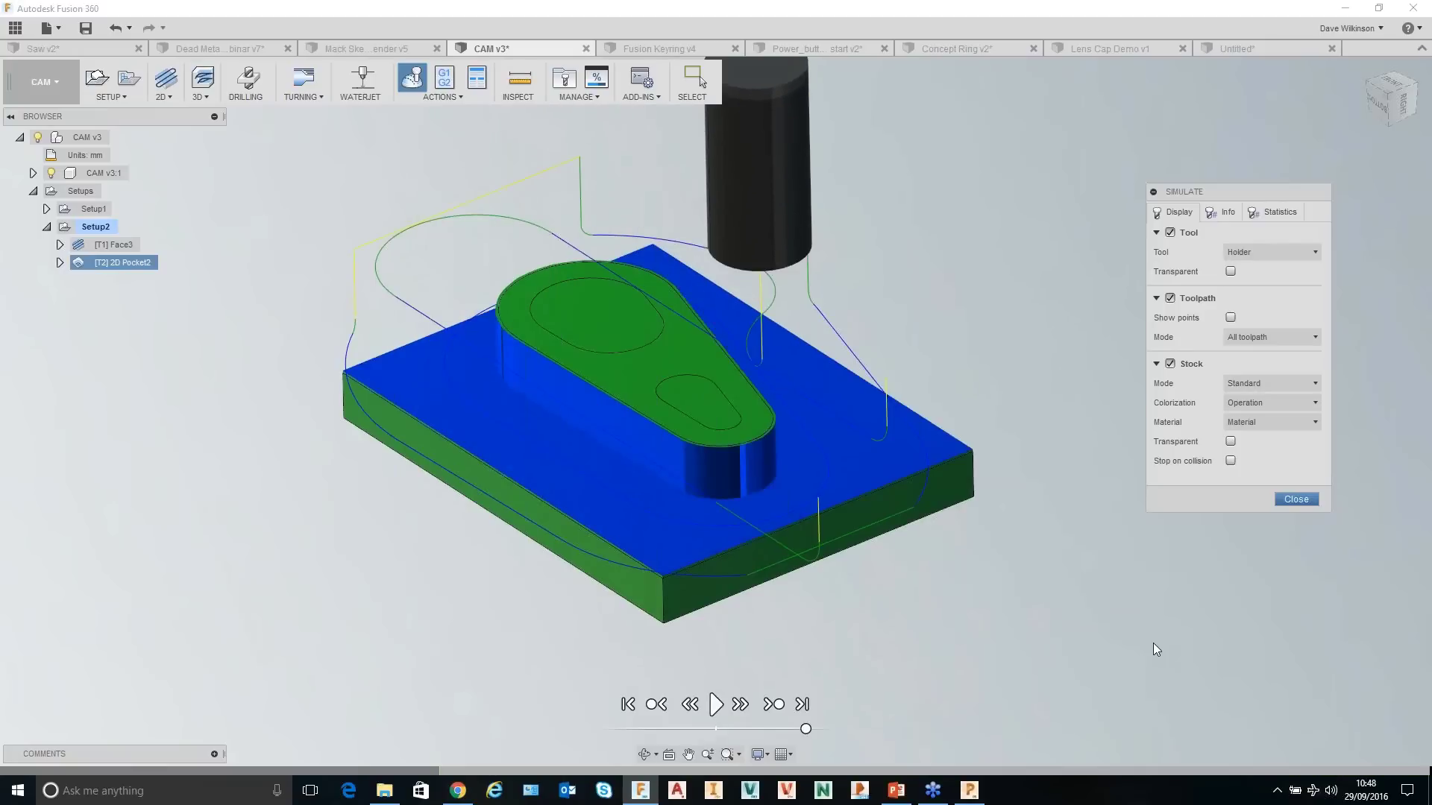
pyautogui.click(1297, 500)
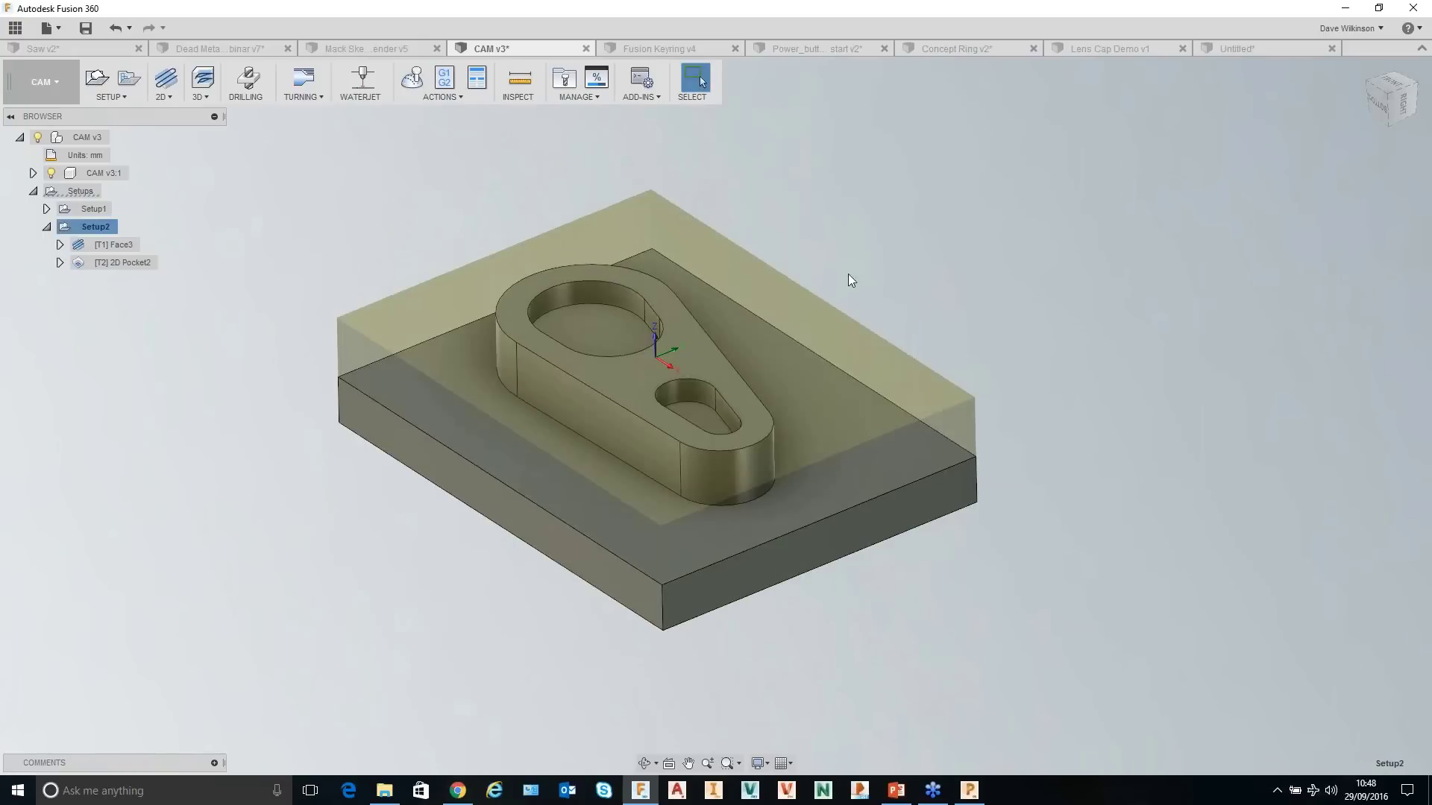
pyautogui.click(908, 246)
# Start a 2D Pocket operation in Setup2 using the Ø6 mm flat end mill with flood coolant.
pyautogui.middleClick(863, 240)
pyautogui.middleClick(863, 240)
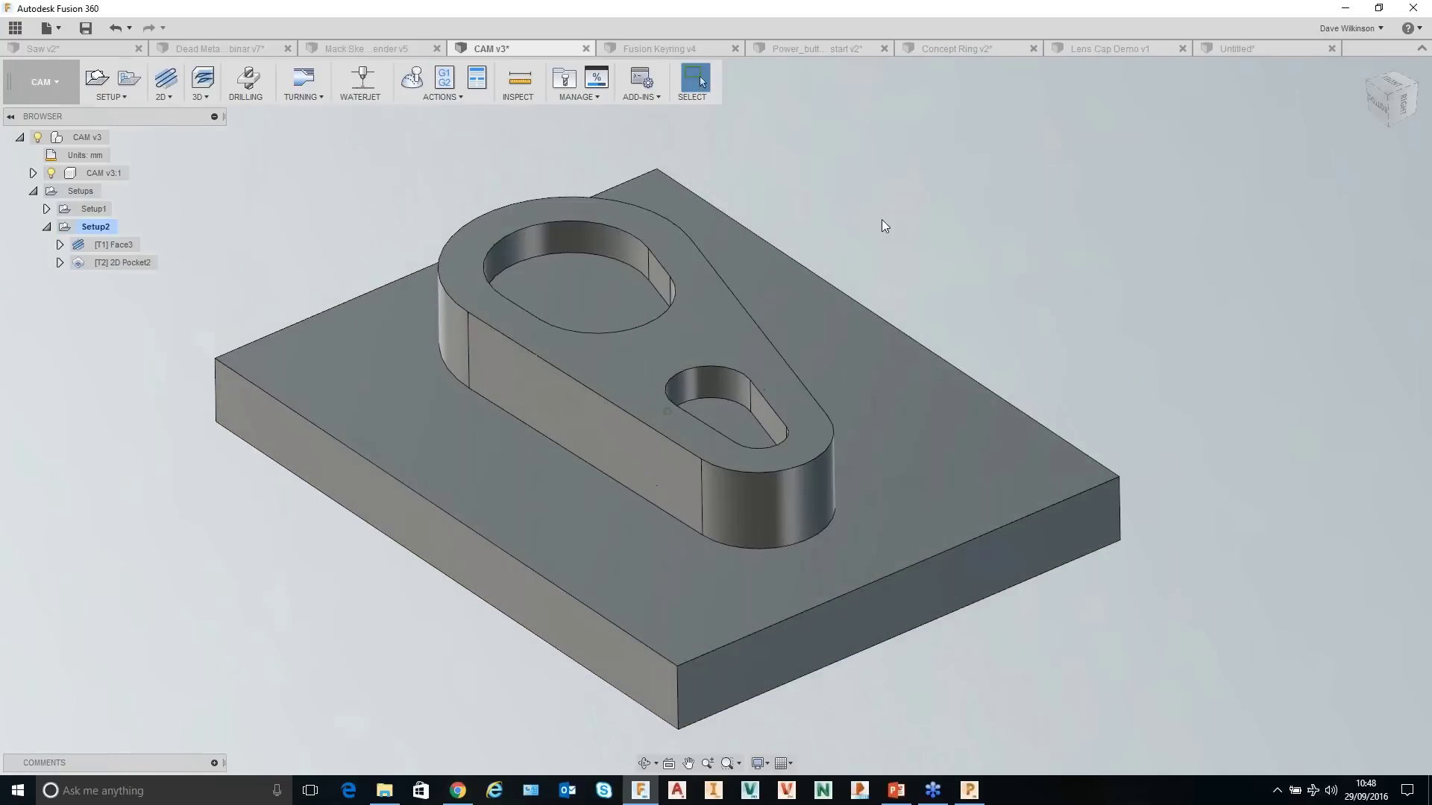
pyautogui.click(166, 97)
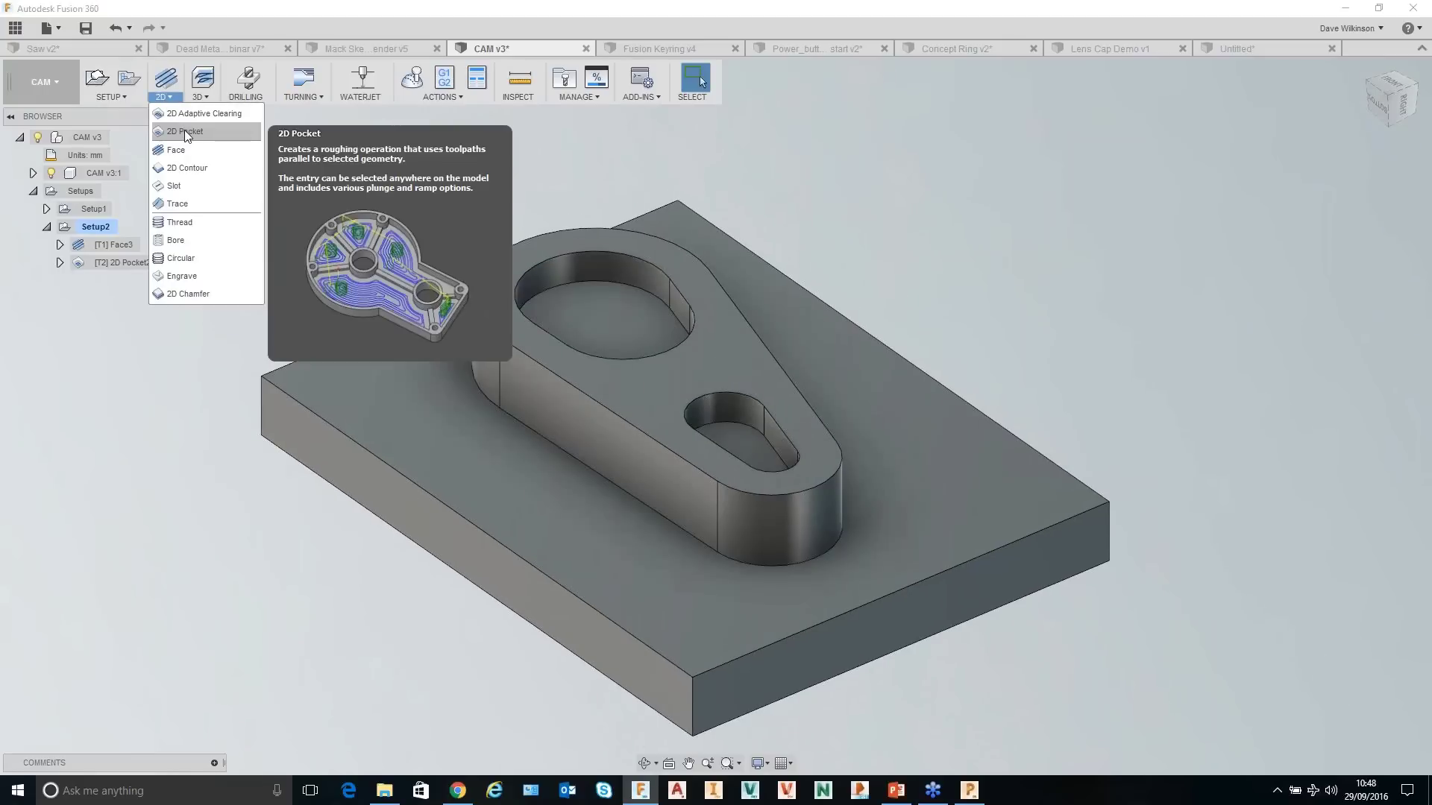
pyautogui.click(185, 131)
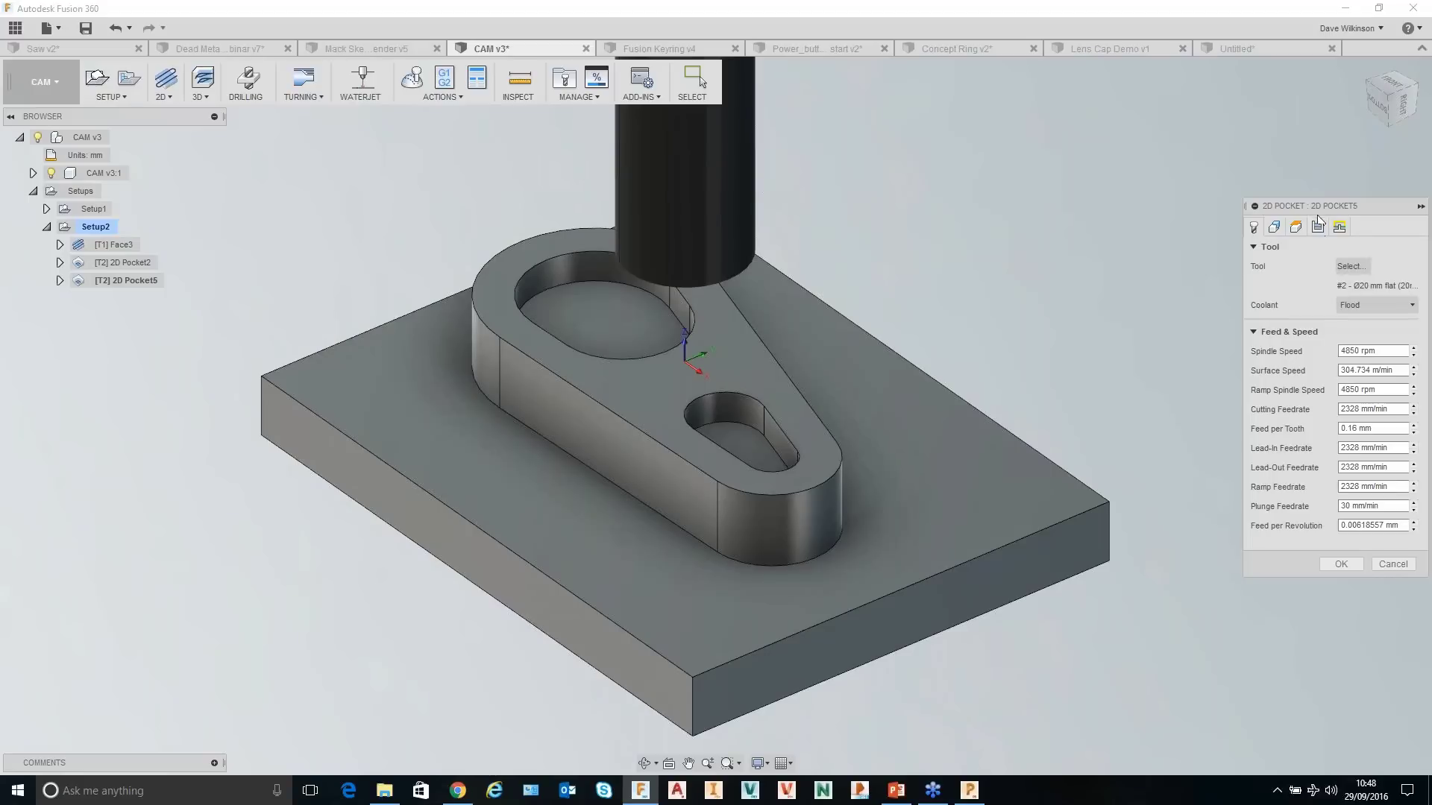
pyautogui.click(1351, 266)
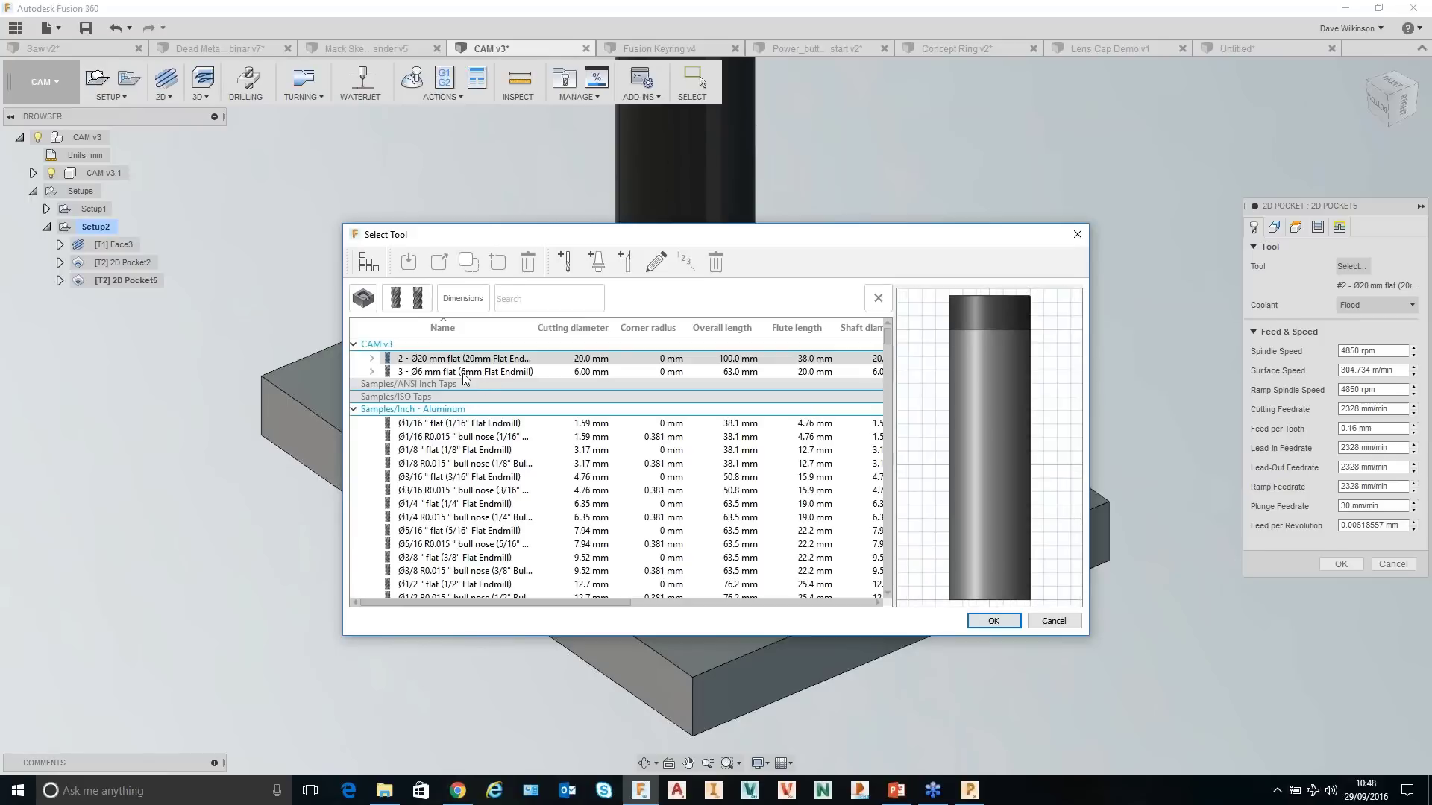
pyautogui.click(994, 622)
pyautogui.moveTo(1029, 248); pyautogui.dragTo(961, 221, button='middle')
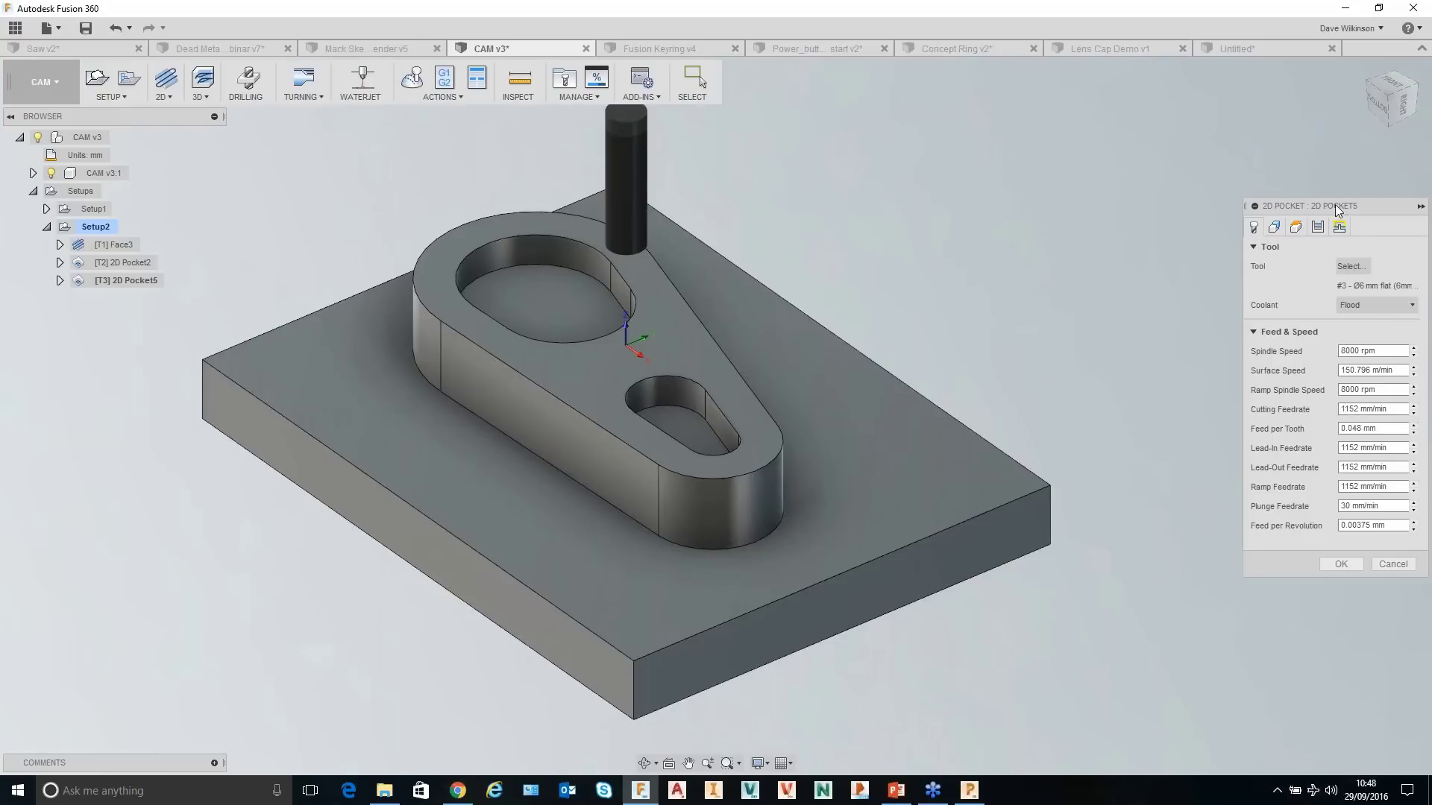
pyautogui.moveTo(1339, 209); pyautogui.dragTo(1228, 181)
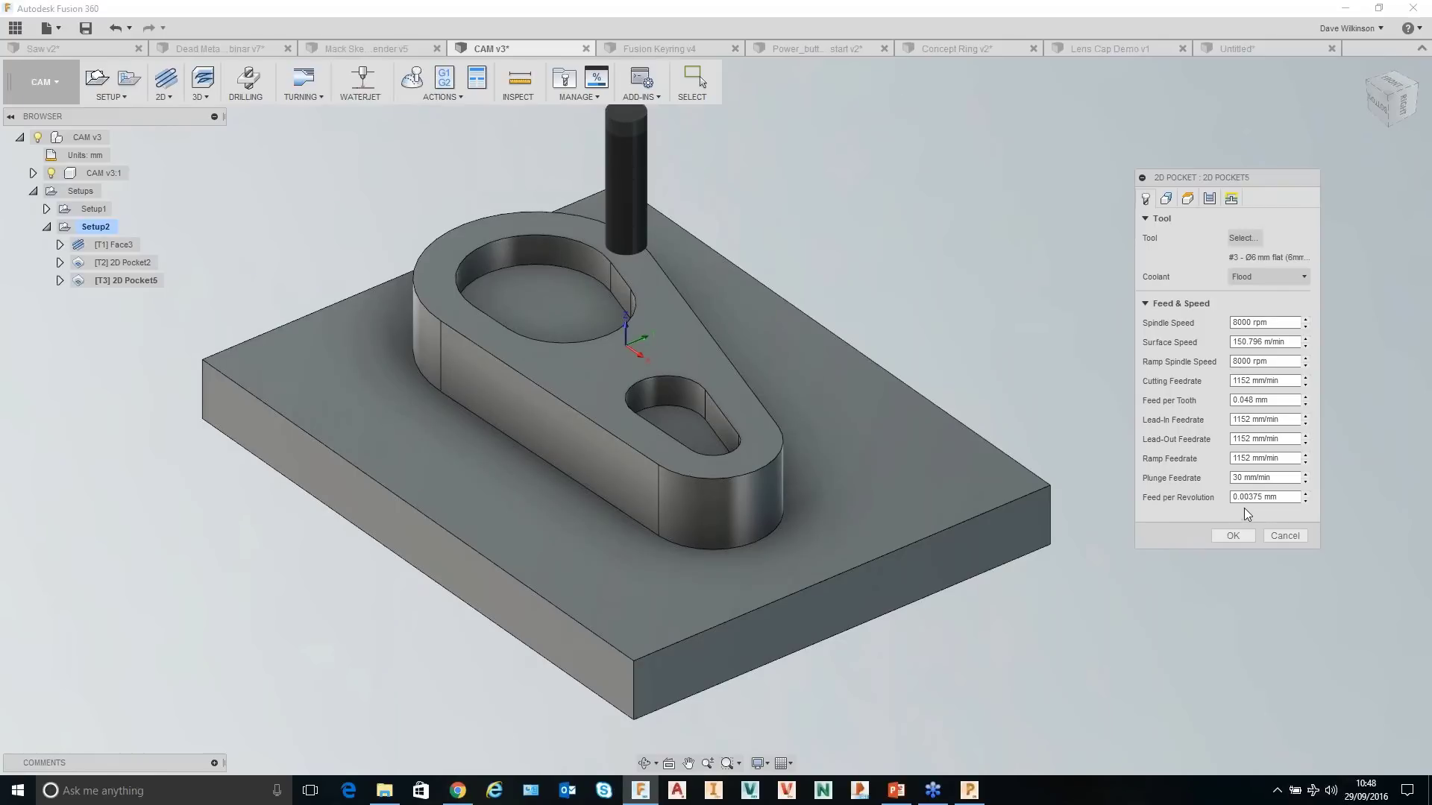
# Select the floors of the large and small pockets as the pocket geometry and generate the toolpath.
pyautogui.click(1166, 199)
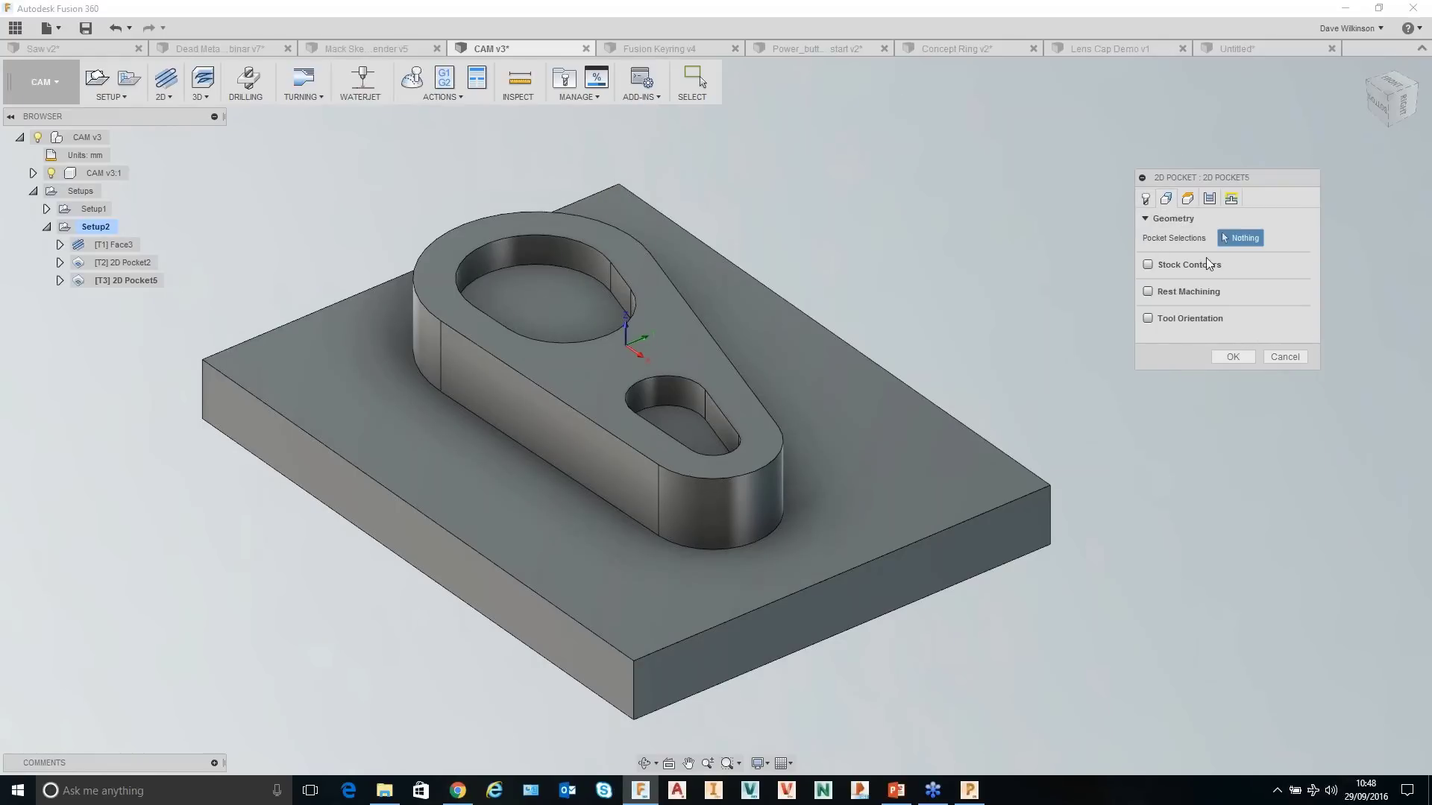
pyautogui.click(601, 284)
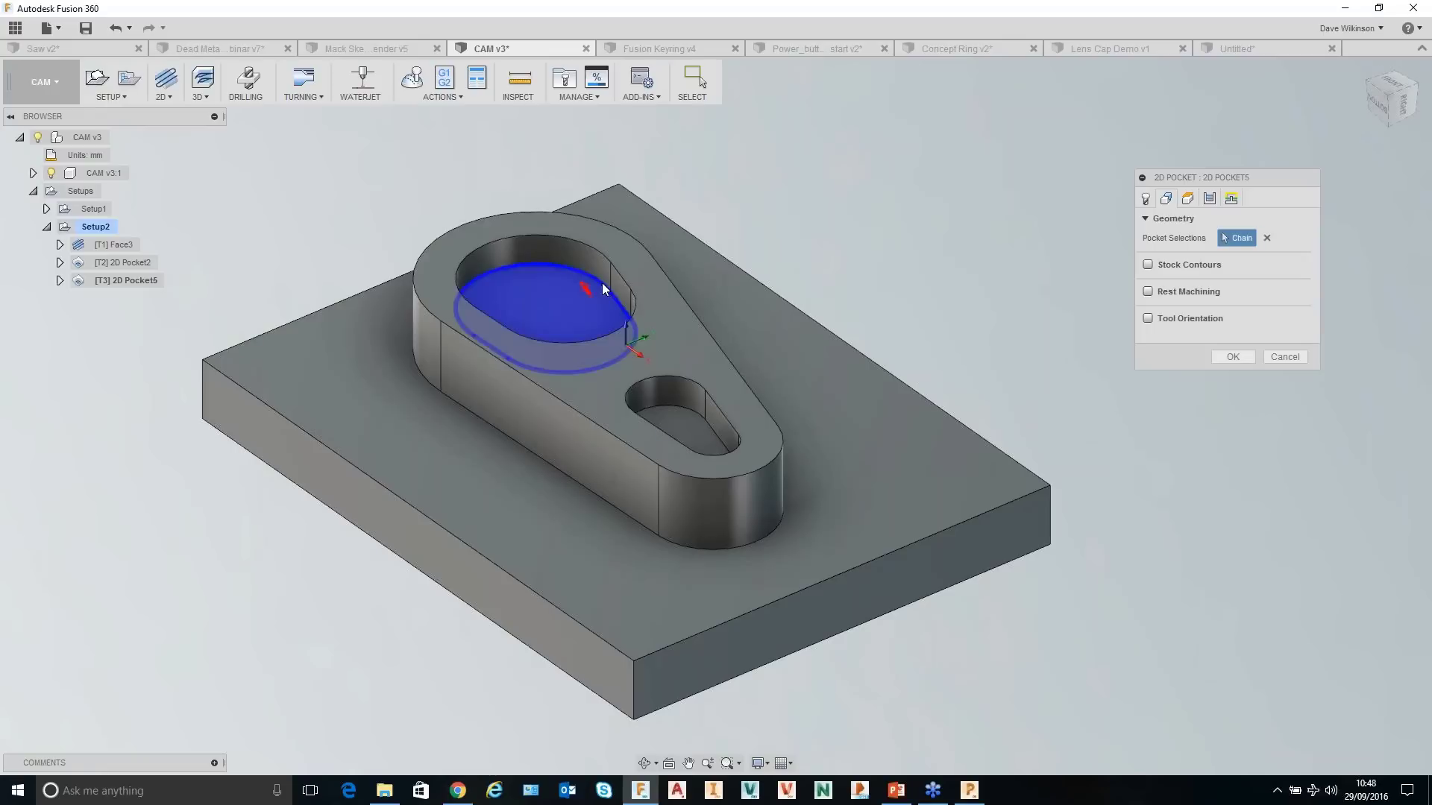
pyautogui.click(687, 409)
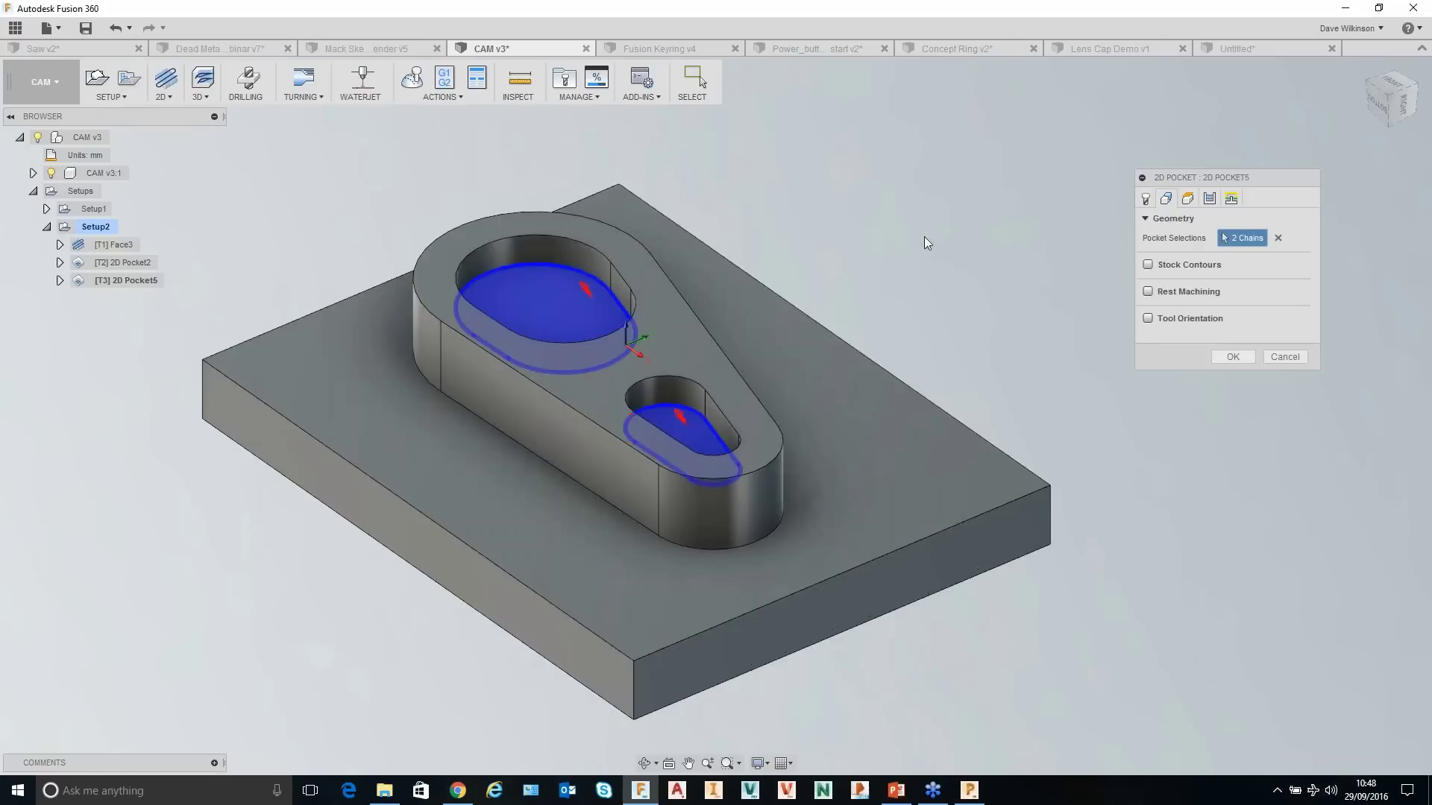
pyautogui.click(1232, 356)
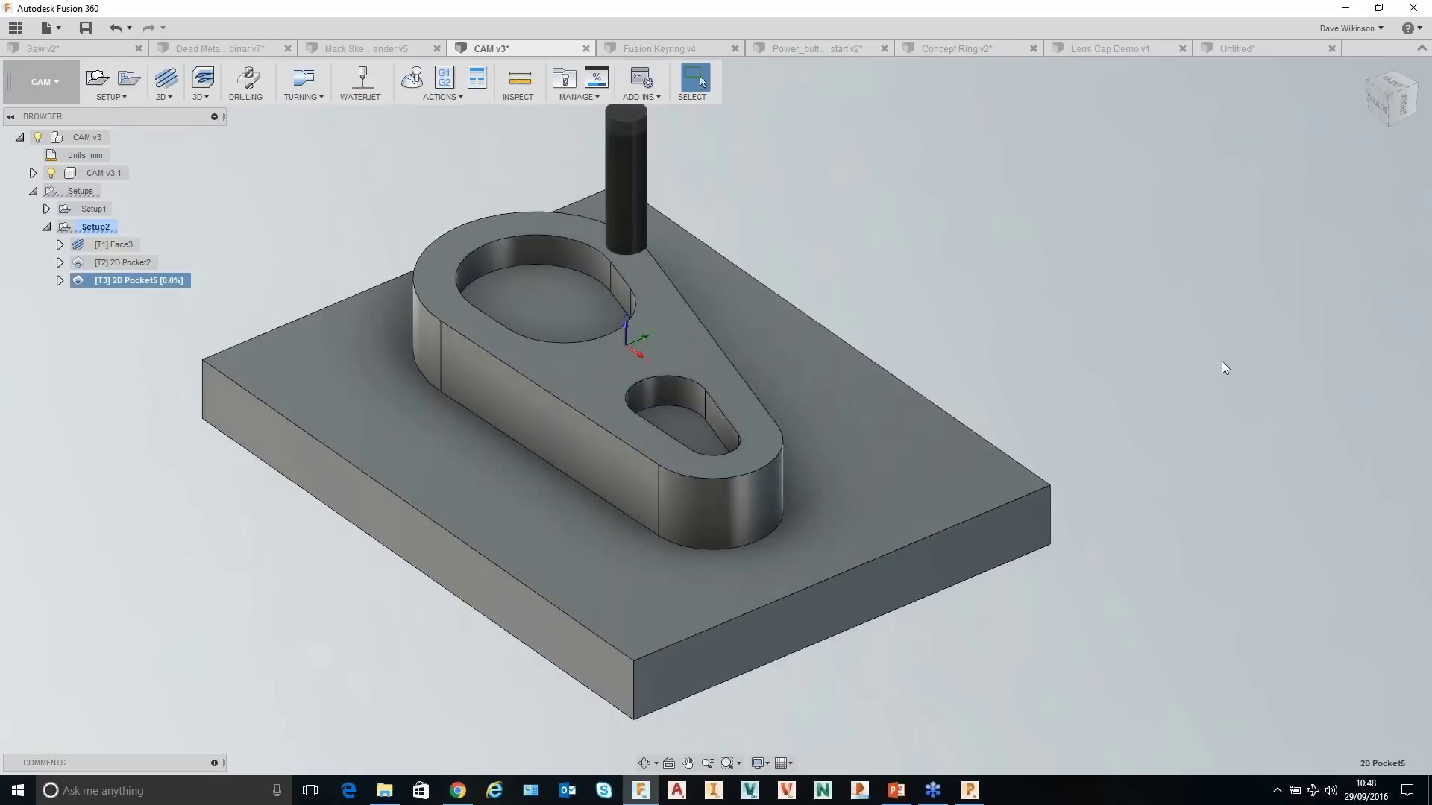
# Simulate the new 6 mm end mill pocket operation through both pockets and close the simulation.
pyautogui.rightClick(119, 285)
pyautogui.click(164, 332)
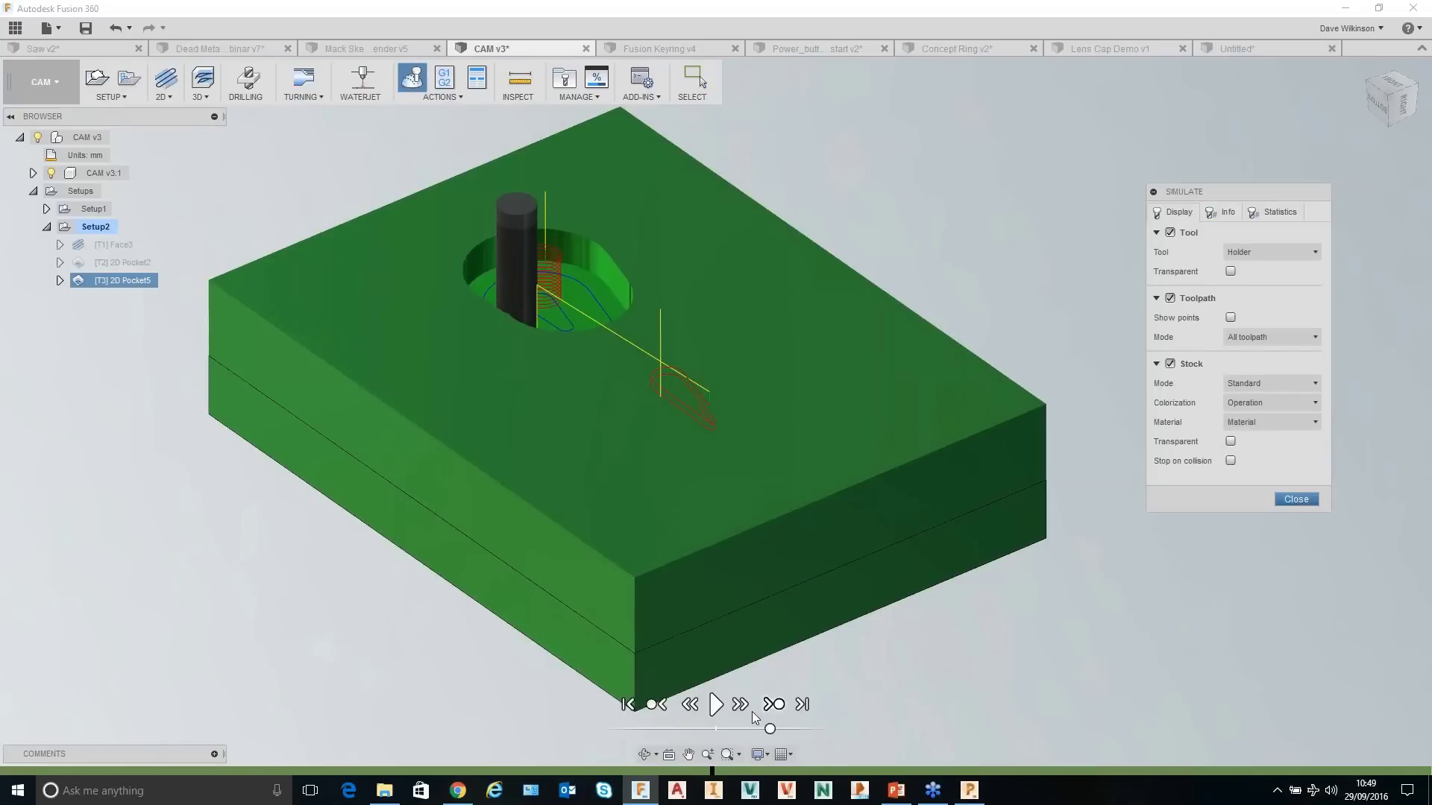
pyautogui.click(715, 704)
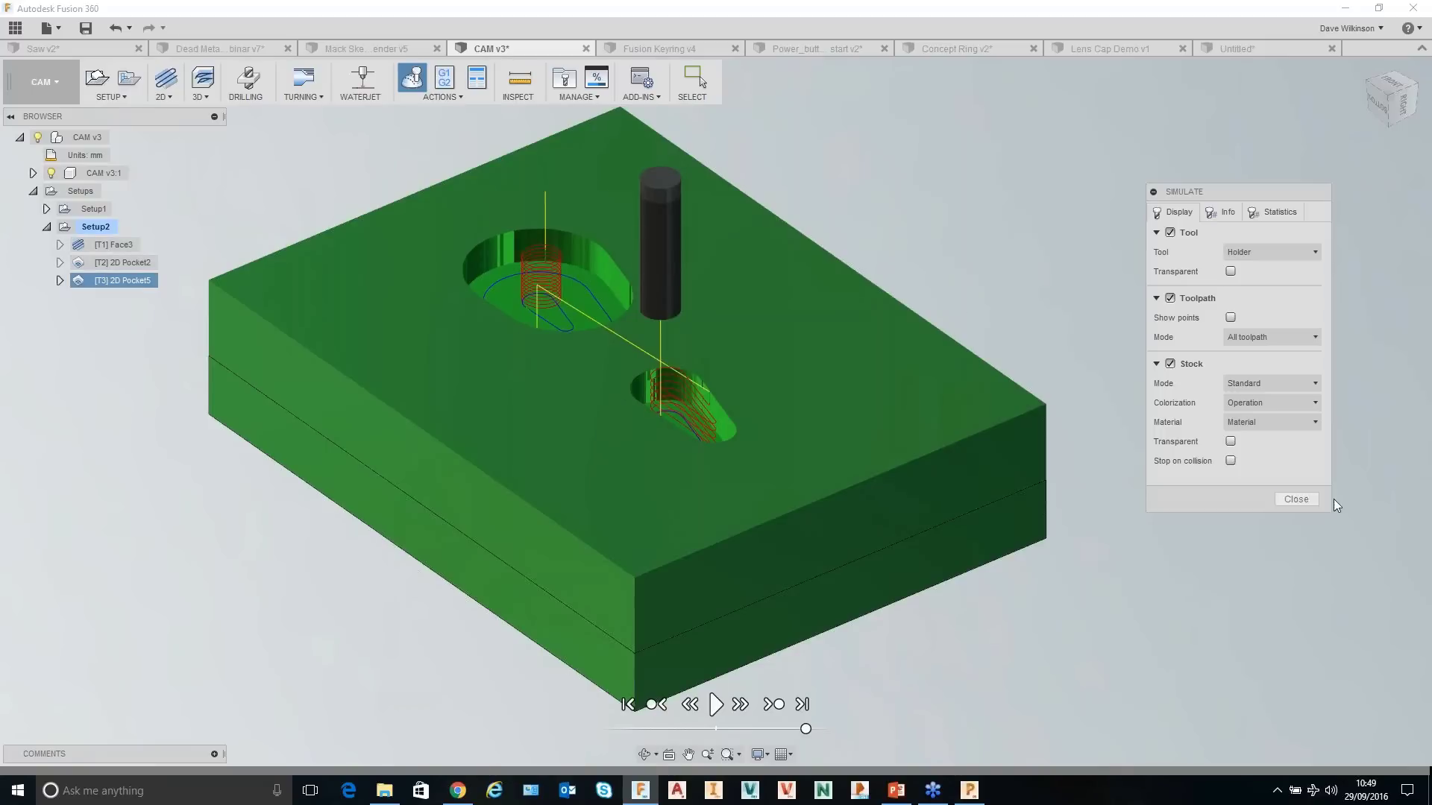
pyautogui.click(1305, 498)
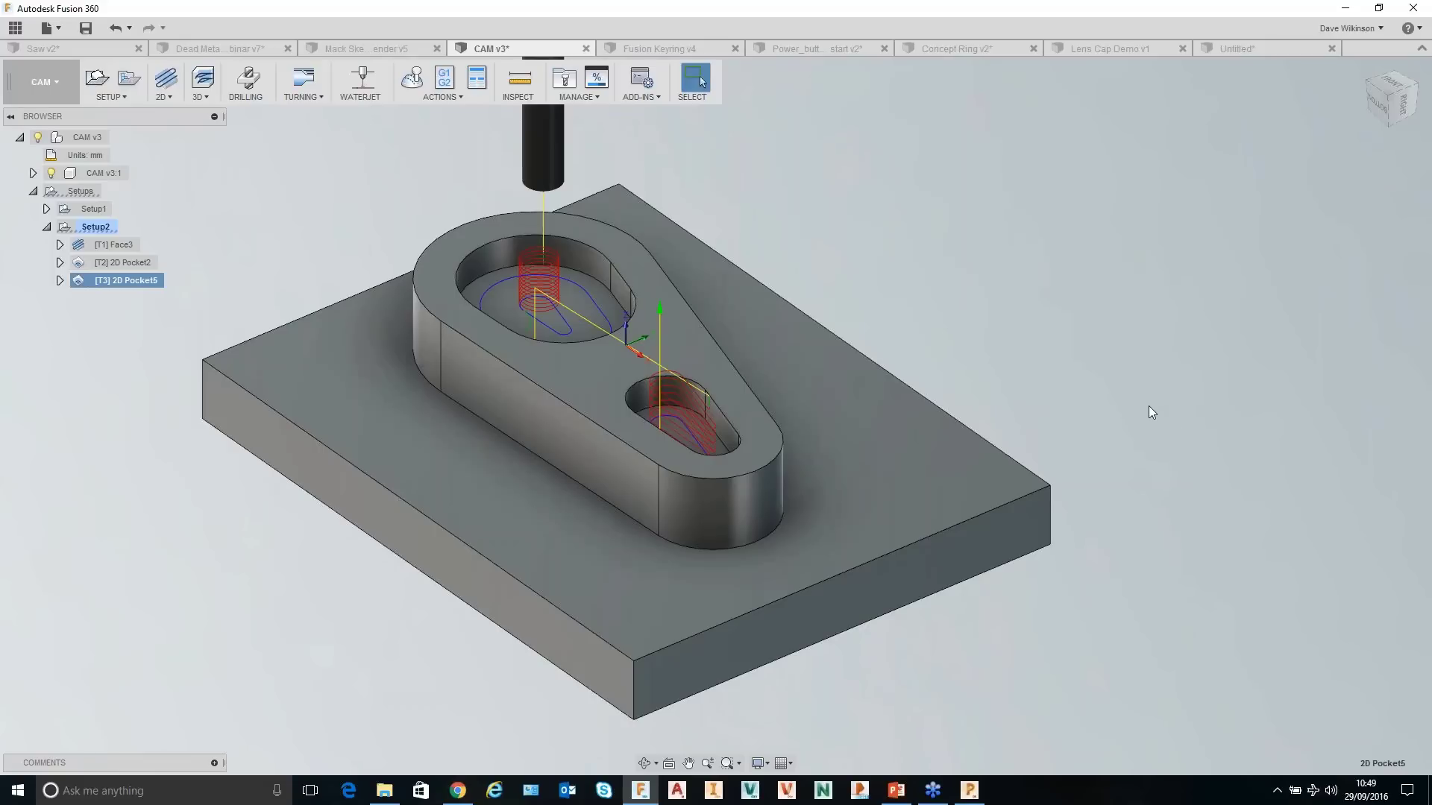
pyautogui.click(1127, 397)
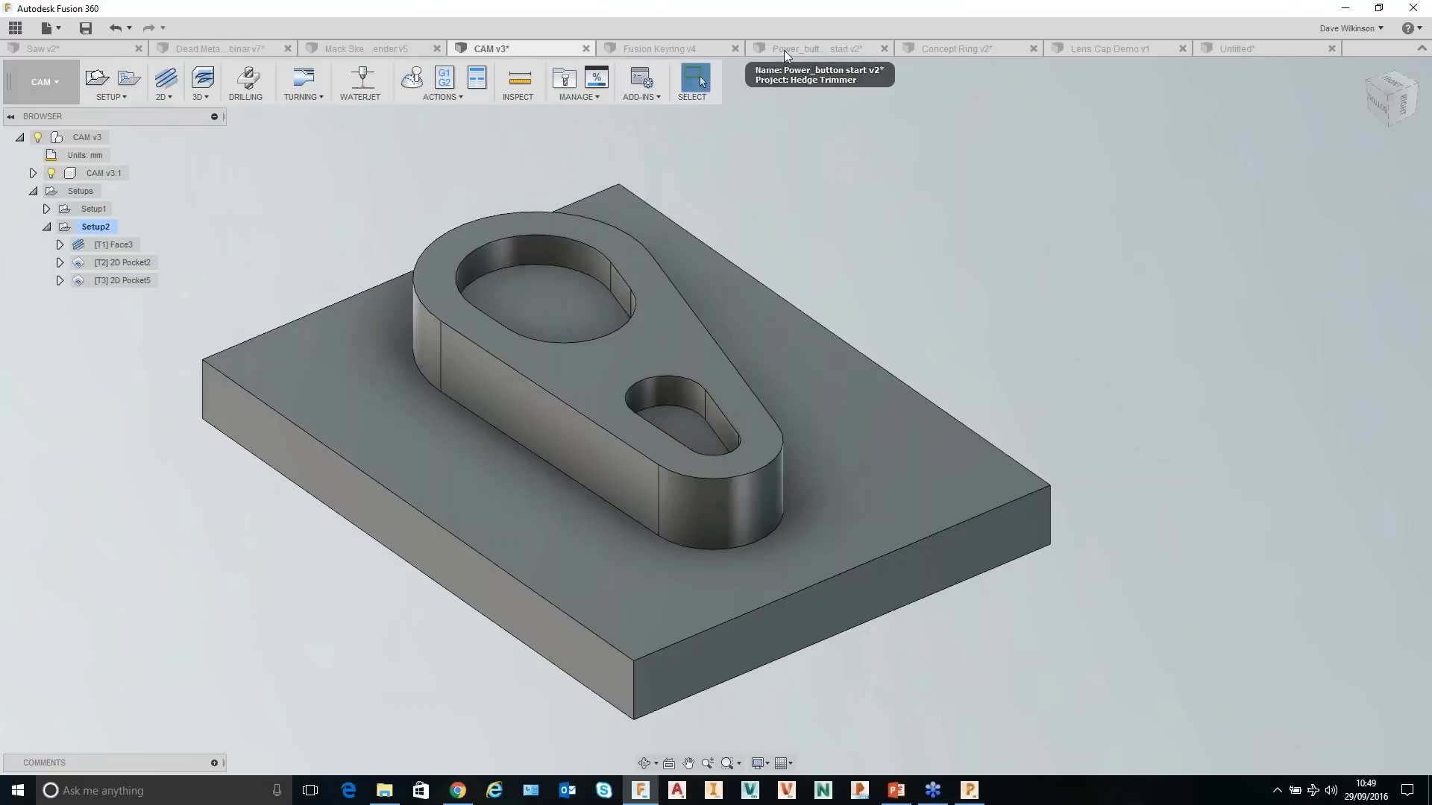
# Switch to the Mack Skeleton render document and examine the whole robot assembly up close.
pyautogui.click(343, 47)
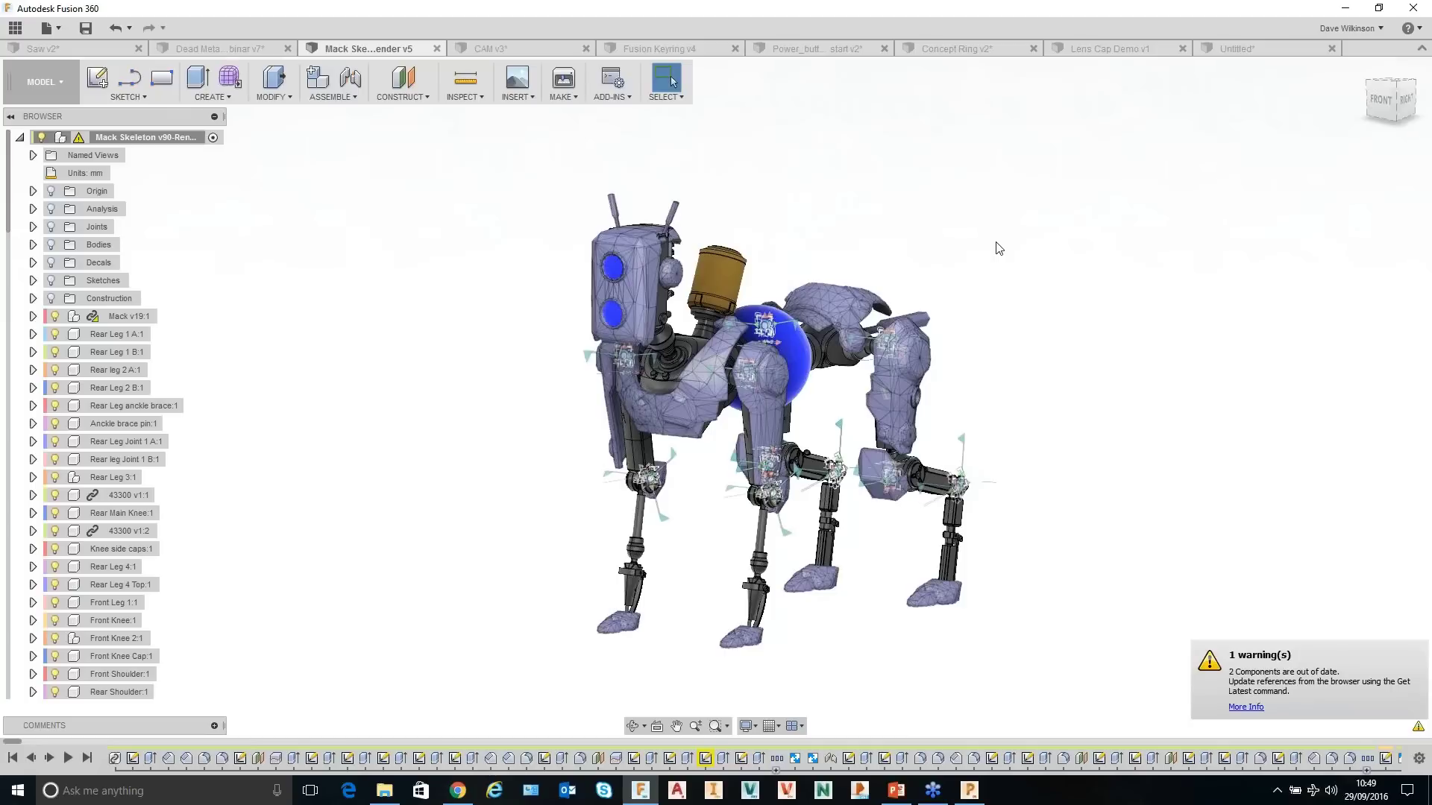
pyautogui.moveTo(1056, 478)
pyautogui.mouseDown(button='middle')
pyautogui.moveTo(1035, 441)
pyautogui.moveTo(1042, 460)
pyautogui.mouseUp(button='middle')
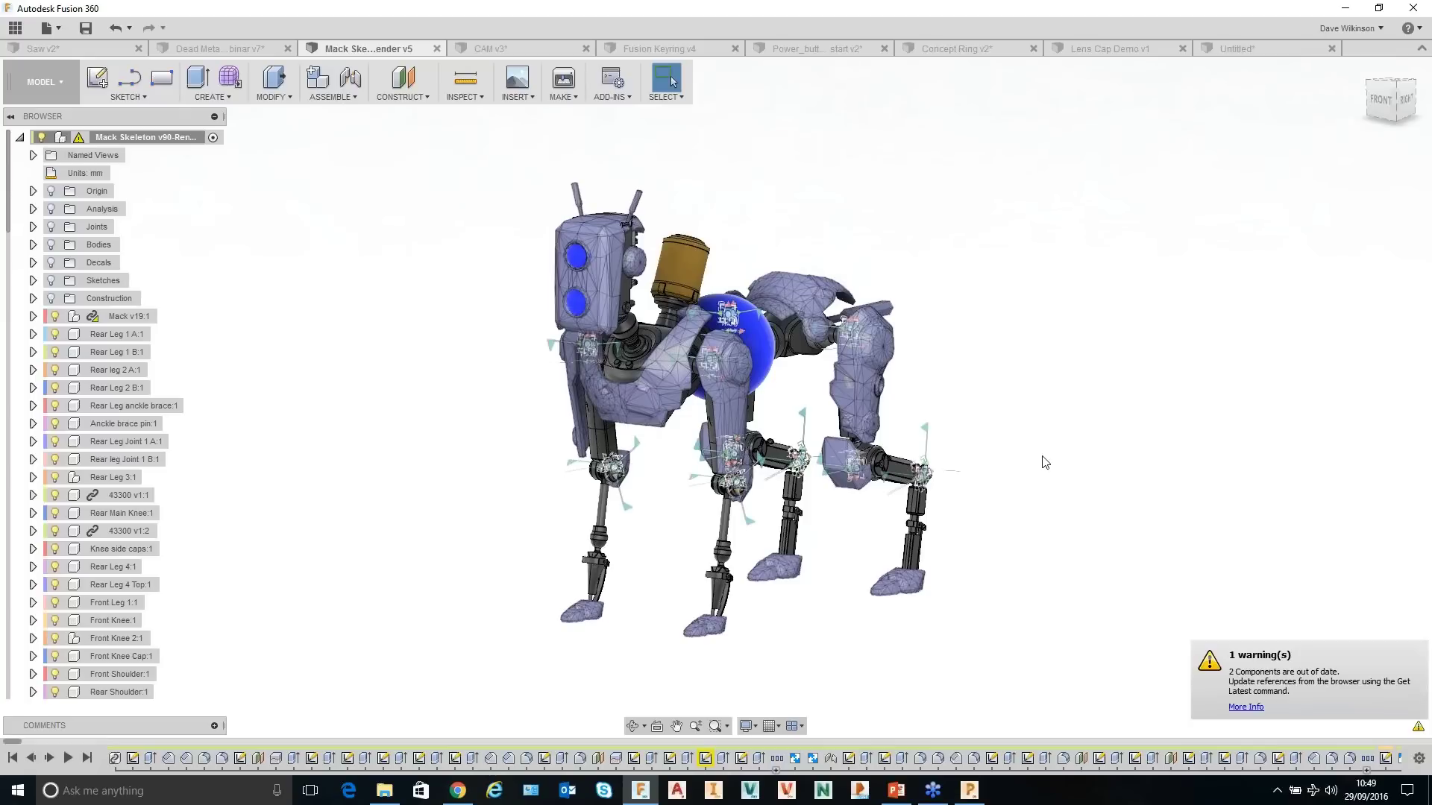
pyautogui.scroll(4, 256, 249)
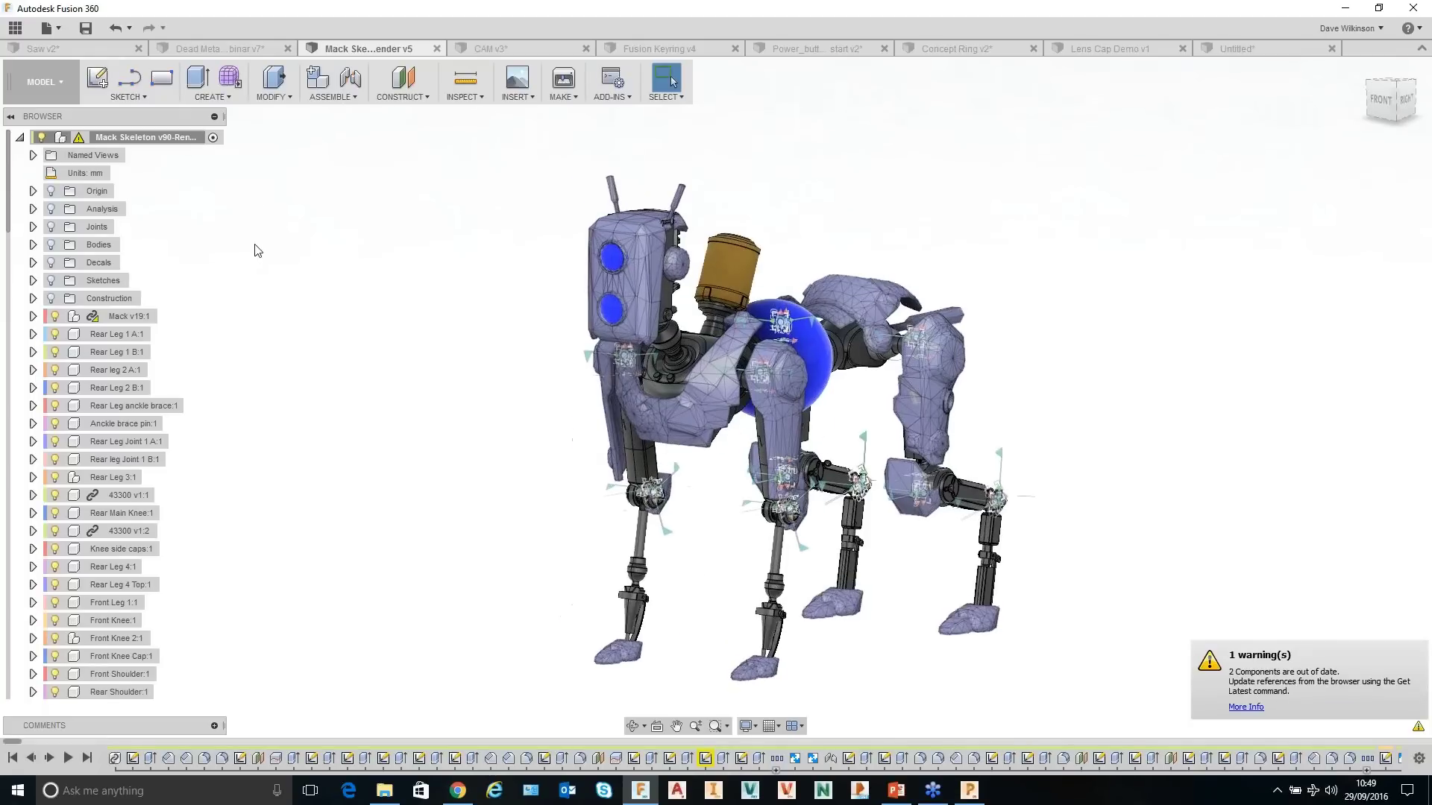
pyautogui.moveTo(653, 353); pyautogui.dragTo(320, 309, button='middle')
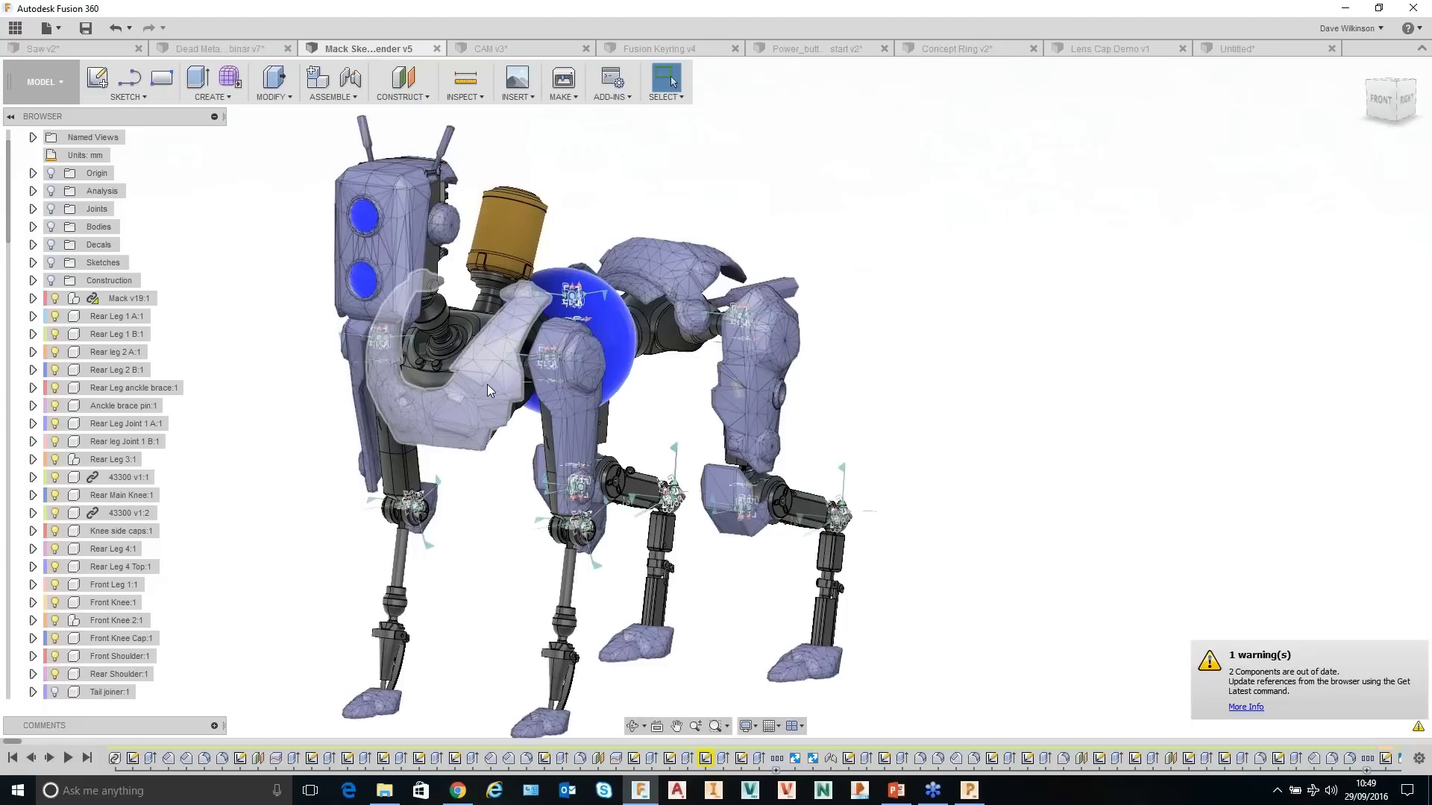
pyautogui.moveTo(929, 386); pyautogui.dragTo(1059, 352, button='middle')
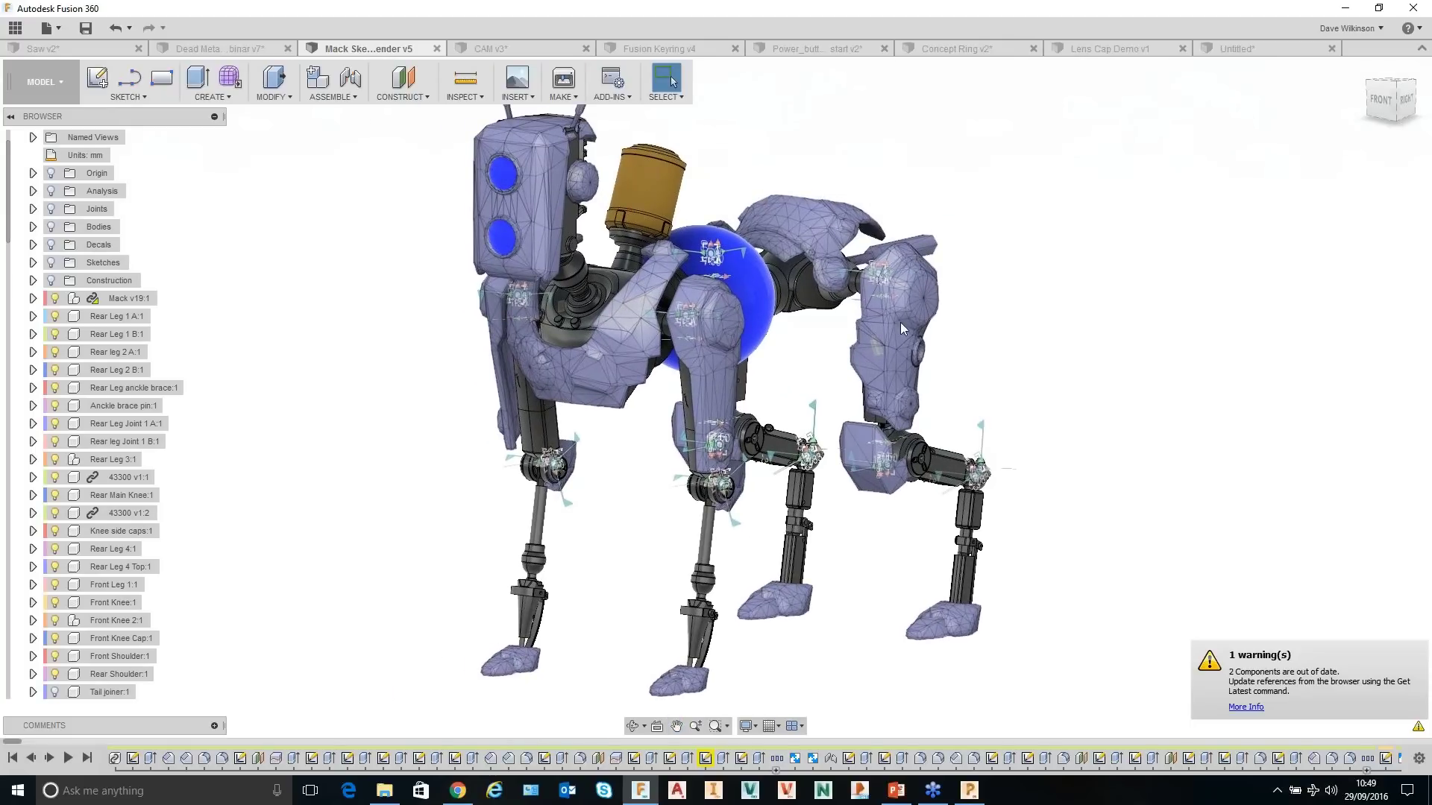
pyautogui.scroll(-2, 1058, 332)
pyautogui.moveTo(1166, 333); pyautogui.dragTo(1109, 346, button='middle')
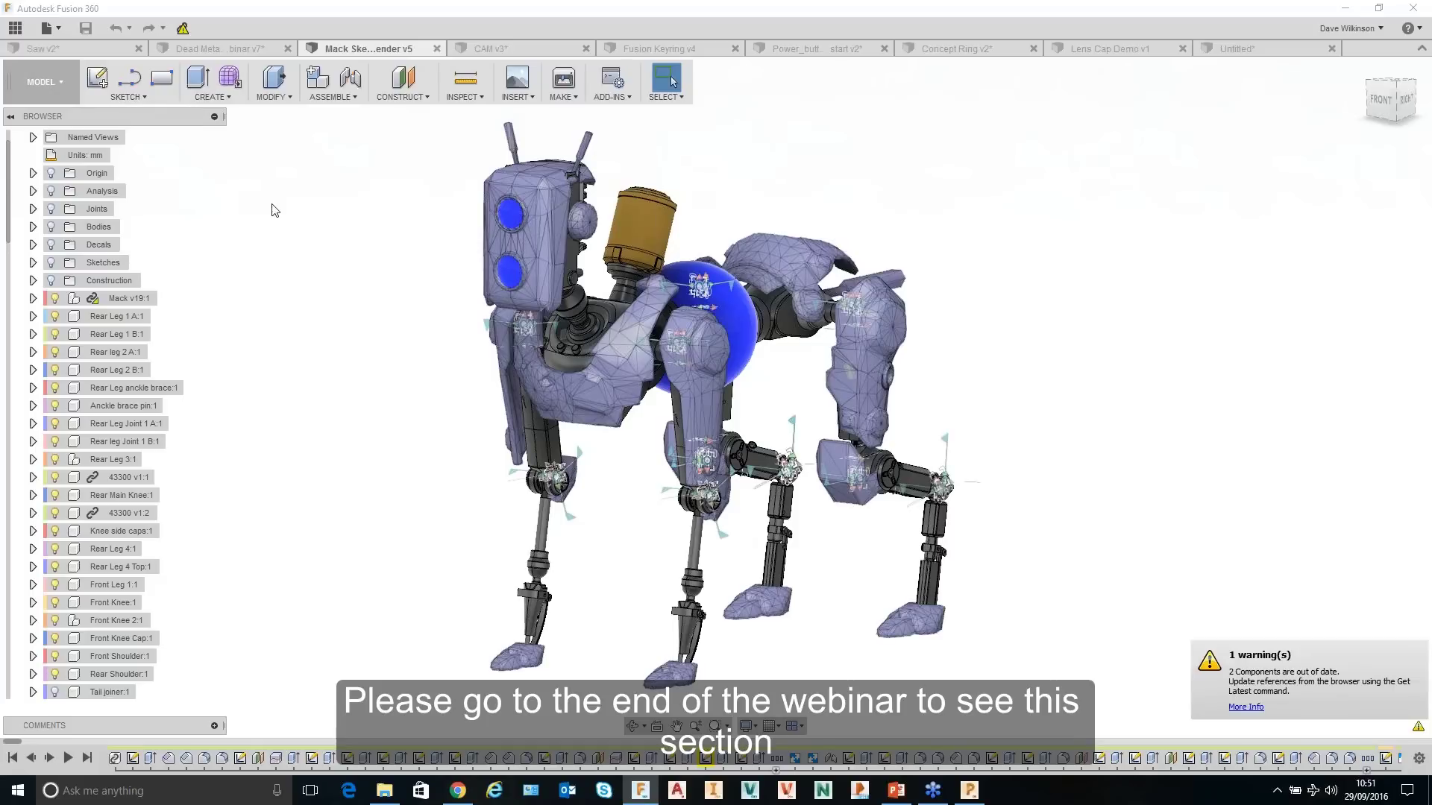
pyautogui.moveTo(307, 256); pyautogui.dragTo(415, 243, button='middle')
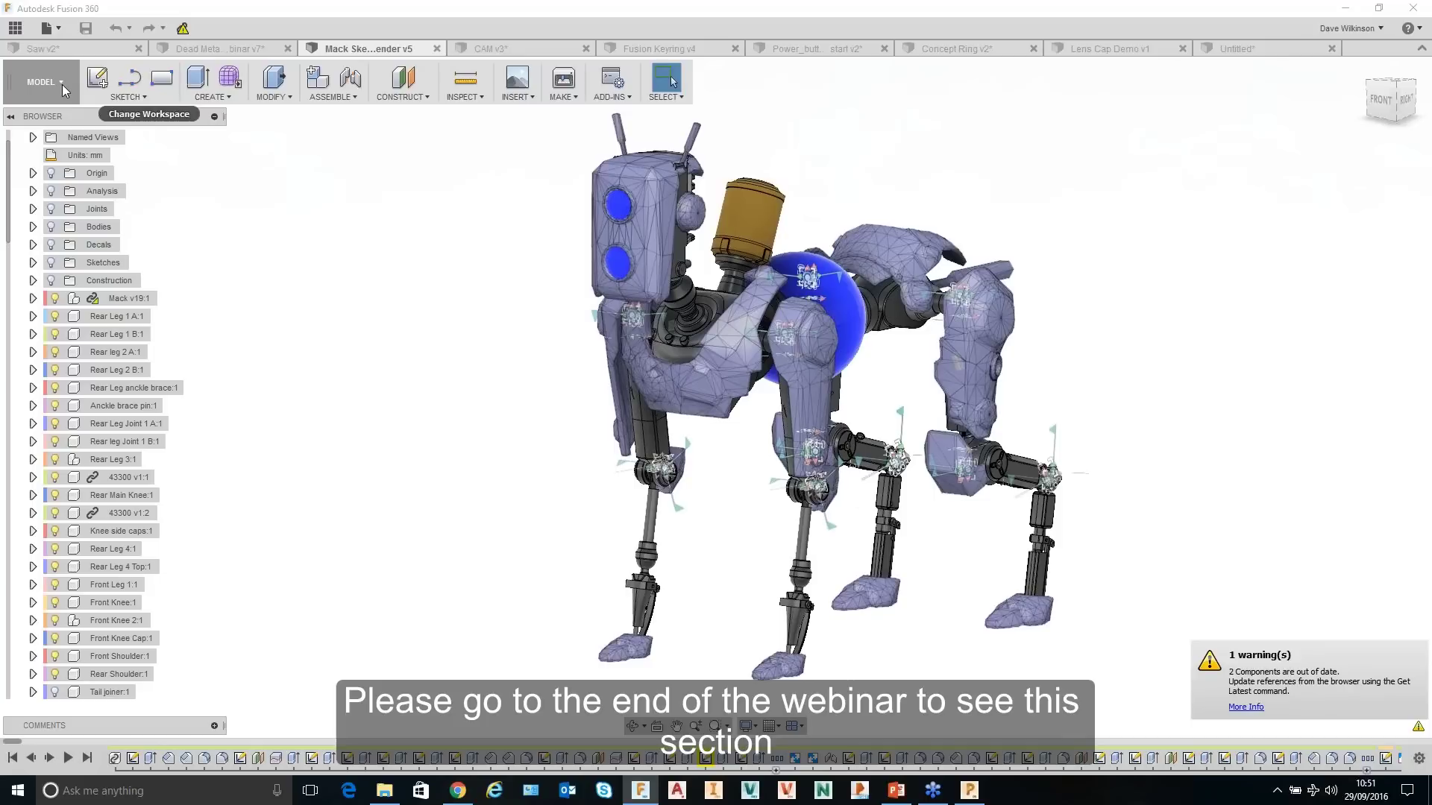
# View the images Mack Skeleton v90-Render v1 and v1a from the Fusion Webinar folder and close the viewer.
pyautogui.click(384, 792)
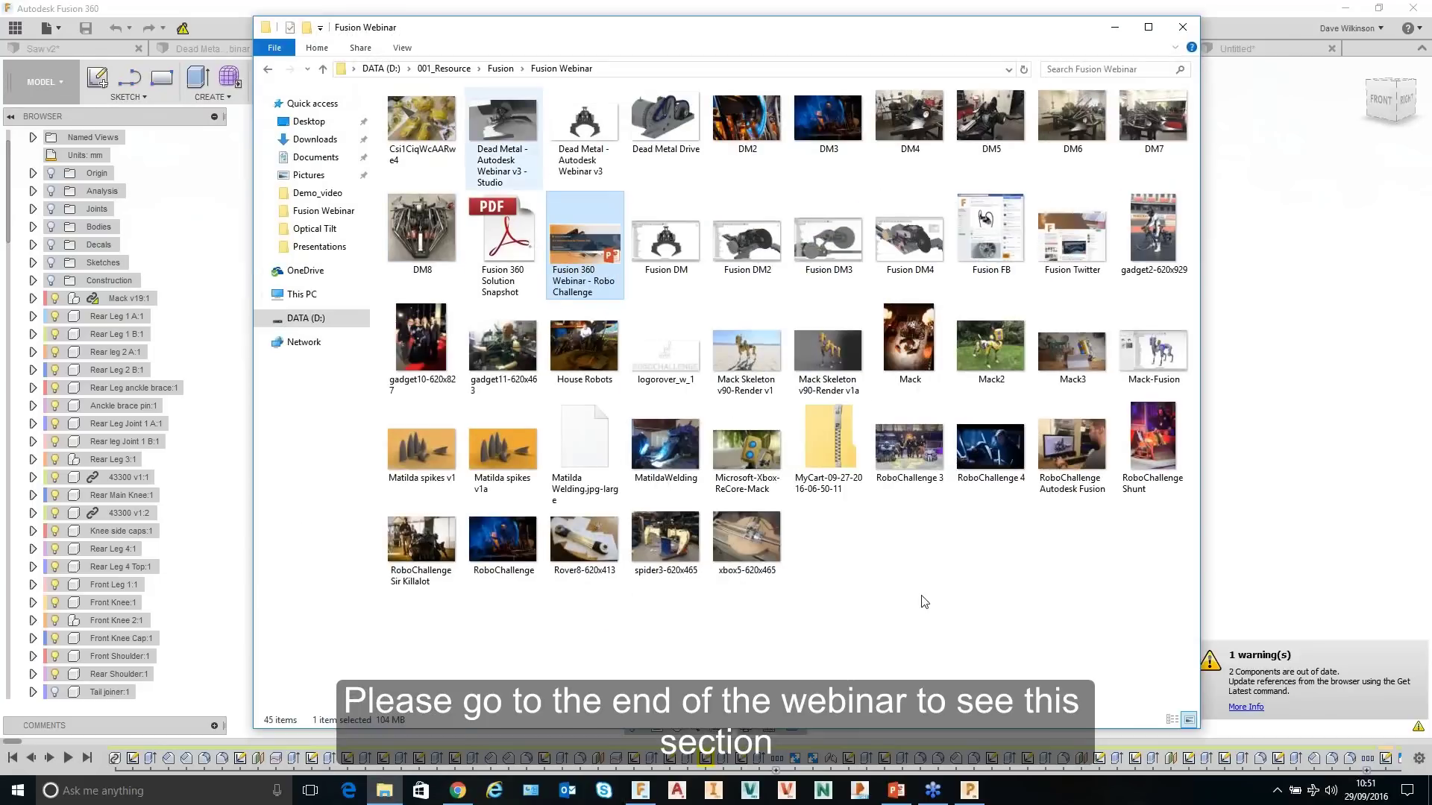
pyautogui.doubleClick(746, 351)
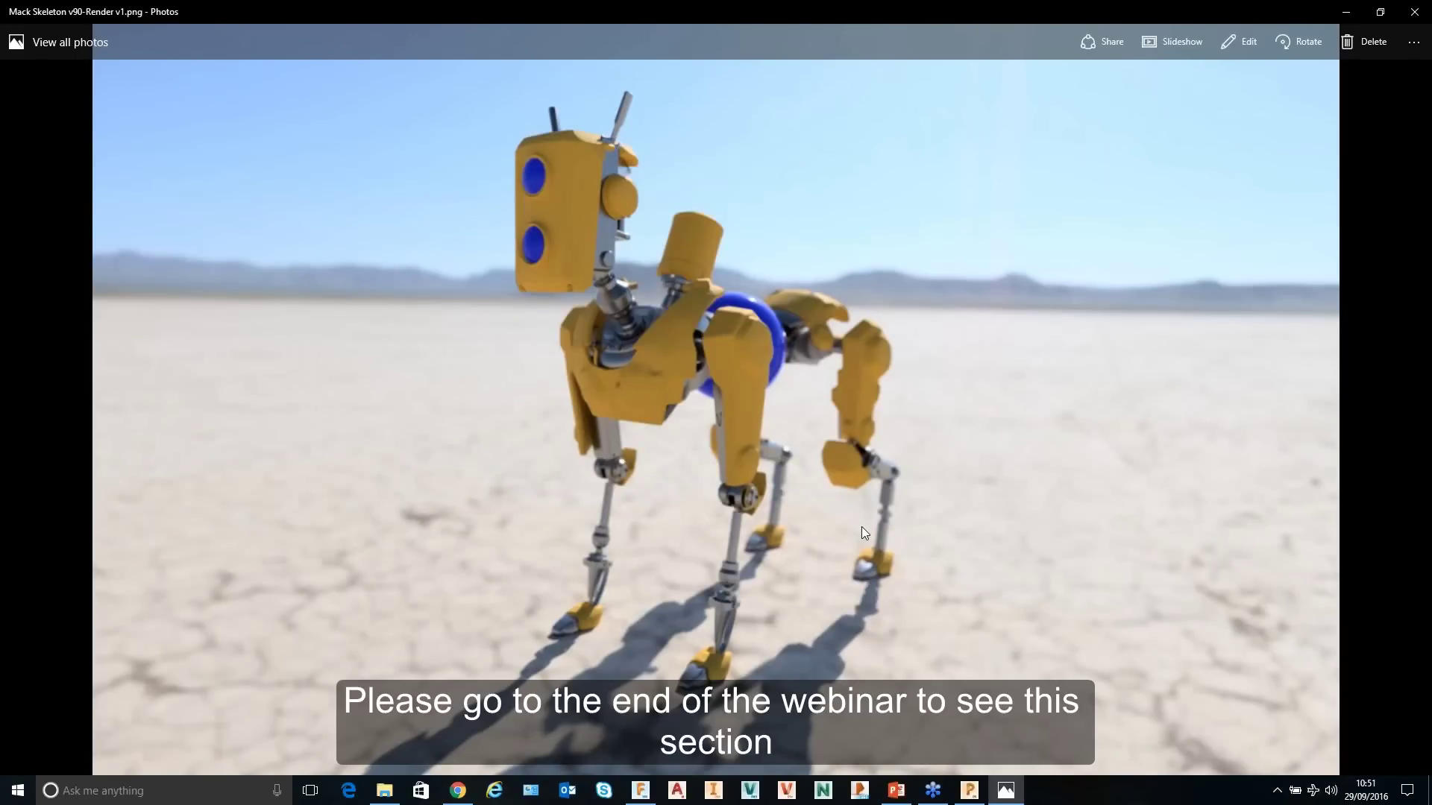
pyautogui.click(1423, 399)
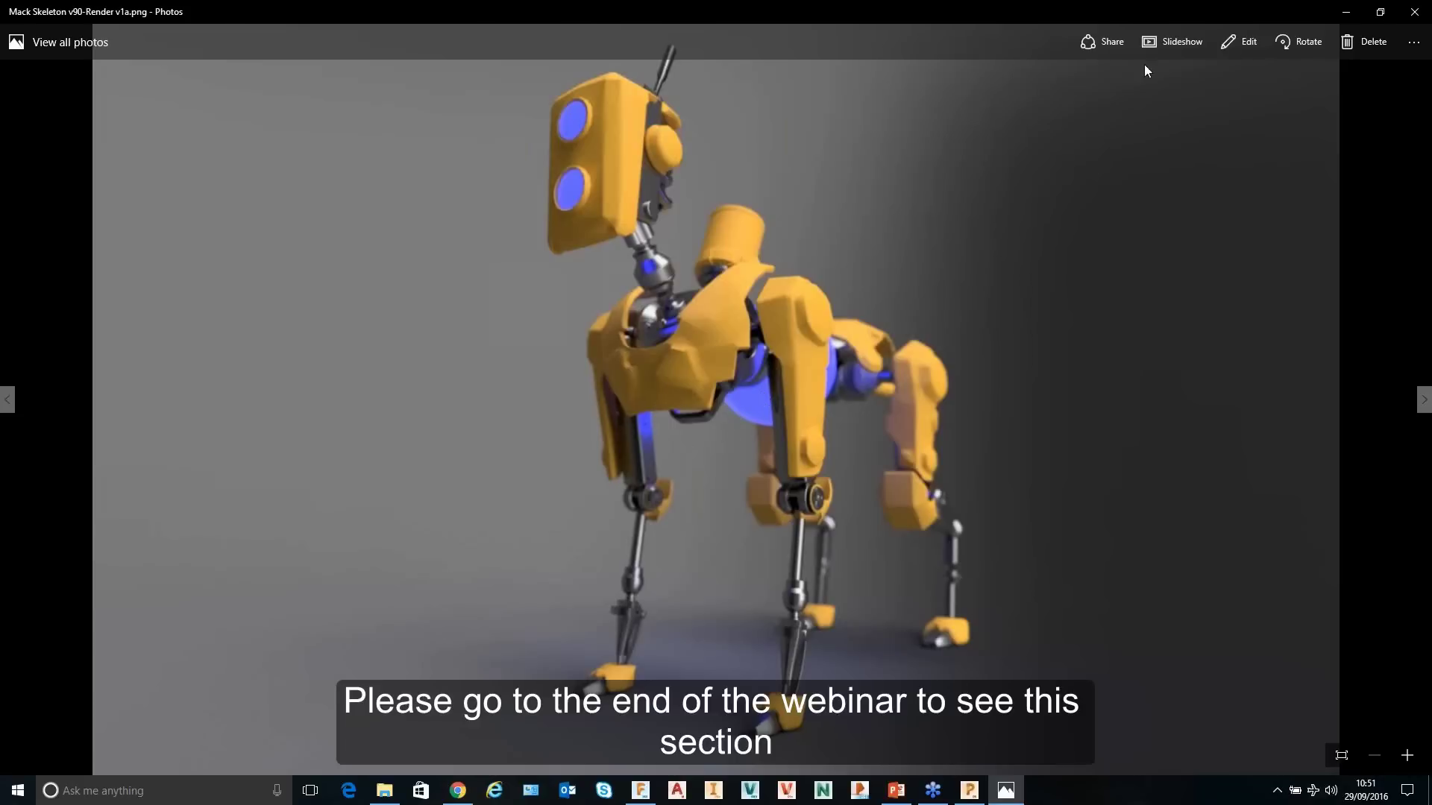
pyautogui.click(1413, 12)
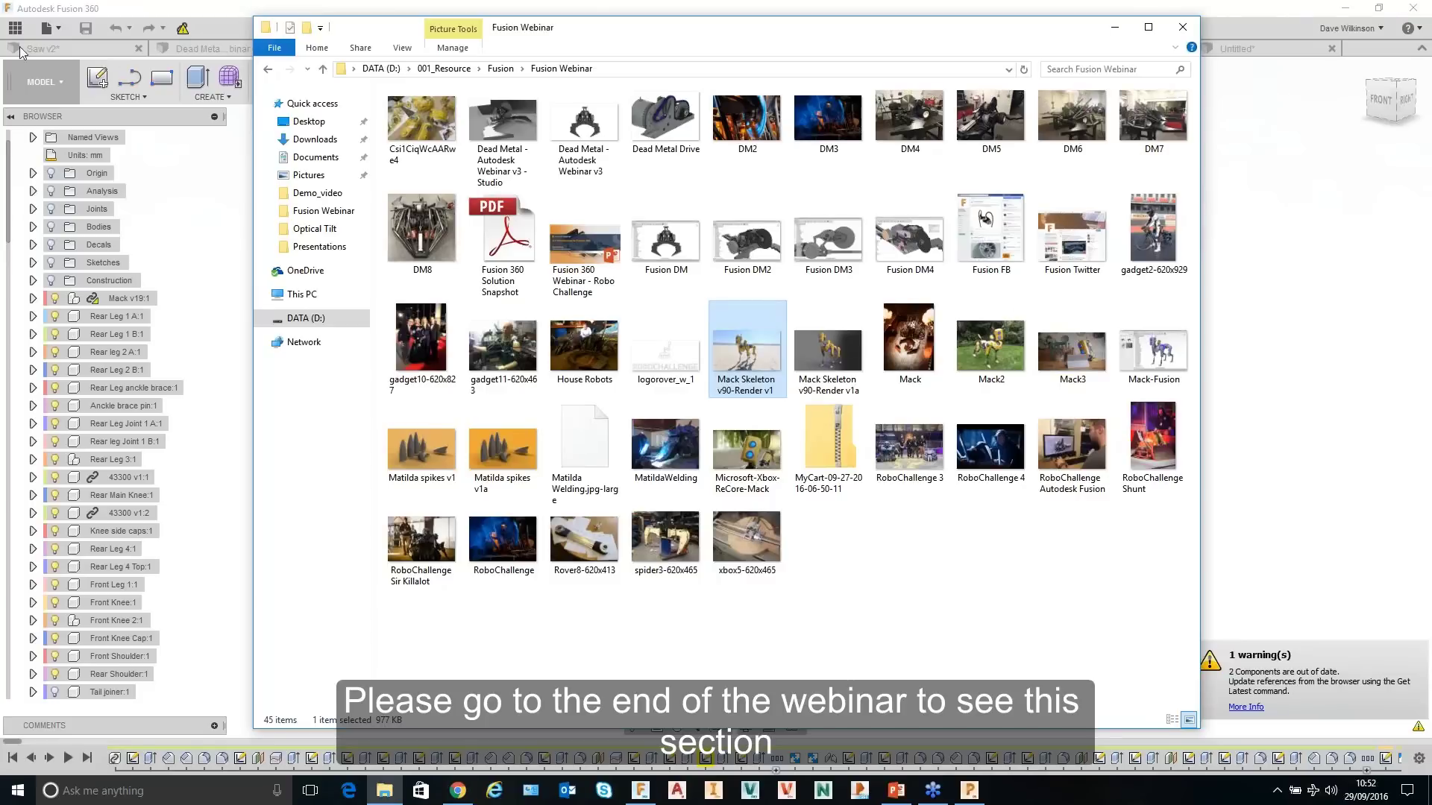
# Return to Fusion 360, show the Fusion Webinar project's files, and switch to the Robo Challenge presentation in PowerPoint.
pyautogui.click(60, 79)
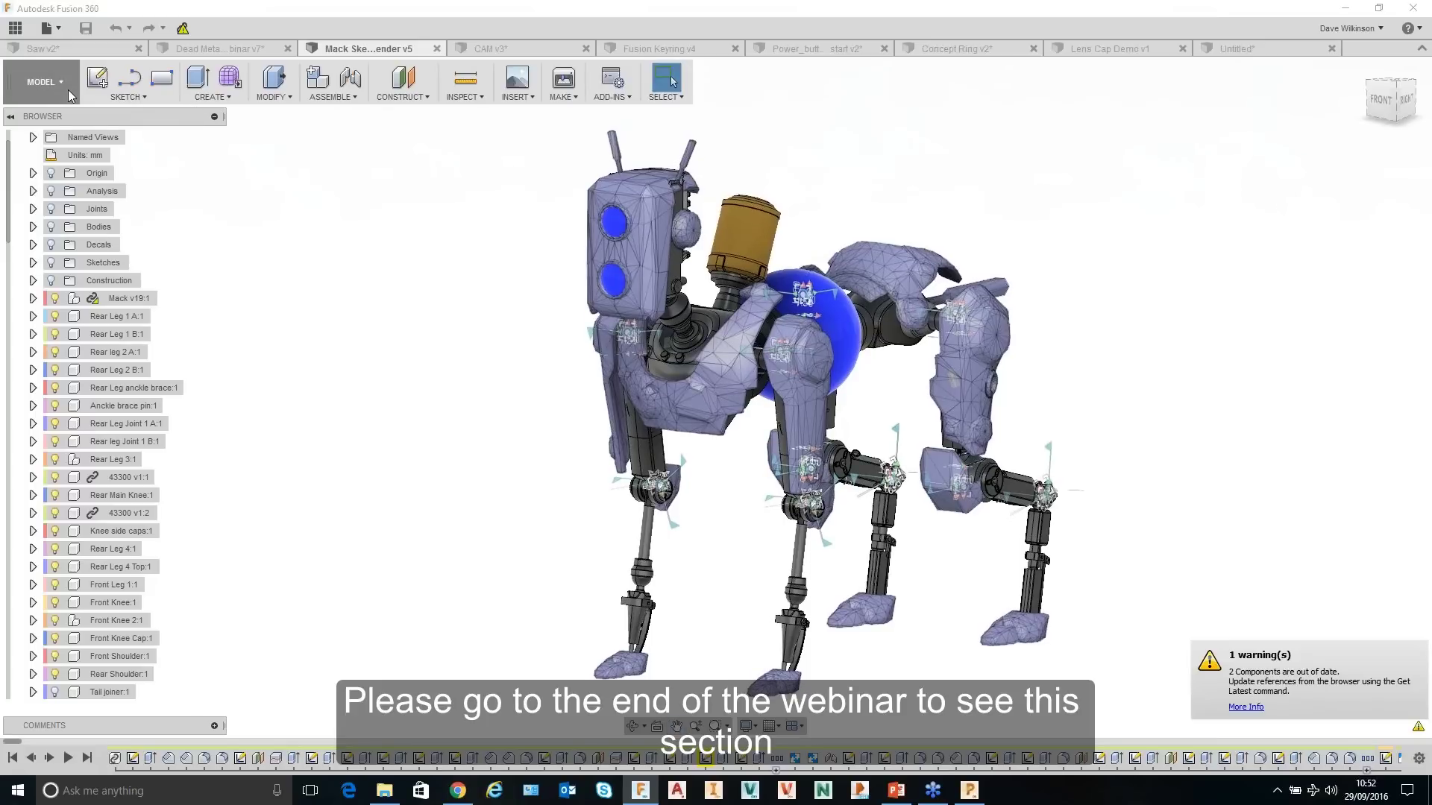
pyautogui.click(15, 28)
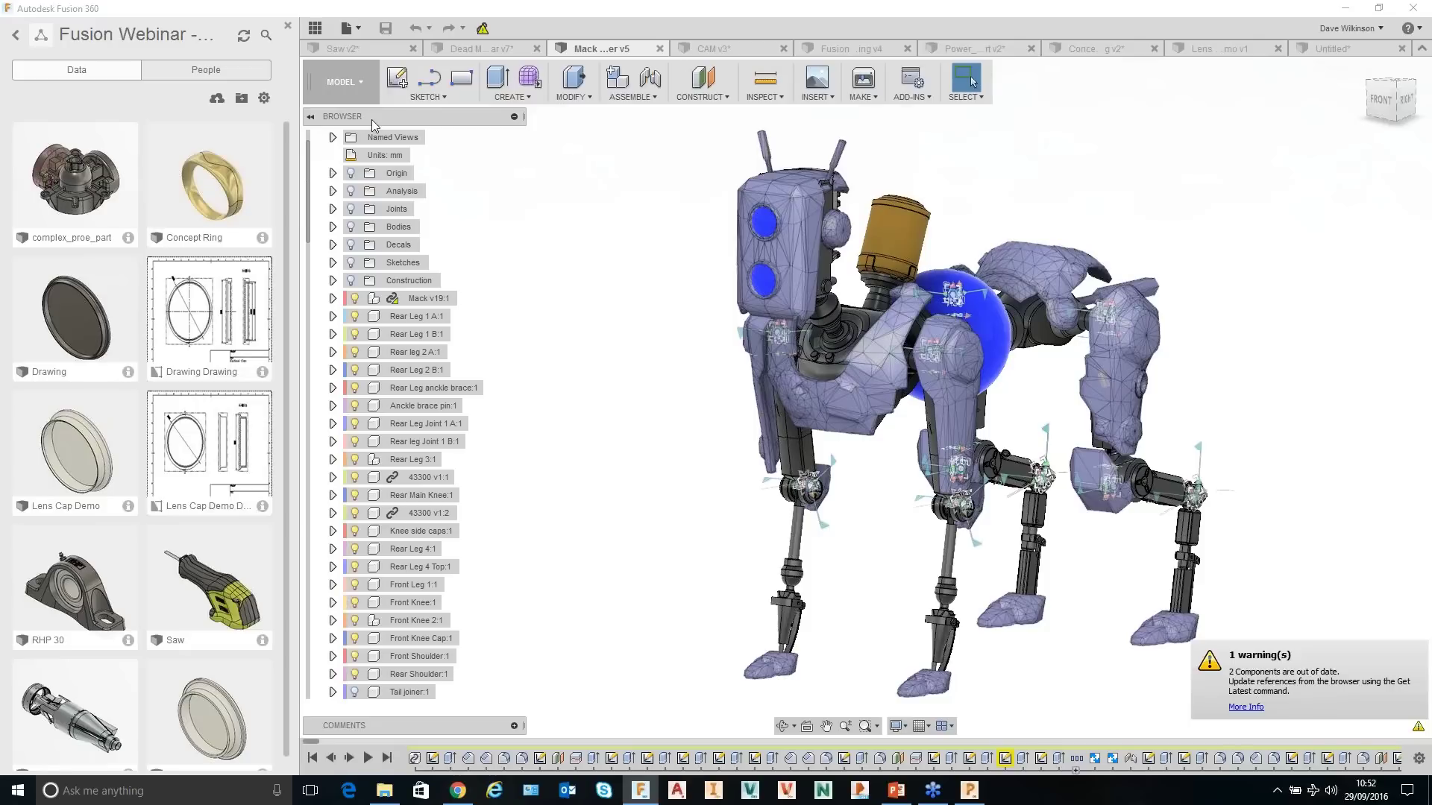
pyautogui.click(898, 792)
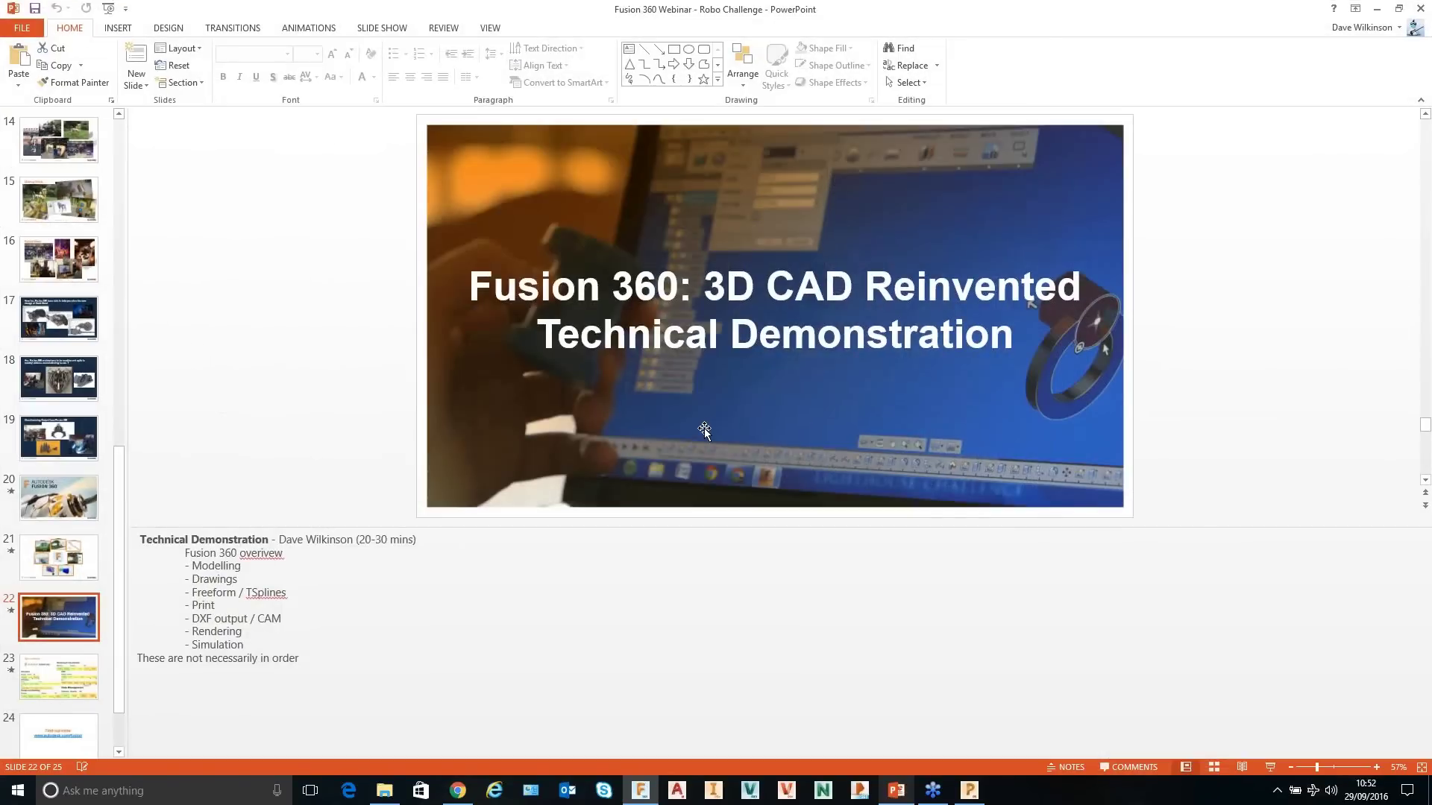
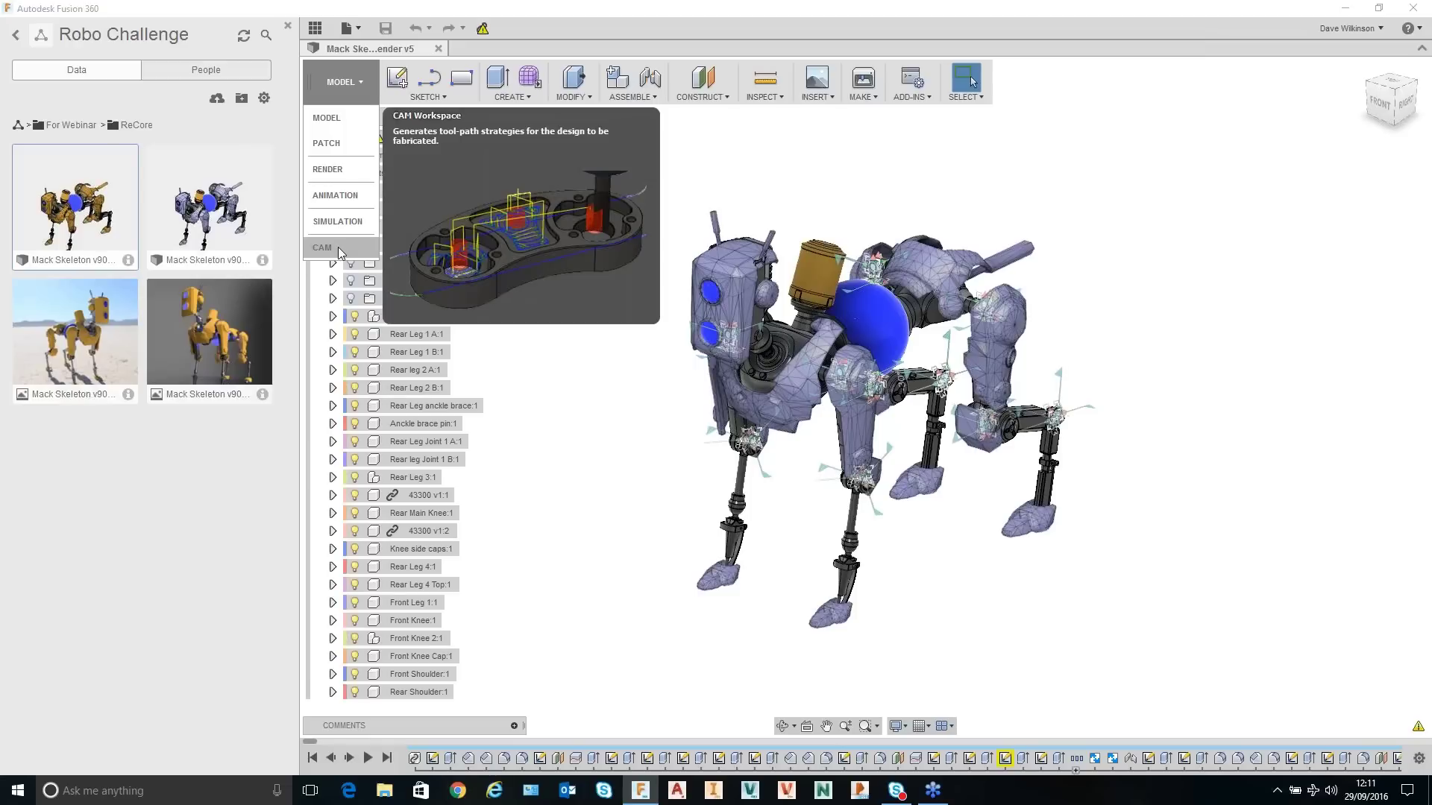
# Switch the Mack Skeleton model to the Render workspace and frame the whole robot.
pyautogui.click(338, 174)
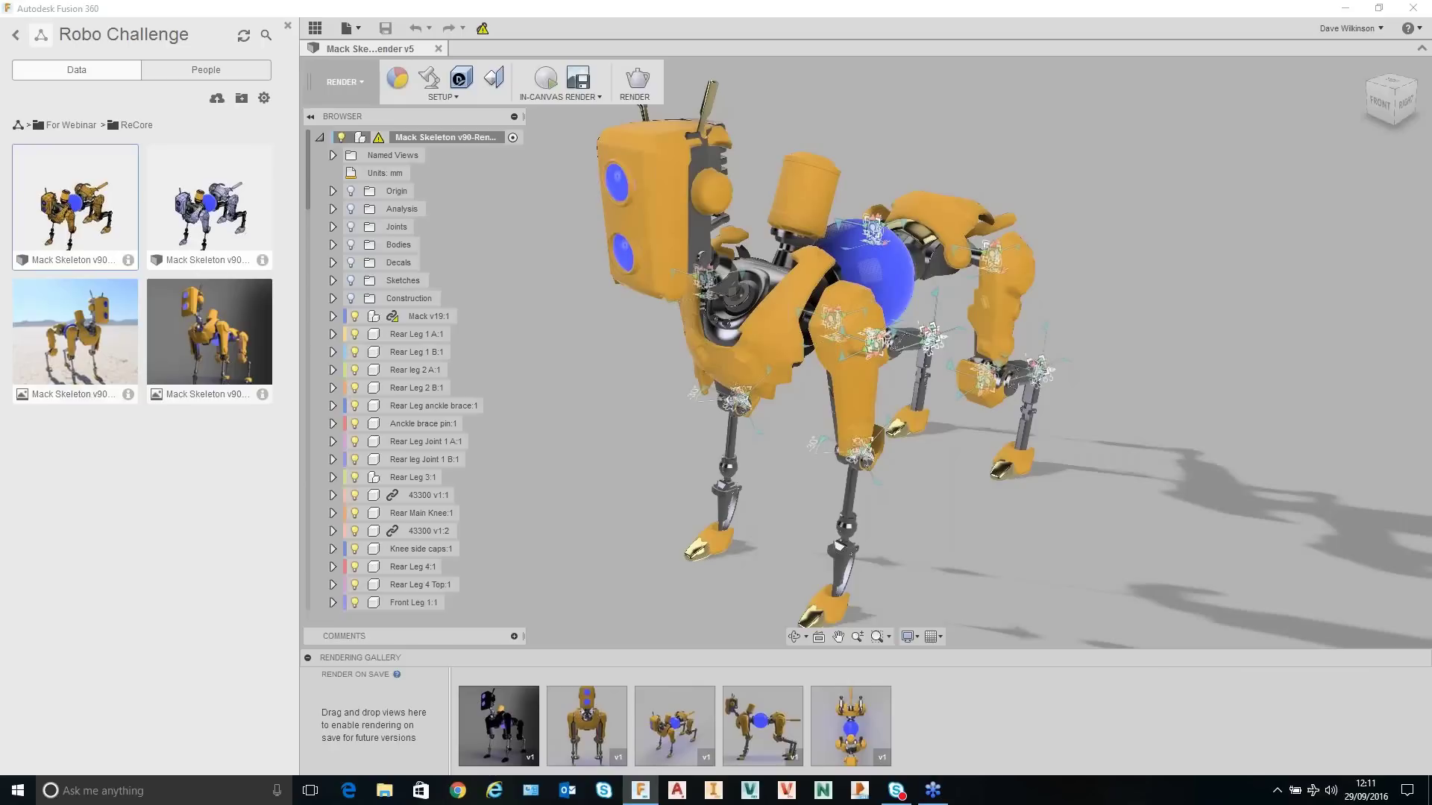
pyautogui.moveTo(926, 519)
pyautogui.mouseDown(button='middle')
pyautogui.moveTo(941, 539)
pyautogui.moveTo(929, 491)
pyautogui.mouseUp(button='middle')
pyautogui.scroll(-1, 929, 425)
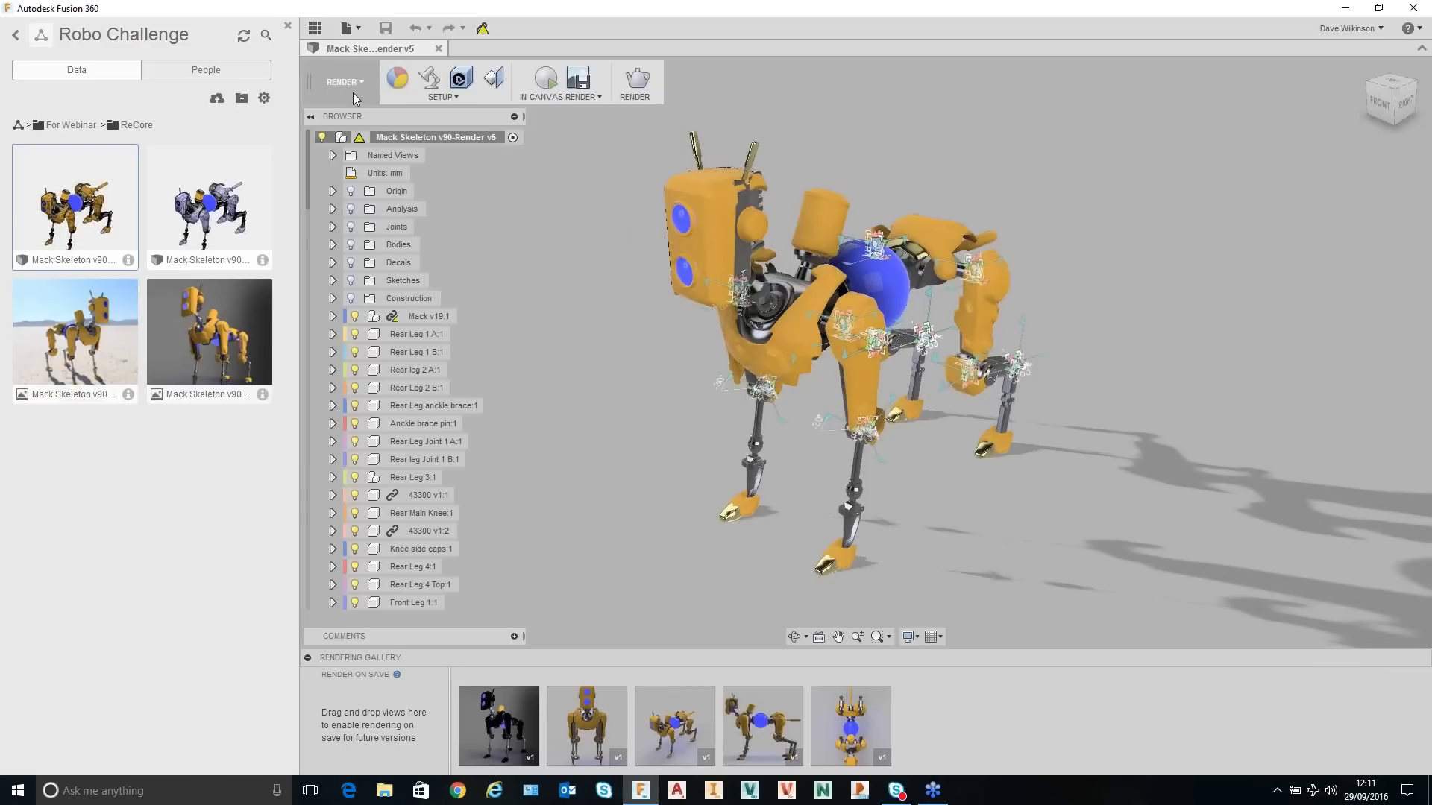
# Browse the Other category and its Water materials in the Fusion 360 Appearance Library and close the appearance settings.
pyautogui.click(398, 80)
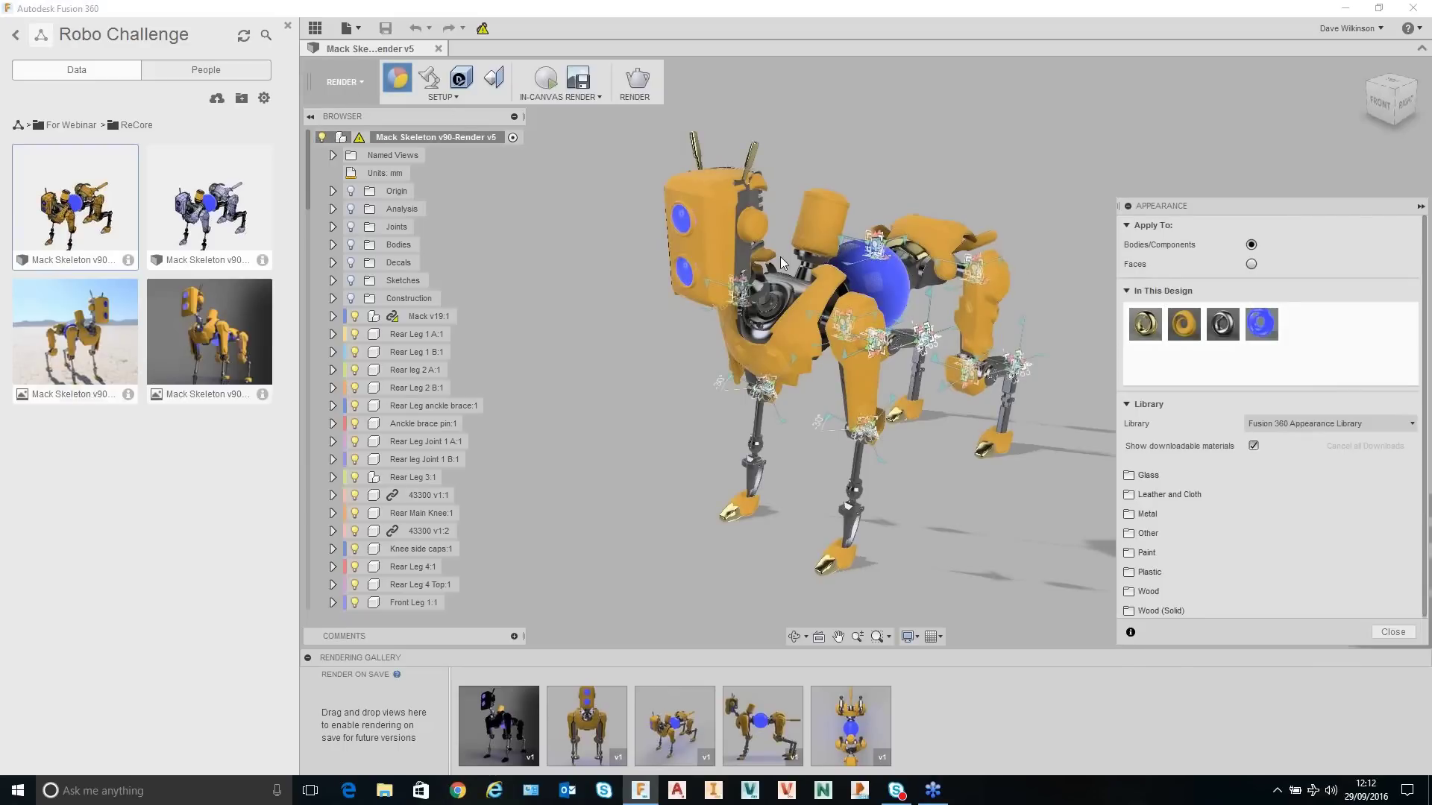
pyautogui.click(1149, 533)
pyautogui.scroll(-4, 1320, 514)
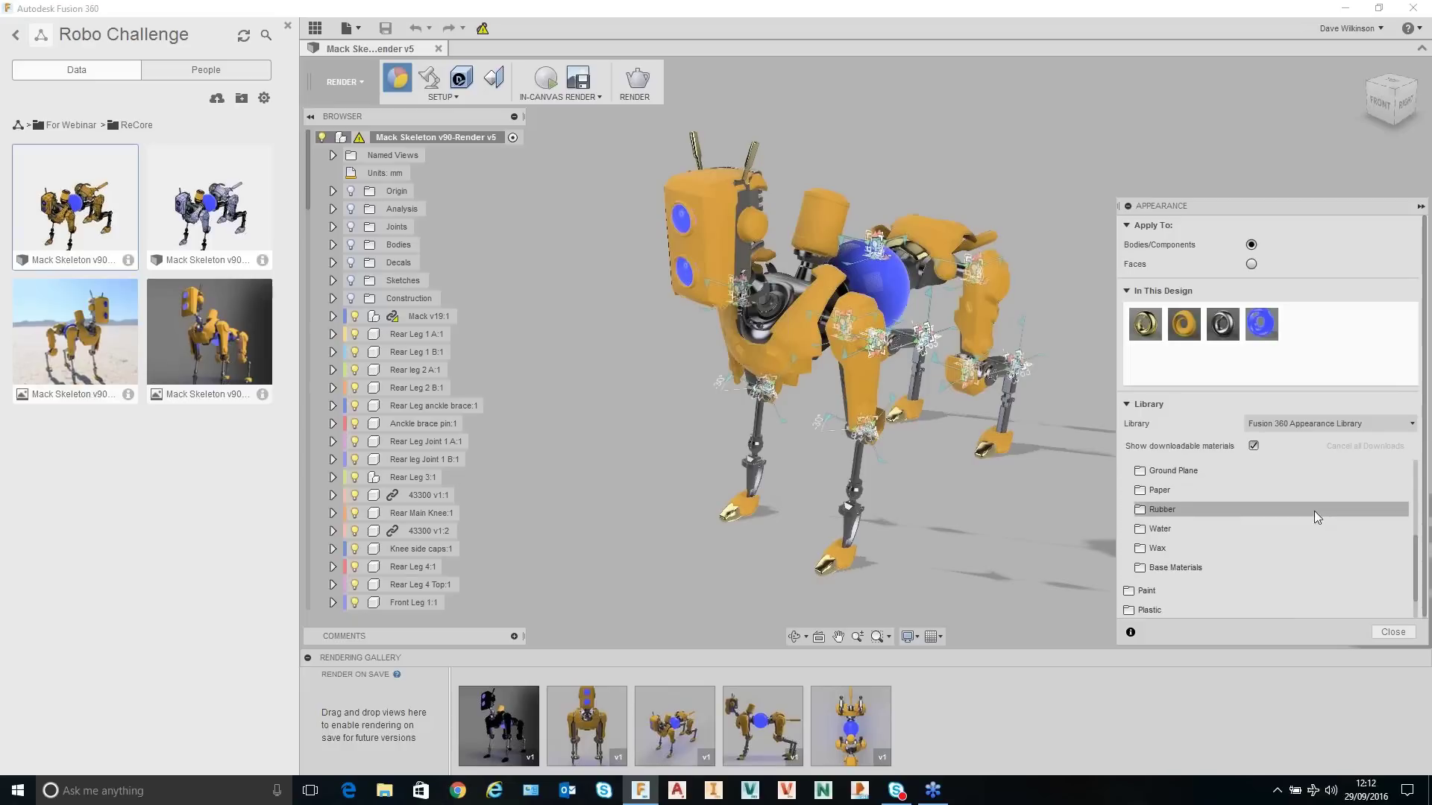
pyautogui.click(1157, 530)
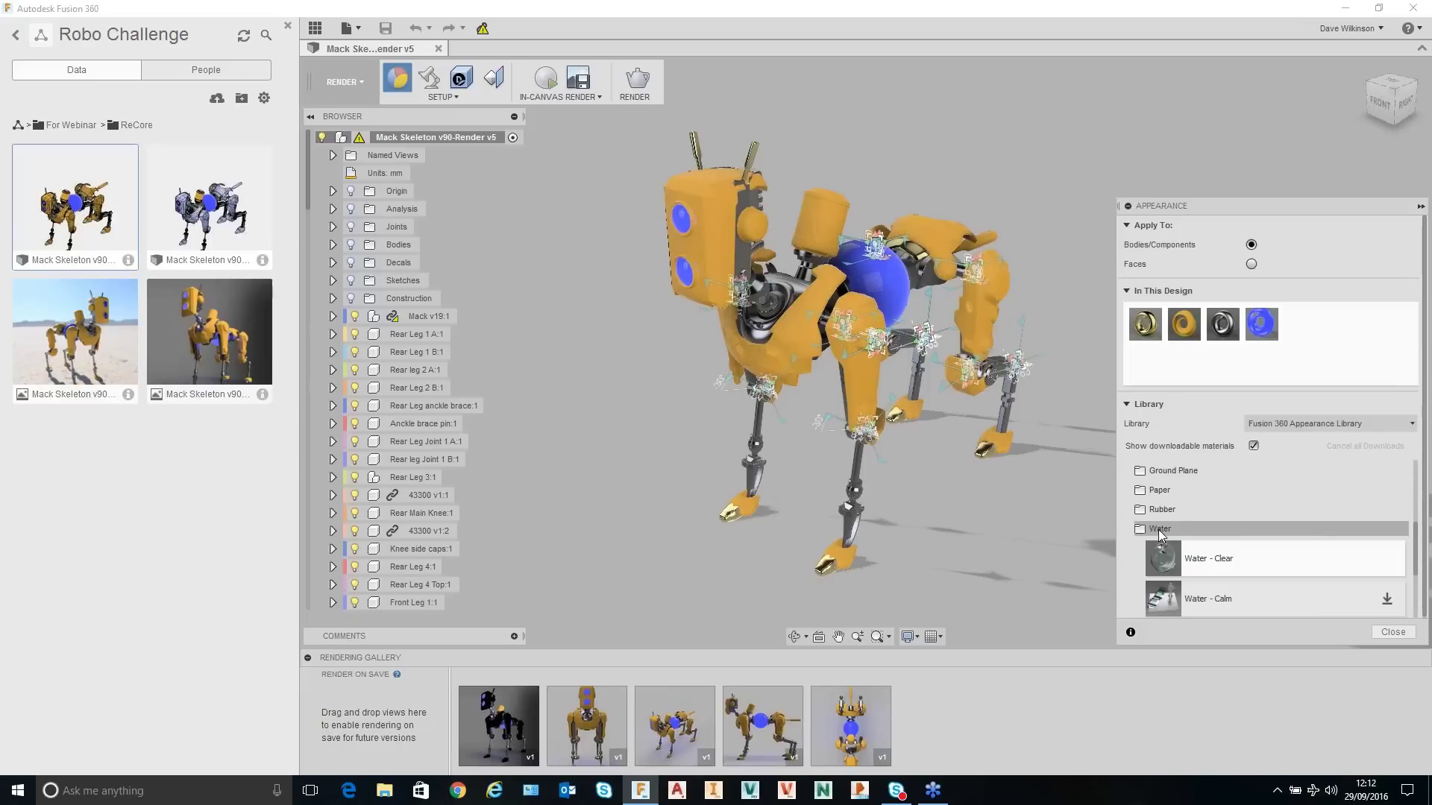
pyautogui.scroll(-2, 1154, 532)
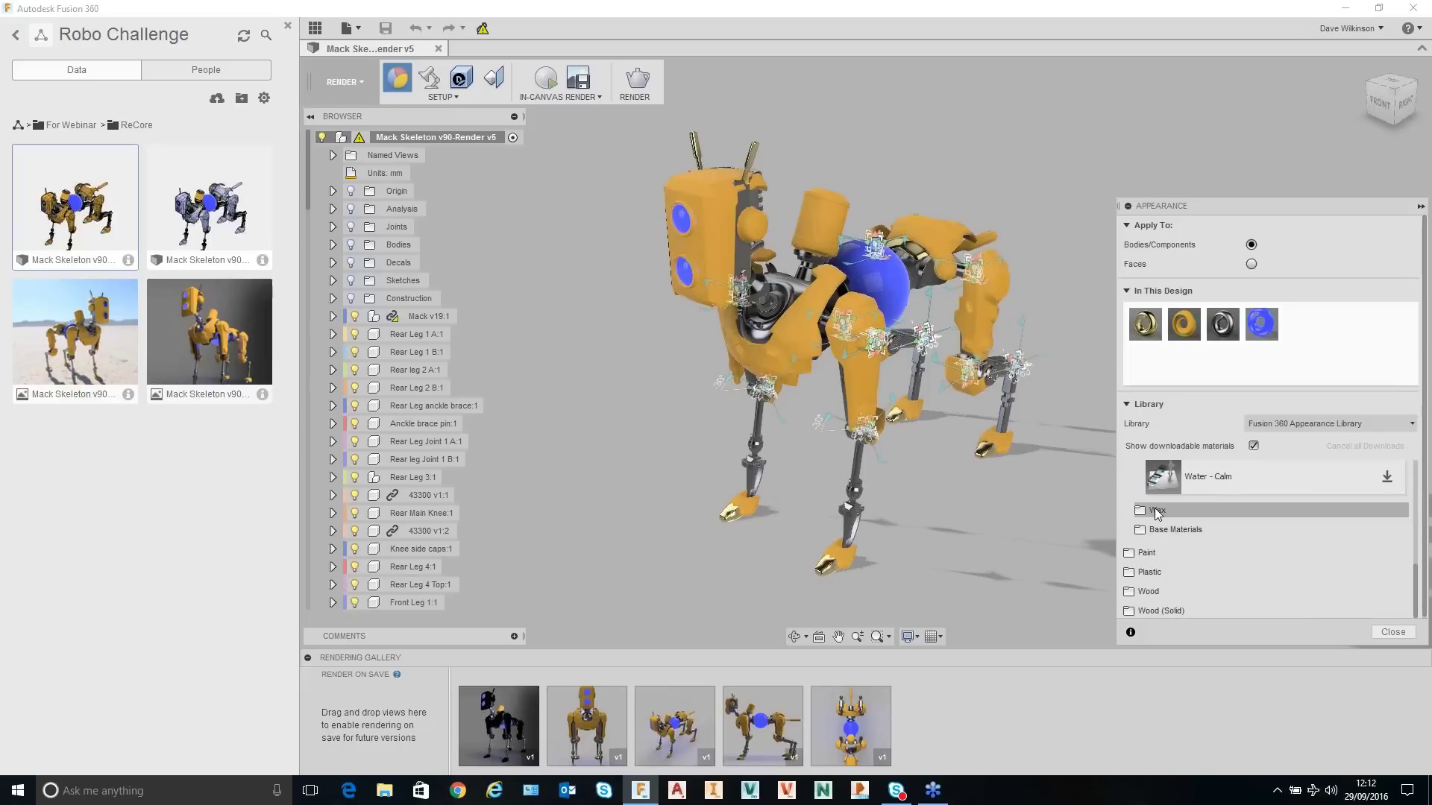
pyautogui.click(1393, 631)
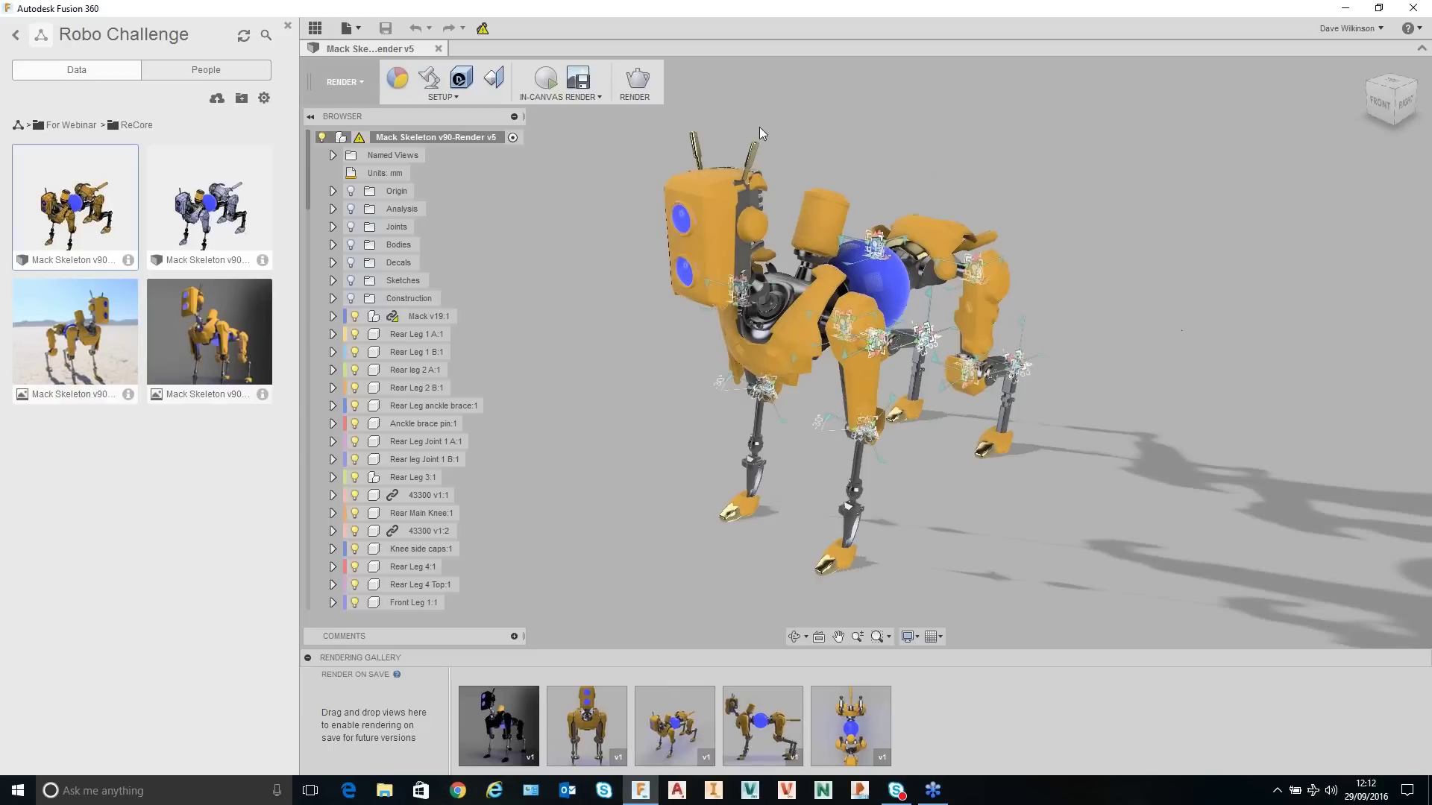
# Open the render scene settings and clear space around the robot by hiding the project files and collapsing the browser.
pyautogui.click(429, 77)
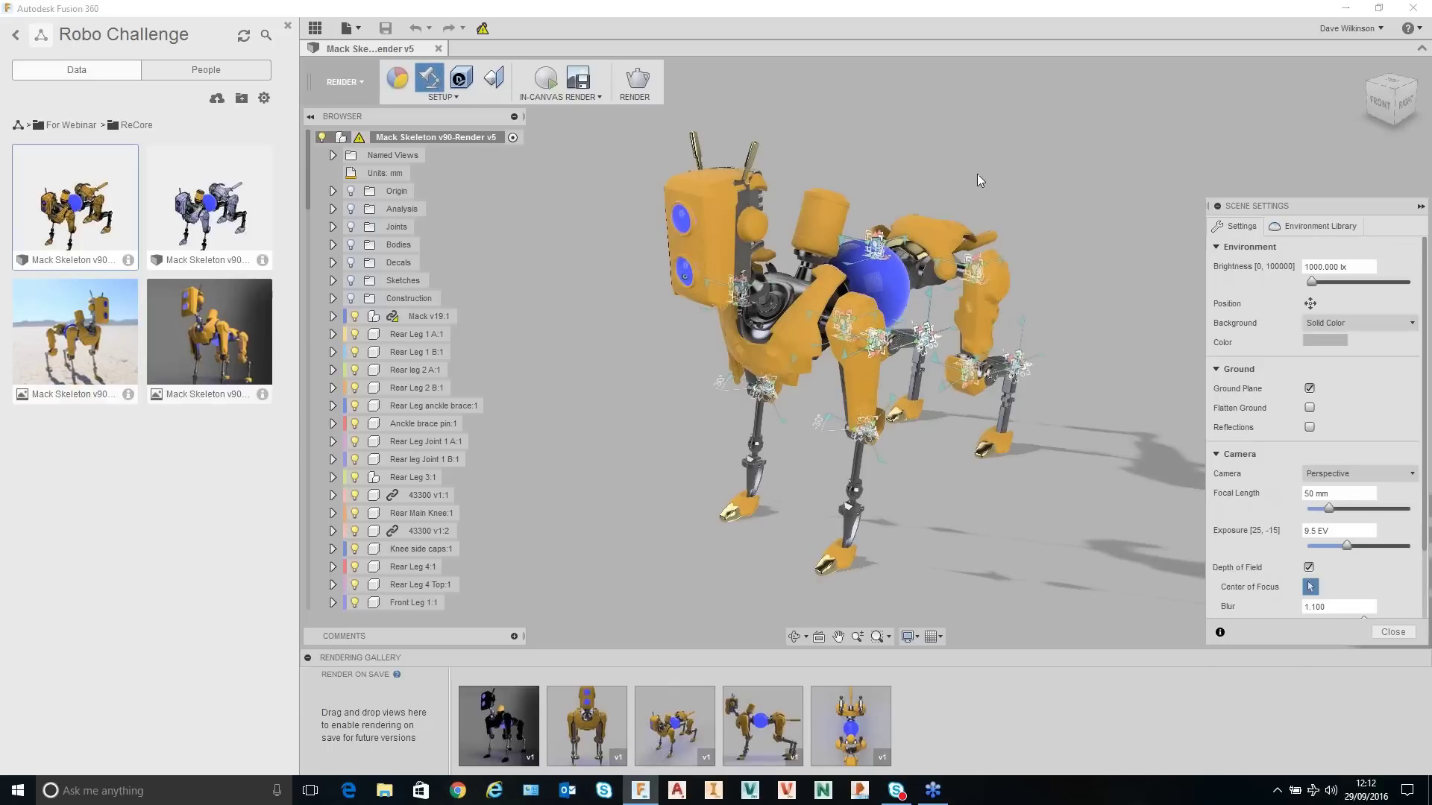
pyautogui.click(316, 29)
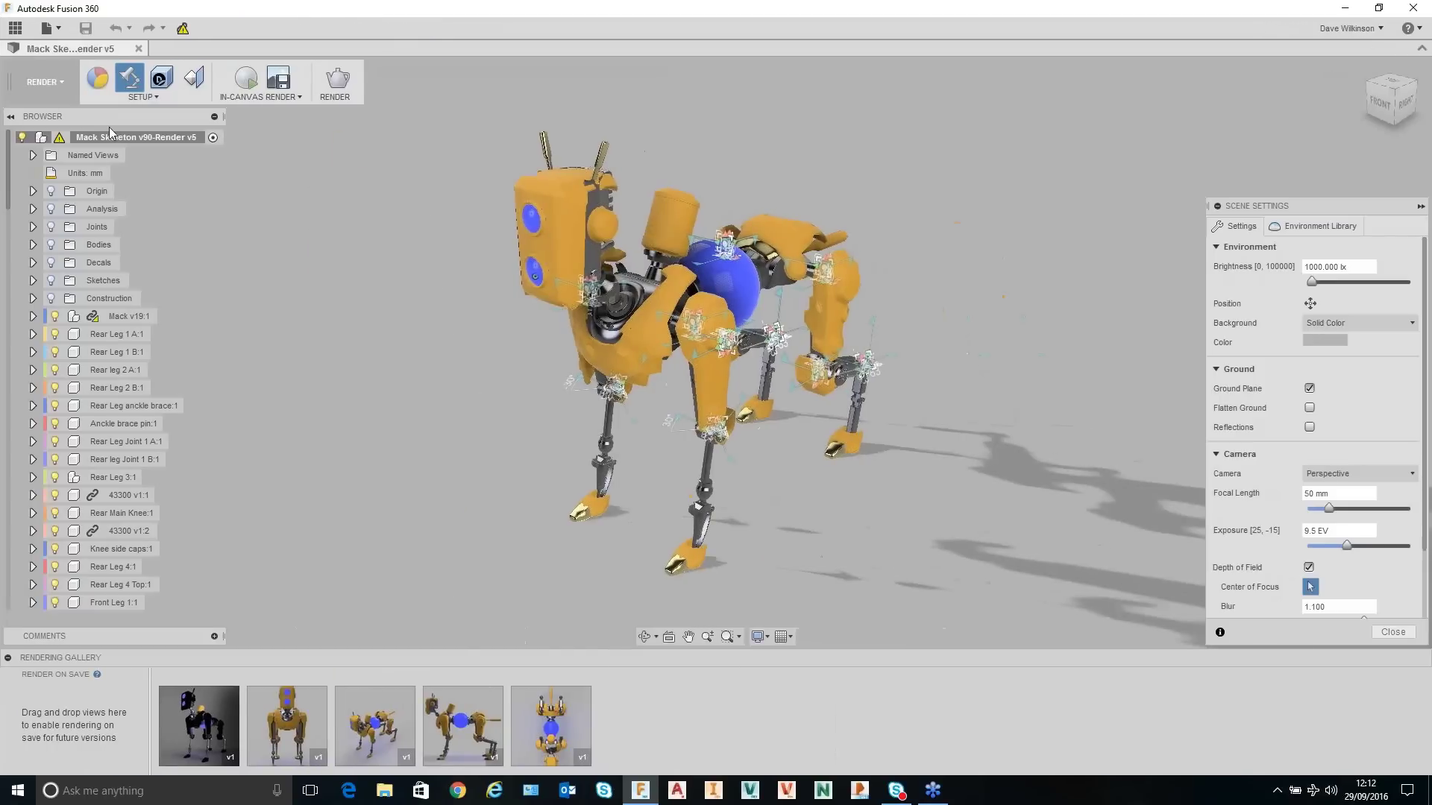
pyautogui.click(11, 117)
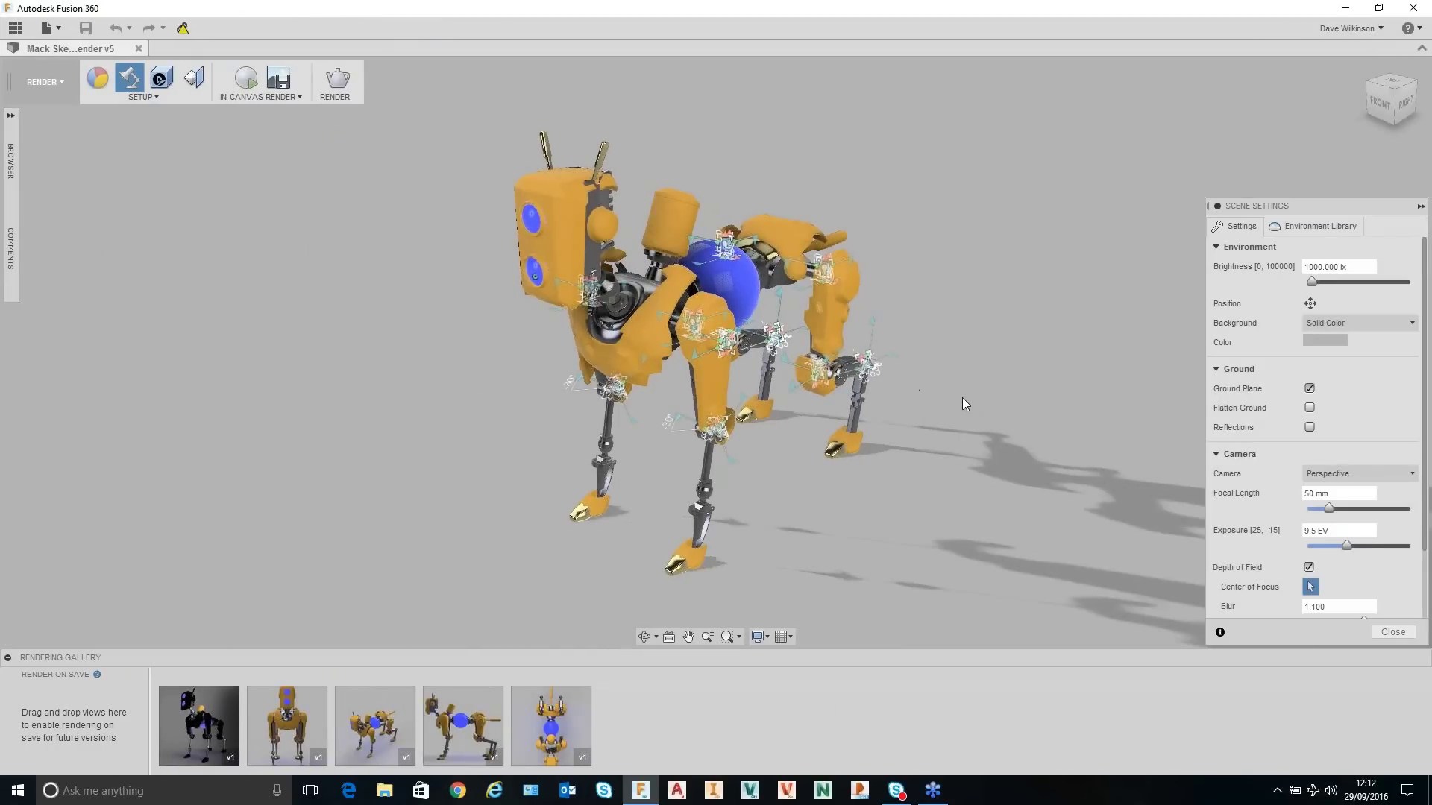
# Orbit to a lower front view of the robot and choose the Perspective camera.
pyautogui.moveTo(962, 397); pyautogui.dragTo(916, 449, button='middle')
pyautogui.click(767, 638)
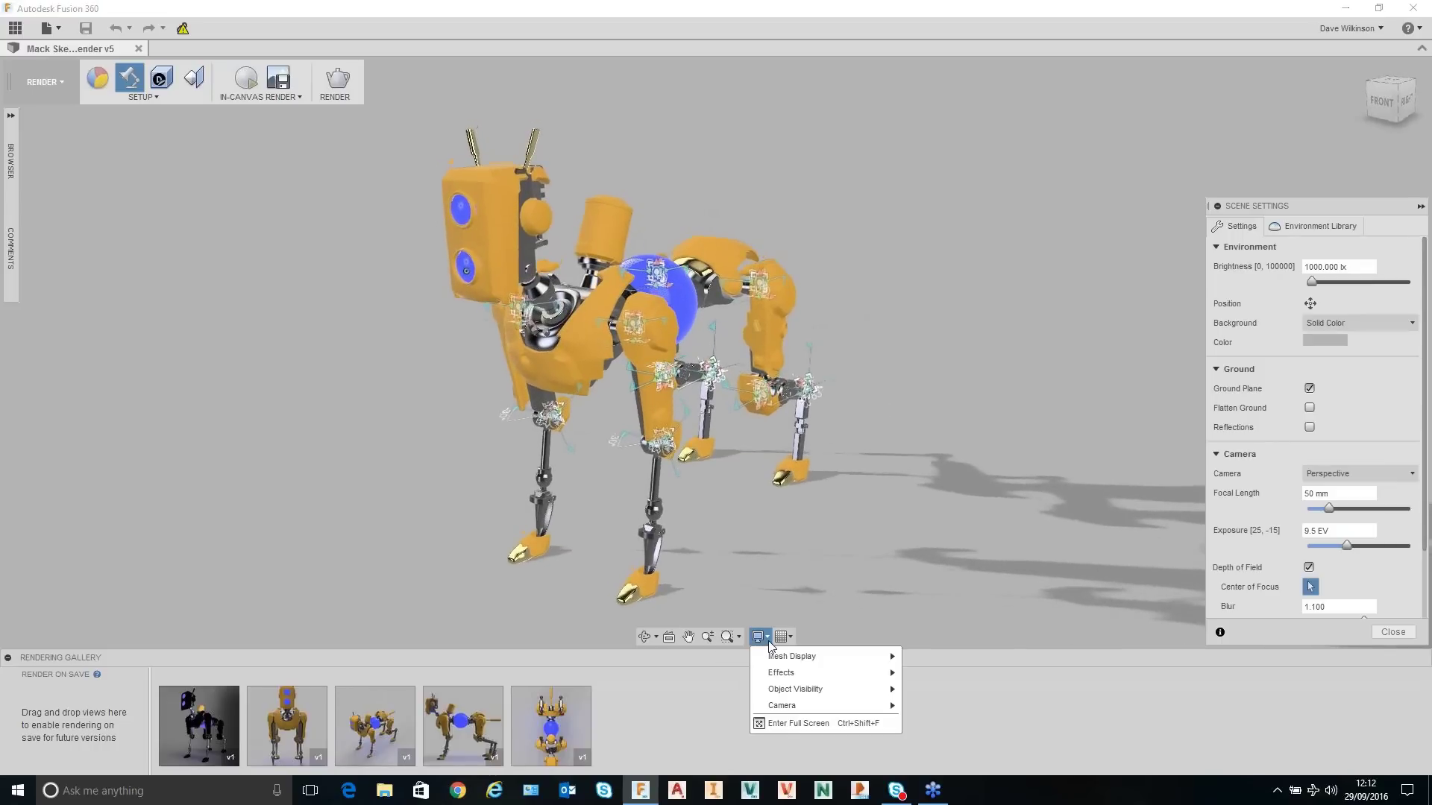
pyautogui.moveTo(808, 706)
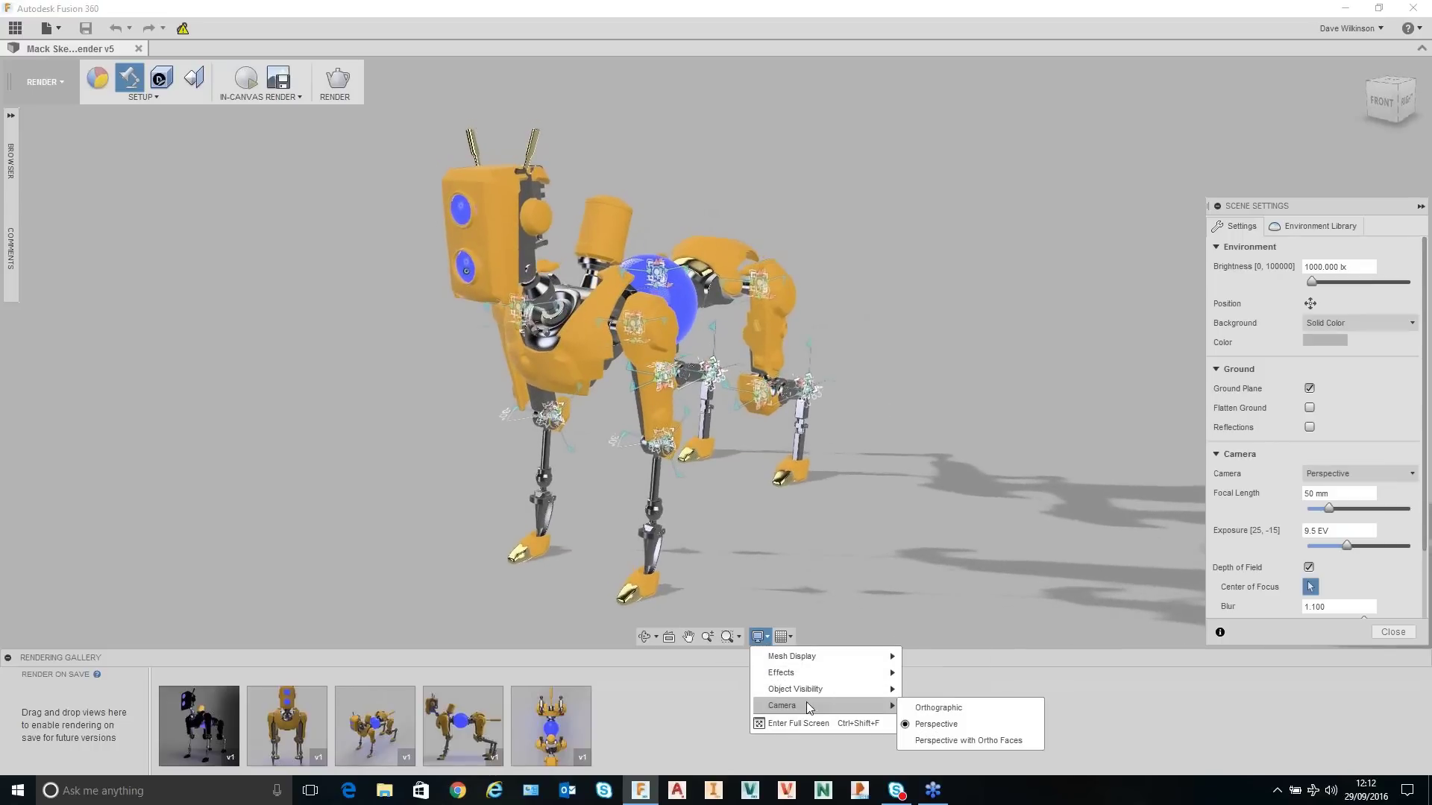
pyautogui.click(954, 723)
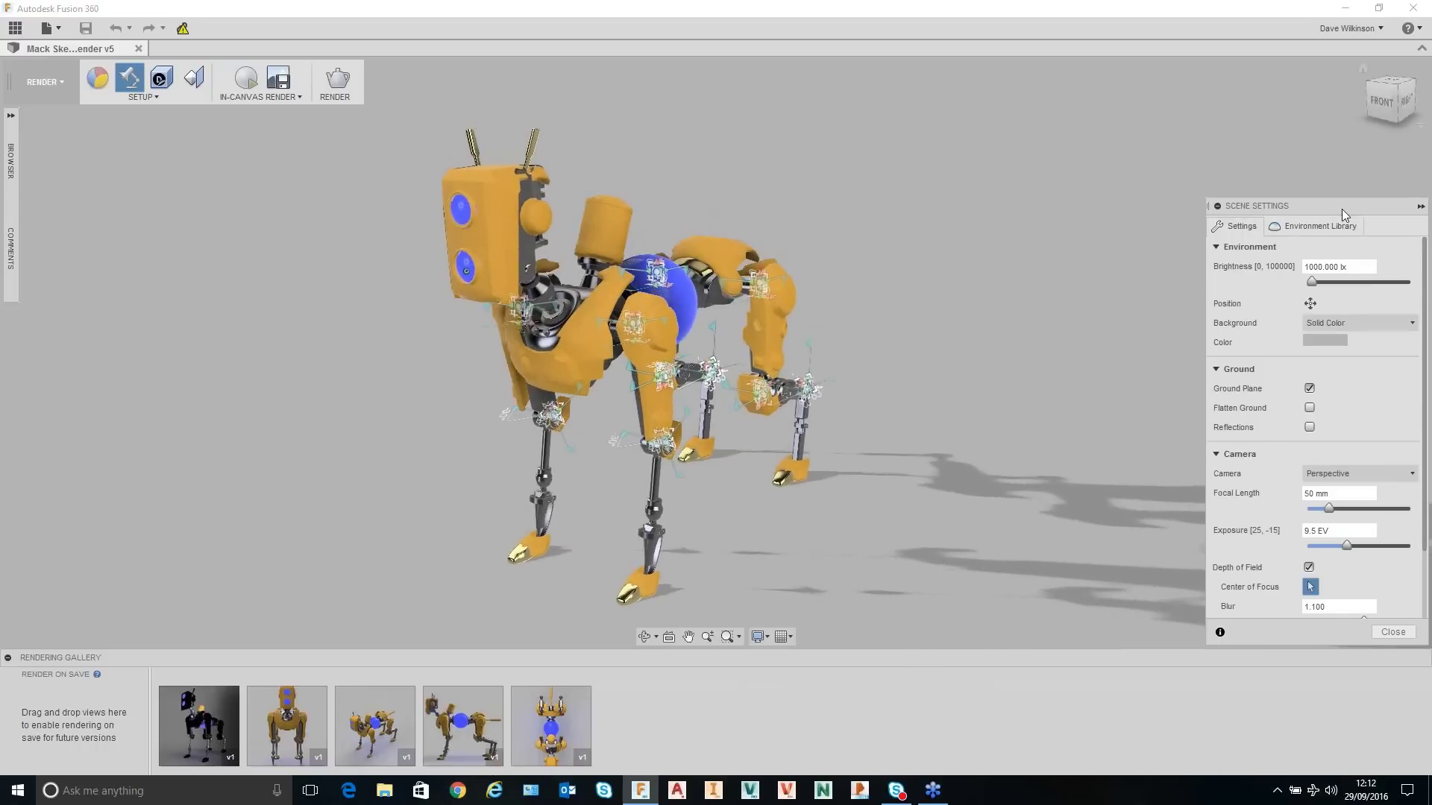
# Reposition the scene settings dialog and set the camera's focal length to 28 mm.
pyautogui.moveTo(1341, 209); pyautogui.dragTo(1312, 189)
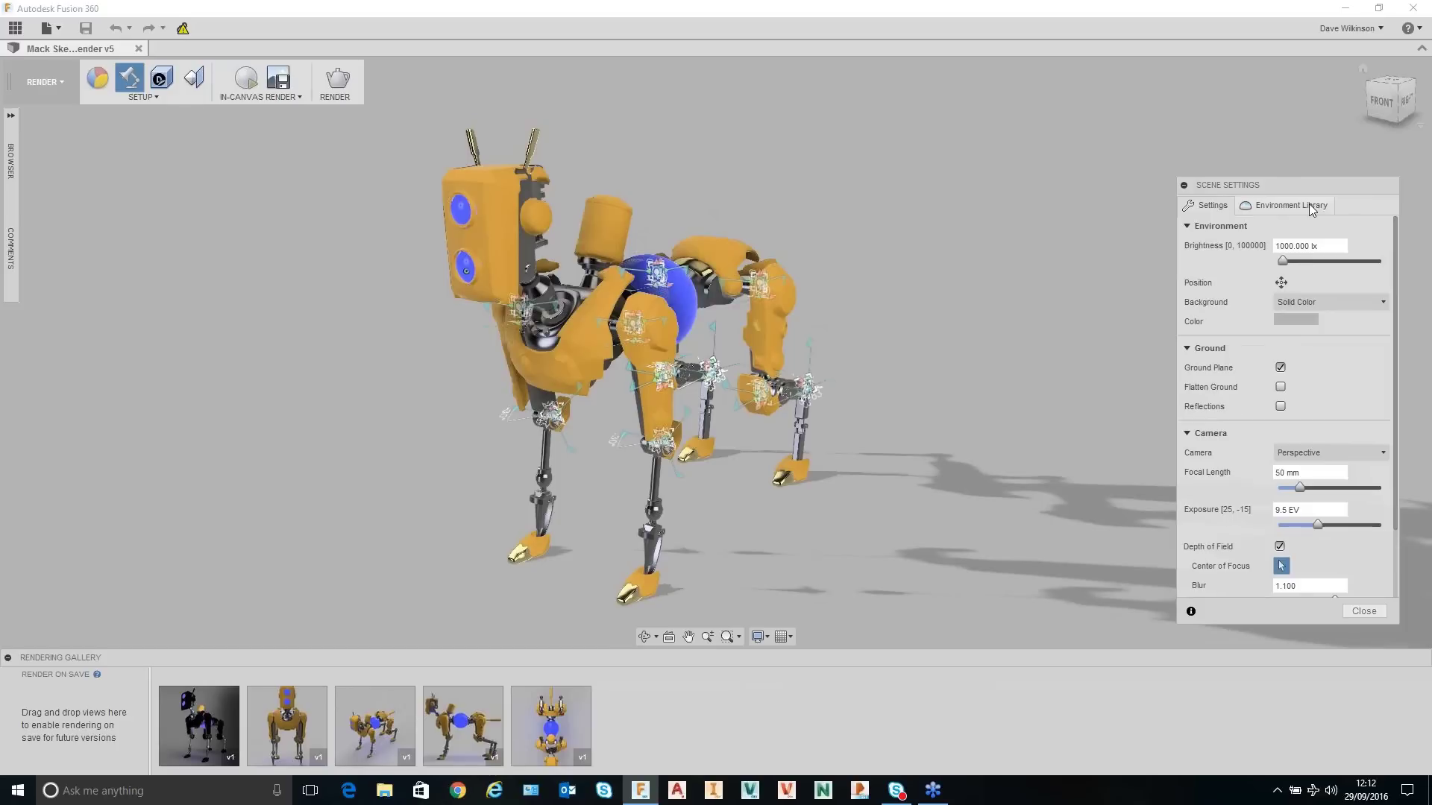
pyautogui.keyDown('shift'); pyautogui.moveTo(1001, 359); pyautogui.dragTo(1024, 368, button='middle'); pyautogui.keyUp('shift')
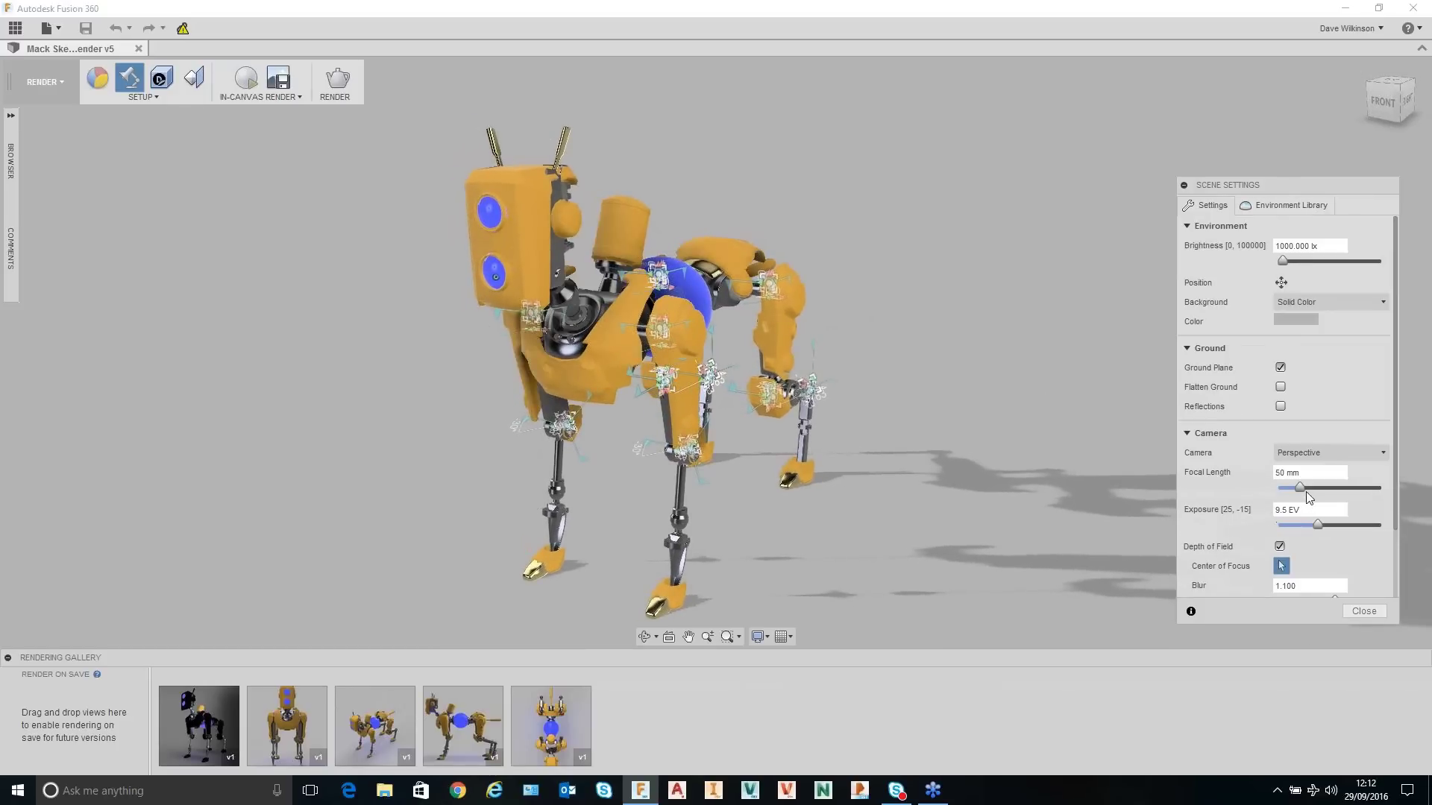
pyautogui.keyDown('shift'); pyautogui.moveTo(1067, 441); pyautogui.dragTo(1107, 441, button='middle'); pyautogui.keyUp('shift')
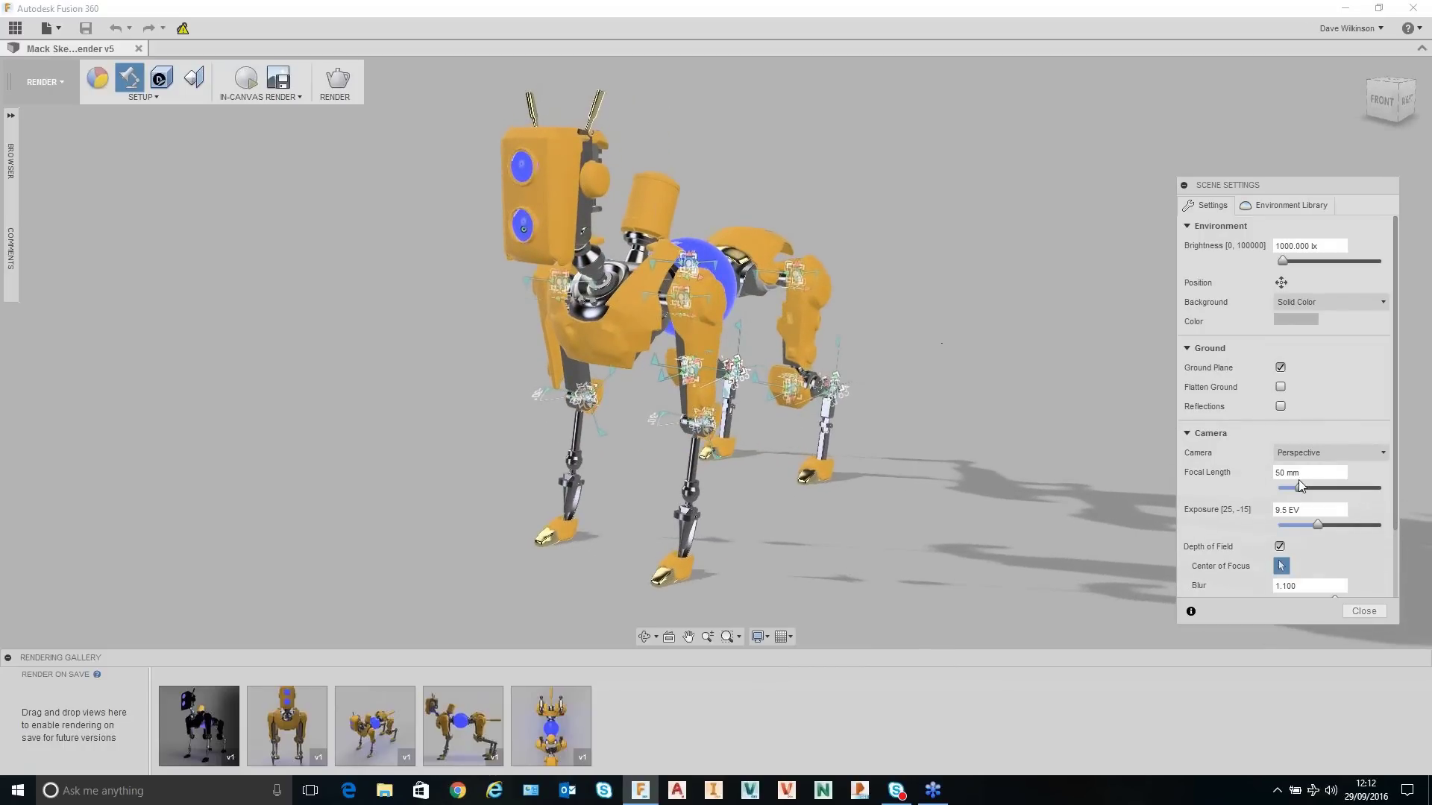
pyautogui.moveTo(1300, 488); pyautogui.dragTo(1285, 495)
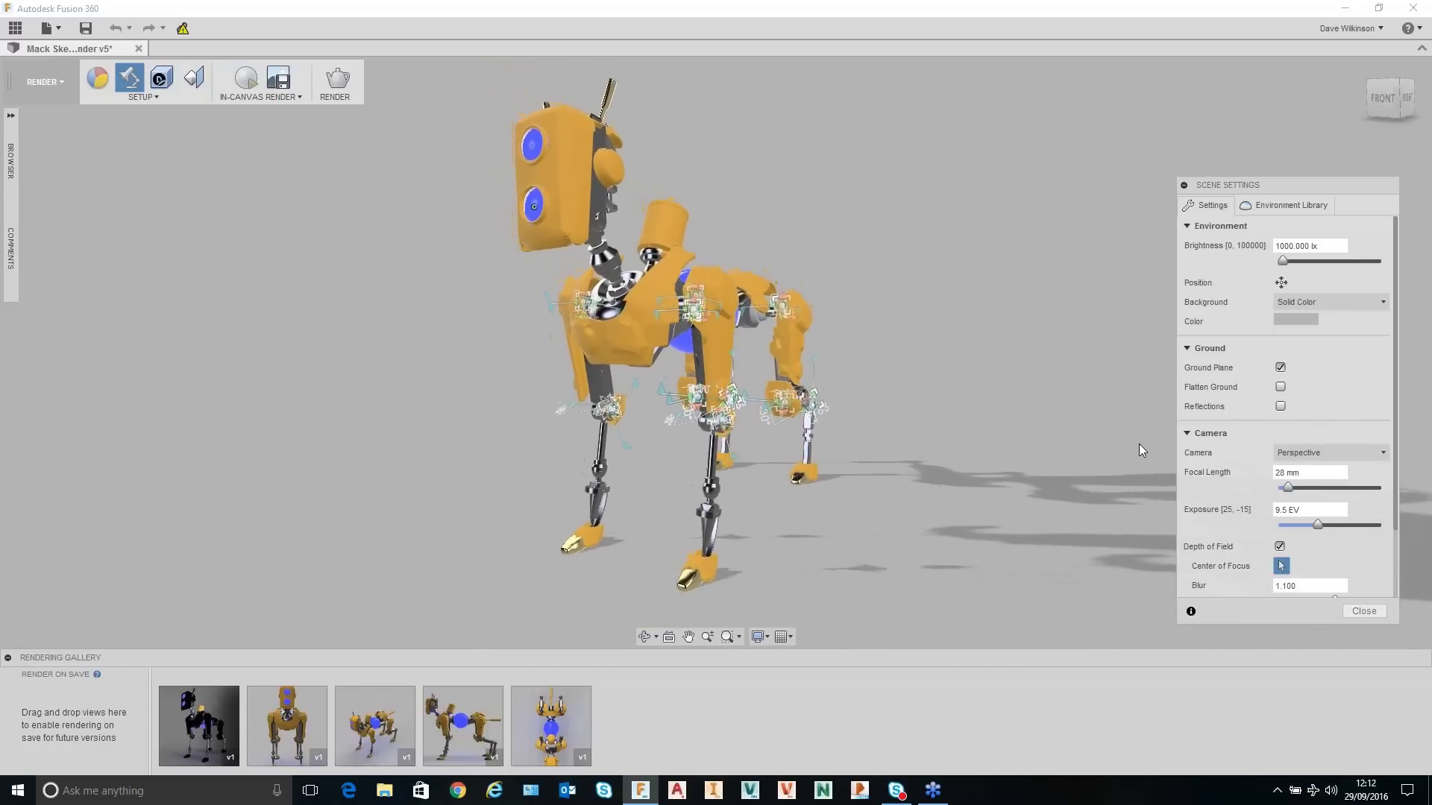
# Turn the robot further towards the front, disable depth of field, and close the scene settings.
pyautogui.keyDown('shift'); pyautogui.moveTo(1133, 445); pyautogui.dragTo(981, 412, button='middle'); pyautogui.keyUp('shift')
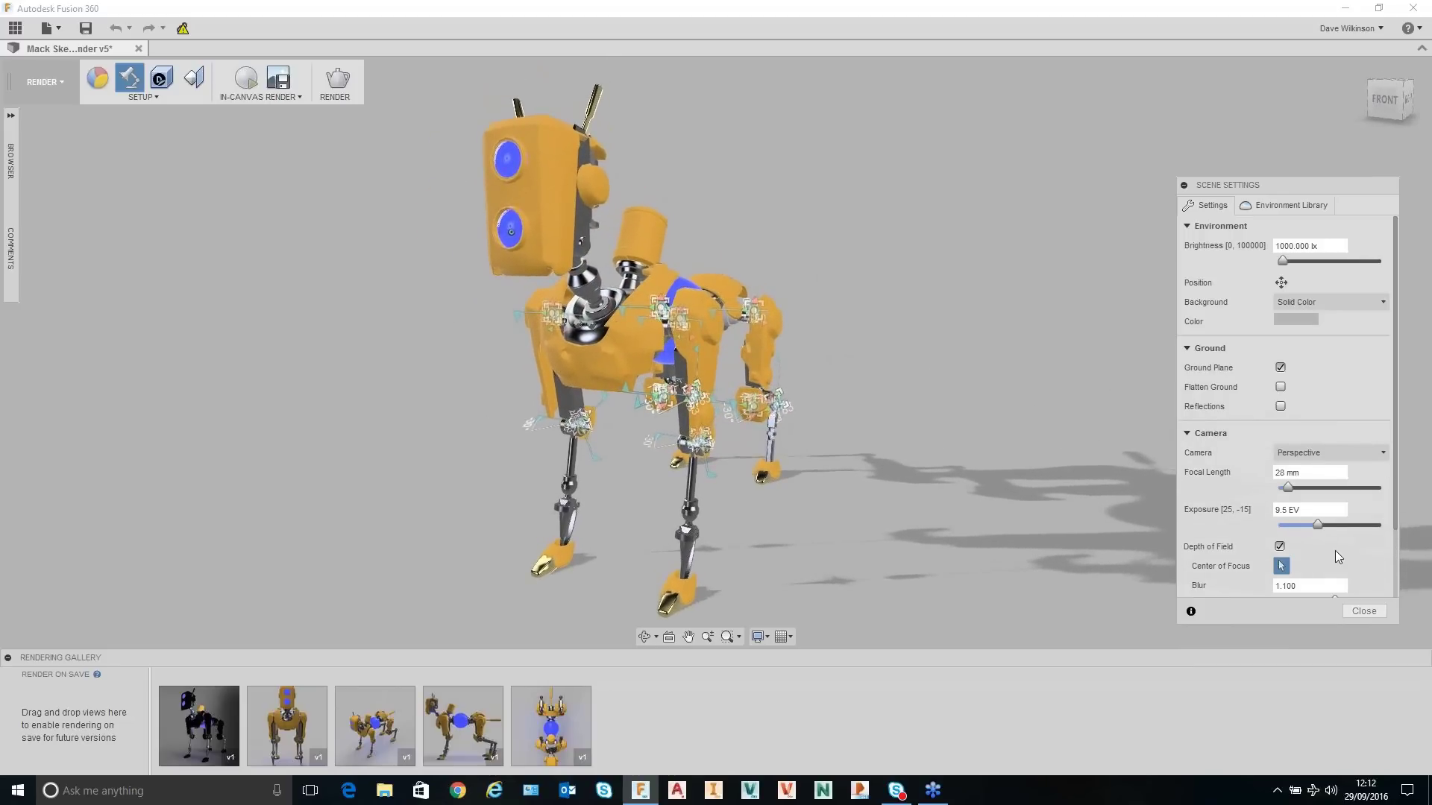
pyautogui.click(1279, 547)
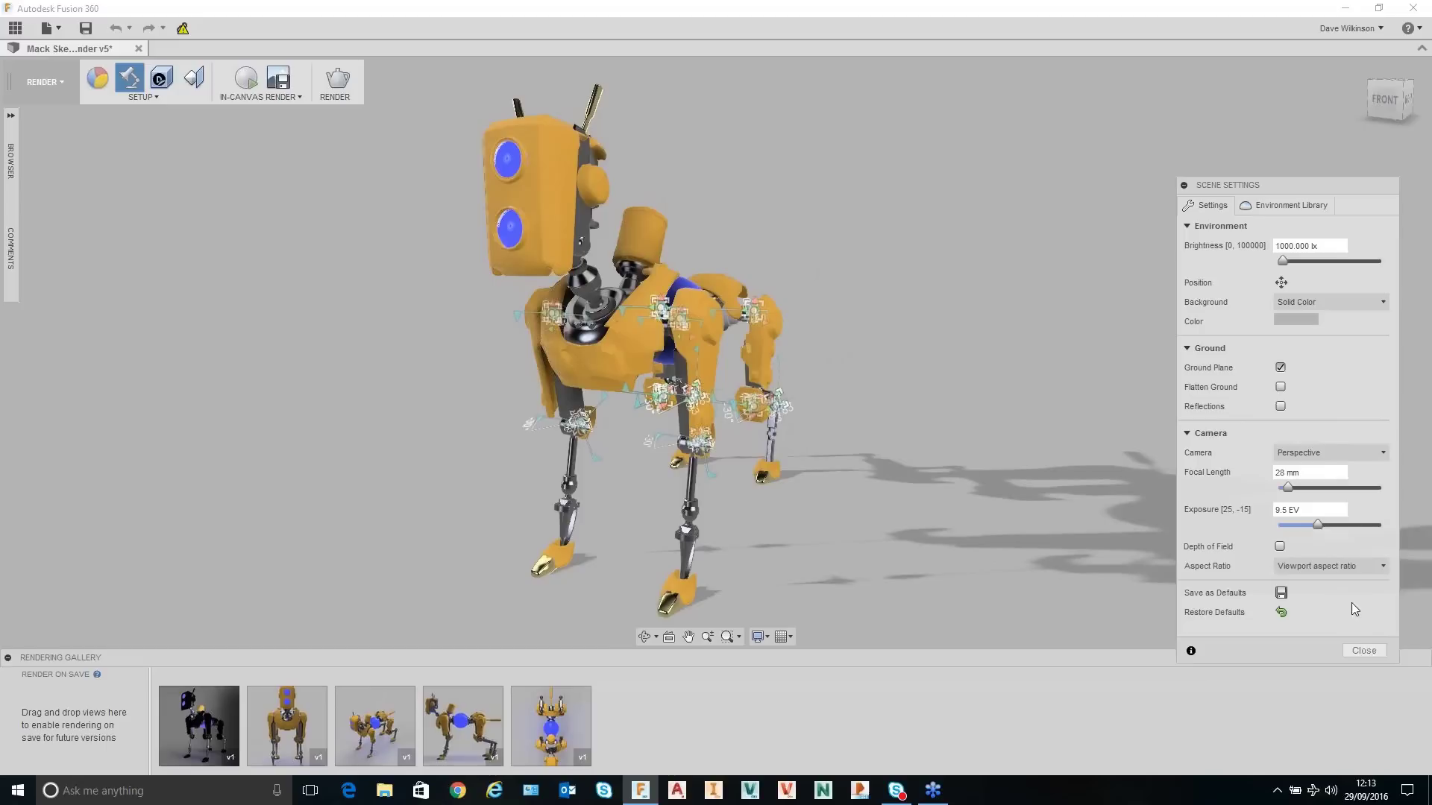
pyautogui.click(1363, 650)
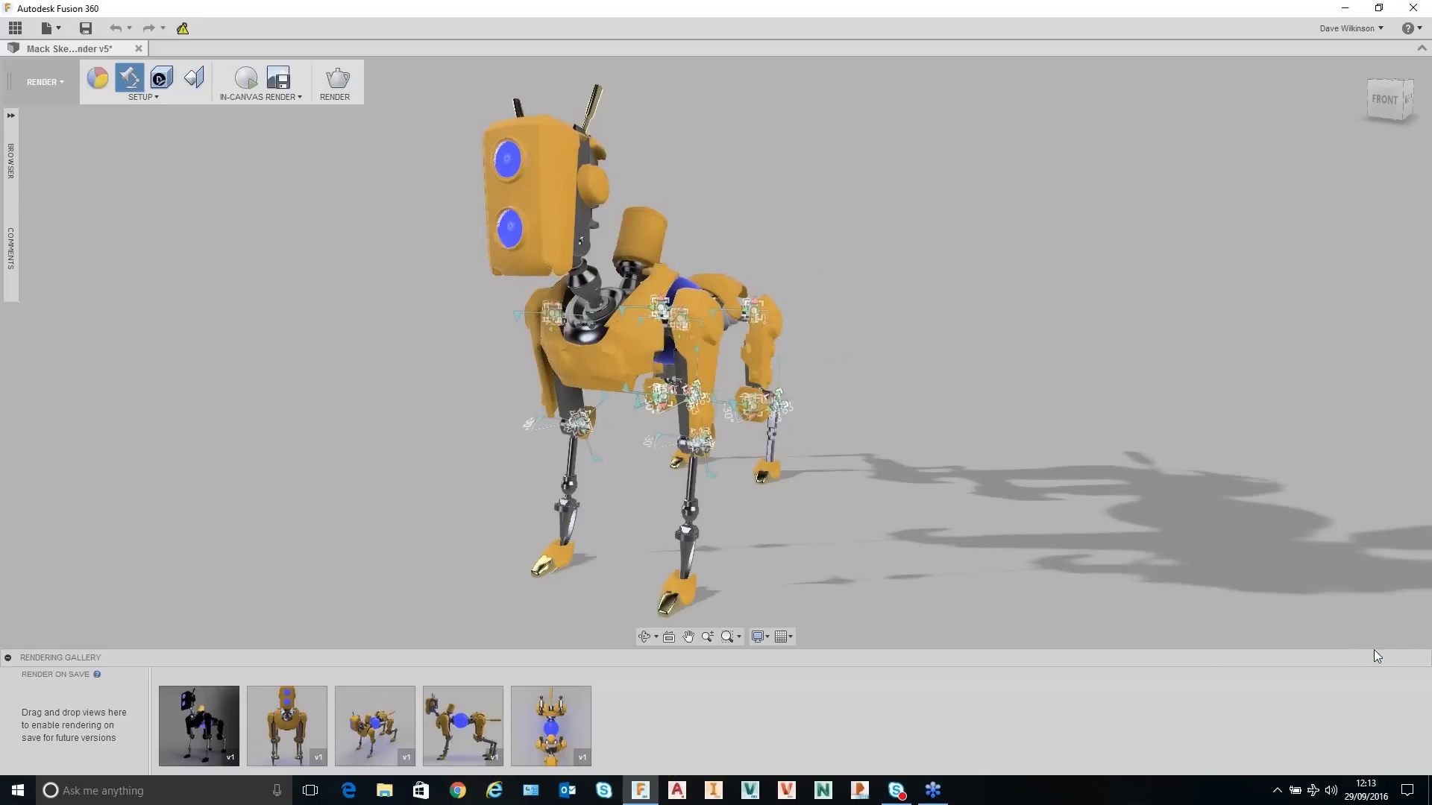
# Preview the robot with an in-canvas render at Advanced quality and stop the render.
pyautogui.click(250, 82)
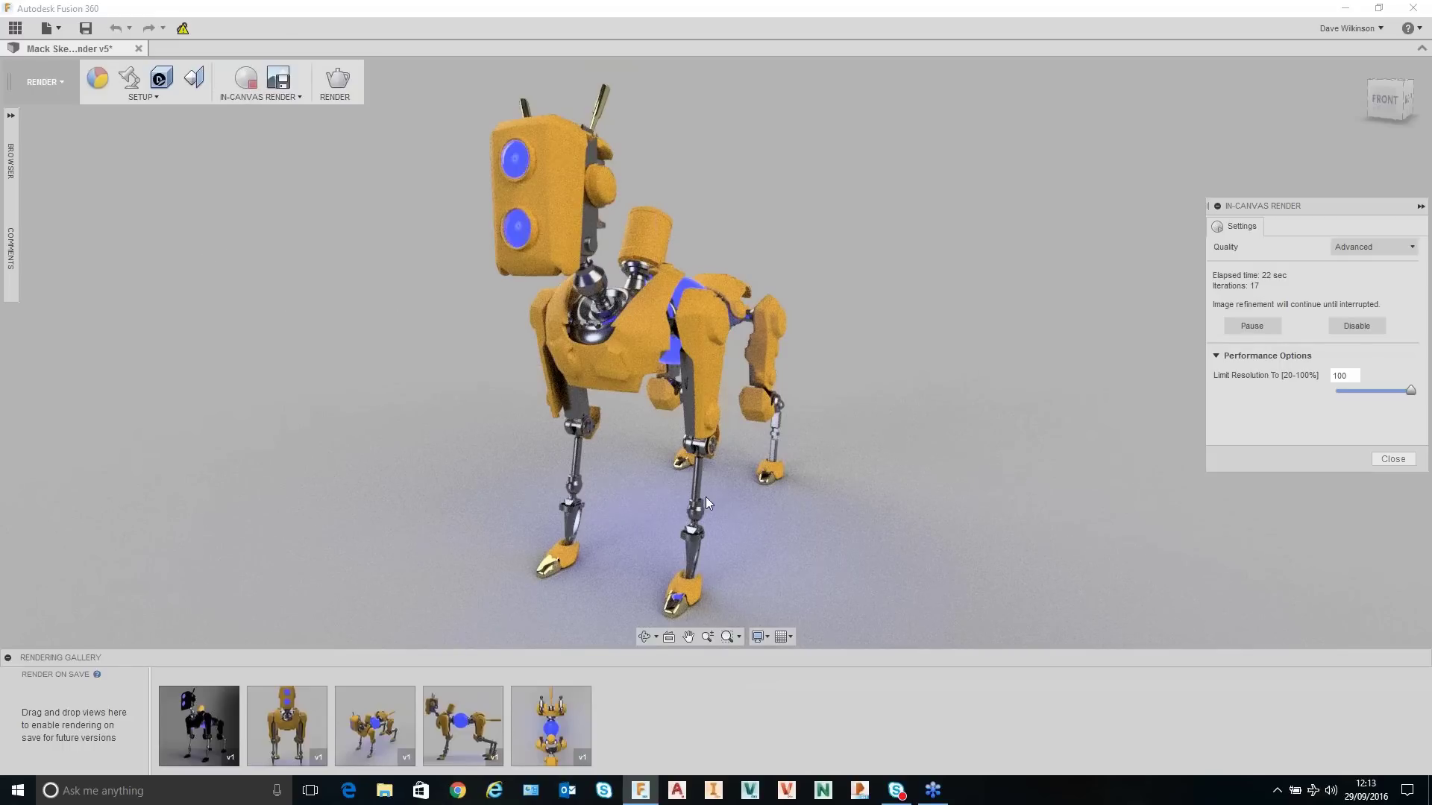
pyautogui.click(676, 300)
pyautogui.click(246, 78)
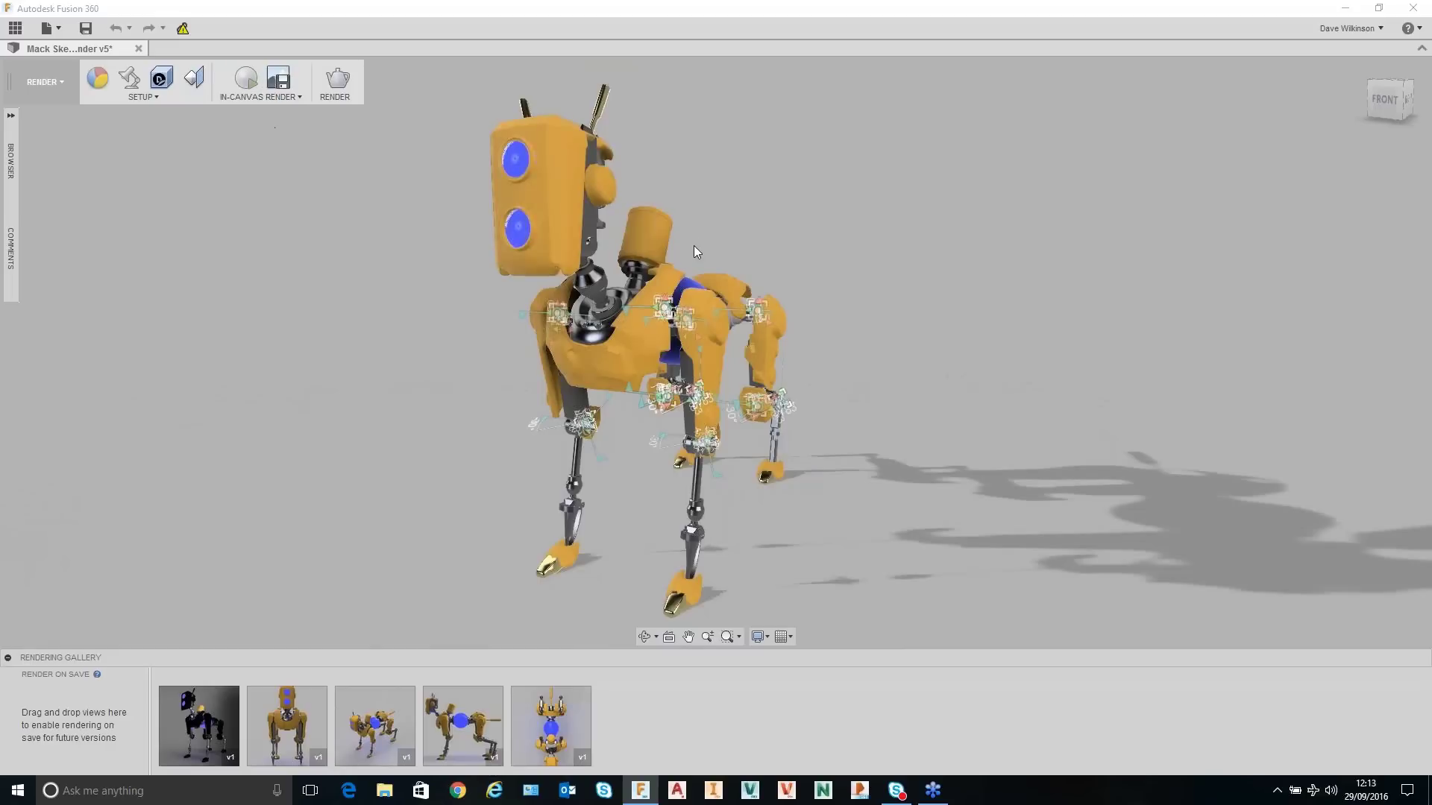
# Apply the Dry lake bed environment to the scene and set the background to Environment.
pyautogui.click(130, 77)
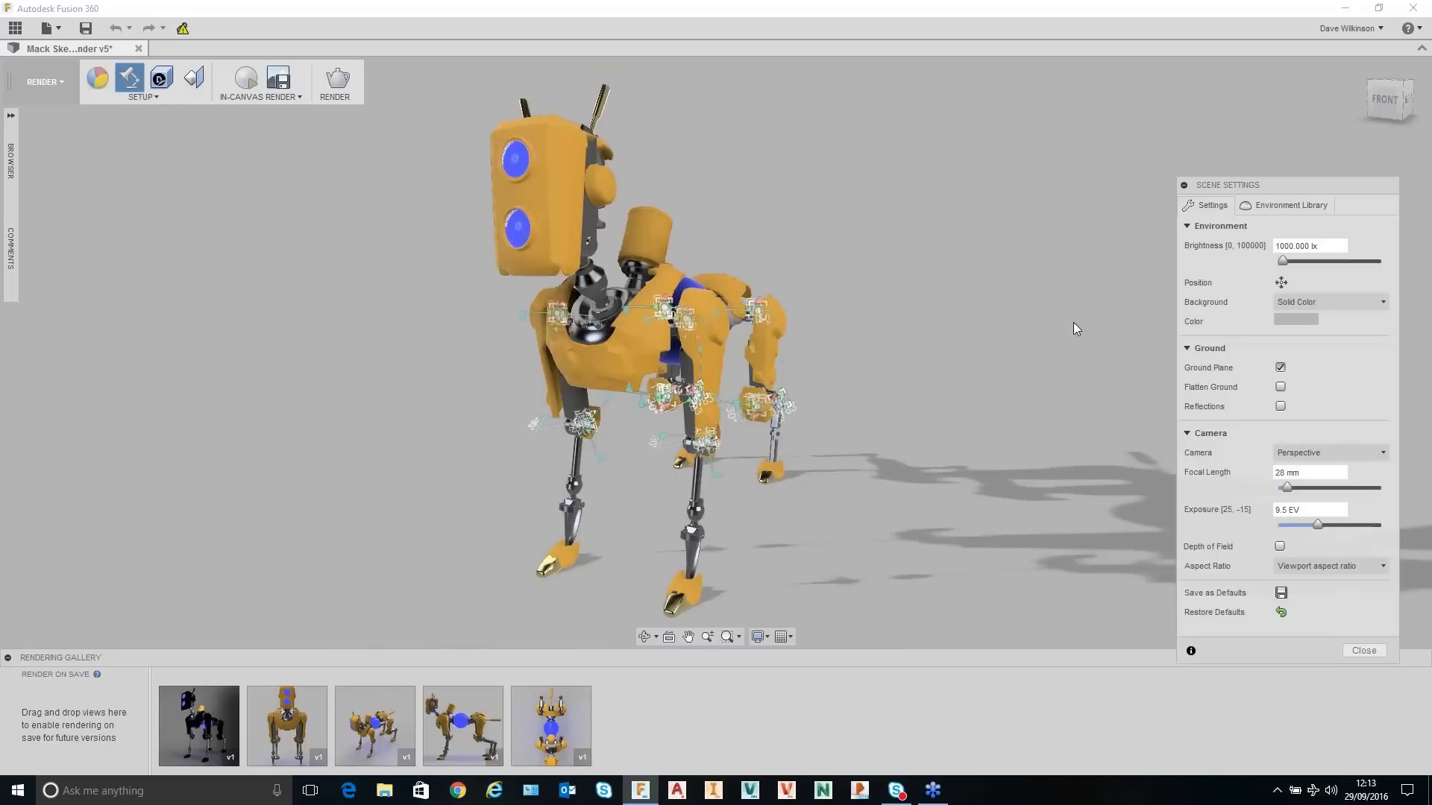
pyautogui.click(1273, 210)
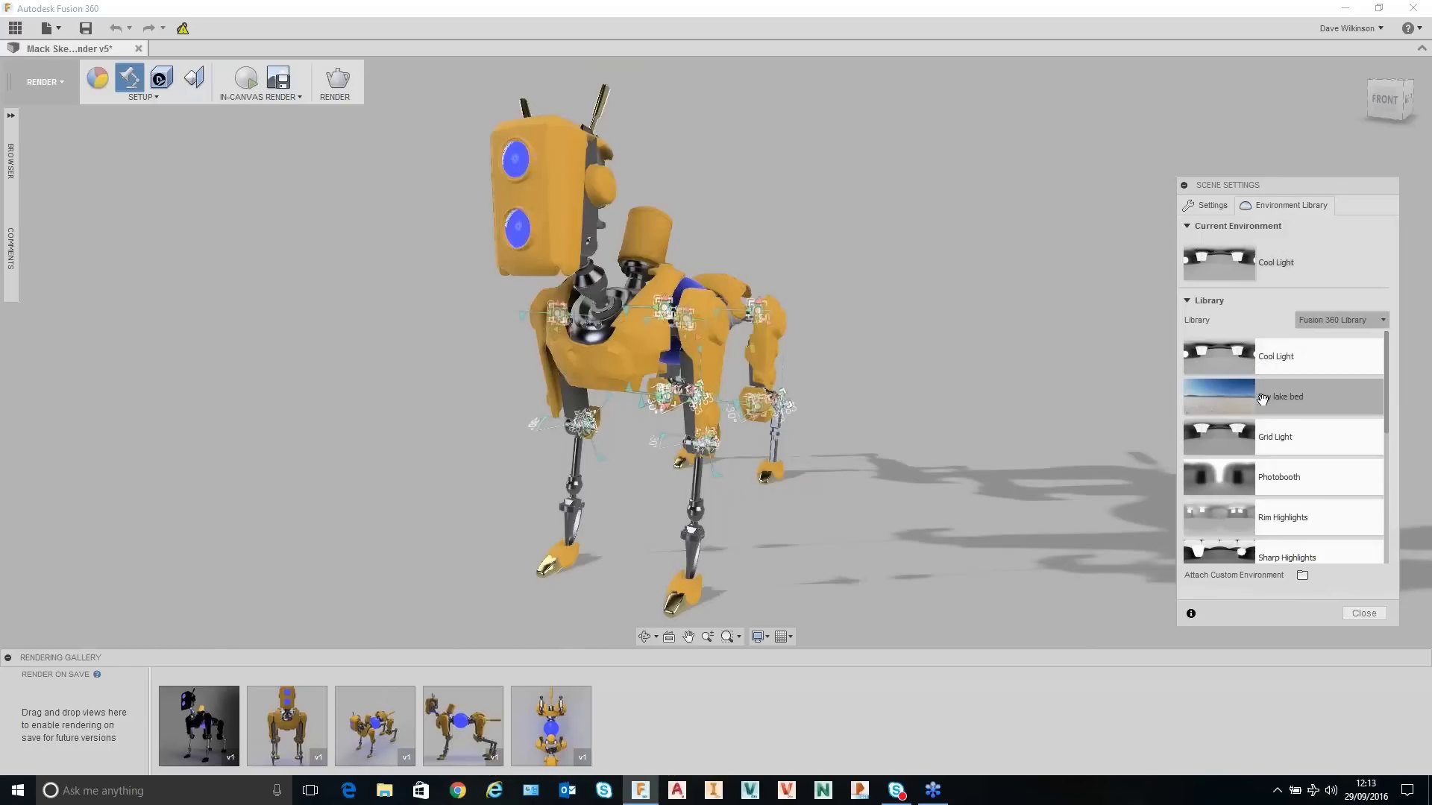
pyautogui.moveTo(1265, 397); pyautogui.dragTo(936, 309)
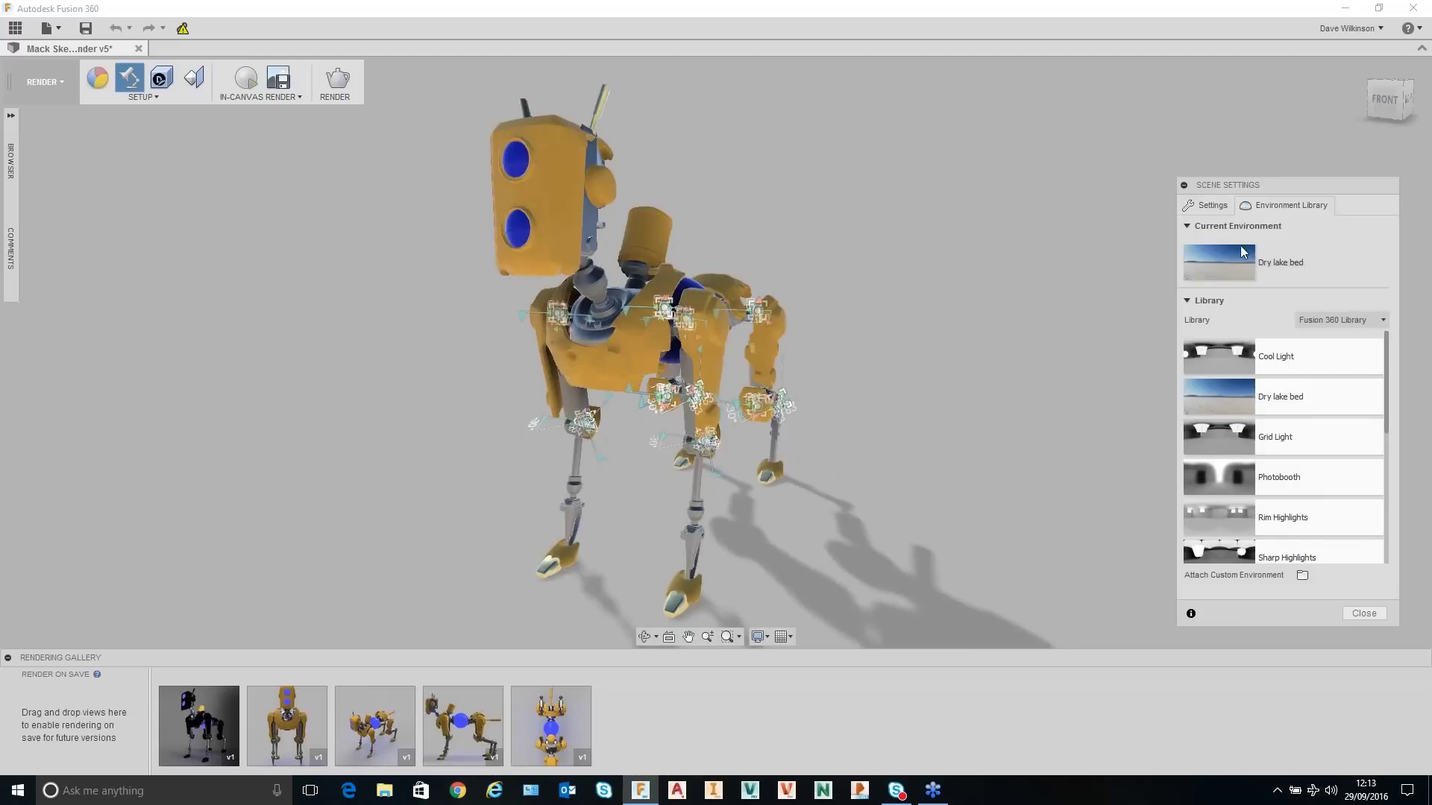
pyautogui.click(1207, 205)
pyautogui.click(1304, 302)
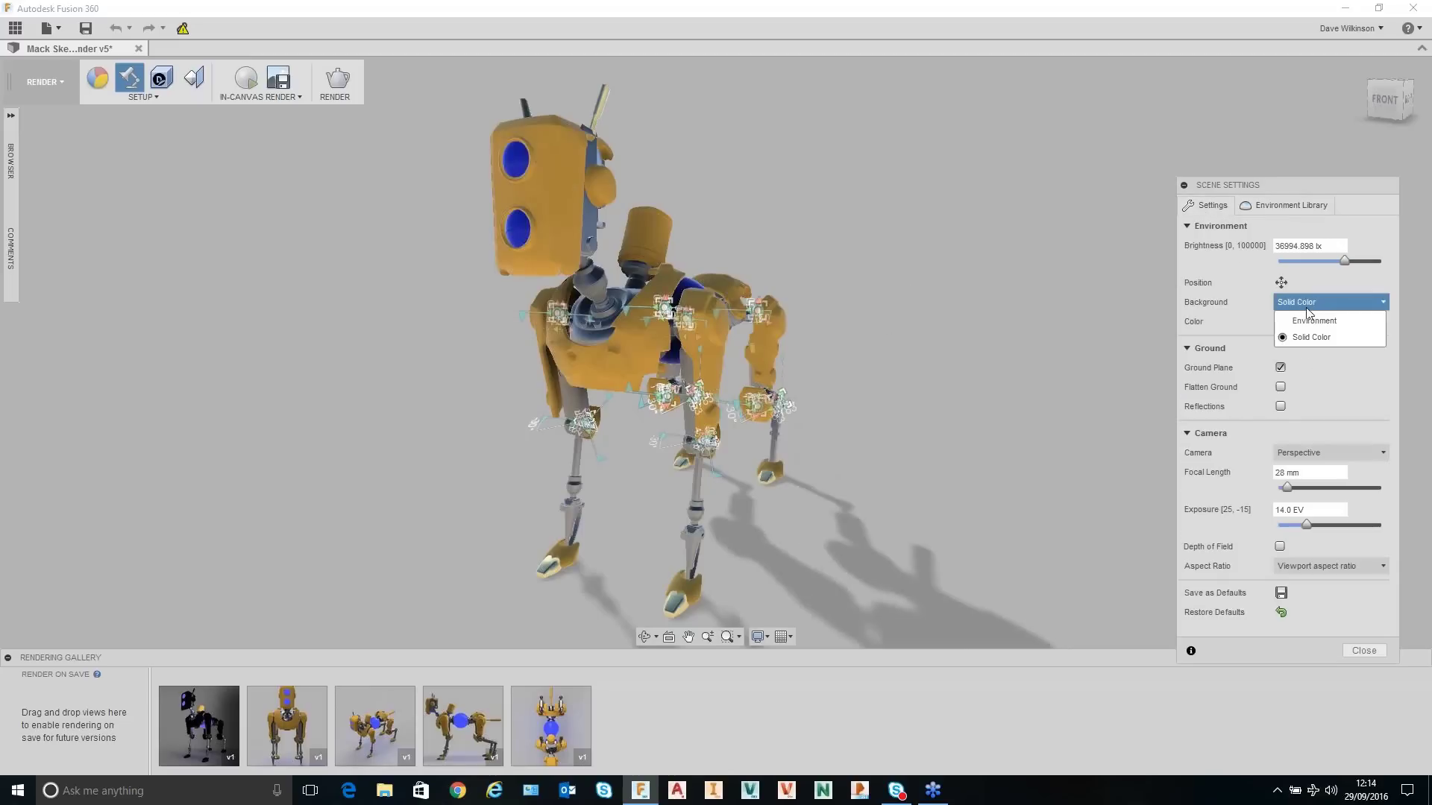
pyautogui.click(1313, 322)
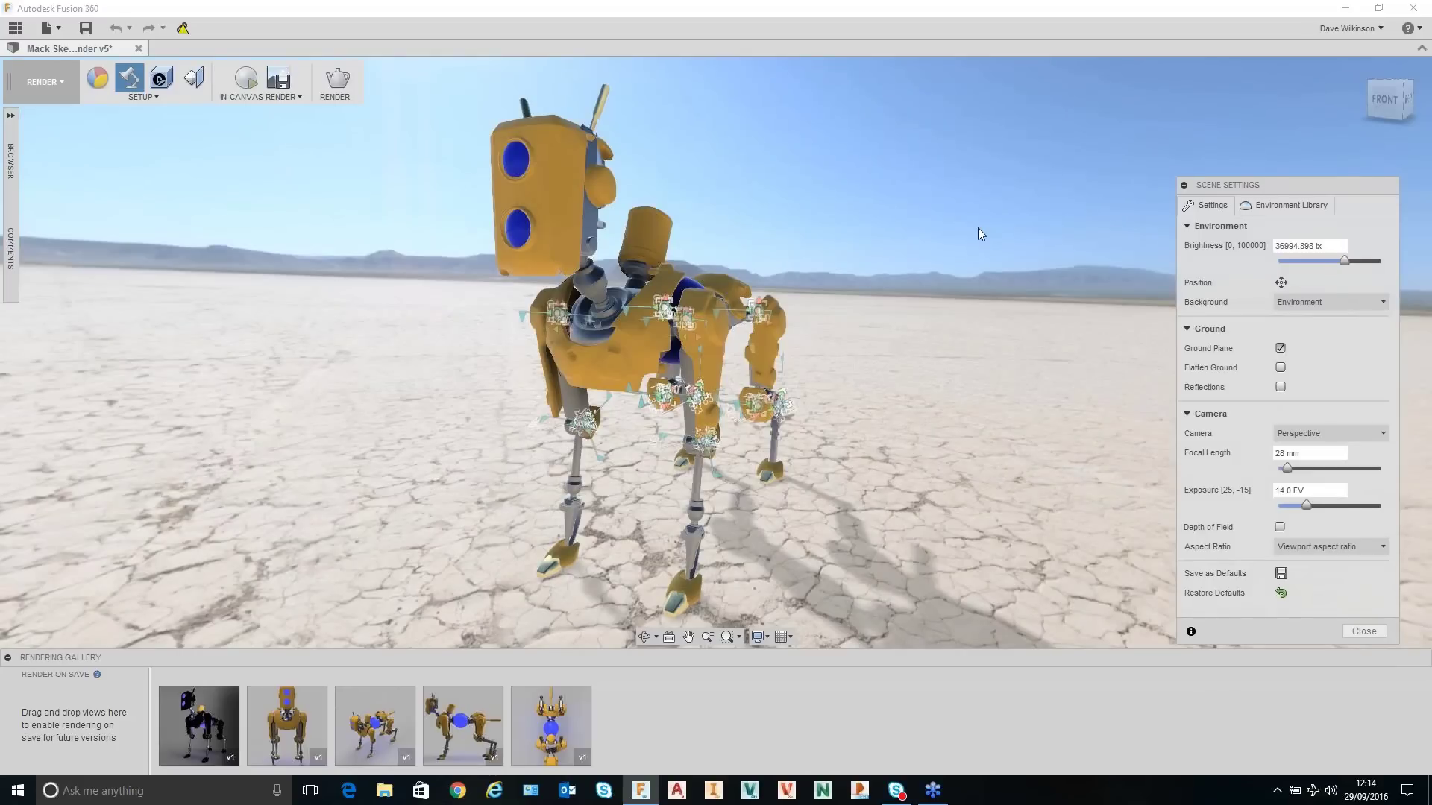
# Set the camera's focal length to about 18 mm and rotate the environment to -81.6 degrees.
pyautogui.keyDown('shift'); pyautogui.moveTo(978, 227); pyautogui.dragTo(977, 228, button='middle'); pyautogui.keyUp('shift')
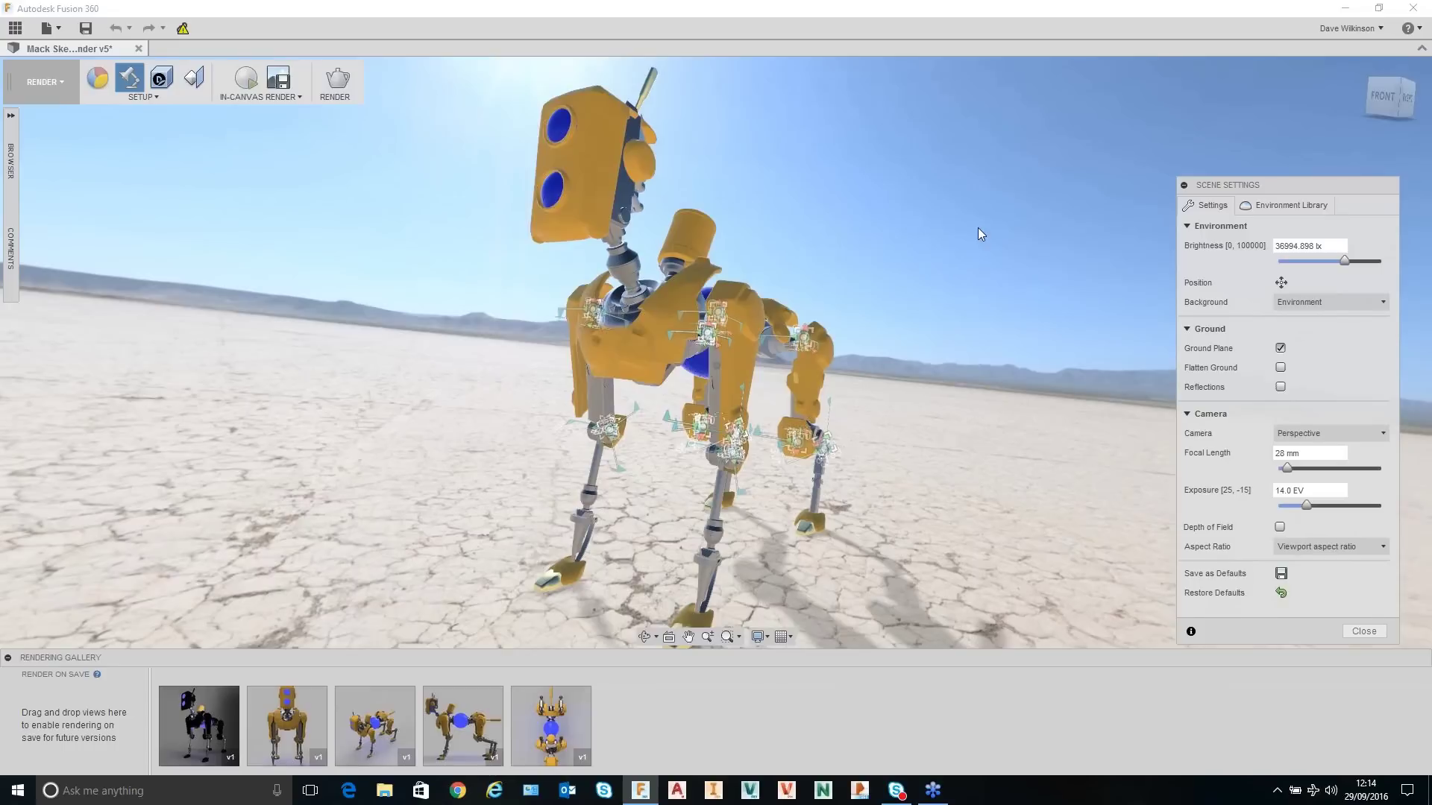
pyautogui.moveTo(1289, 468); pyautogui.dragTo(1274, 473)
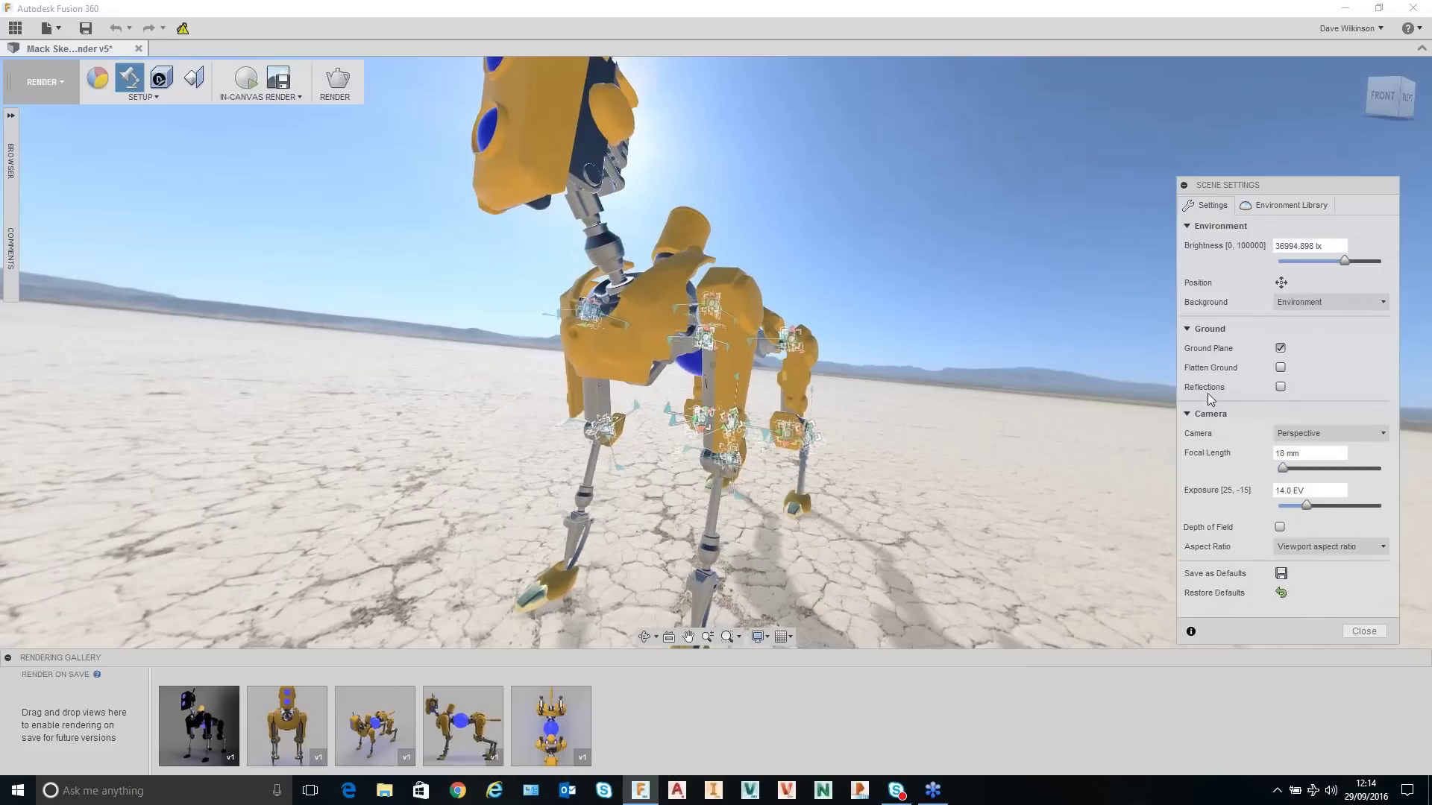
pyautogui.keyDown('shift'); pyautogui.moveTo(1094, 327); pyautogui.dragTo(1094, 326, button='middle'); pyautogui.keyUp('shift')
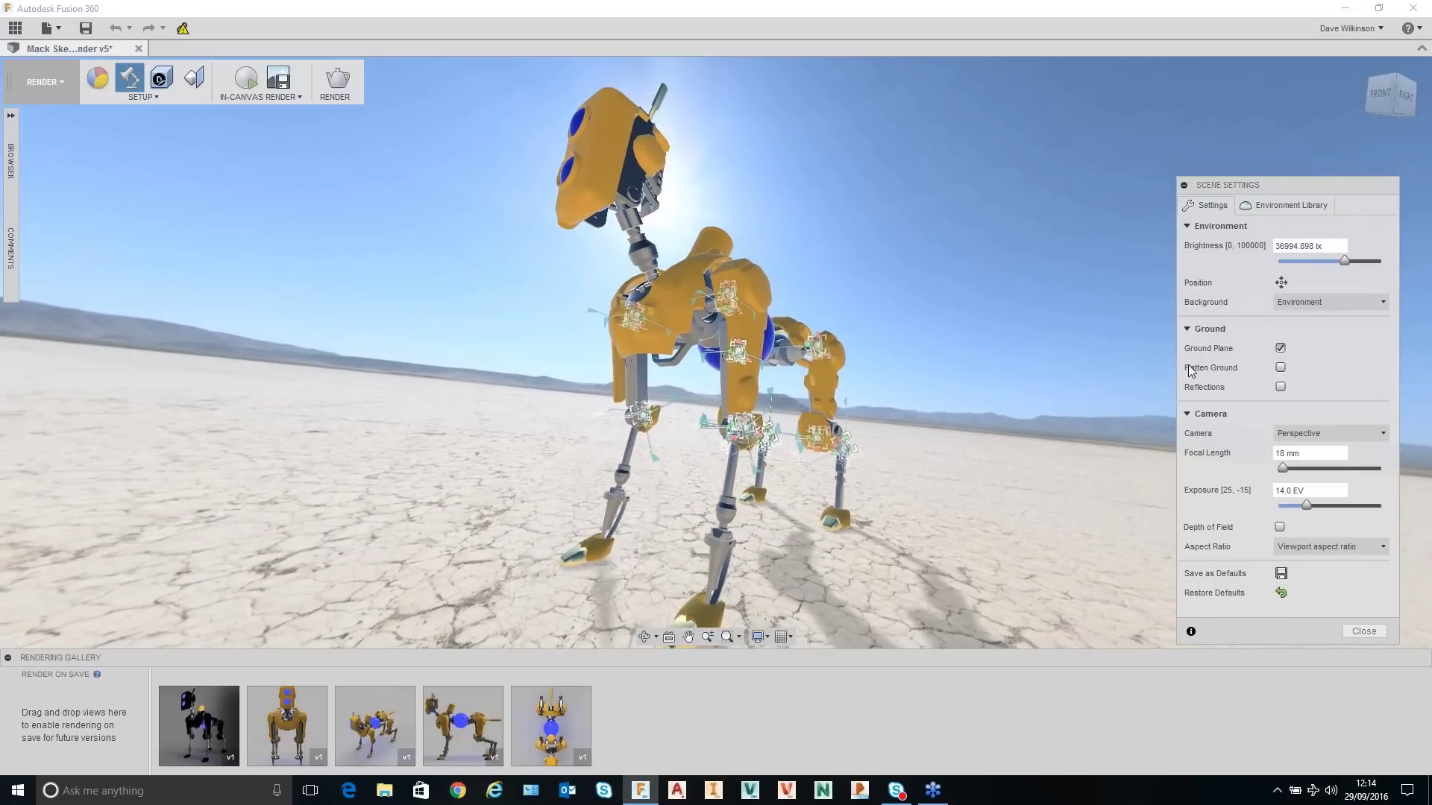
pyautogui.click(1280, 282)
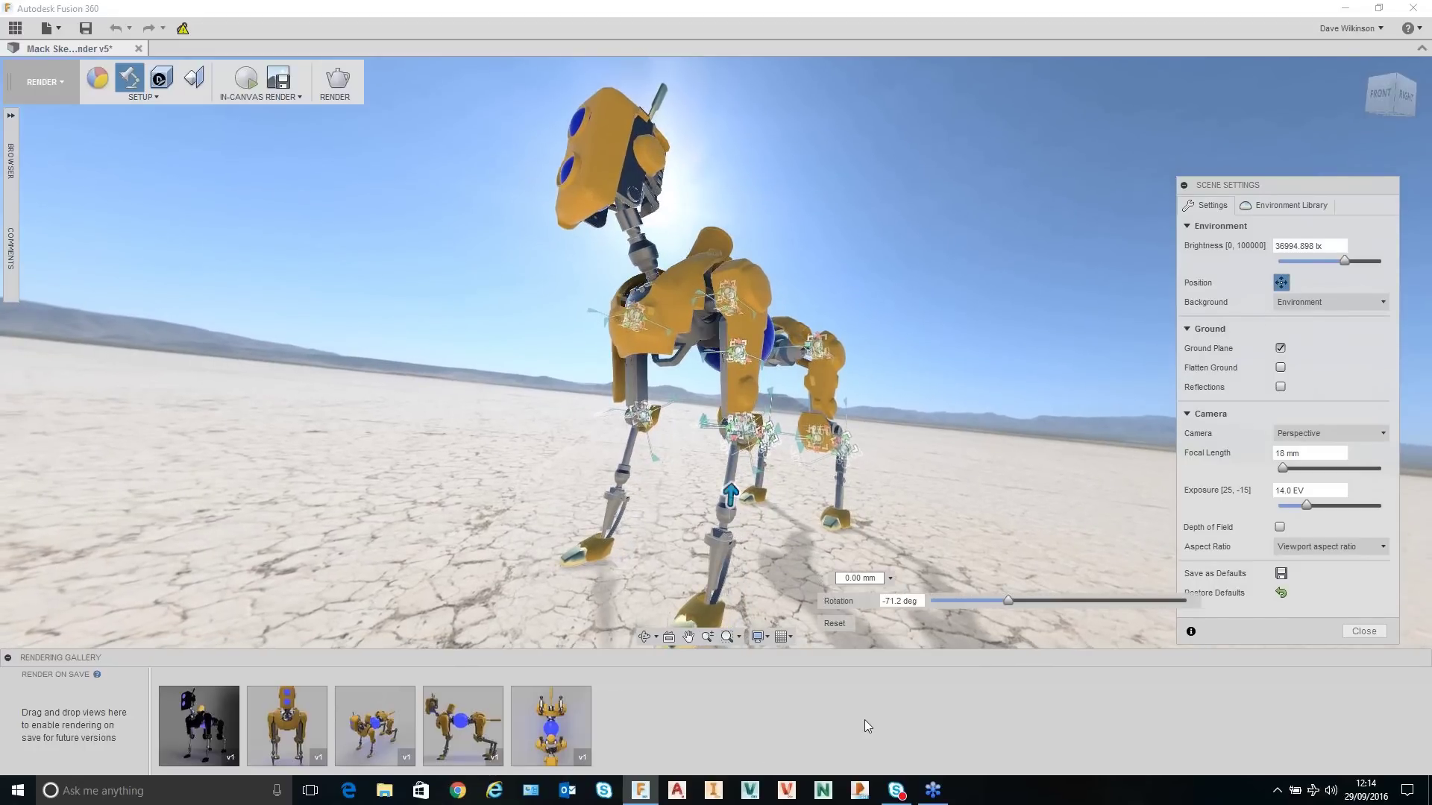
pyautogui.moveTo(1007, 599)
pyautogui.mouseDown()
pyautogui.moveTo(1026, 598)
pyautogui.moveTo(902, 600)
pyautogui.moveTo(1219, 601)
pyautogui.moveTo(969, 606)
pyautogui.moveTo(1021, 602)
pyautogui.moveTo(994, 603)
pyautogui.mouseUp()
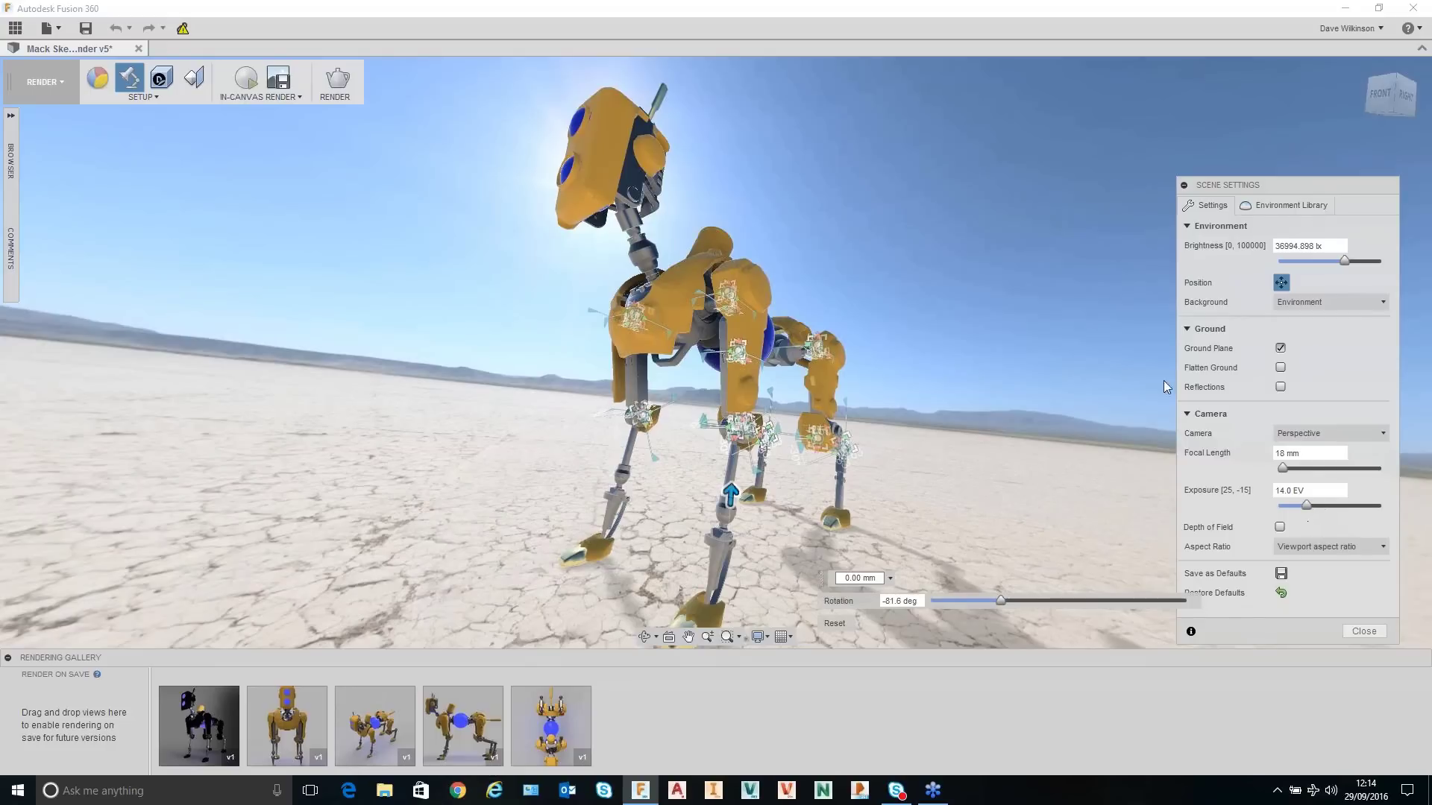
# Enable depth of field with the center of focus on the robot's lower eye, and start an in-canvas render.
pyautogui.click(1280, 527)
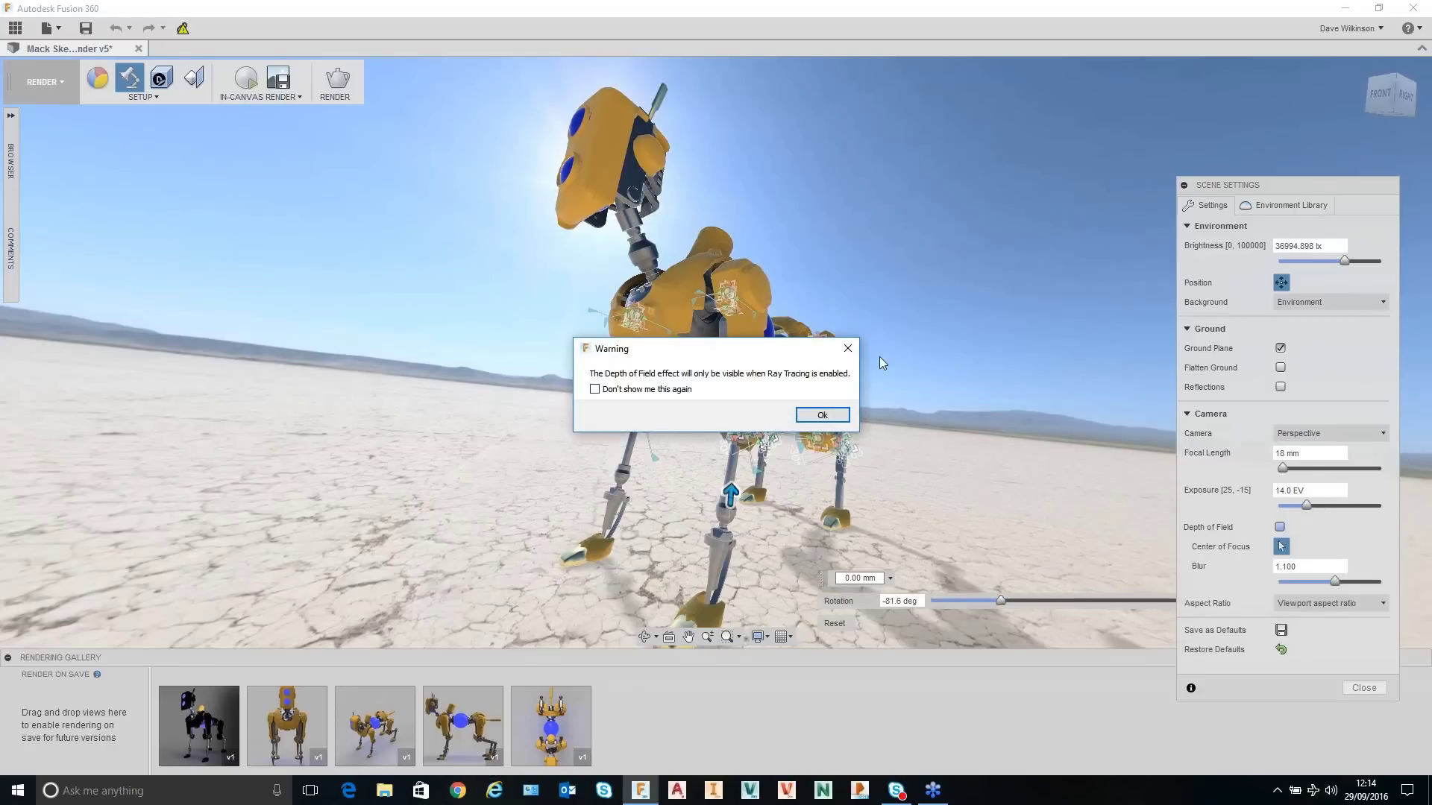
pyautogui.click(821, 416)
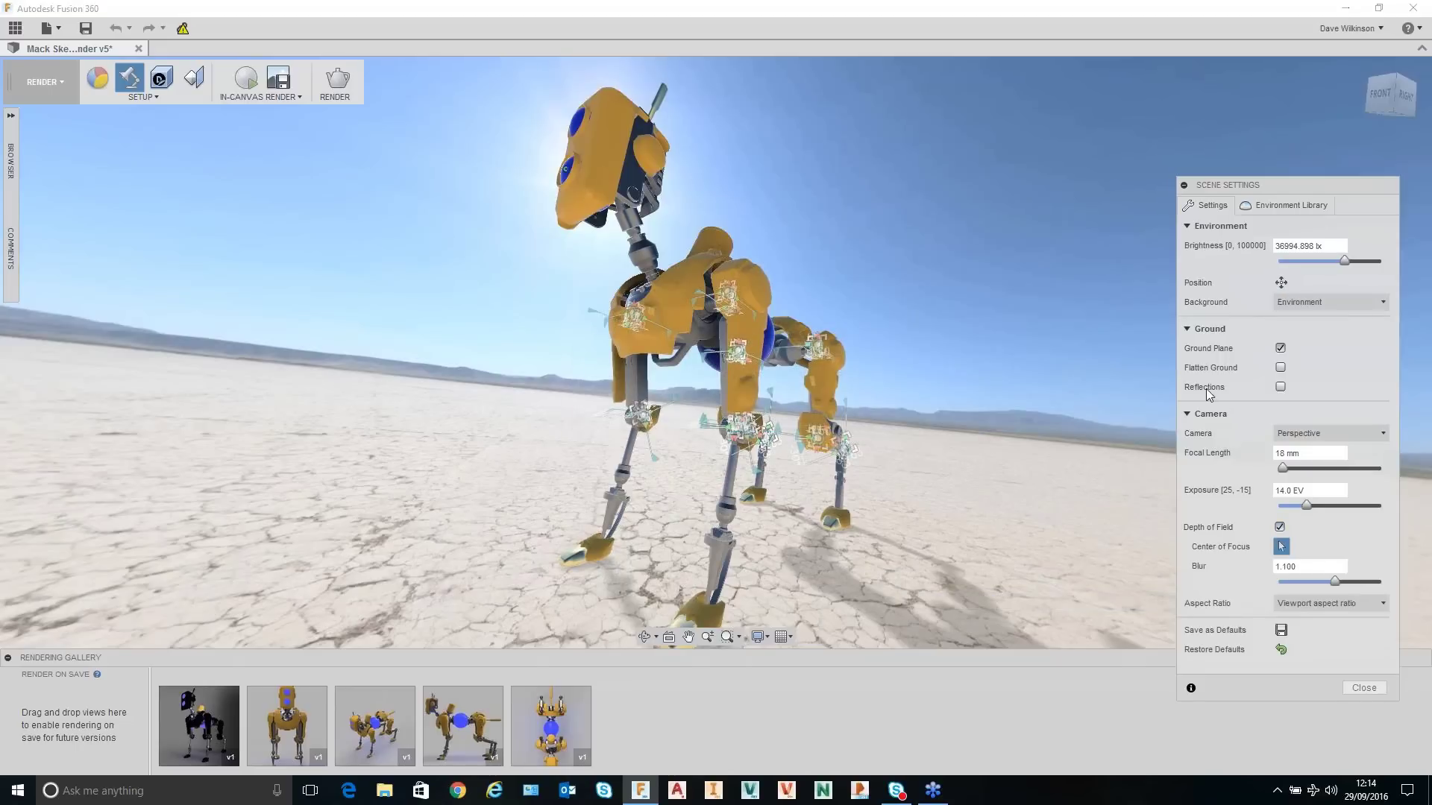
pyautogui.click(1281, 545)
pyautogui.click(567, 168)
pyautogui.click(1363, 687)
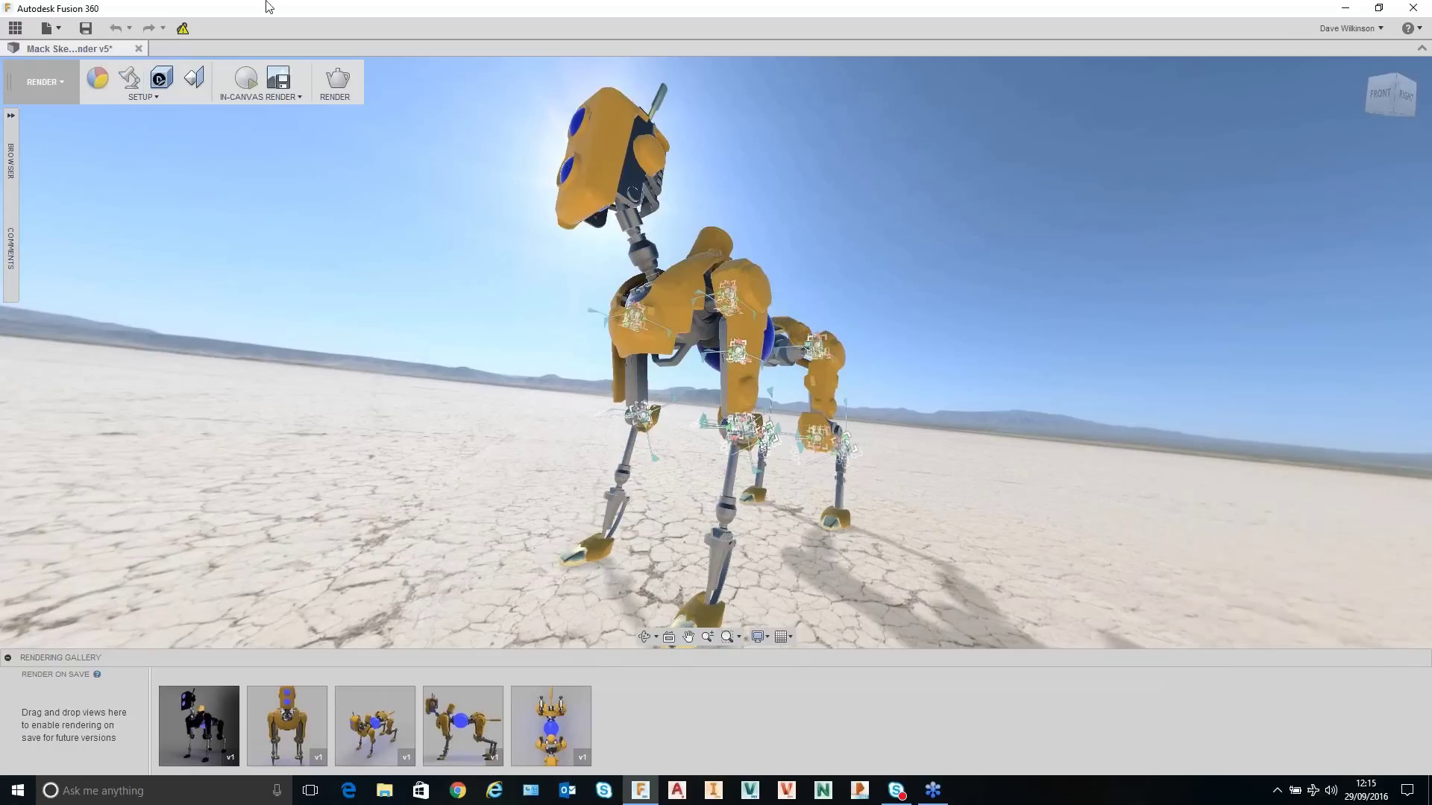
pyautogui.click(246, 78)
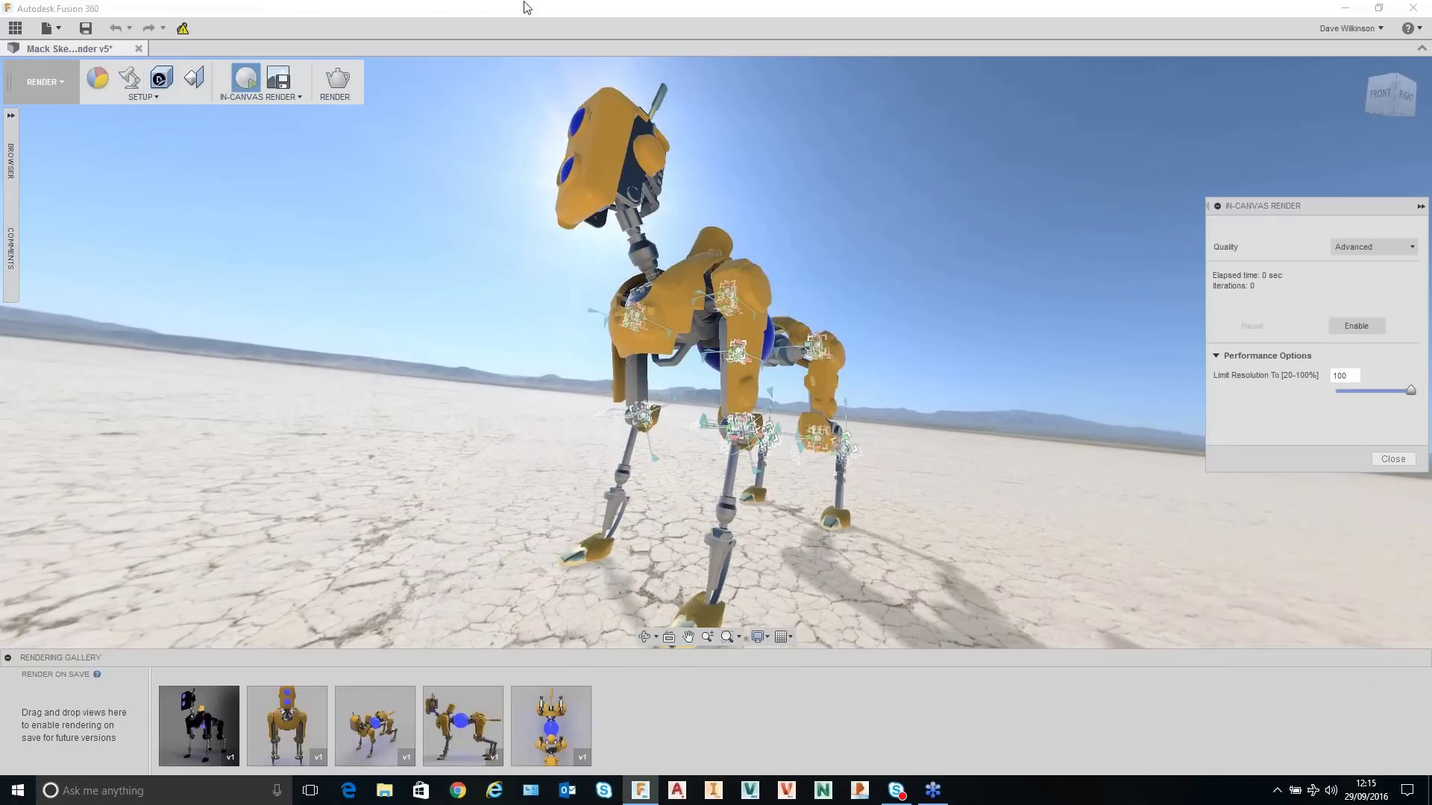